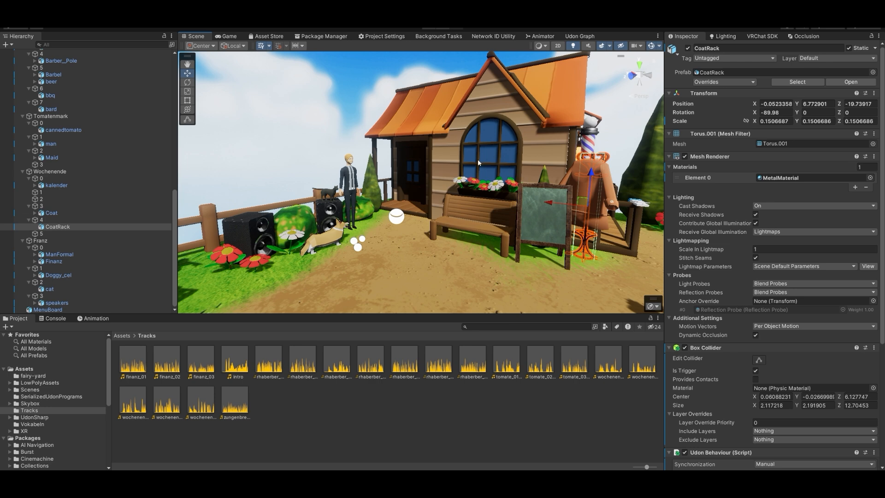
Step: Survey the fenced yard with the hut, market stall and characters from several angles and distances
left_click_drag(480, 163, 496, 169, "alt")
key("s")
right_click_drag(495, 169, 396, 201)
key("s")
key("w")
key("s")
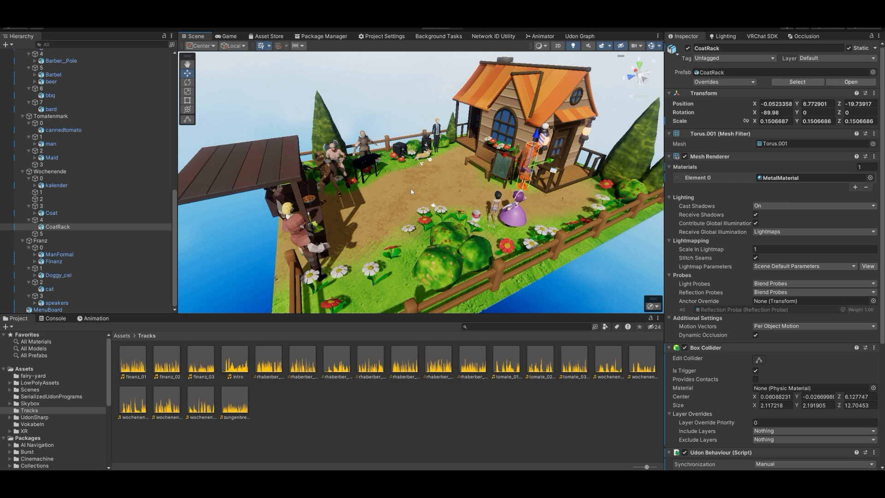
scroll(138, 198, "up", 5)
scroll(139, 200, "up", 5)
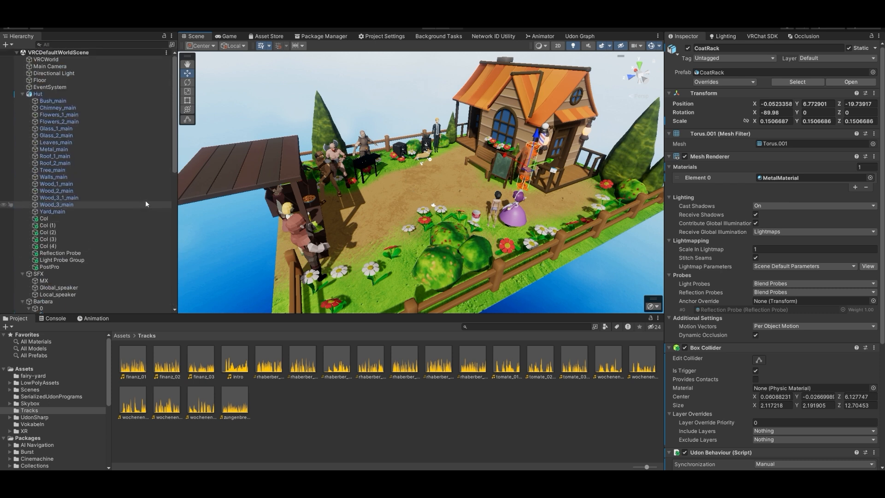
left_click_drag(400, 195, 412, 201, "alt")
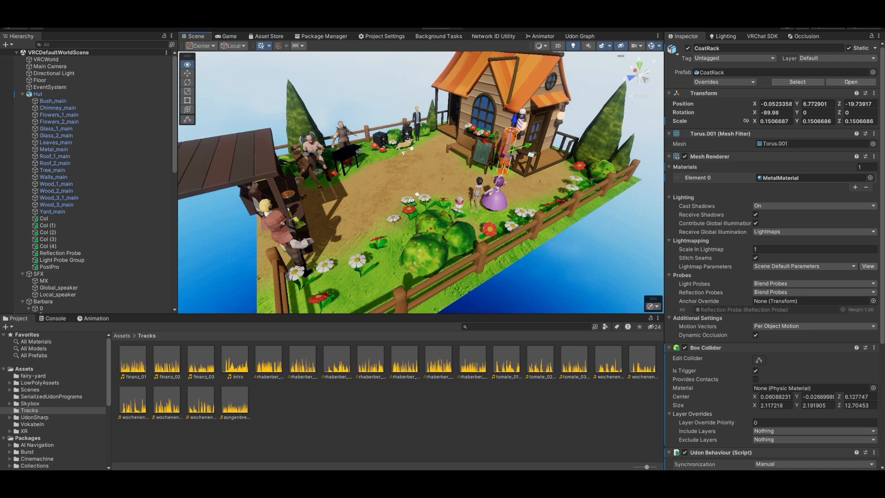
scroll(412, 202, "up", 3)
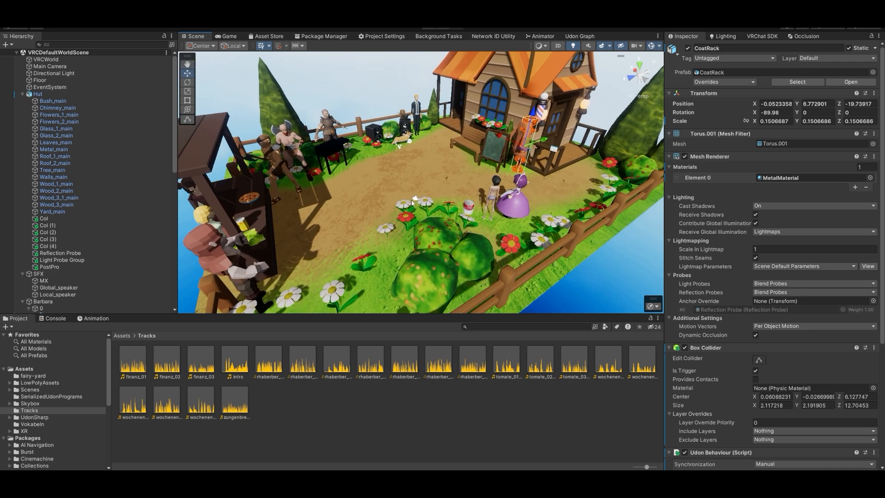
left_click_drag(412, 203, 321, 155, "alt")
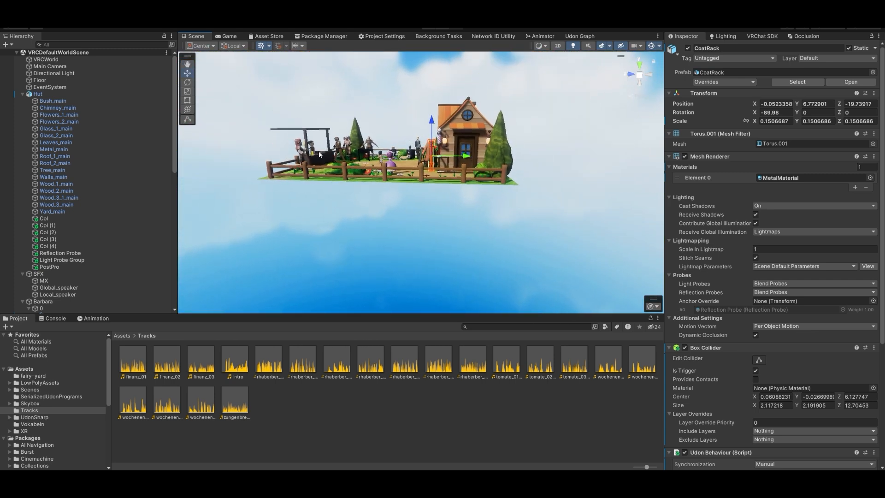
right_click_drag(365, 150, 469, 216)
key("w")
key("s")
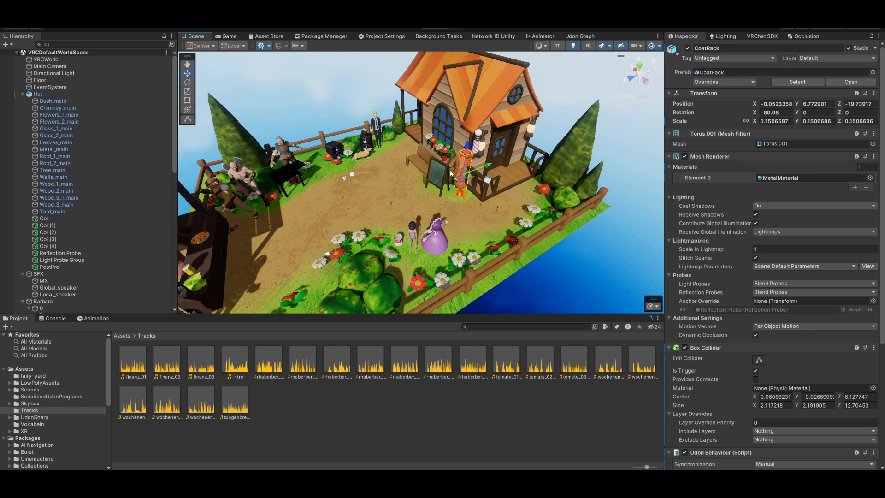
Step: Select the cat on the loudspeaker and review its Udon Behaviour, Box Collider and material settings
right_click_drag(420, 148, 391, 121)
key("w")
left_click(393, 121)
scroll(716, 364, "down", 8)
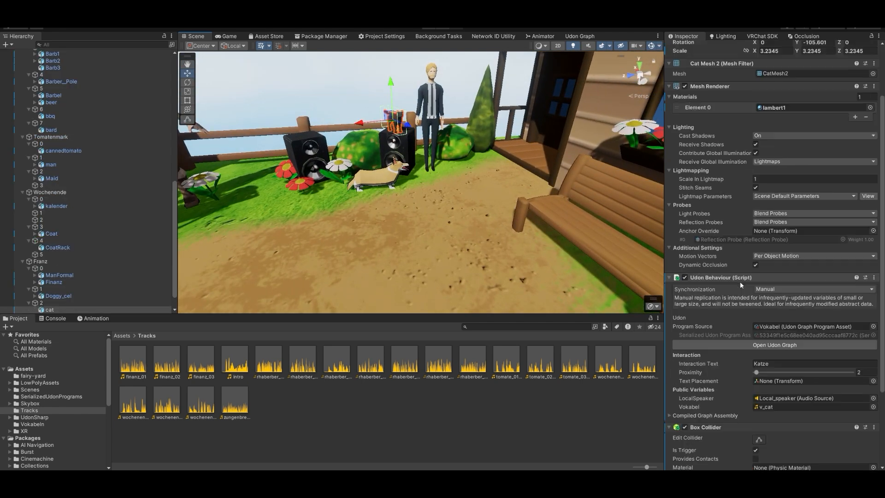
left_click(669, 442)
scroll(676, 436, "down", 8)
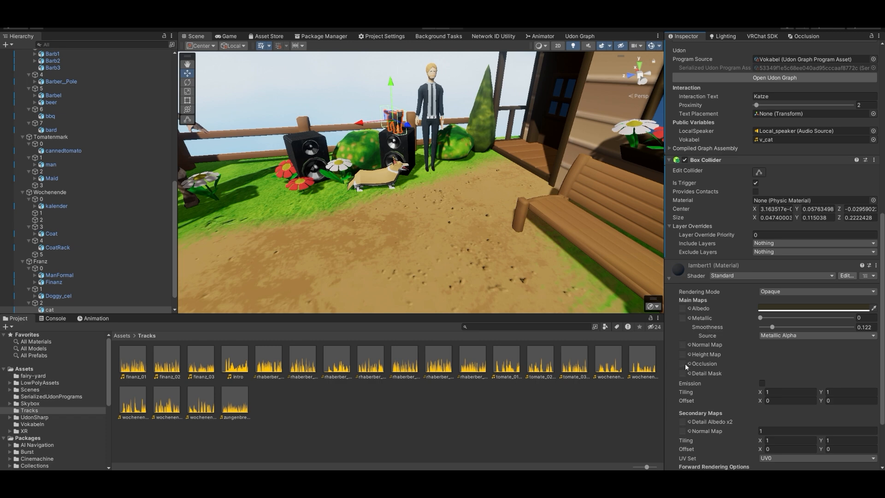
Step: Select the Main Camera and examine its settings, its field of view and the yard around it
right_click_drag(461, 156, 478, 183)
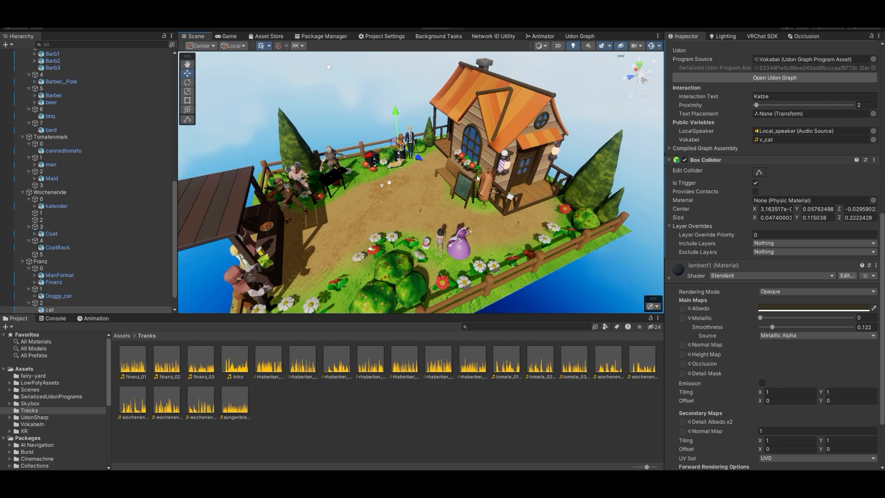
key("w")
right_click_drag(470, 154, 457, 140)
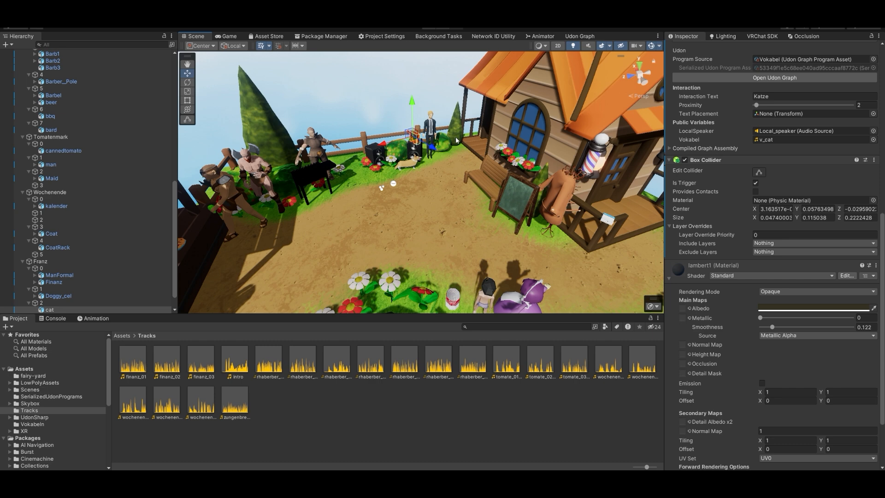
right_click_drag(454, 148, 457, 179)
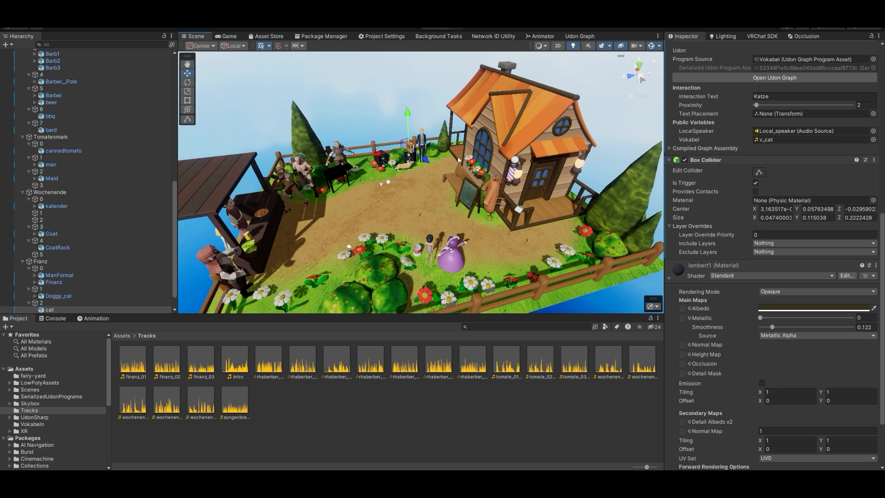
scroll(128, 177, "up", 5)
scroll(128, 177, "up", 6)
left_click(46, 67)
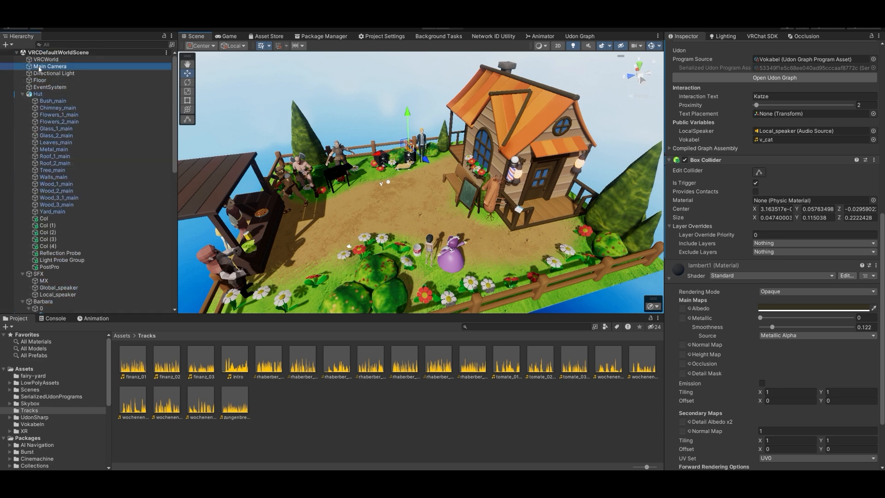
left_click_drag(310, 165, 459, 208, "alt")
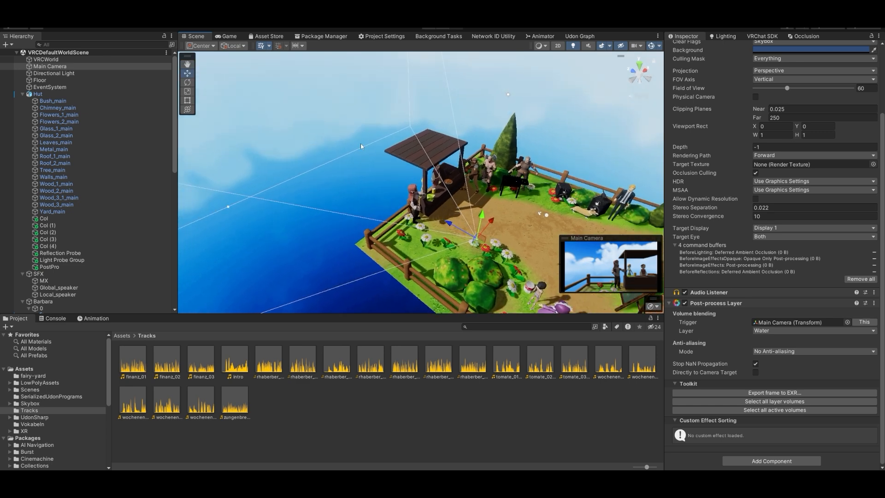
left_click_drag(334, 224, 439, 197, "alt")
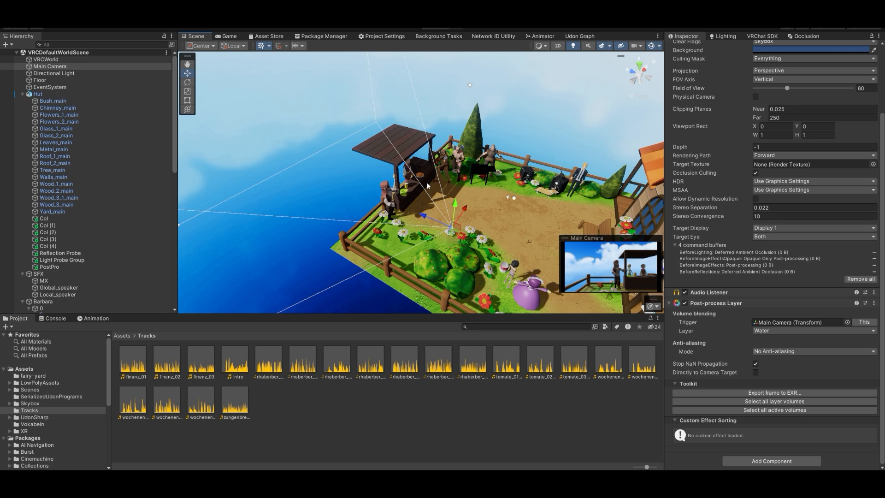
left_click_drag(456, 226, 514, 237, "alt")
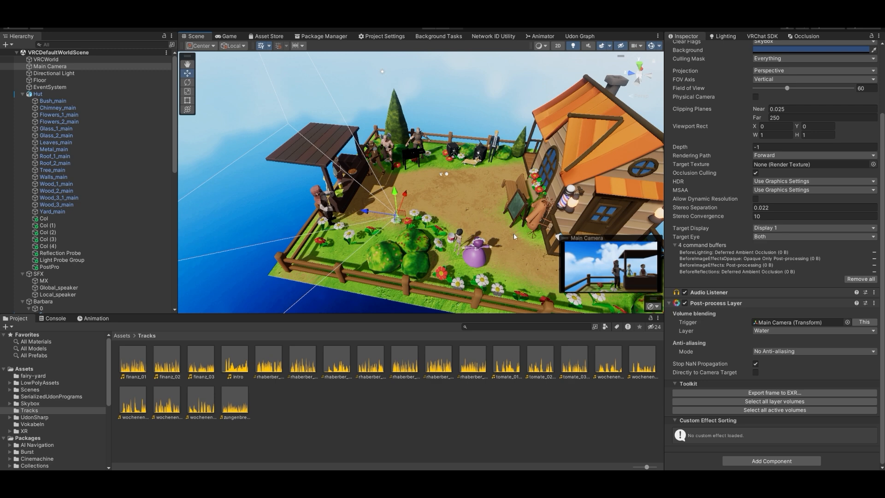
scroll(444, 172, "up", 10)
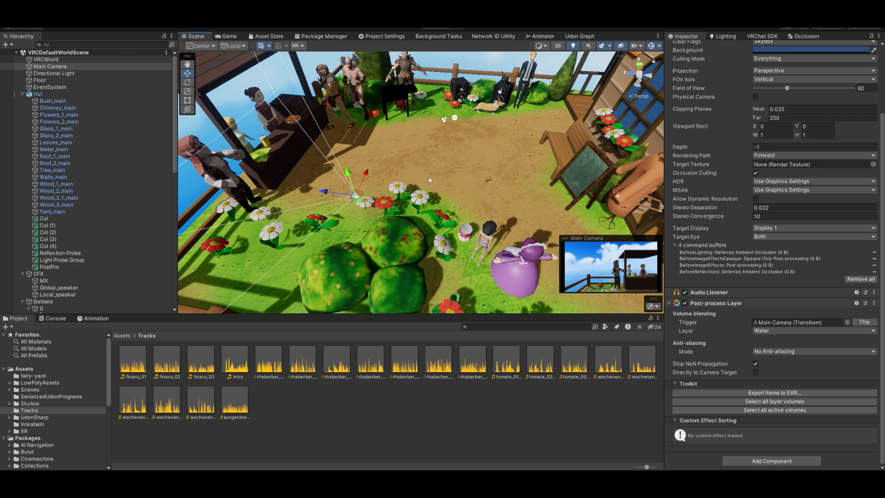
right_click_drag(422, 167, 399, 161)
scroll(400, 160, "down", 5)
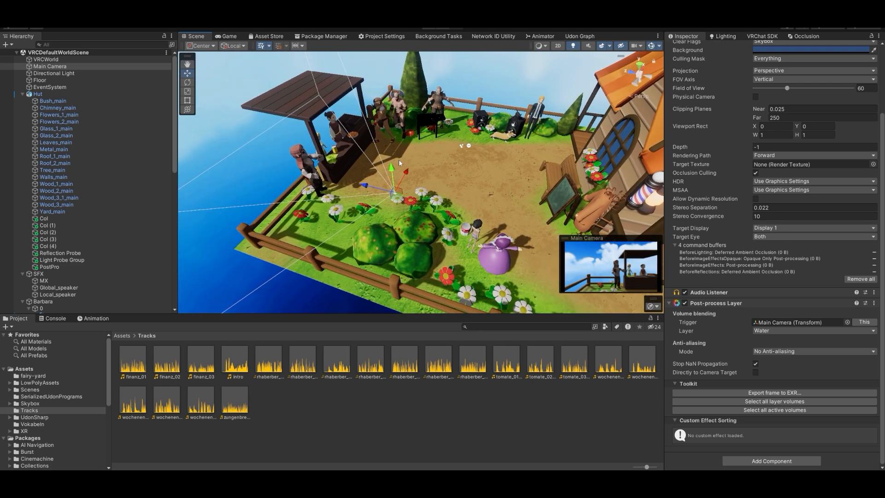
mouse_move(426, 148)
right_mouse_down()
mouse_move(484, 148)
mouse_move(430, 147)
right_mouse_up()
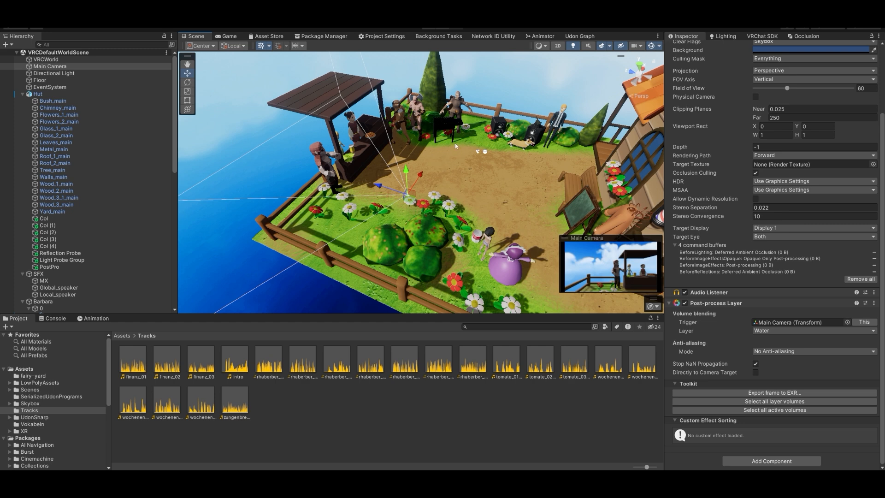
right_click_drag(456, 147, 475, 140)
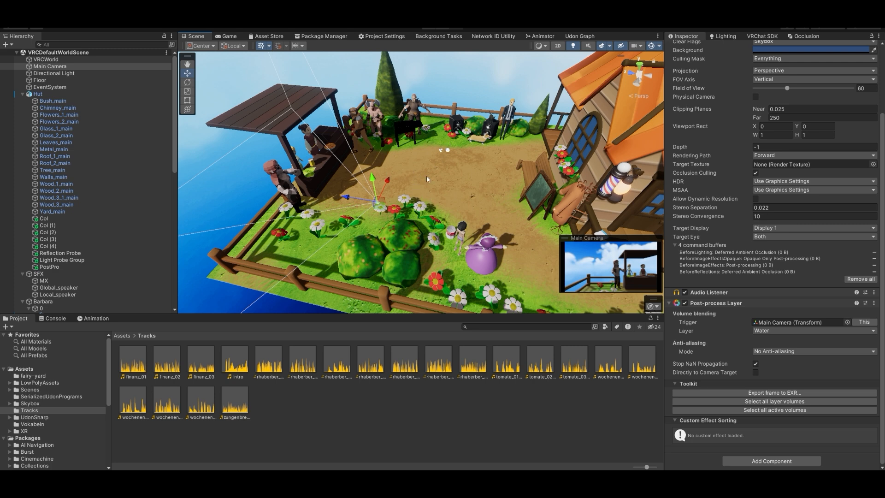
key("w")
right_click_drag(427, 175, 362, 175)
key("s")
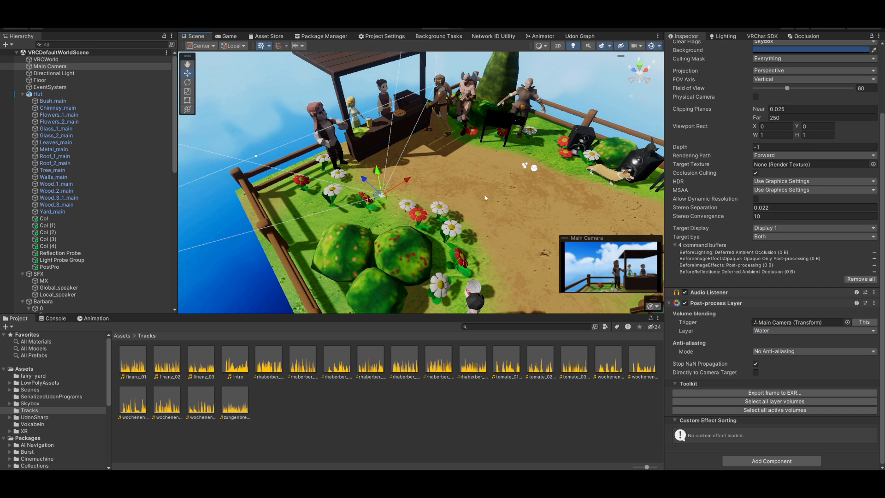
Step: Collapse the Hut, SFX, Barbara, Tomatenmark, Wochenende and Franz groups in the scene hierarchy
left_click(23, 95)
left_click(22, 101)
left_click(22, 108)
left_click(23, 115)
left_click(22, 121)
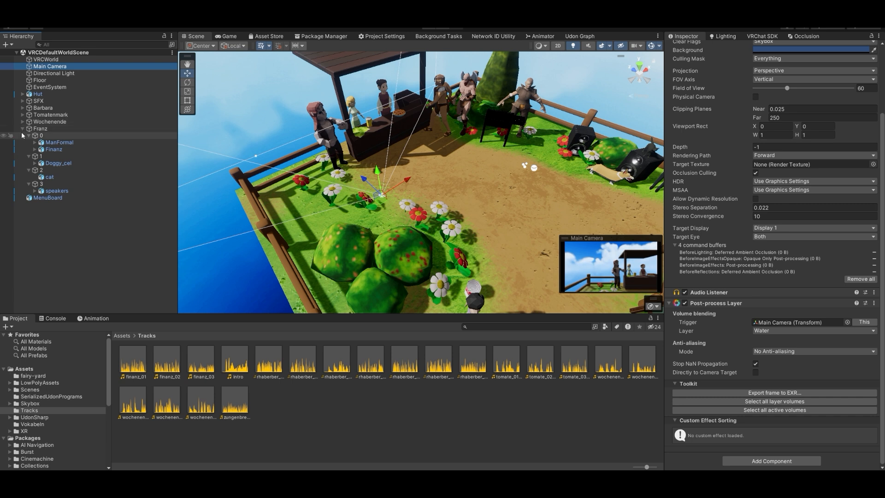
Step: Create an empty object named Head and place it first in the scene hierarchy
right_click(40, 157)
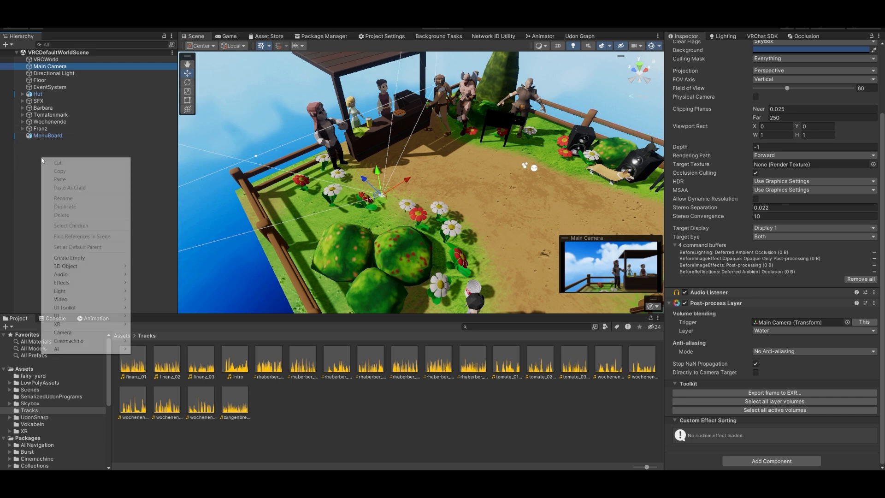
left_click(74, 256)
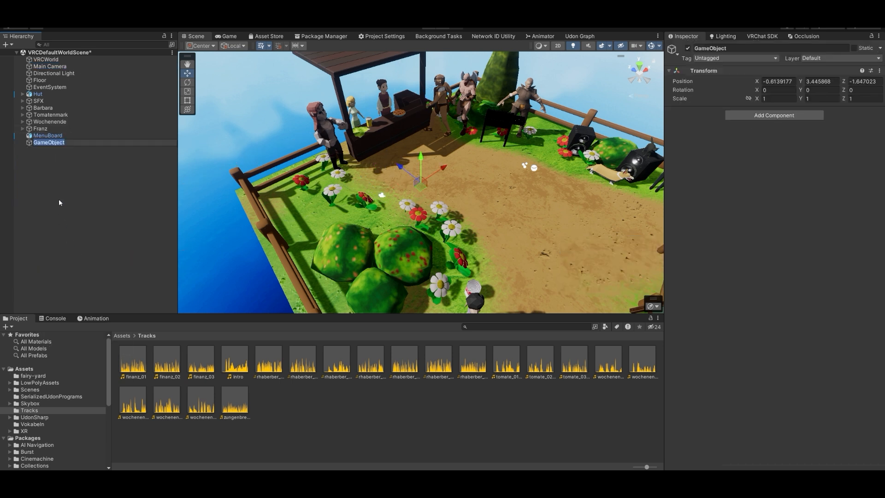
type("Head")
key("Return")
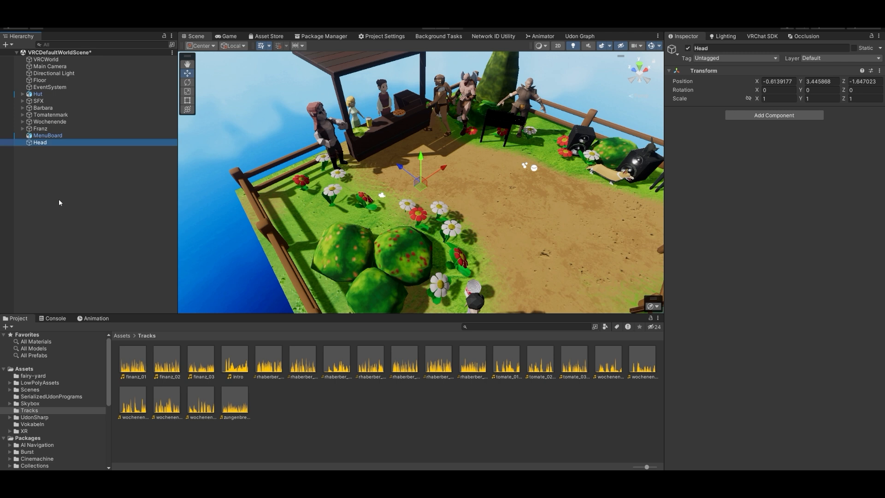
left_click_drag(39, 146, 54, 60)
Step: Nest VRCWorld, Main Camera, Directional Light, Floor and EventSystem under the Head object
left_click(57, 66)
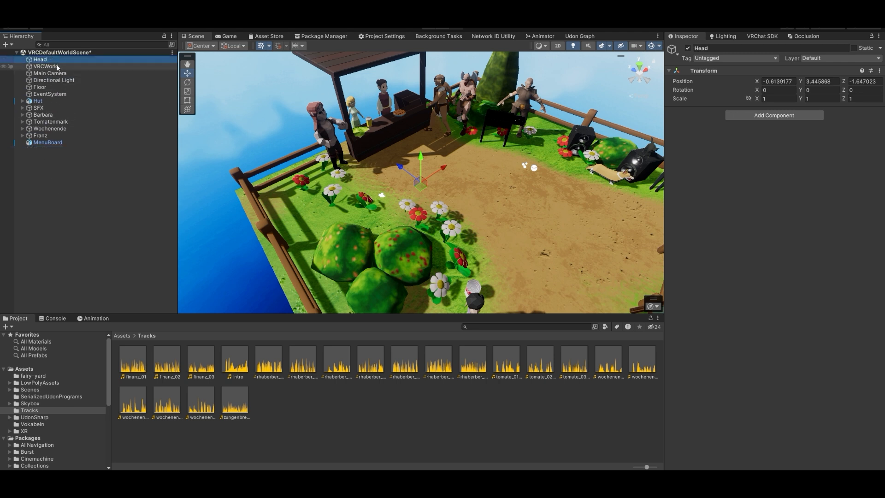
left_click(57, 95, "shift")
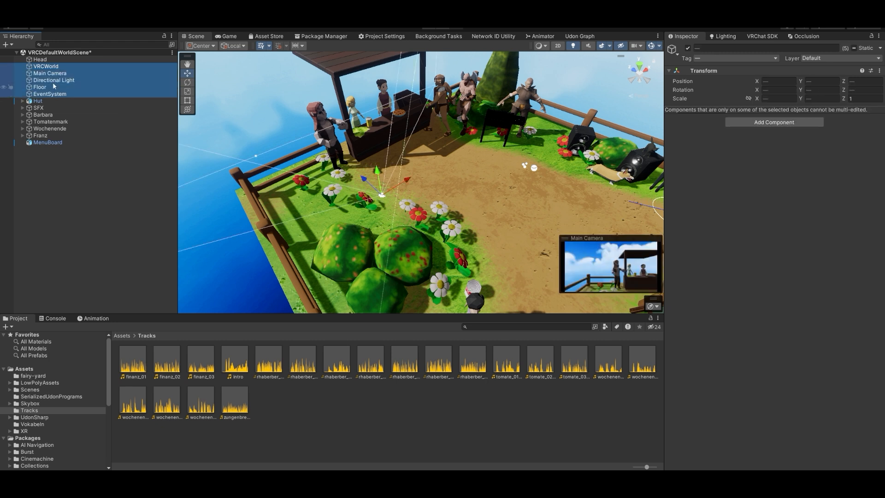
left_click_drag(54, 63, 53, 59)
Step: Create an empty child object named Occlusion under Head
right_click(52, 59)
left_click(90, 168)
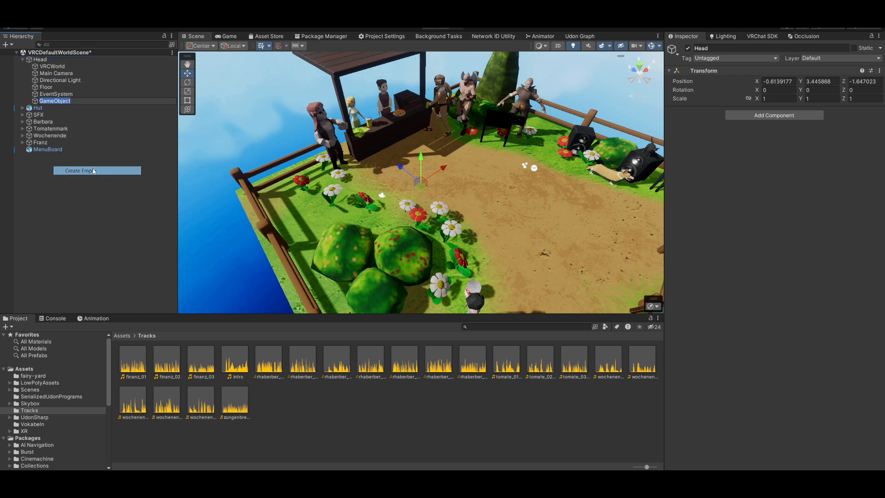
type("Occlusion")
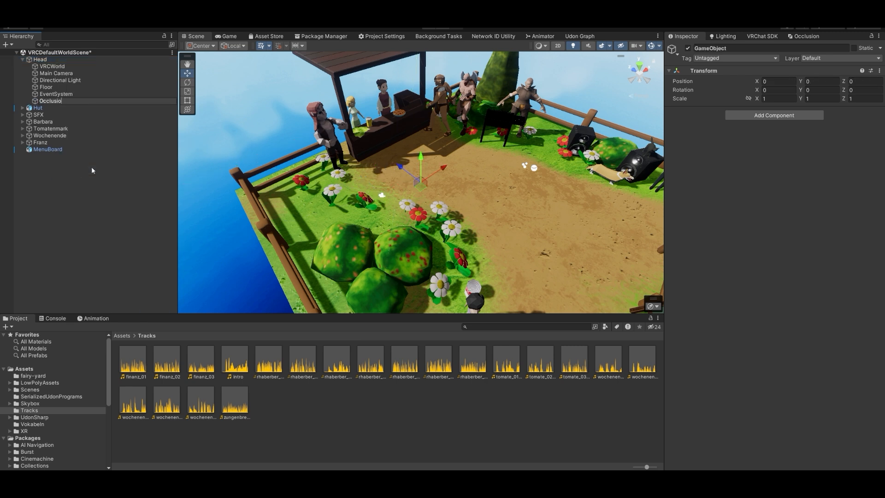
key("Return")
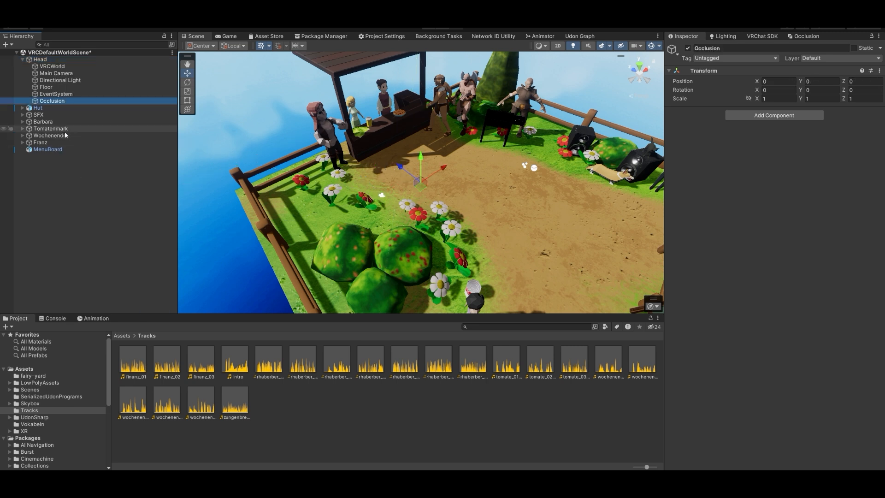
Step: Add an Occlusion Area component to the Occlusion object
left_click(765, 116)
type("occ")
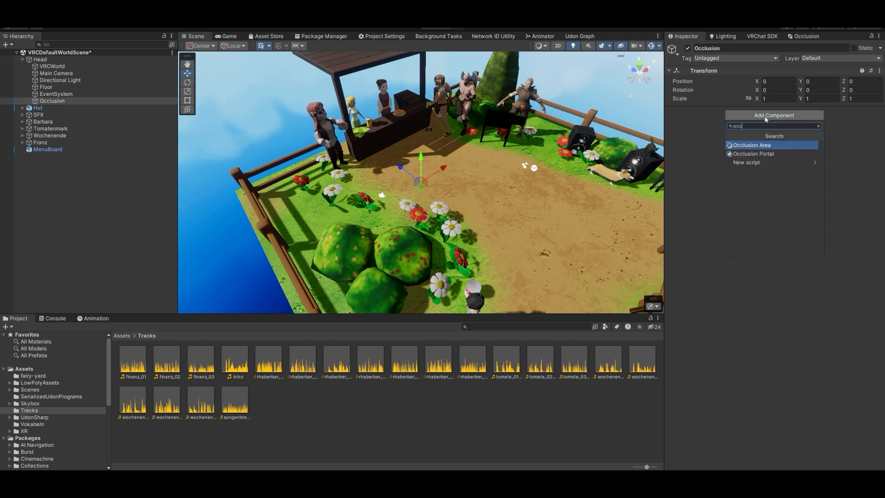
key("Return")
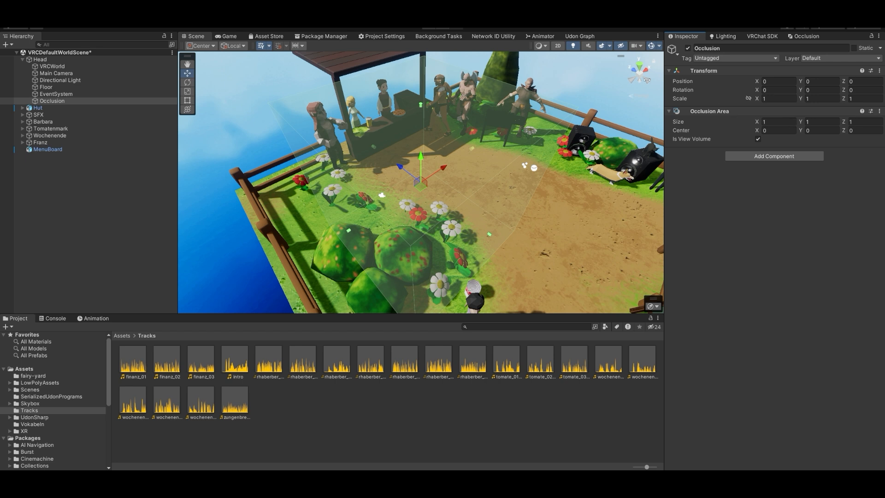
Step: Stretch the occlusion area sideways and extend its underside down to the yard's ground, for a height of about 4.7
right_click_drag(523, 161, 408, 141)
key("w")
key("s")
key("w")
left_click_drag(392, 139, 296, 147)
scroll(323, 148, "down", 6)
right_click_drag(431, 159, 488, 186)
key("a")
key("s")
left_click_drag(438, 199, 439, 290)
right_click_drag(439, 290, 480, 228)
key("w")
key("s")
left_click_drag(414, 232, 412, 220)
Step: Extend the occlusion area horizontally over the yard to about 7.9 along X and 2.6 along Z
left_click_drag(420, 185, 438, 191)
left_click_drag(439, 213, 442, 211, "alt")
key("a")
right_click_drag(443, 210, 417, 209)
key("w")
left_click_drag(430, 171, 281, 176)
middle_click_drag(281, 176, 382, 165)
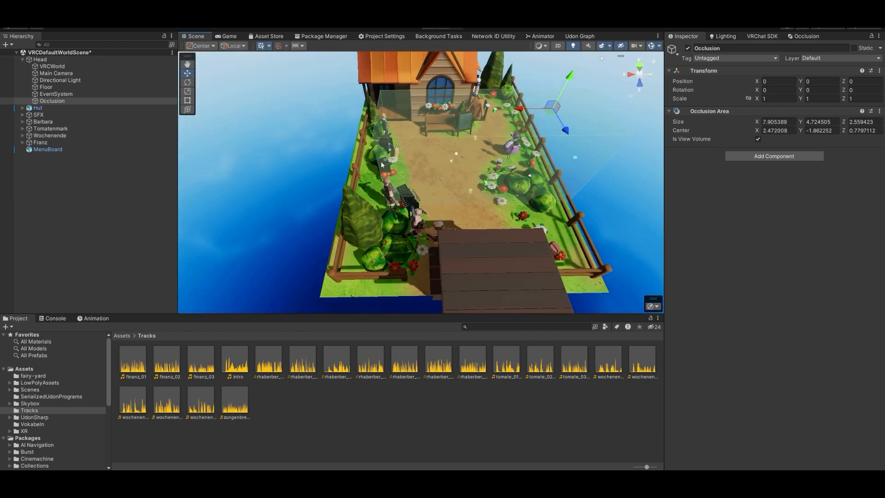
Step: Enlarge the occlusion area over the yard to about 10.3 along X and 6.3 along Z
left_click_drag(385, 161, 332, 162)
right_click_drag(359, 174, 350, 185)
right_click_drag(419, 147, 412, 131)
left_click_drag(410, 130, 415, 130)
right_click_drag(440, 131, 207, 111)
left_click_drag(480, 117, 361, 115)
right_click_drag(362, 115, 424, 122)
left_click_drag(429, 113, 423, 112)
right_click_drag(484, 139, 376, 125)
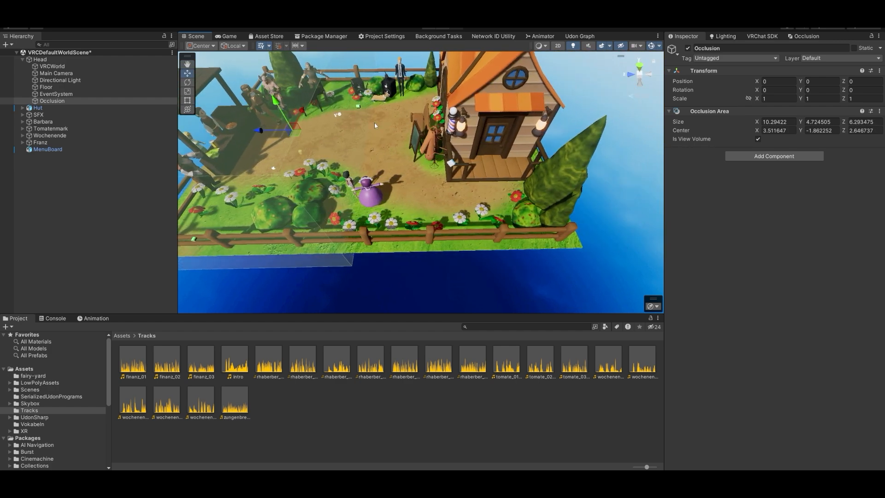
Step: Extend the occlusion area toward the hut to about 13.5 along Z
left_click_drag(360, 108, 488, 115)
right_click_drag(489, 115, 500, 148)
left_click_drag(351, 106, 410, 109)
Step: Raise the upper face of the occlusion area so its height is about 6.6
left_click_drag(425, 163, 420, 90, "alt")
scroll(232, 101, "up", 3, "alt")
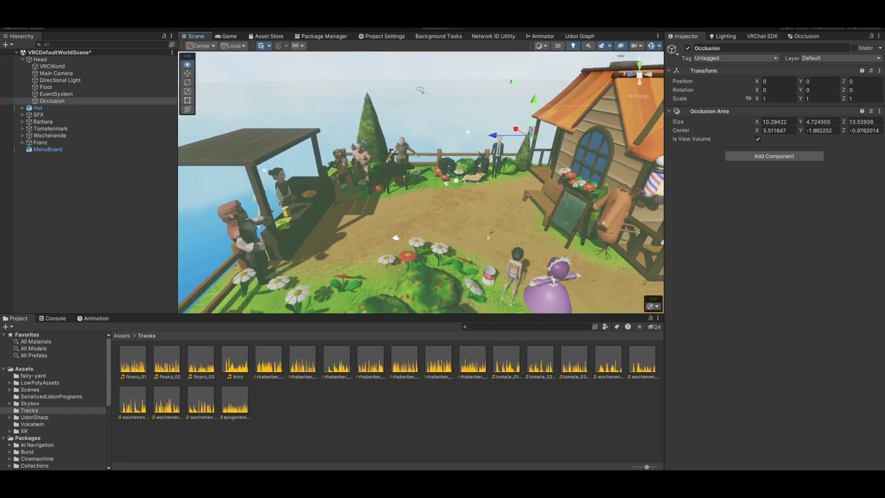
scroll(421, 90, "down", 5)
left_click_drag(469, 136, 482, 135)
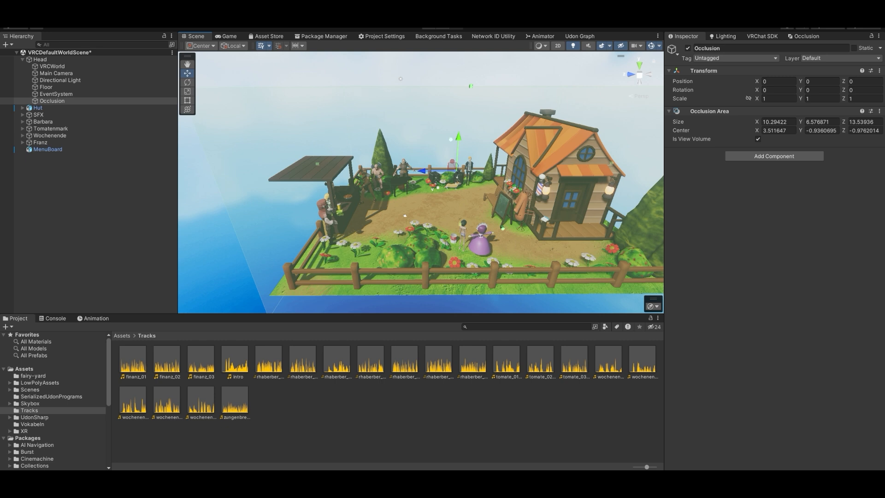
Step: Open the Occlusion Culling window and select the bar stall in the yard to show its occlusion settings
left_click(234, 14)
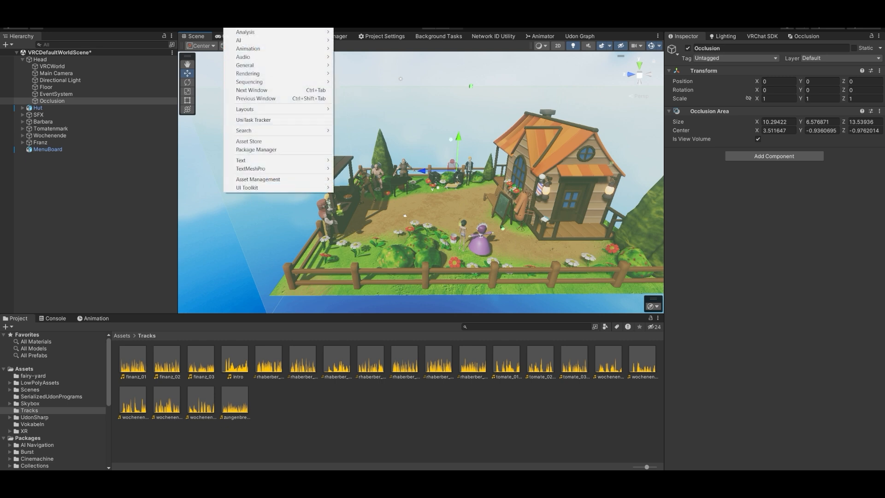
mouse_move(255, 27)
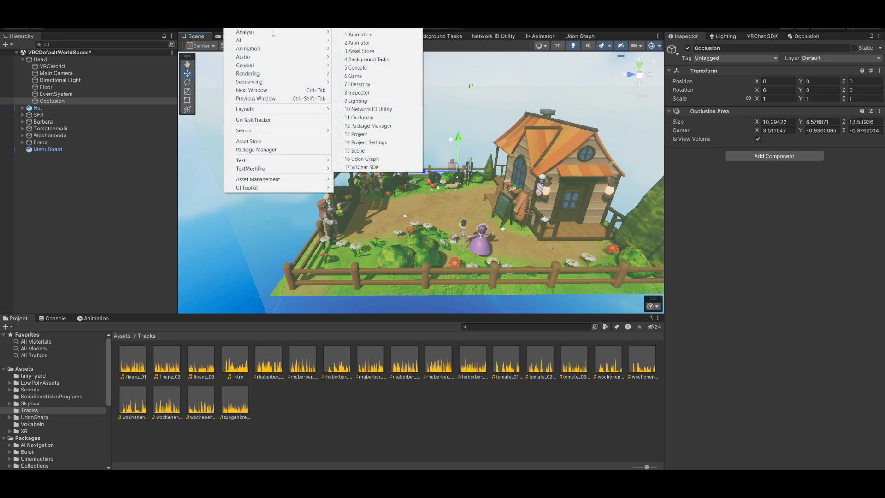
left_click(371, 118)
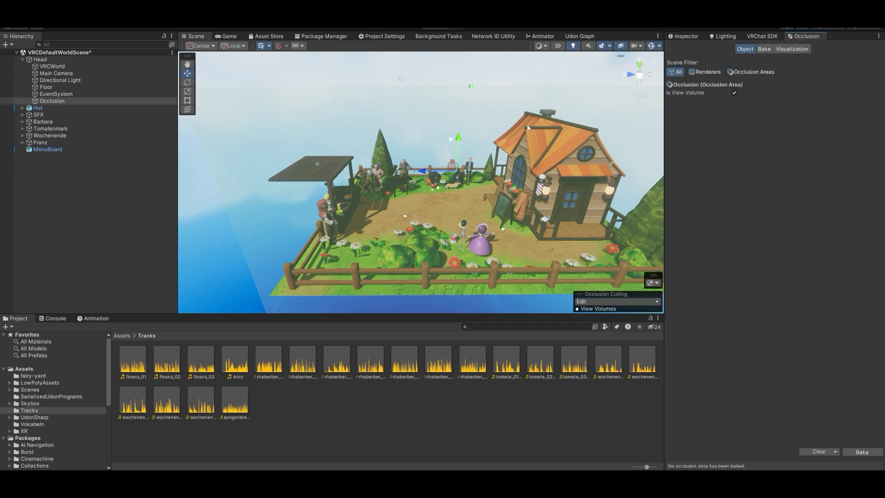
key("w")
right_click_drag(507, 148, 363, 138)
key("w")
left_click(364, 141)
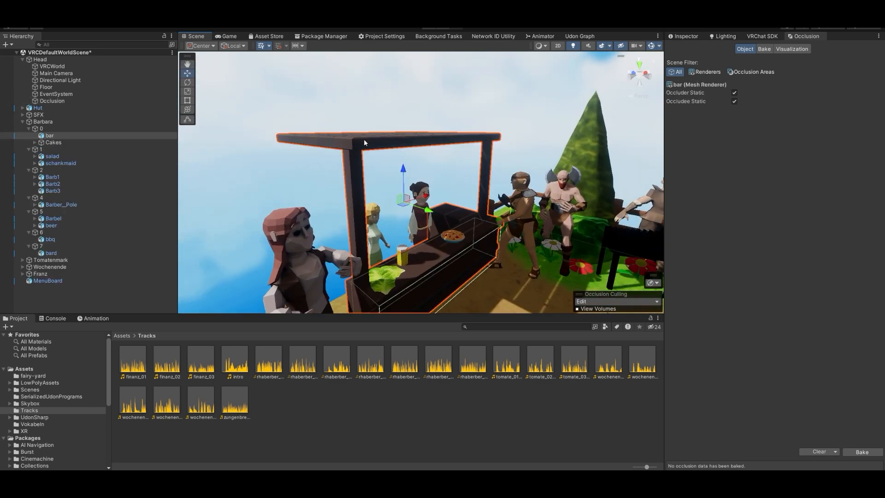
Step: Check the bar's static flags, including Occluder Static and Occludee Static, and look over the stall and the surrounding characters
left_click(687, 36)
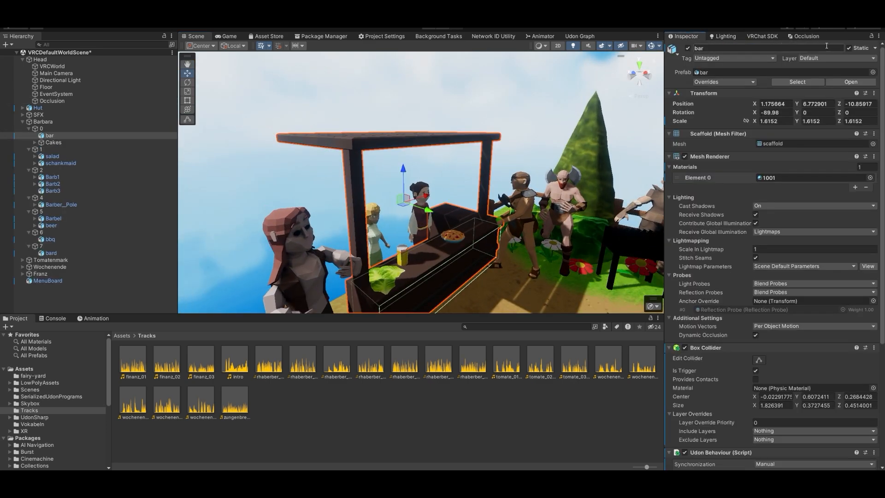
left_click(875, 48)
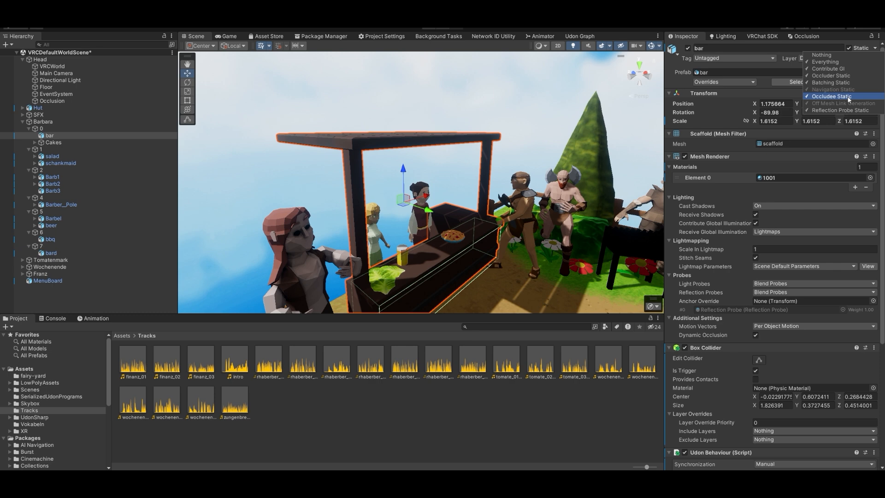
right_click_drag(457, 127, 466, 150)
scroll(465, 150, "down", 6)
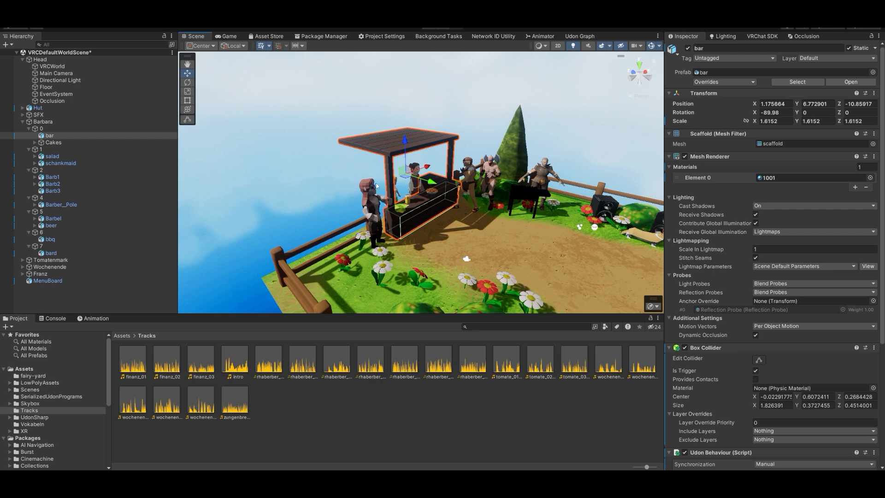
mouse_move(451, 201)
right_mouse_down()
mouse_move(484, 228)
mouse_move(462, 208)
right_mouse_up()
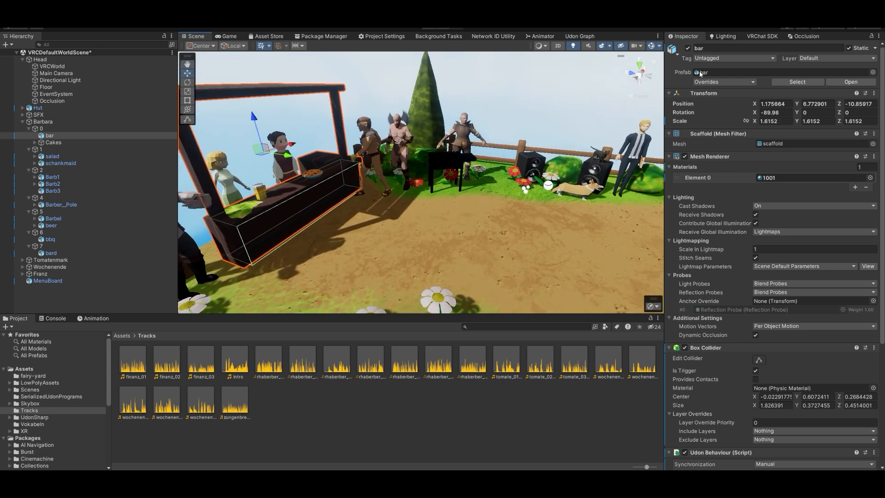
Step: Review the scene in the occlusion object settings by filtering for renderers and occlusion areas, finishing with all objects listed
left_click(808, 37)
right_click_drag(570, 87, 601, 113)
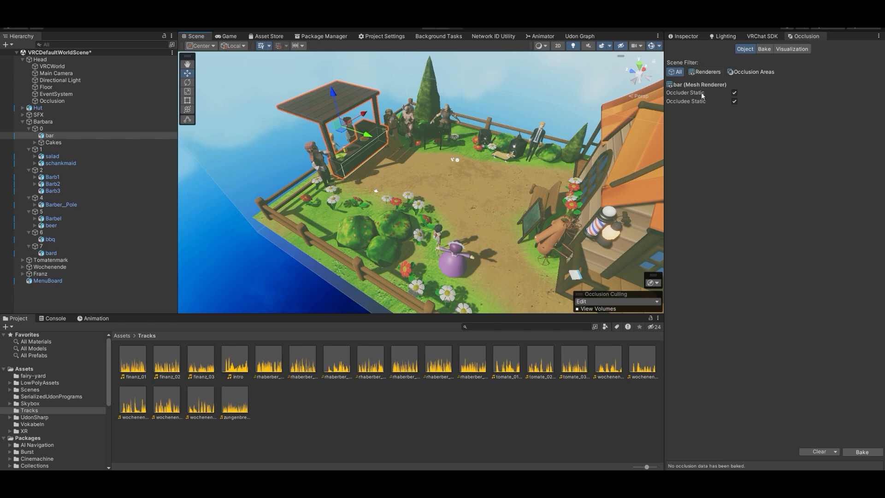
left_click(709, 73)
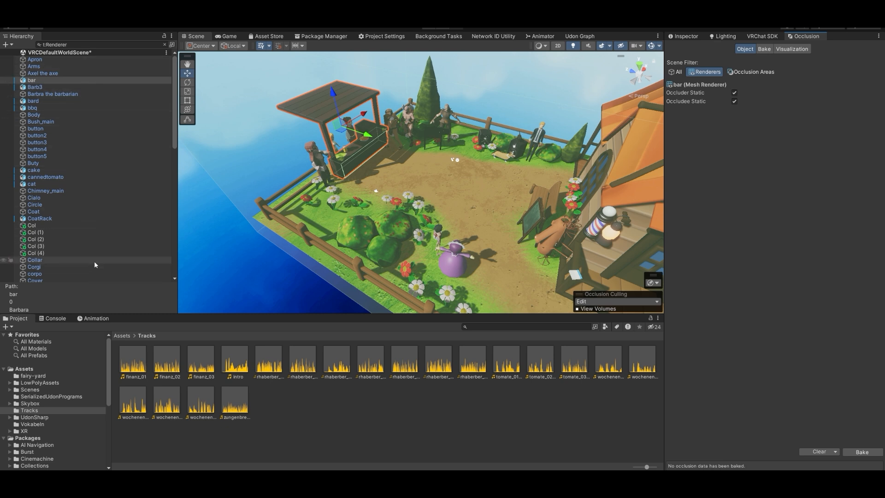
scroll(100, 237, "down", 5)
scroll(100, 239, "up", 5)
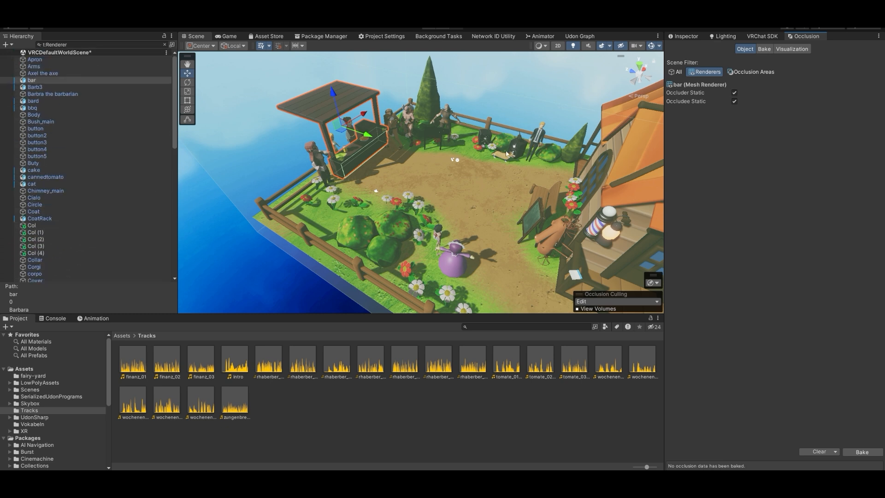
left_click(751, 72)
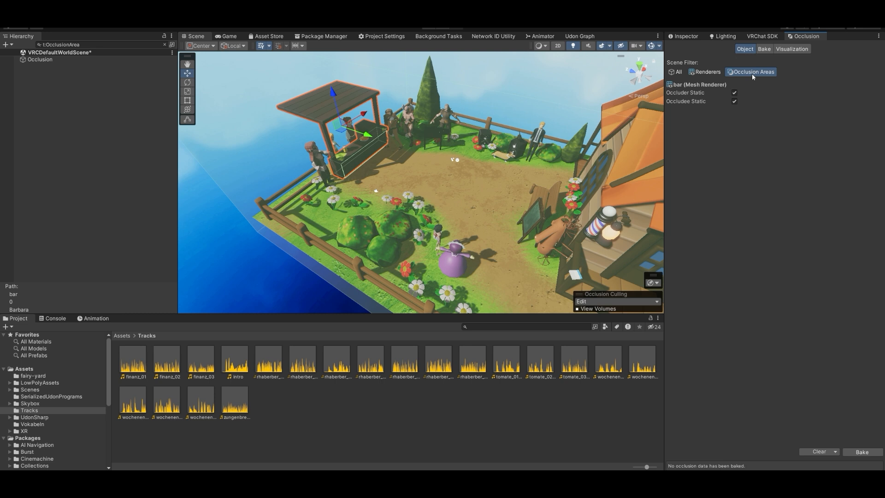
left_click(677, 73)
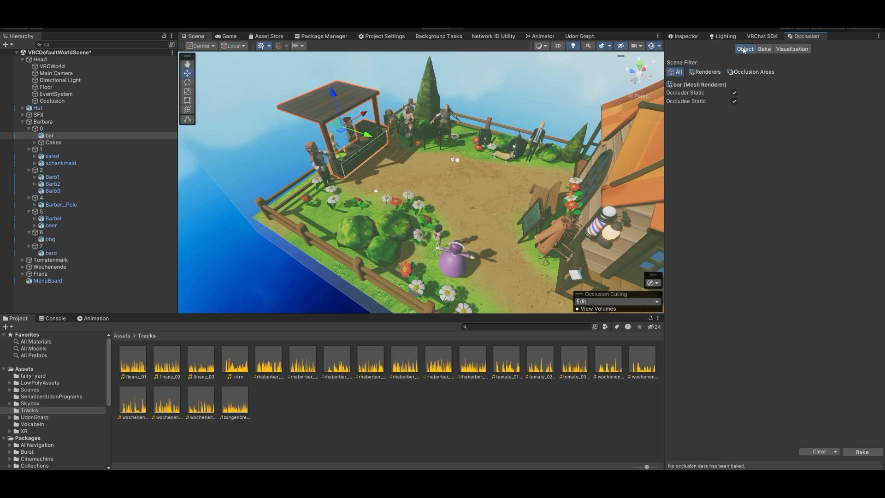
Step: Set the occlusion bake's Smallest Occluder to 1 and Smallest Hole to 0.05
left_click(765, 51)
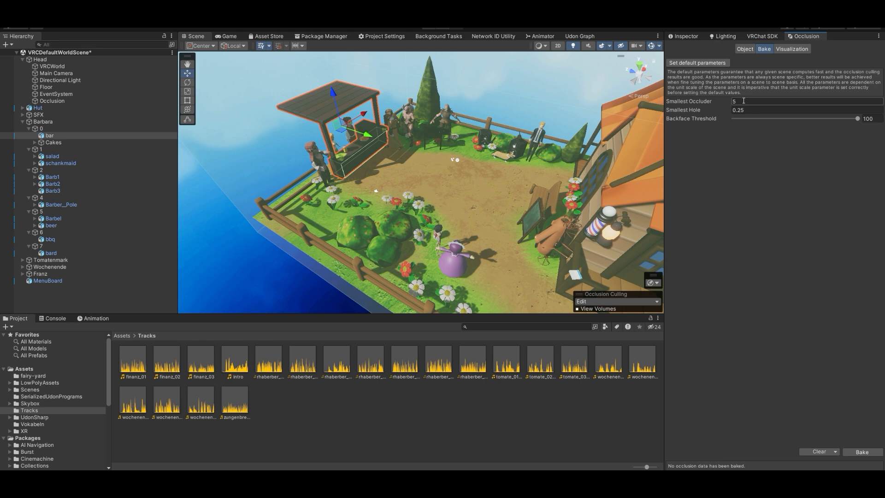
left_click(744, 101)
mouse_move(535, 138)
left_mouse_down("alt")
mouse_move(507, 134)
mouse_move(544, 124)
mouse_move(531, 129)
left_mouse_up("alt")
left_click(743, 101)
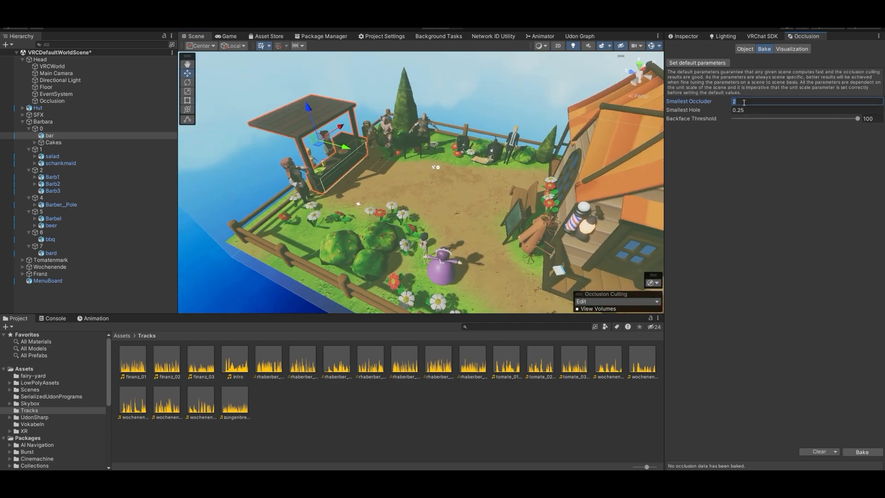
type("1")
left_click(744, 111)
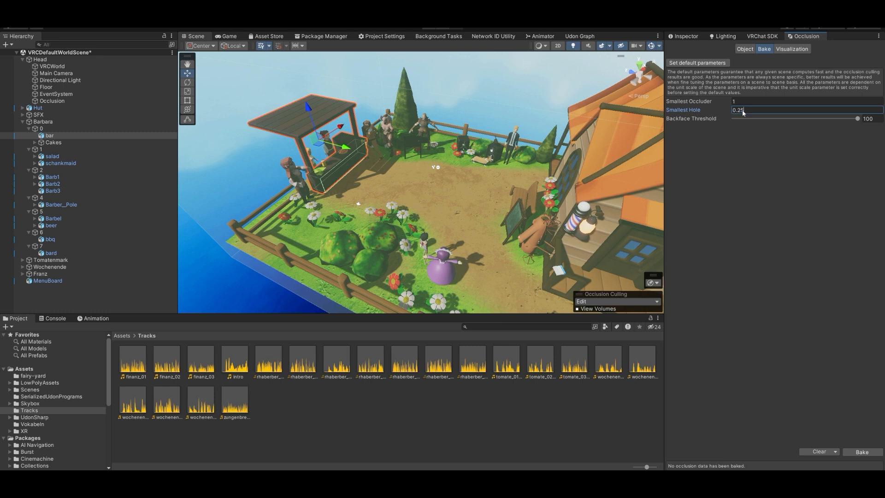
double_click(739, 110)
type("05")
Step: Bake the scene's occlusion culling data
left_click(802, 50)
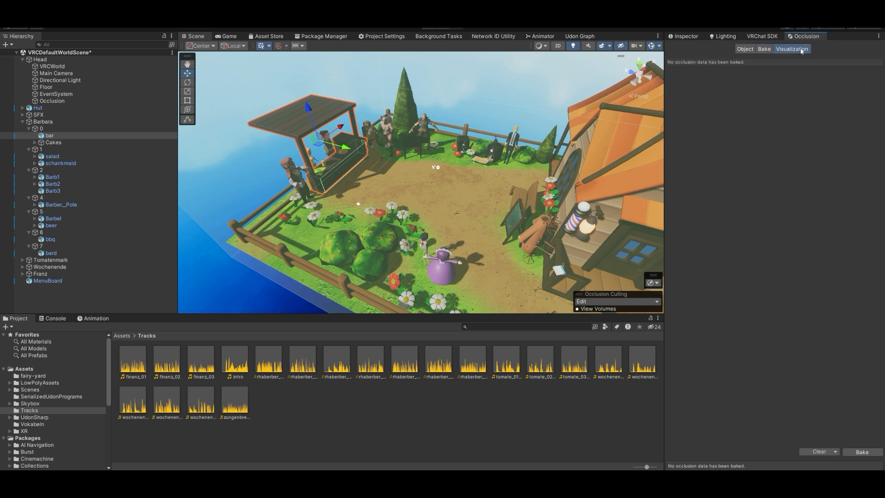
left_click(764, 50)
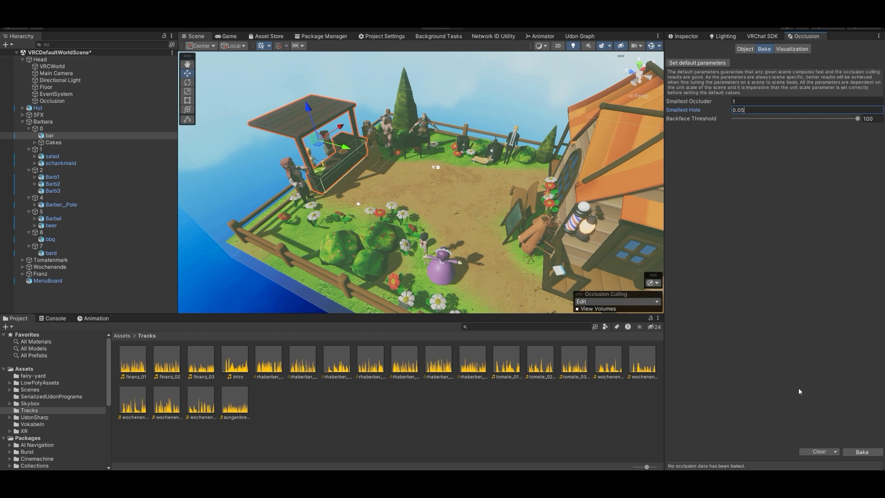
left_click(862, 452)
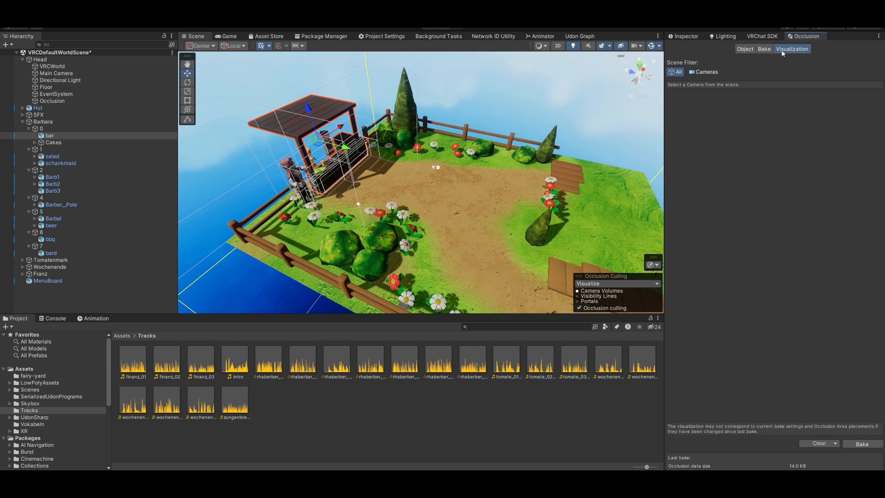
Step: Select the Main Camera and rotate it to examine which objects the occlusion culling visualization hides
right_click_drag(426, 164, 354, 194)
left_click(56, 73)
left_click_drag(374, 218, 532, 192, "alt")
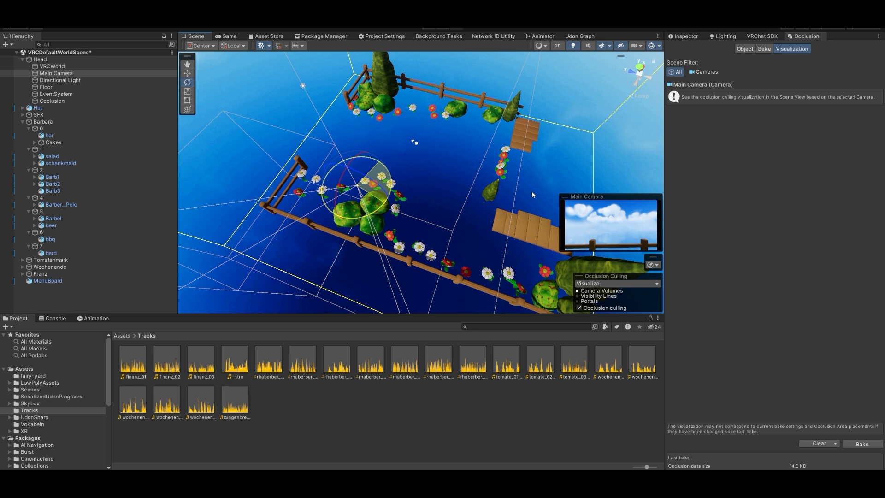
left_click_drag(532, 192, 532, 192)
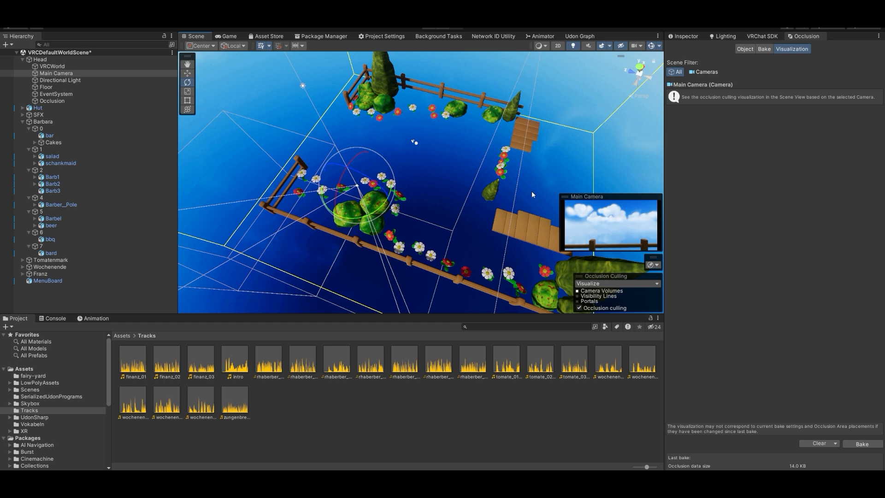
left_click_drag(381, 206, 24, 150)
mouse_move(466, 194)
right_mouse_down()
mouse_move(471, 201)
mouse_move(461, 143)
mouse_move(456, 182)
right_mouse_up()
Step: Move the Main Camera beside the bushes in the yard and turn it toward the hut to preview the culling
key("w")
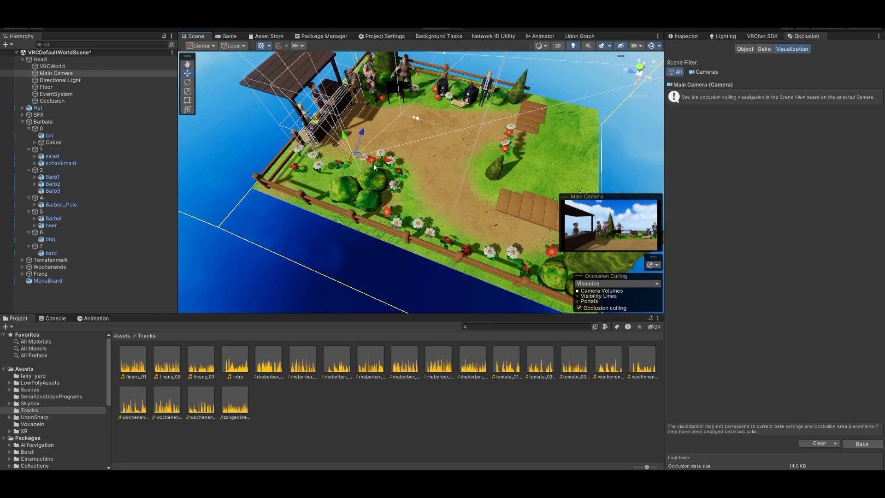
left_click_drag(355, 156, 593, 176)
key("e")
key("w")
left_click_drag(435, 138, 403, 206)
key("e")
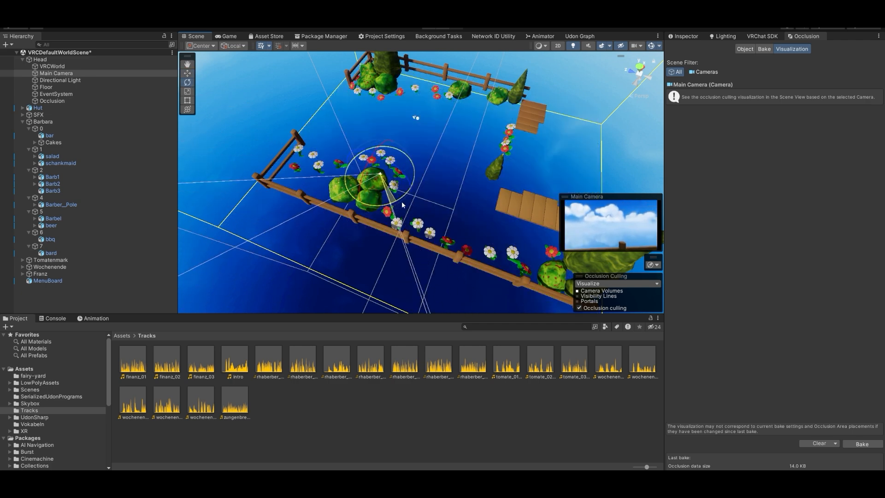
left_click_drag(403, 205, 284, 138)
Step: Select the Yard_main ground mesh and check its static flags for occlusion
left_click(414, 133)
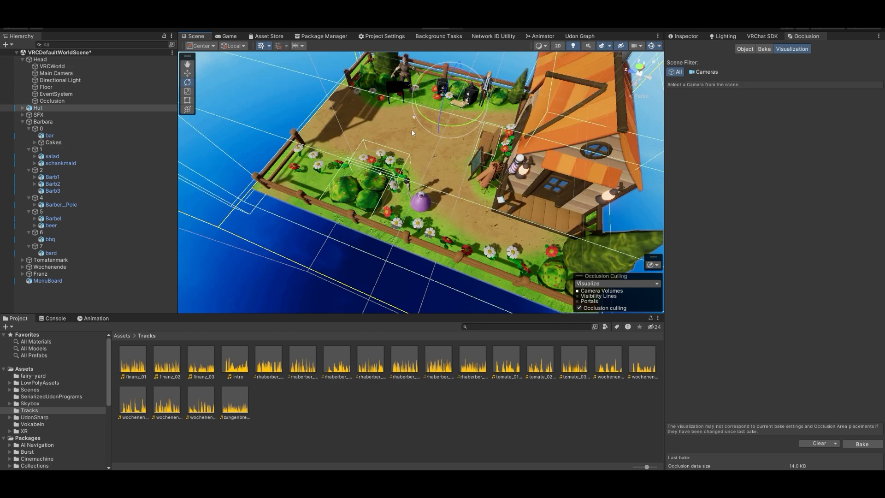
left_click(399, 133)
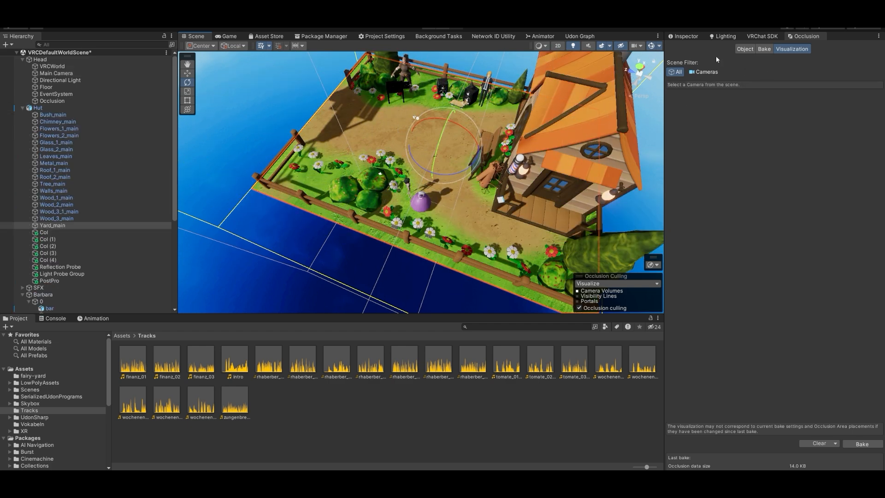
left_click(686, 36)
left_click(881, 48)
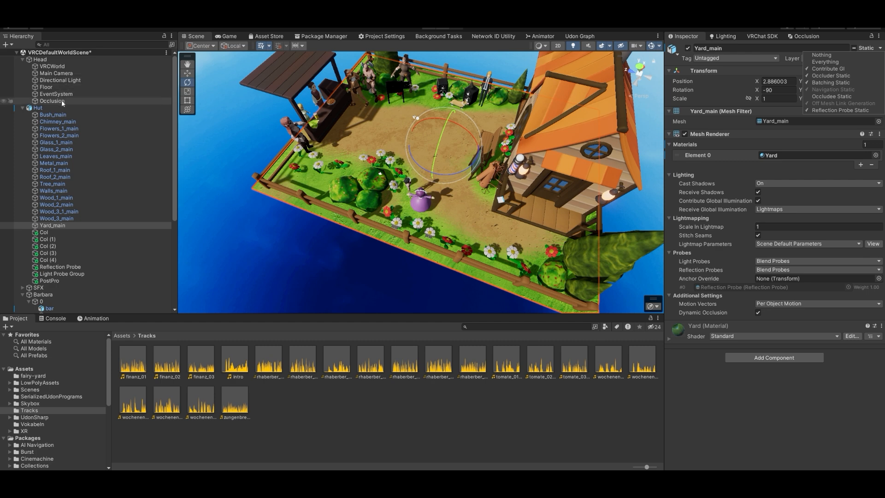
Step: Rotate the Main Camera away from the hut toward the yard fence and examine the occlusion culling visualization
left_click(56, 74)
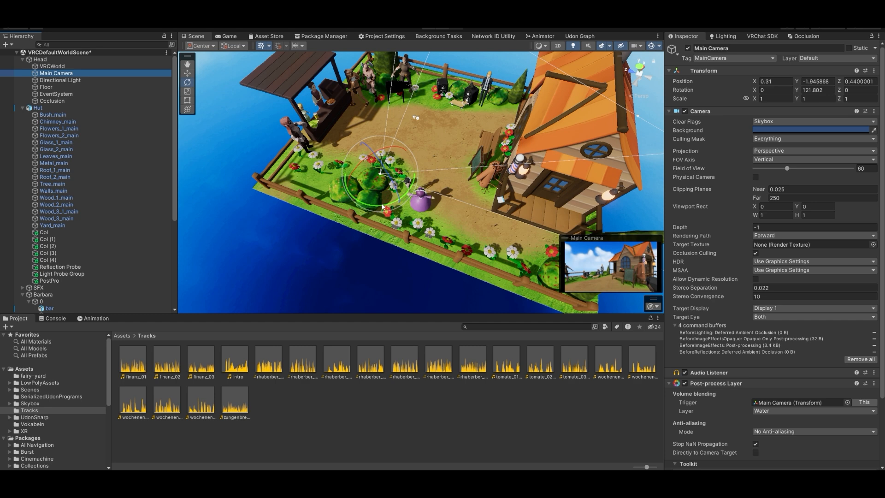
left_click_drag(521, 186, 756, 93)
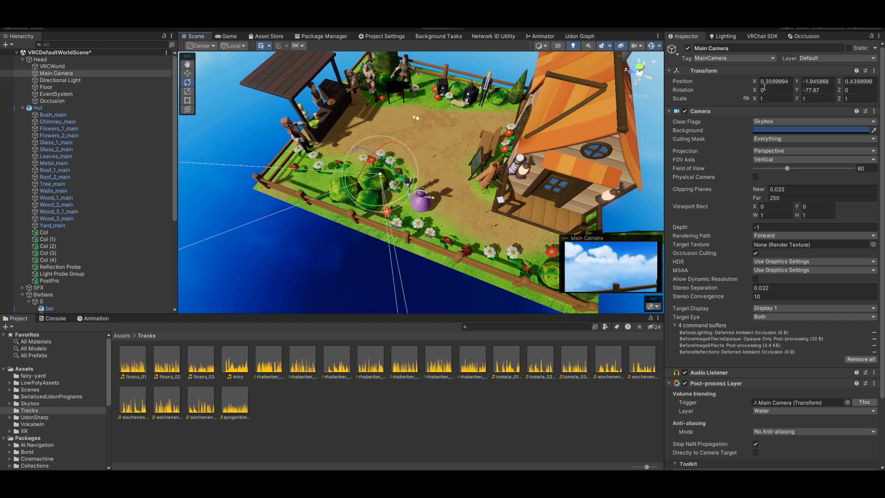
left_click(804, 36)
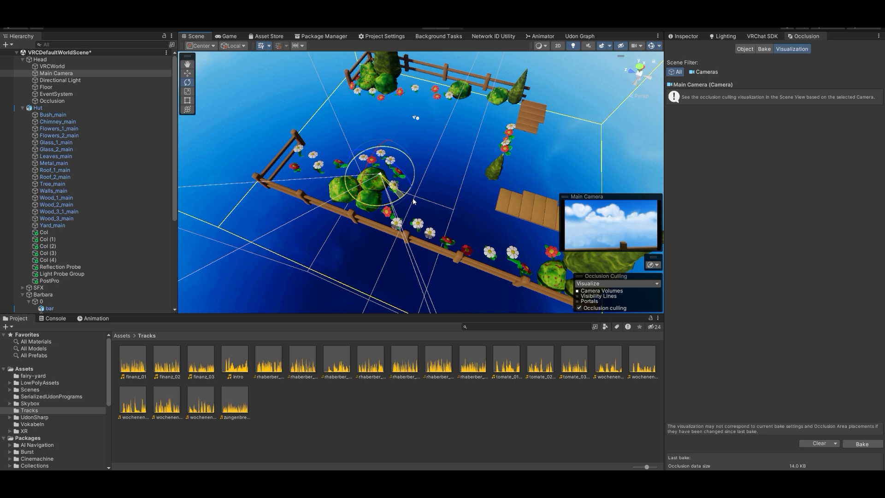
mouse_move(413, 202)
left_mouse_down()
mouse_move(299, 193)
mouse_move(495, 170)
left_mouse_up()
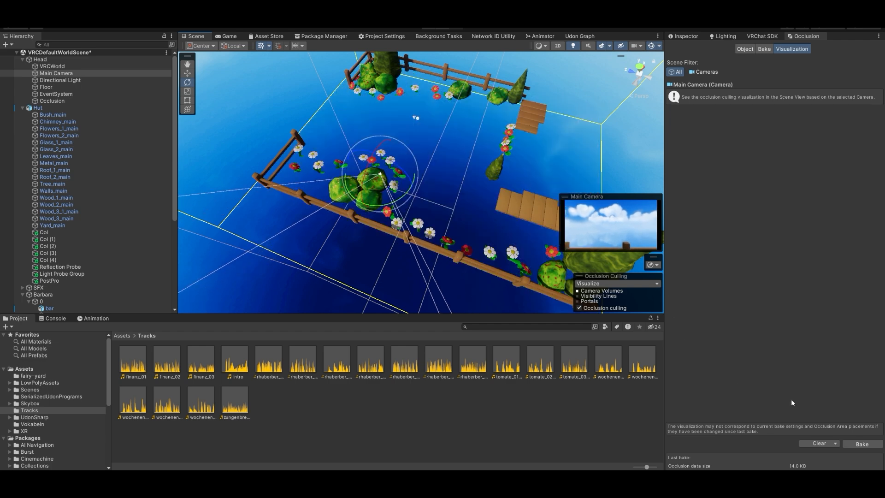
left_click(836, 445)
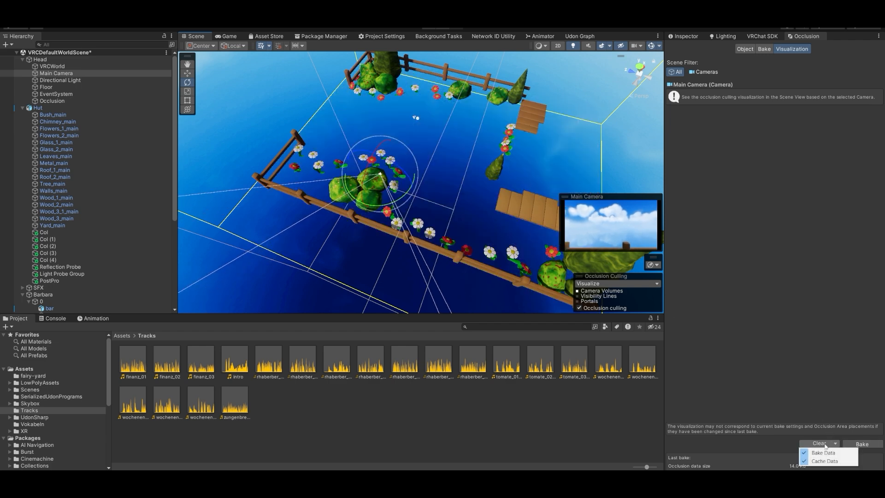
left_click(823, 444)
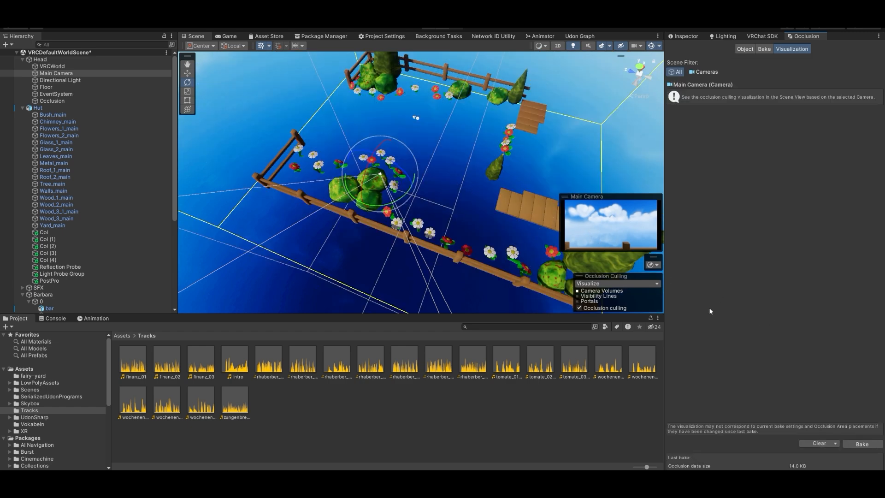
left_click_drag(404, 196, 327, 179)
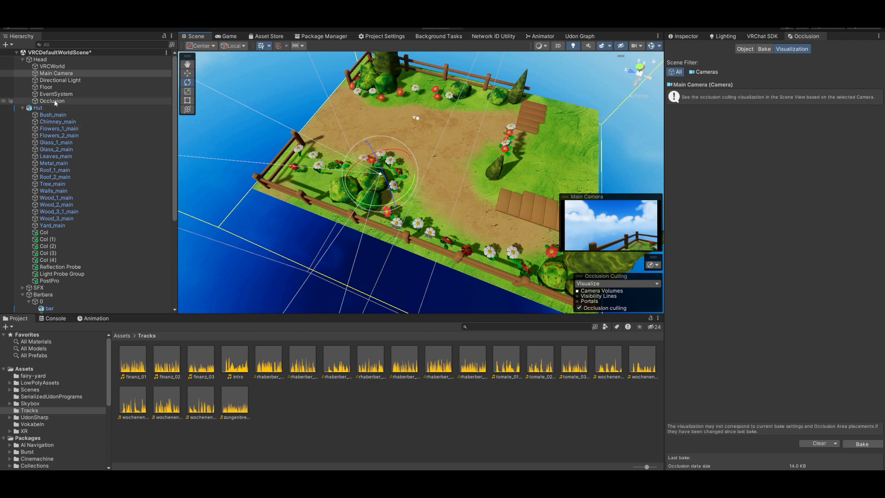
Step: Clear the baked occlusion data and delete the Occlusion area object from the scene
left_click(824, 445)
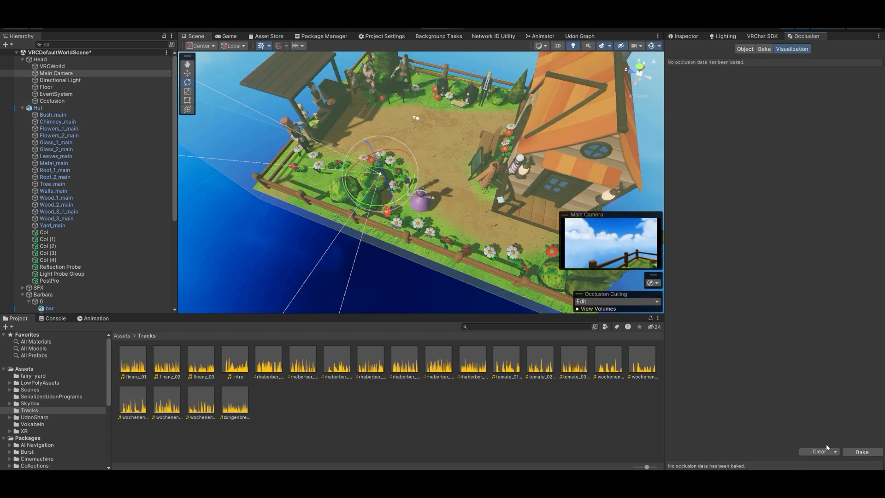
left_click(49, 103)
key("Delete")
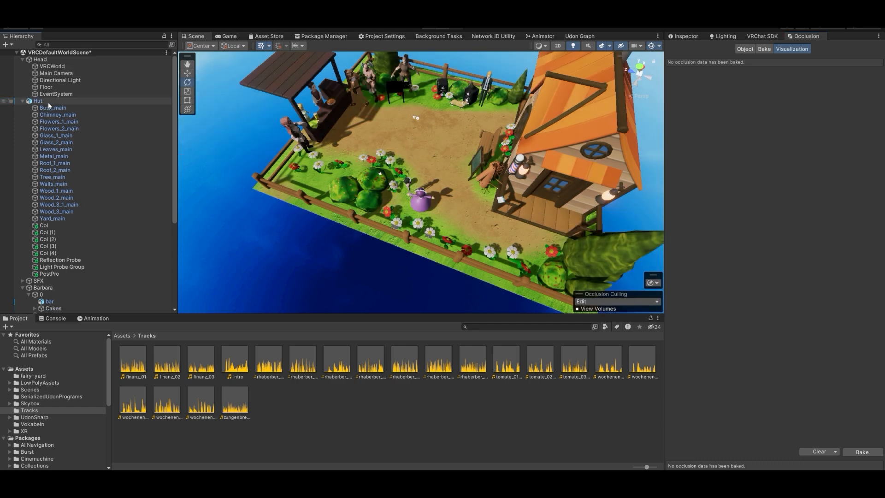
Step: Search the project assets for "beer" and add the beer mug model to the scene near the bar
right_click_drag(426, 141, 327, 154)
key("w")
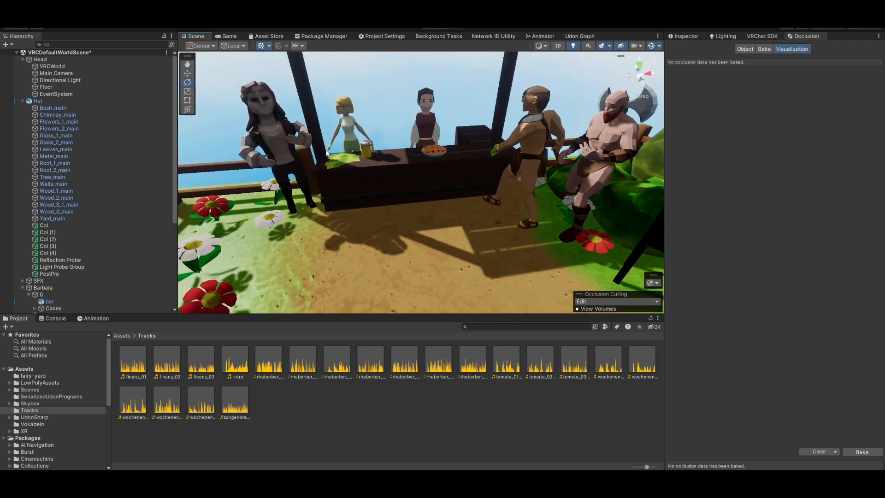
right_click_drag(418, 185, 418, 149)
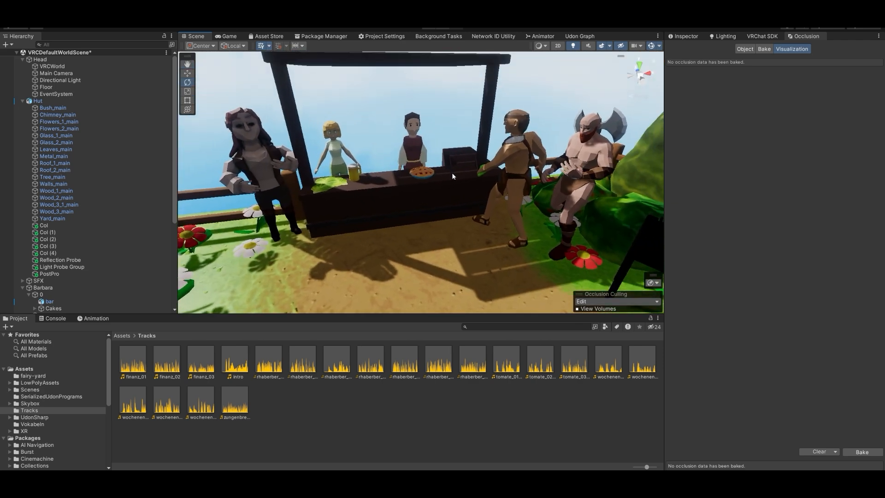
right_click_drag(472, 205, 405, 209)
key("s")
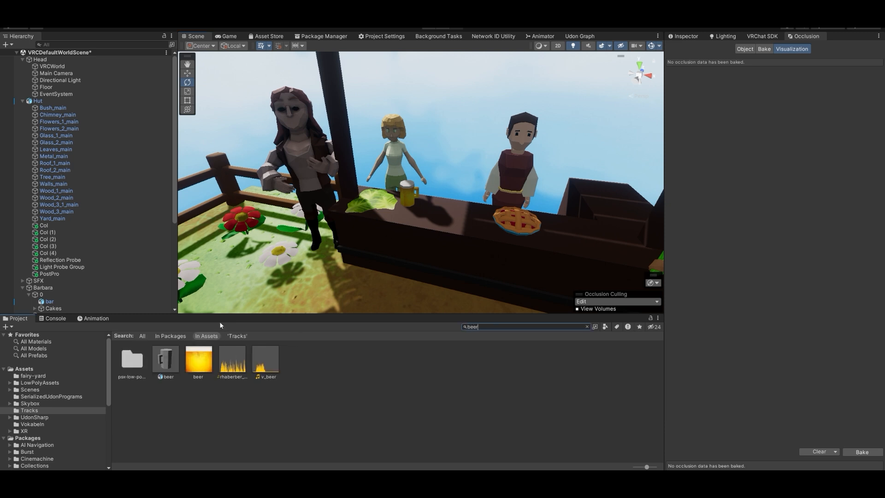
left_click_drag(163, 362, 302, 297)
Step: Move the beer mug onto the dirt ground in the yard, in front of the grill
key("s")
right_click_drag(403, 231, 350, 259)
key("w")
left_click_drag(406, 181, 406, 271)
right_click_drag(407, 271, 457, 170)
key("s")
left_click_drag(451, 162, 537, 249)
right_click_drag(537, 249, 535, 230)
key("w")
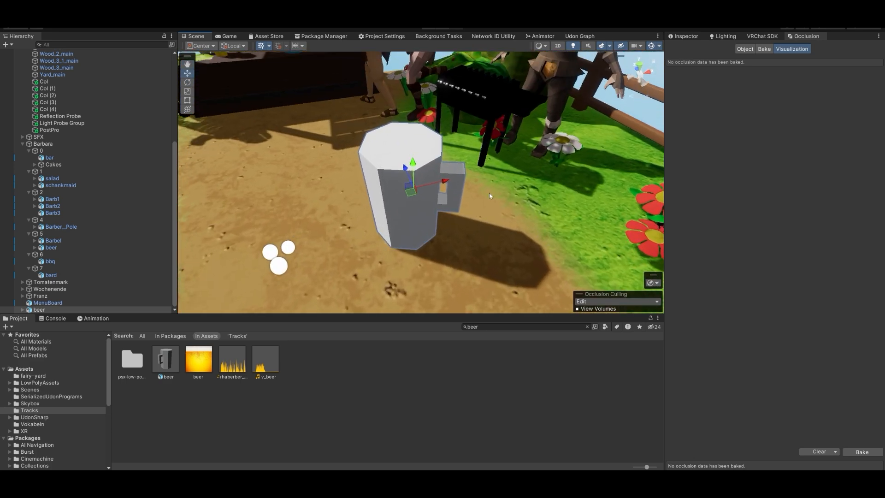
Step: Add a Box Collider to the default mesh object inside the beer mug
right_click_drag(419, 143, 422, 168)
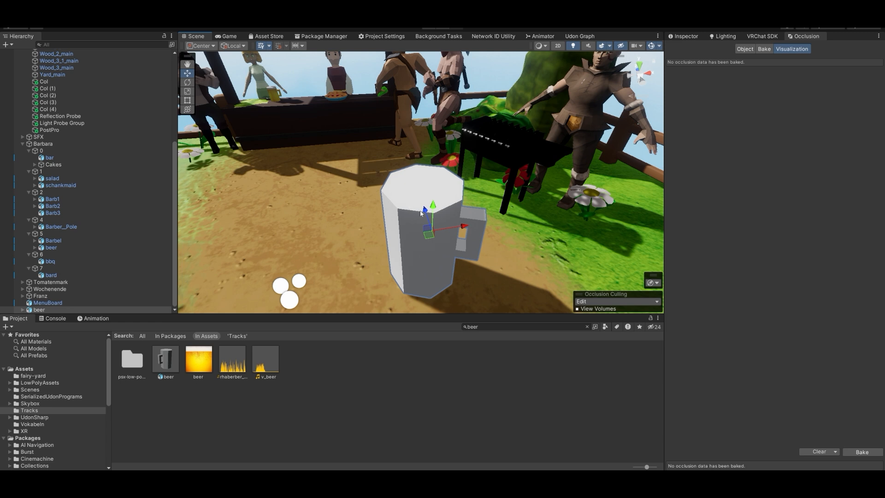
right_click_drag(458, 239, 474, 272)
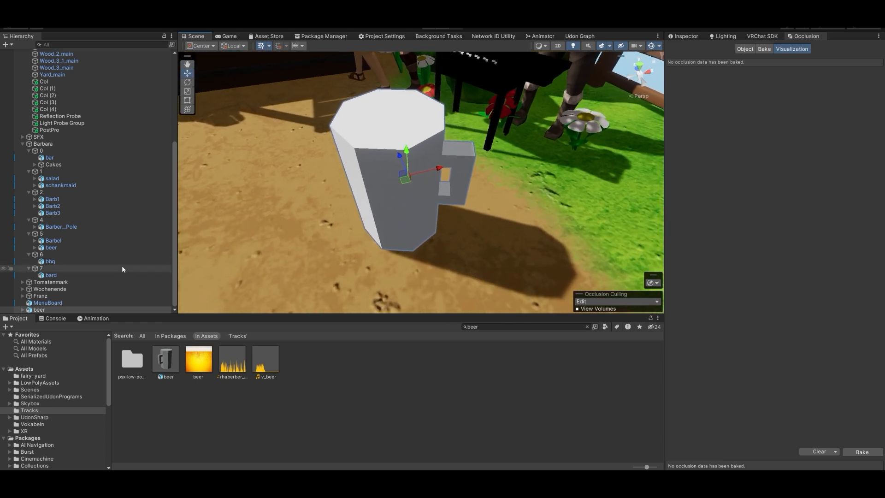
left_click(684, 37)
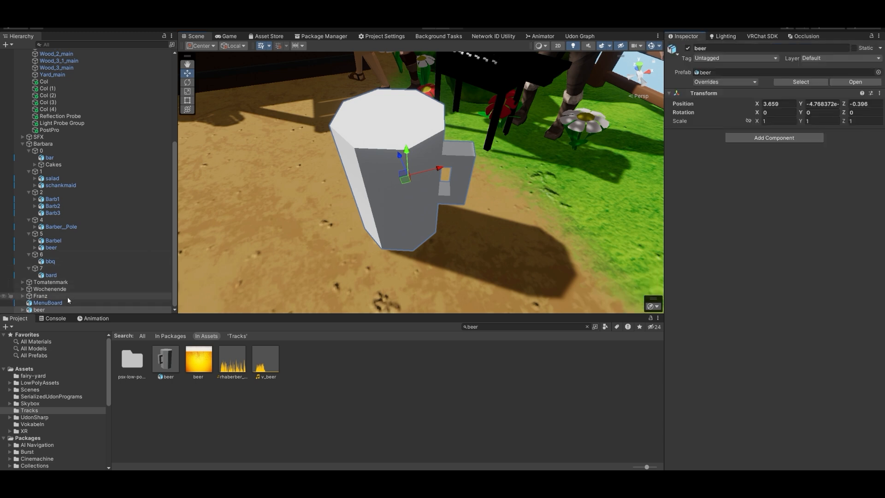
left_click(23, 309)
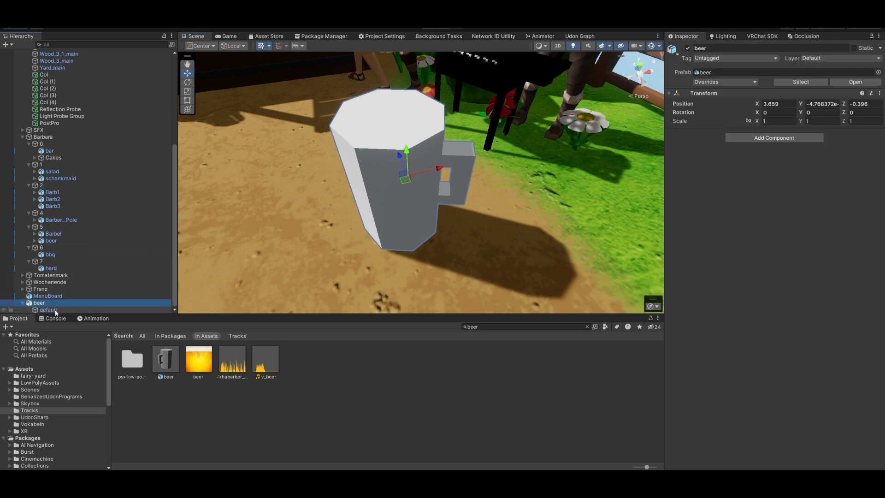
left_click(56, 310)
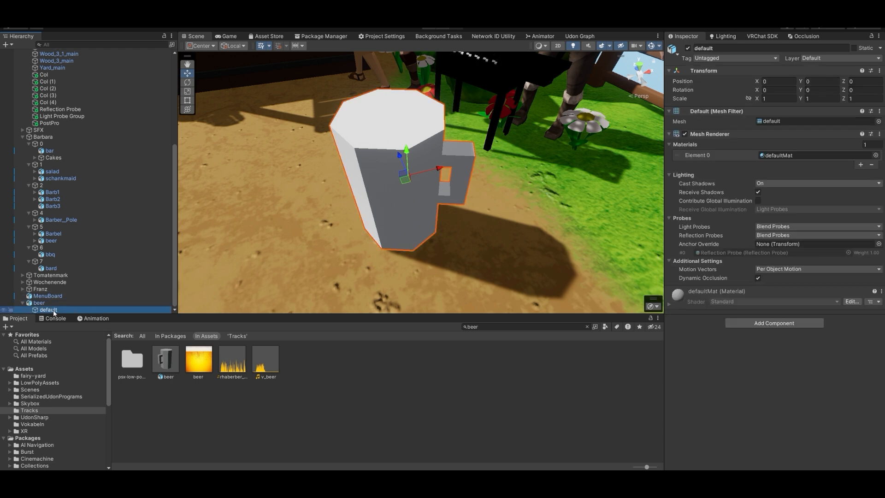
right_click_drag(605, 148, 486, 174)
scroll(486, 173, "down", 3)
left_click(764, 323)
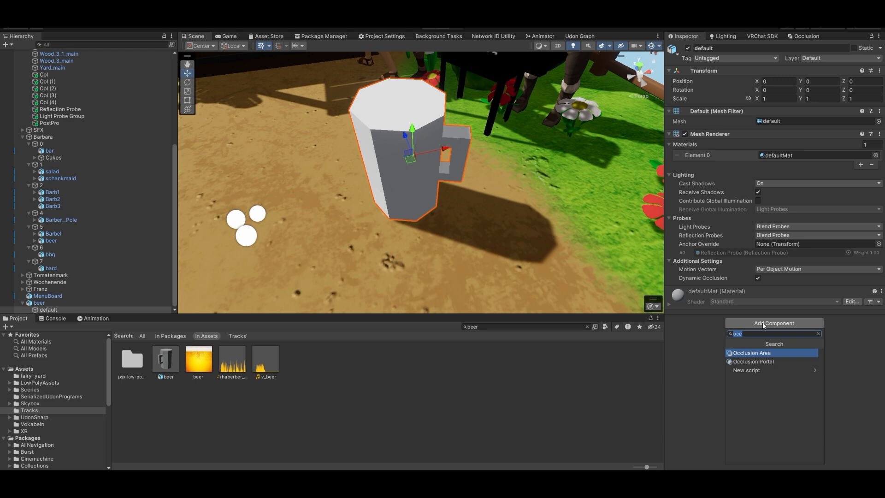
type("box")
key("Return")
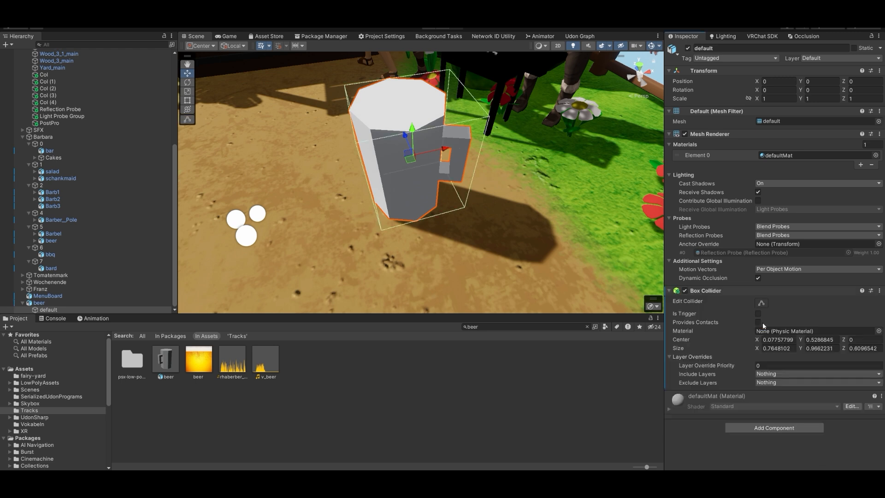
Step: Shrink the mug's Box Collider on the handle side to an X size of about 0.602, leaving the handle outside
left_click(763, 305)
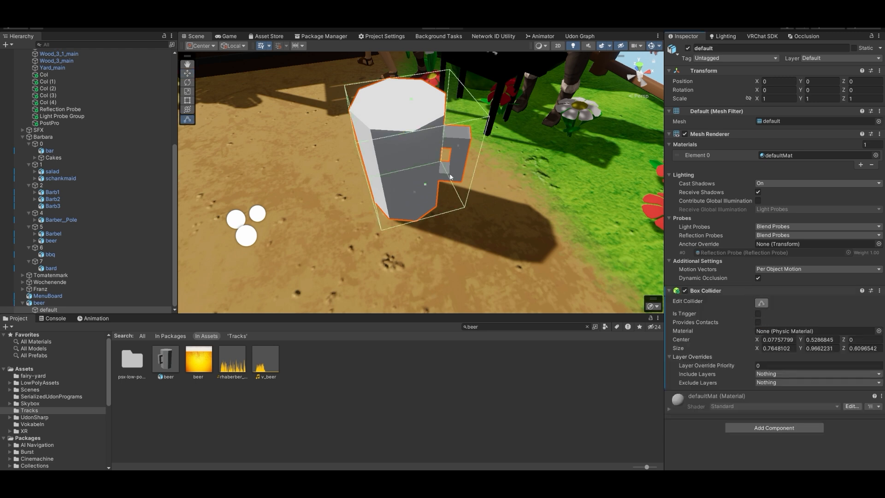
right_click_drag(369, 161, 369, 166)
key("a")
right_click_drag(483, 163, 475, 162)
key("d")
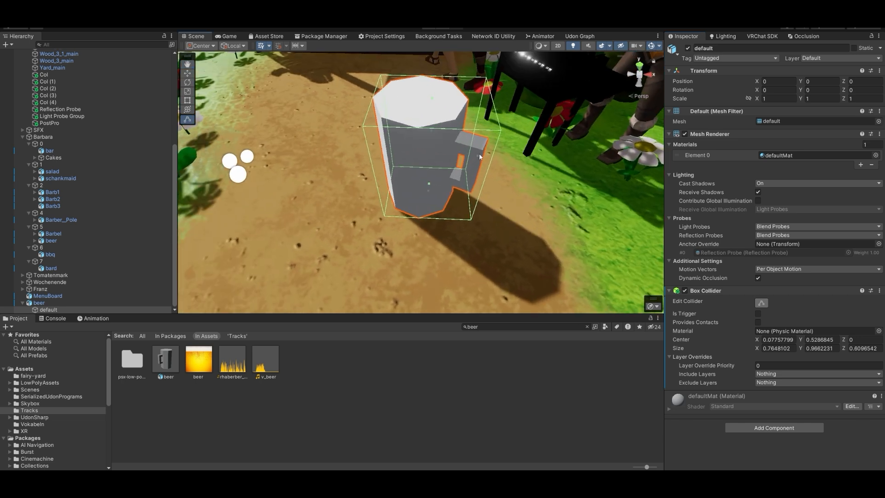
left_click_drag(478, 157, 451, 159)
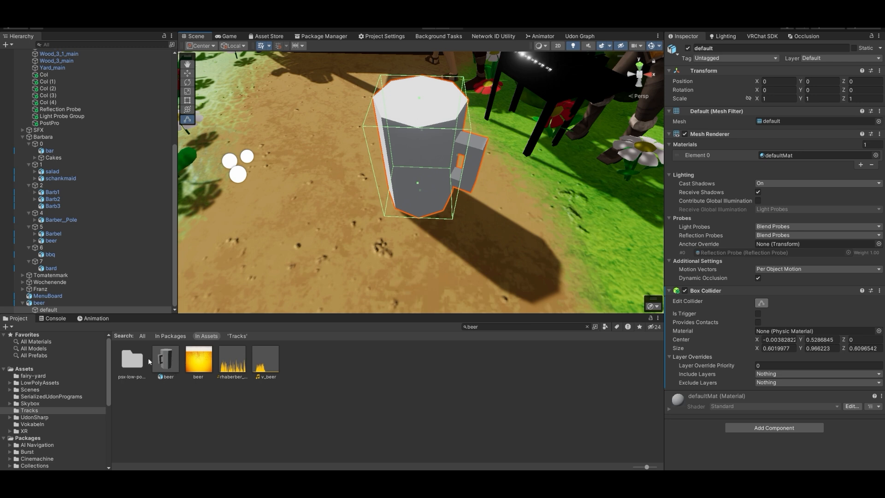
Step: Apply the defaultMat material from the psx-low-poly-beer folder to the beer mug in the scene
left_click(133, 363)
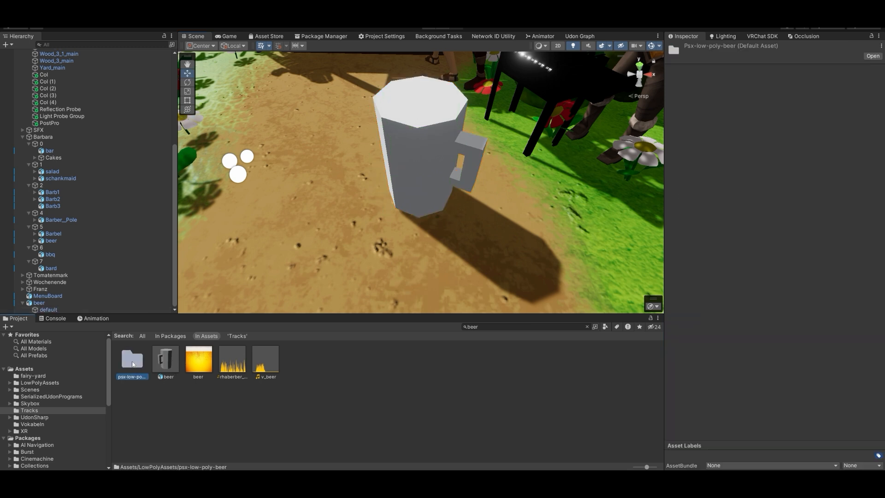
double_click(132, 363)
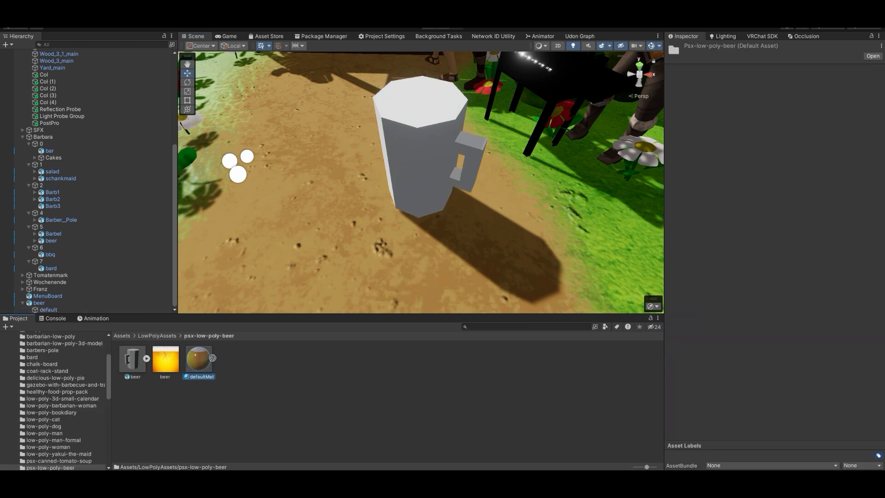
left_click_drag(203, 363, 421, 148)
left_click(427, 154)
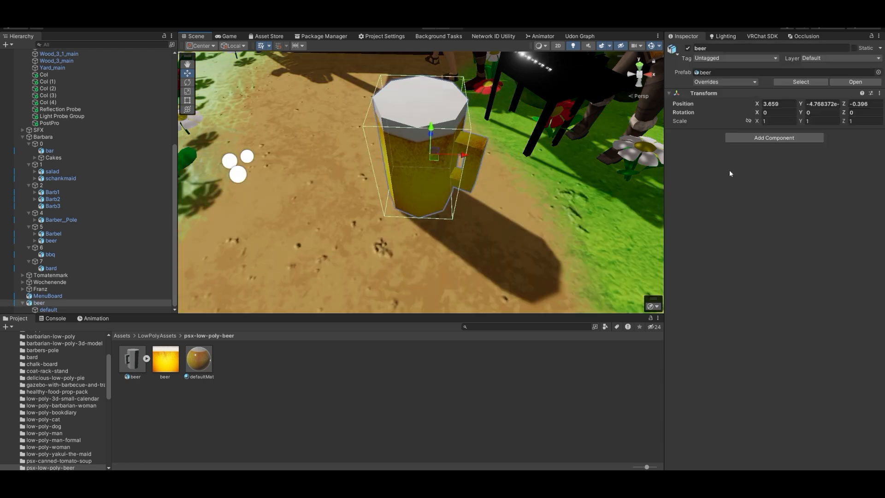
Step: Make the Box Collider of the mug's default mesh a trigger, and collapse its Mesh Renderer and Box Collider settings
left_click(88, 309)
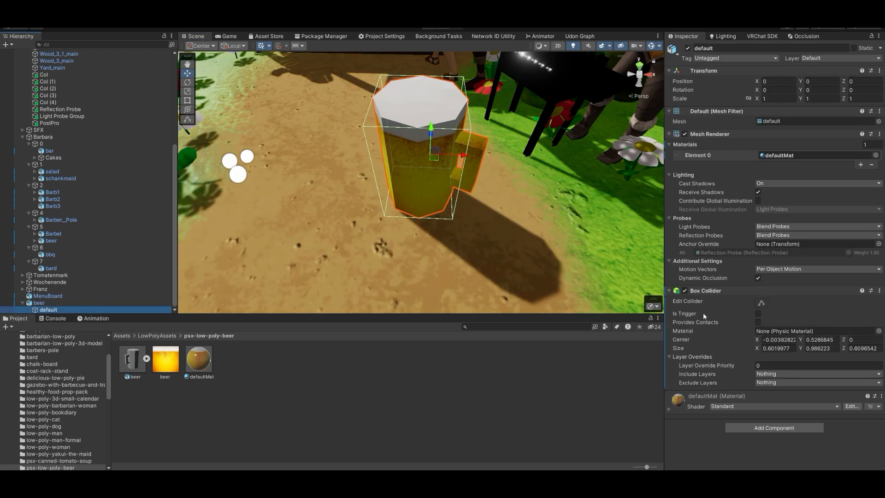
left_click(757, 314)
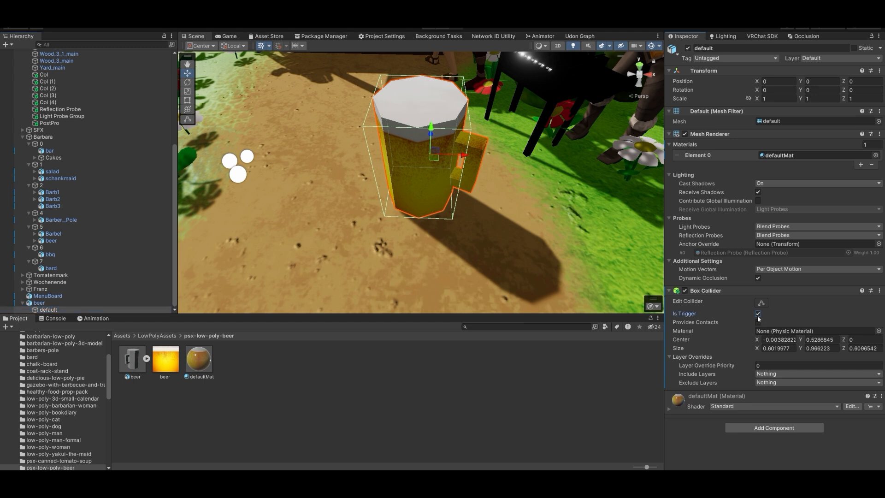
left_click(669, 134)
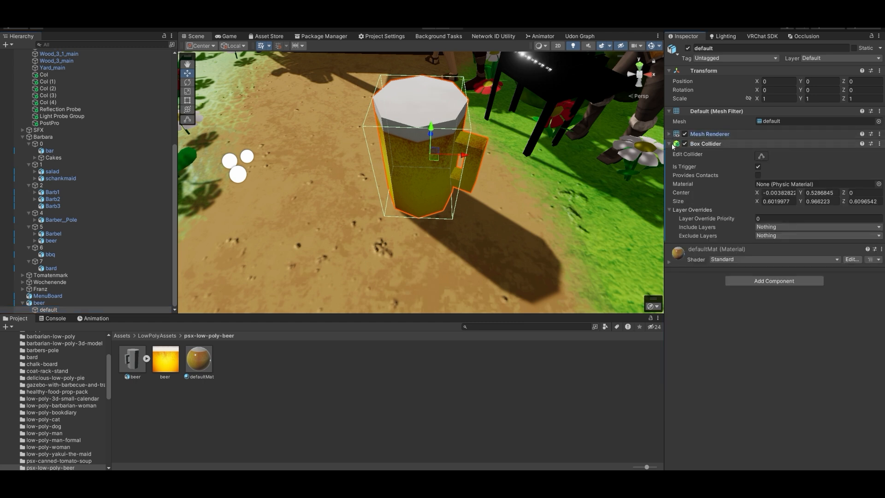
left_click(671, 145)
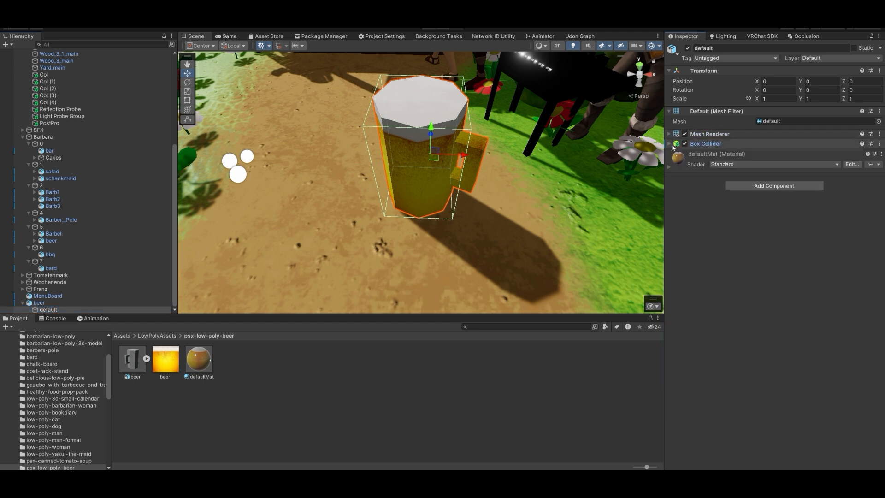
Step: Add a VRC Pickup component to the mug's default mesh object
left_click(787, 186)
type("pick")
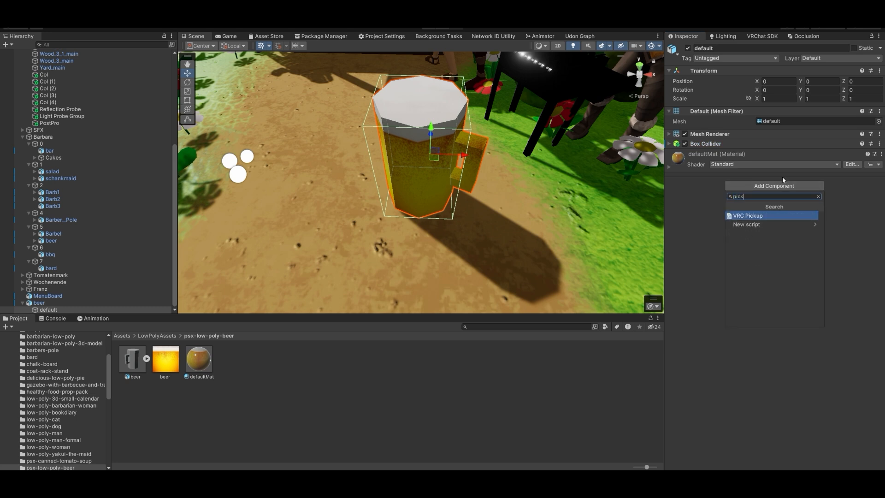
key("Return")
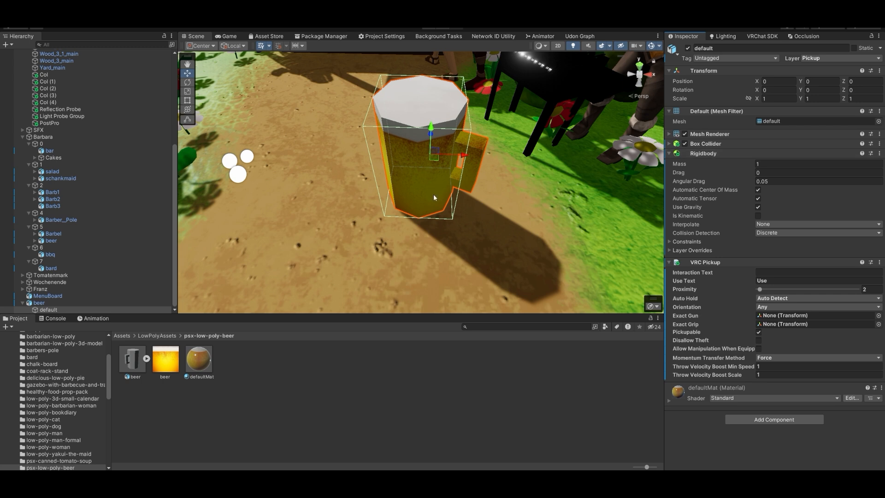
Step: Add a VRC Object Sync component to the mug's default mesh object
left_click(787, 420)
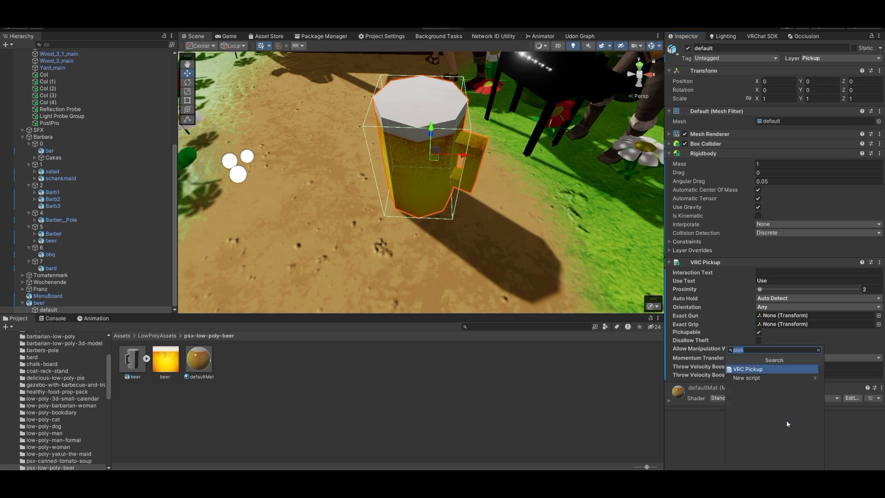
type("vrc obj")
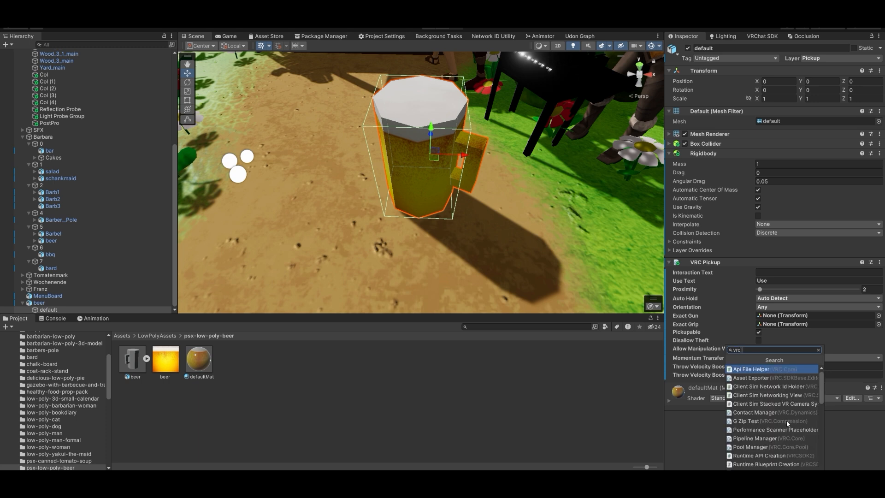
key("Down")
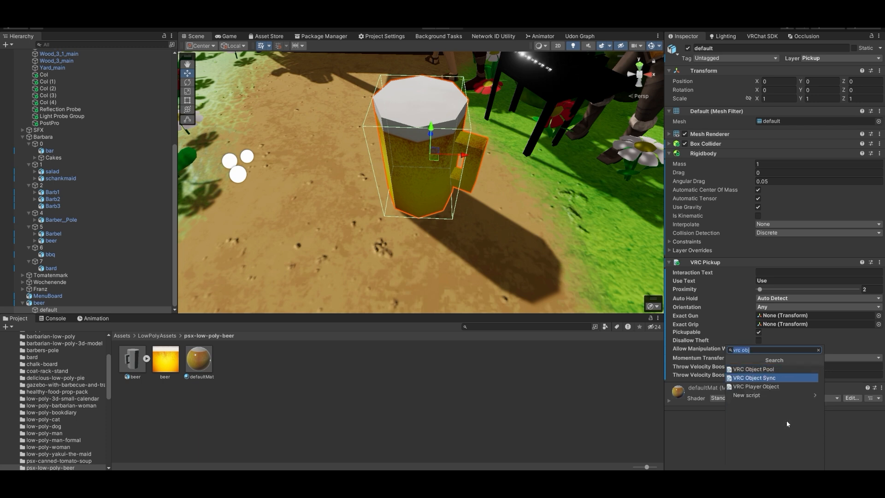
key("Return")
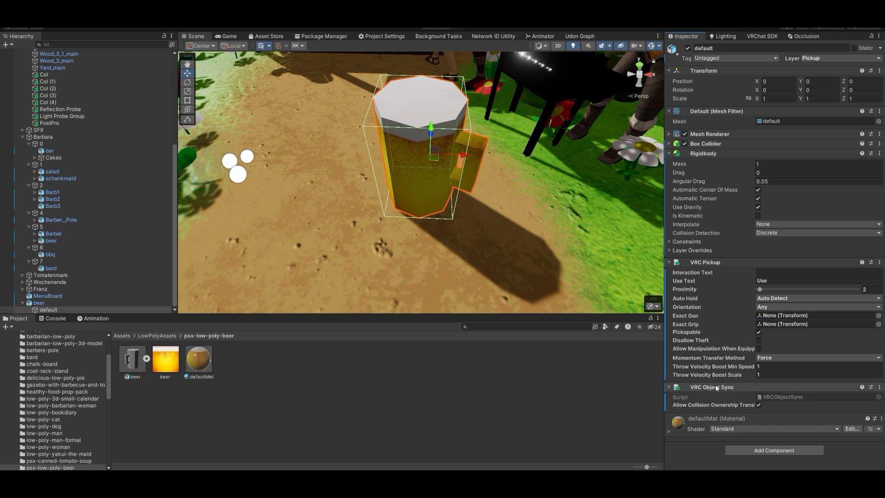
Step: View the mug up close and open its Rigidbody mass for editing
left_click_drag(439, 107, 465, 119, "alt")
right_click_drag(466, 119, 464, 122)
key("s")
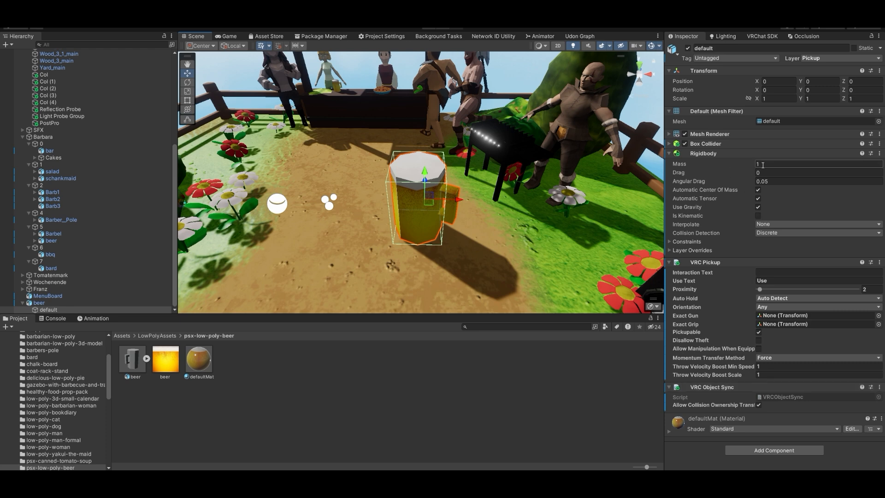
key("w")
mouse_move(499, 174)
right_mouse_down()
mouse_move(501, 208)
mouse_move(504, 168)
right_mouse_up()
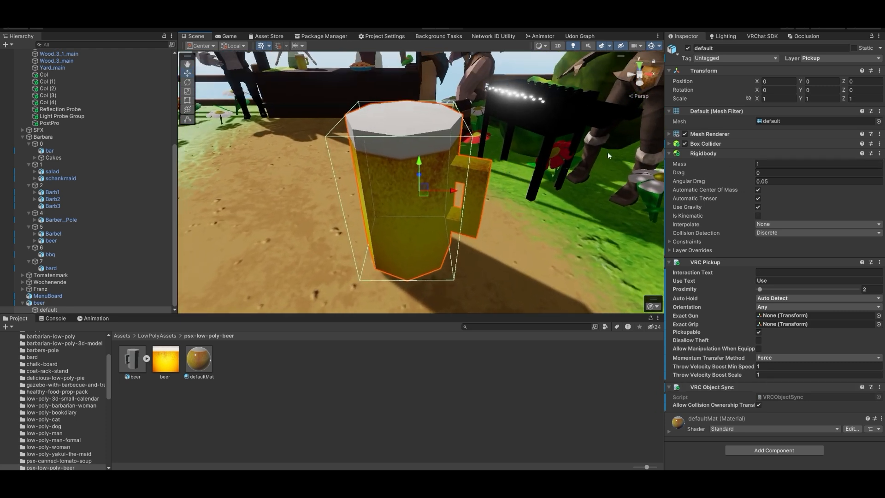
left_click(775, 163)
left_click(775, 164)
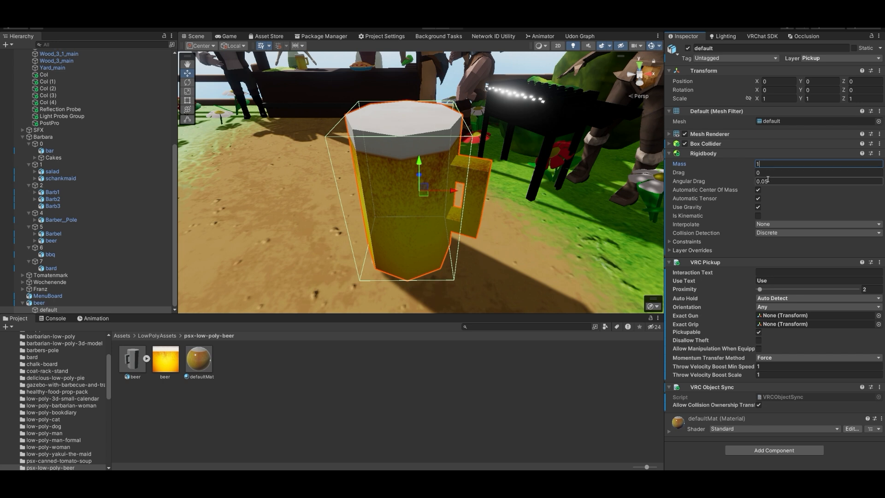
Step: Raise the mug above the ground to Y 0.587, and lower it back down to Y -0.049
right_click_drag(440, 165, 445, 174)
scroll(430, 165, "down", 5)
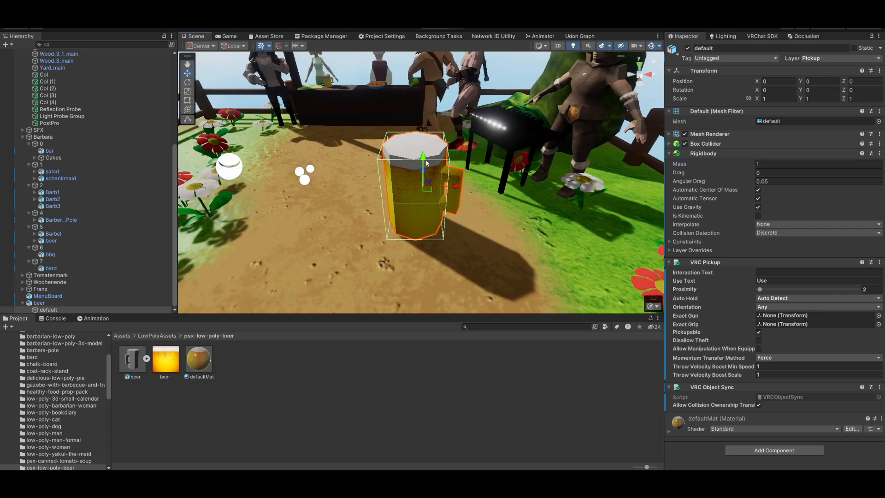
left_click_drag(427, 162, 426, 101)
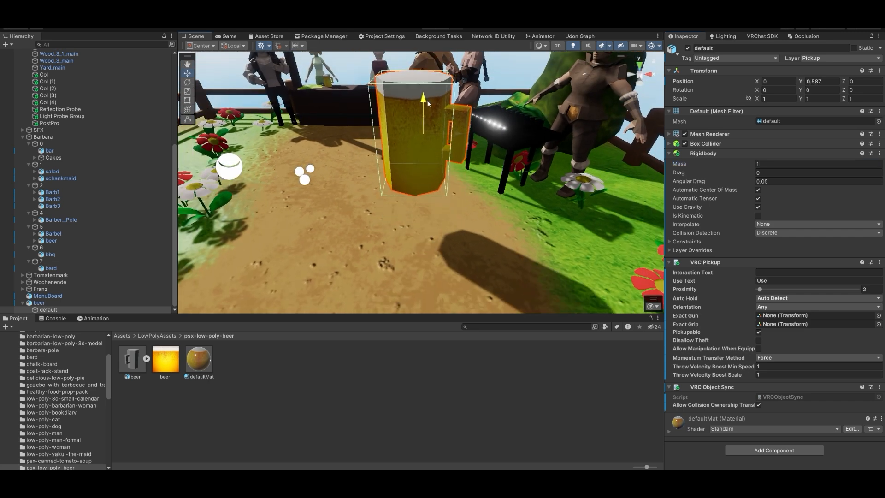
left_click_drag(423, 99, 423, 151)
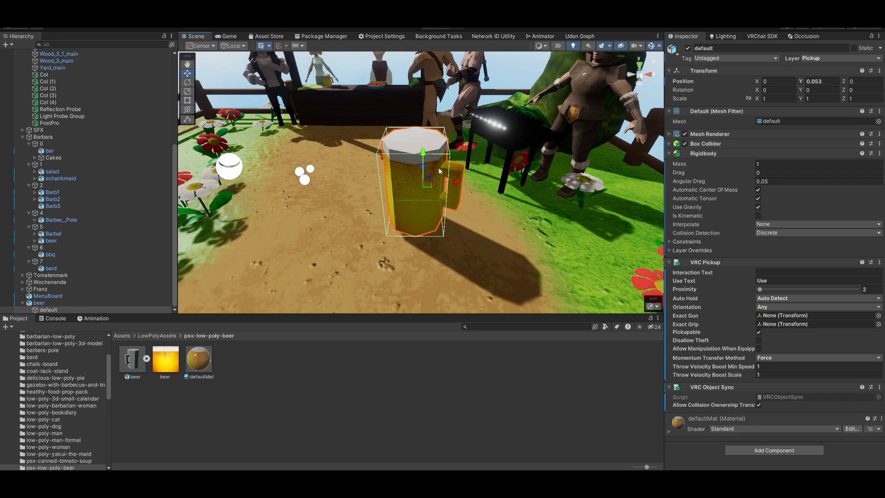
left_click_drag(423, 152, 445, 178)
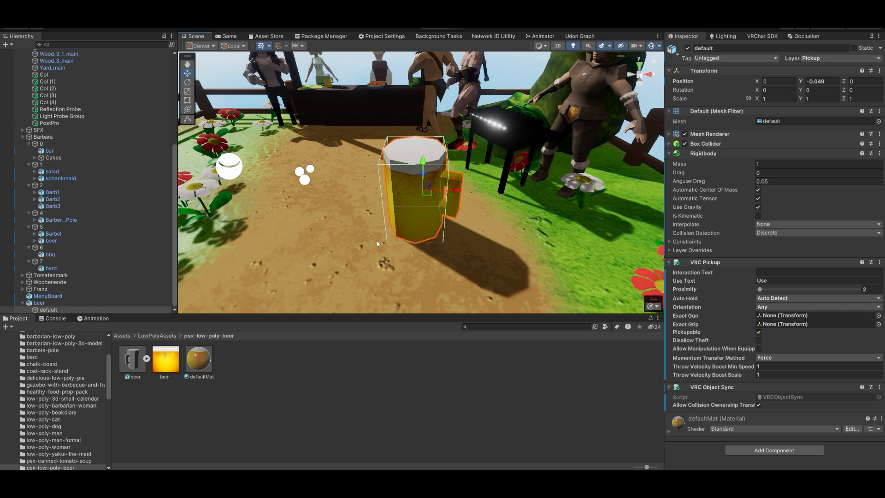
Step: Disable Use Gravity and enable Is Kinematic on the mug's Rigidbody, and raise the mug to Y 0.526
left_click(759, 207)
left_click_drag(422, 169, 422, 110)
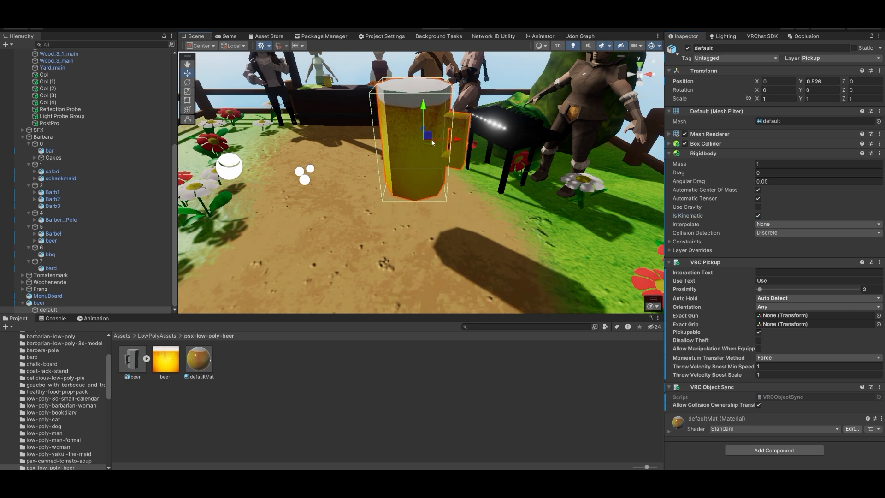
Step: Tilt the mug to a Z rotation of -22.043 and move it to X 0.288, Y 0.658
key("e")
left_click_drag(421, 106, 473, 128)
key("w")
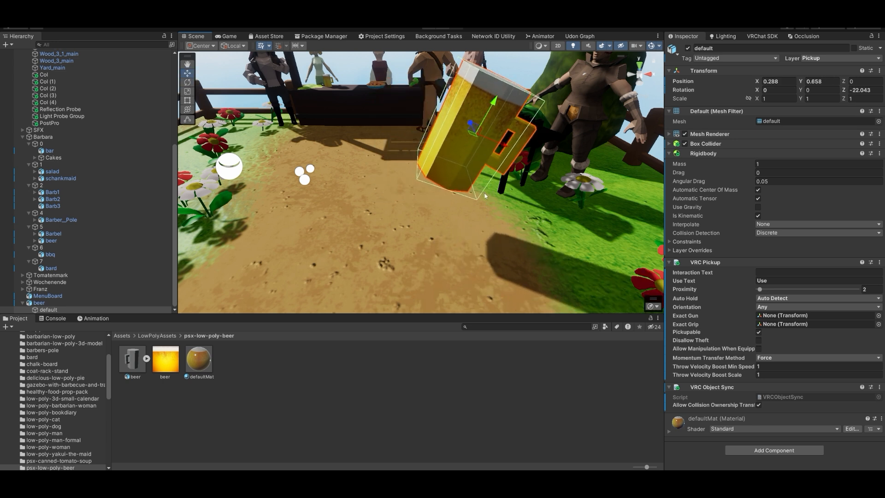
left_click_drag(510, 184, 474, 185, "alt")
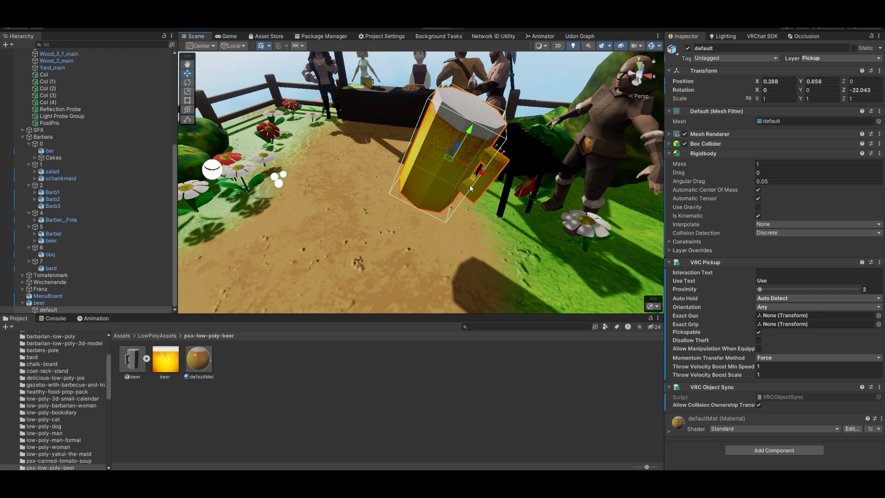
left_click_drag(506, 214, 516, 173, "alt")
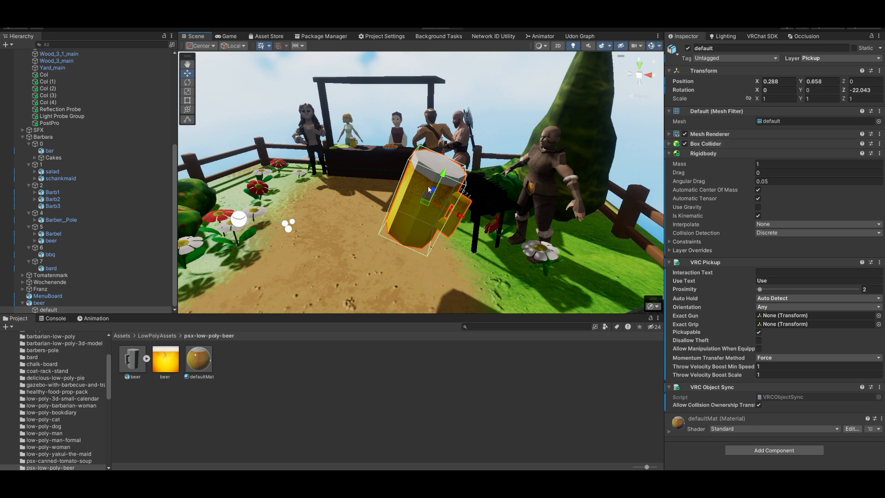
left_click_drag(500, 195, 616, 234, "alt")
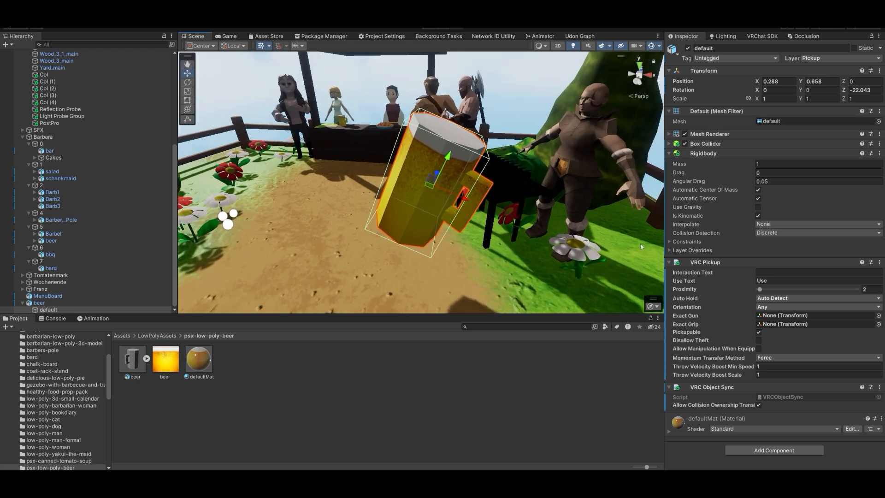
Step: Set the mug's VRC Pickup Interaction Text to "Beer" and its Use Text to "Drink"
left_click(764, 273)
type("Beer")
left_click(773, 281)
type("Drink")
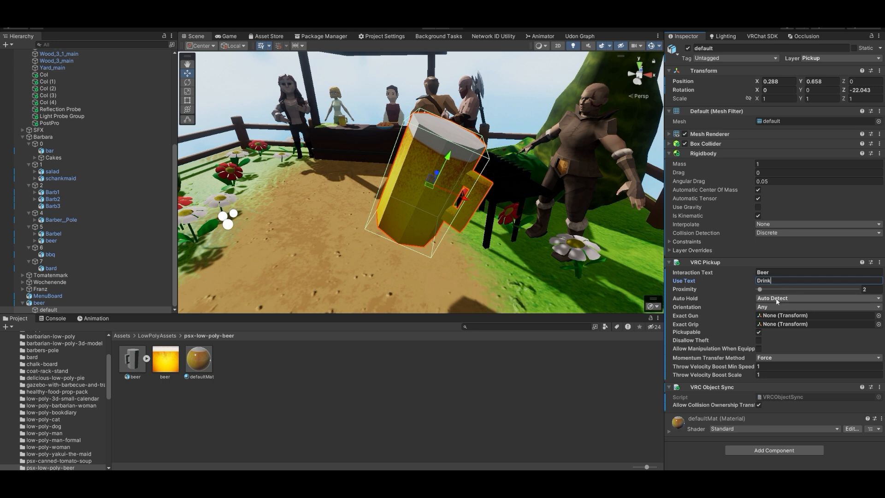
Step: View the pickup's Auto Hold options, and switch its Orientation to Gun and back to Any
mouse_move(778, 301)
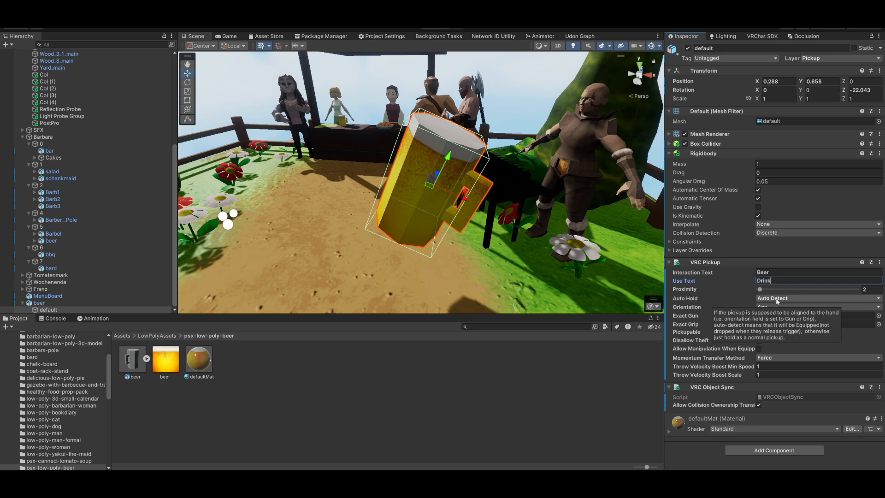
left_click(778, 300)
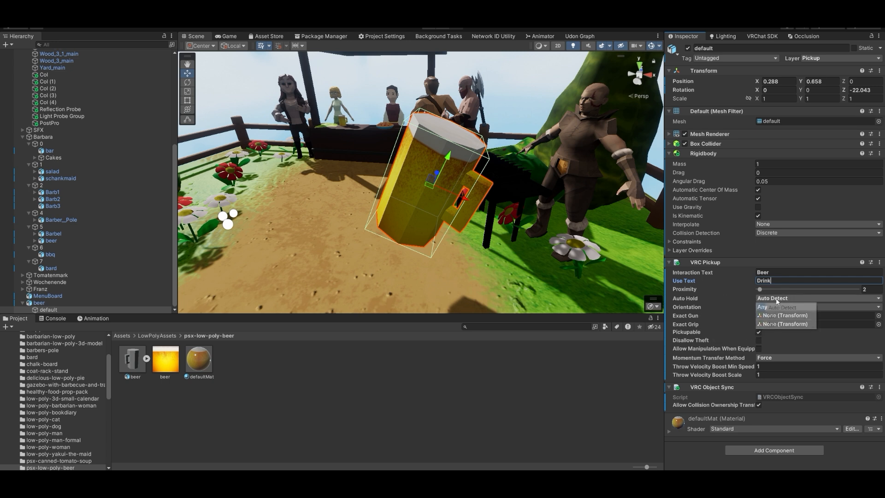
left_click(831, 305)
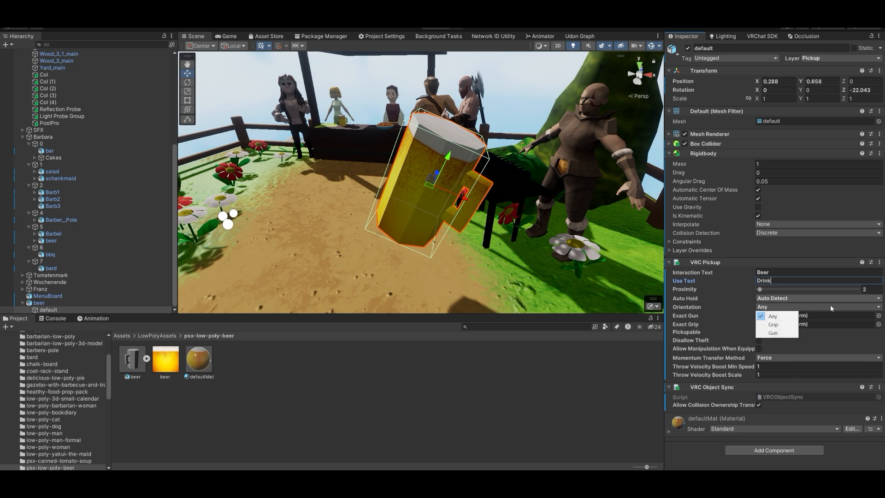
left_click(783, 333)
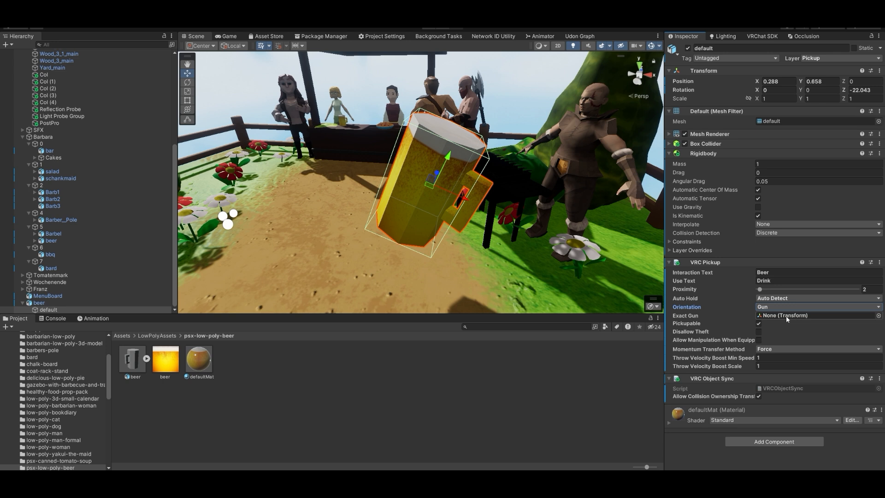
left_click(786, 307)
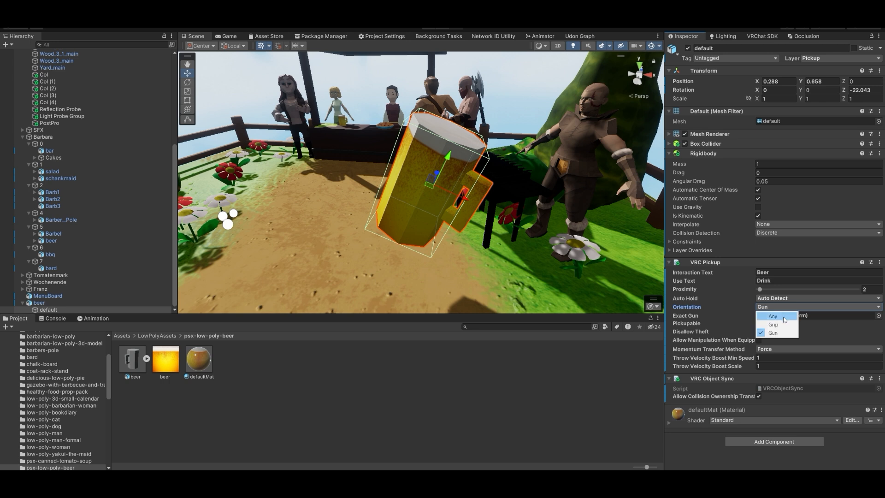
left_click(773, 316)
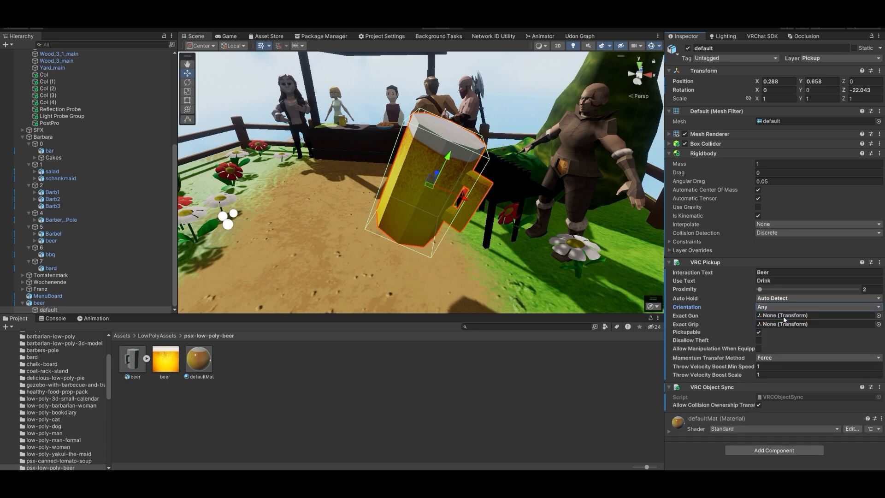
left_click(782, 308)
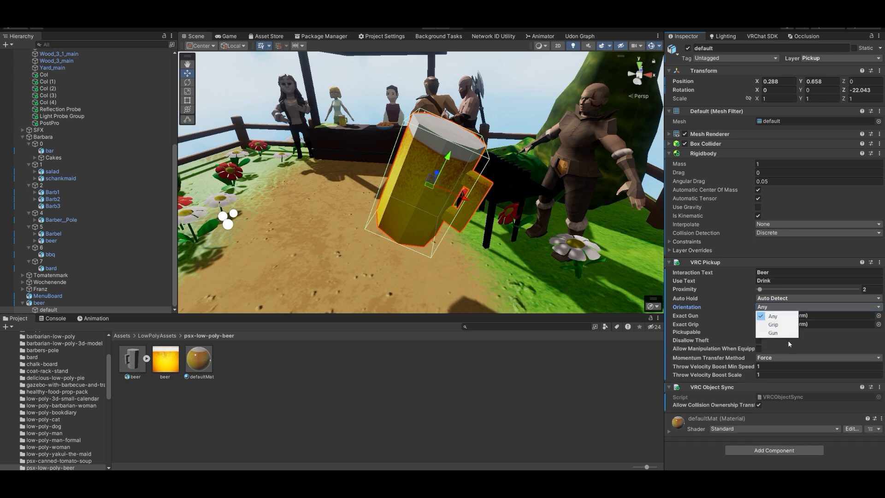
left_click(821, 334)
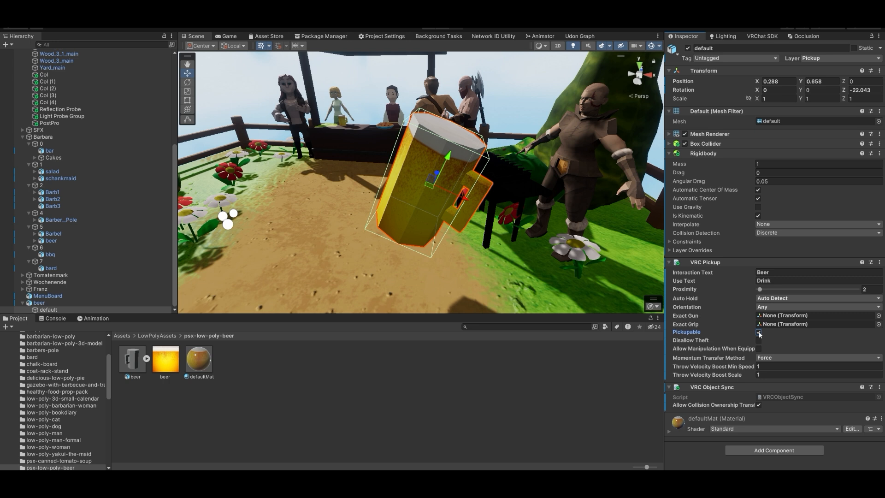
Step: Switch the mug's Box Collider off and on again, and do the same with its Mesh Renderer
left_click(685, 144)
left_click(685, 144)
left_click(685, 133)
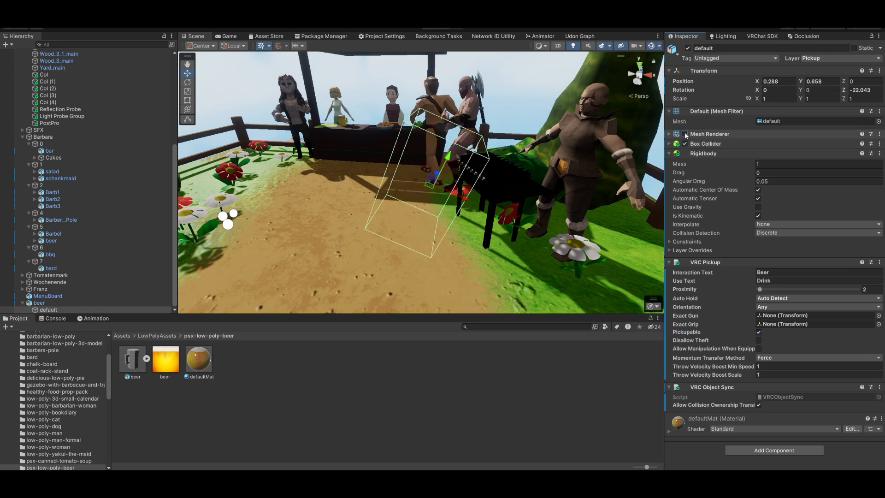
left_click(685, 134)
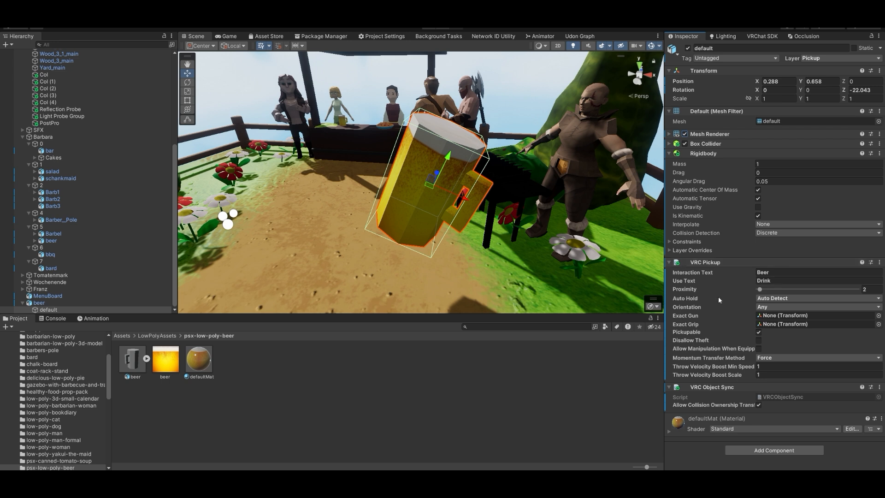
Step: Toggle Disallow Theft on and off for the mug's pickup, and enable Allow Manipulation When Equipped
left_click(759, 341)
left_click(759, 341)
right_click_drag(446, 163, 442, 195)
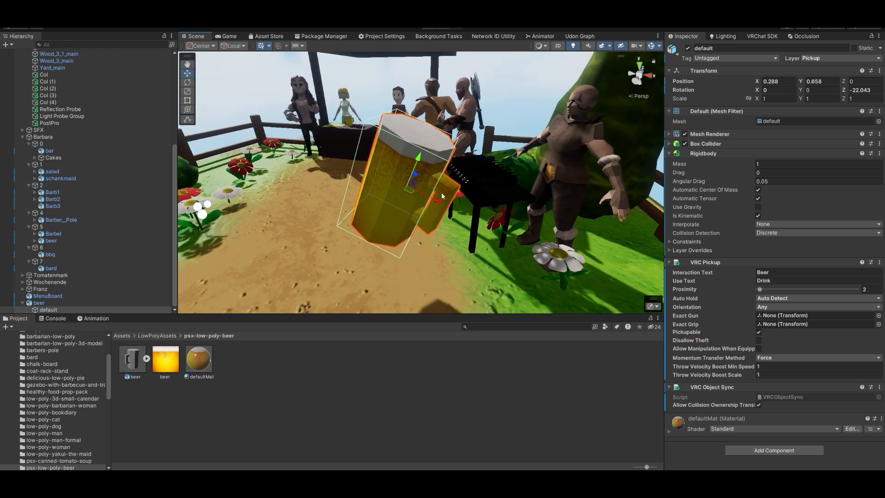
right_click_drag(482, 217, 486, 217)
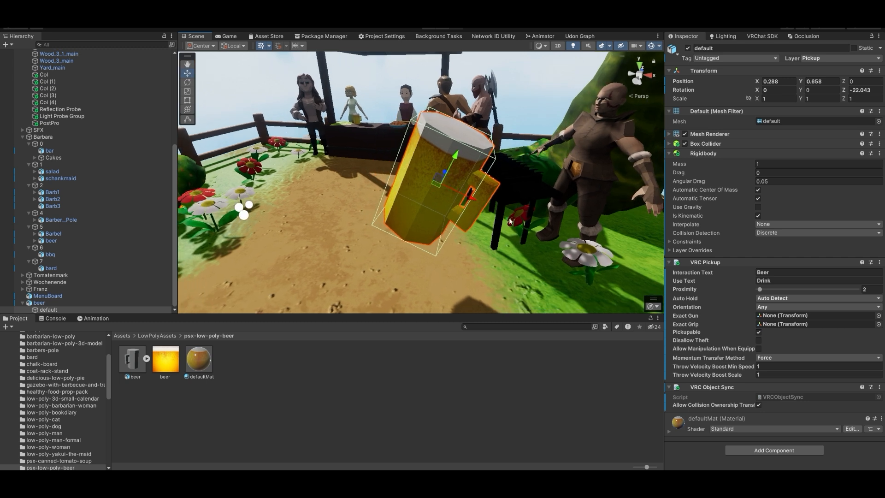
left_click(759, 349)
mouse_move(544, 201)
right_mouse_down()
mouse_move(542, 216)
mouse_move(550, 205)
right_mouse_up()
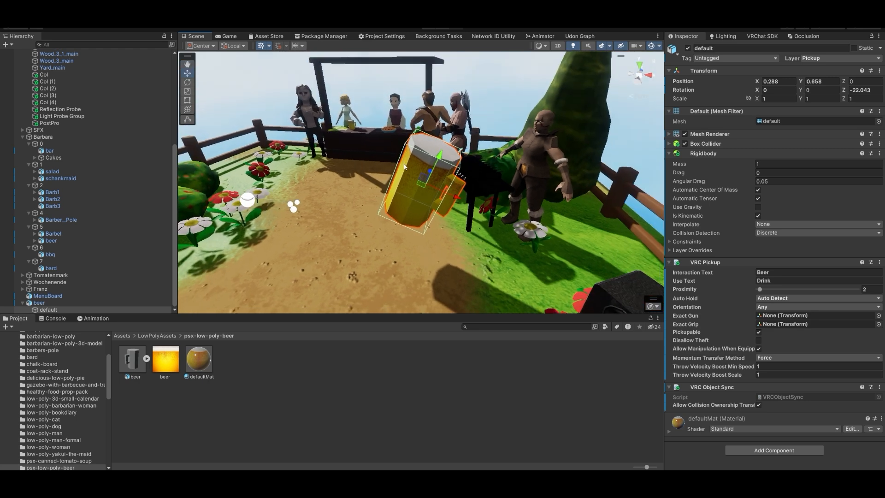
Step: Delete the parent beer mug object from the scene
left_click(47, 303)
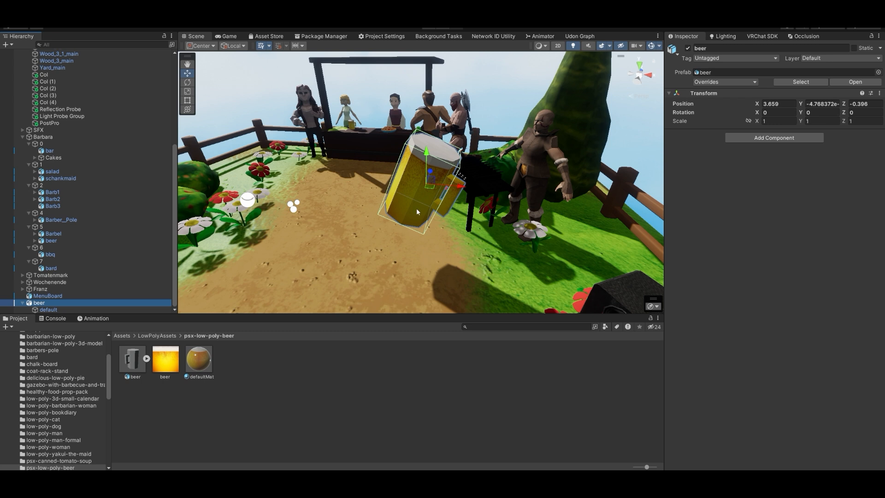
key("Delete")
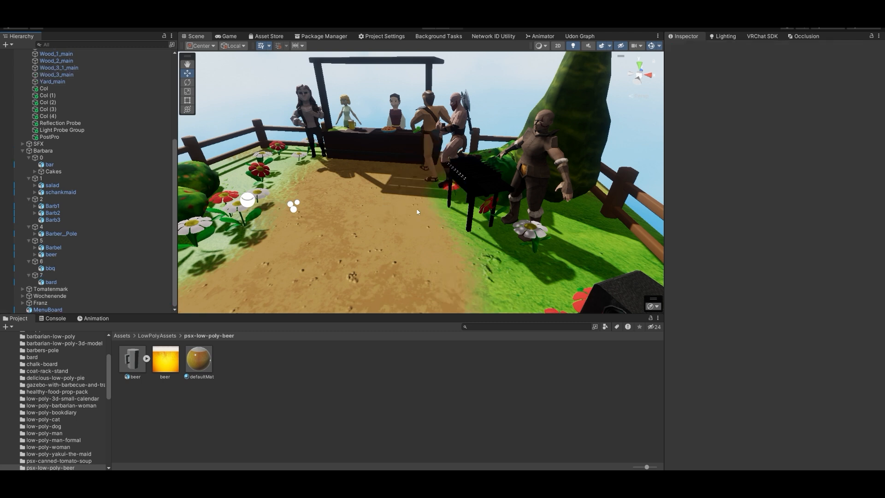
Step: Add a 3D TextMeshPro text object as a child of the MenuBoard beside the hut's bench
right_click_drag(416, 171, 741, 195)
key("w")
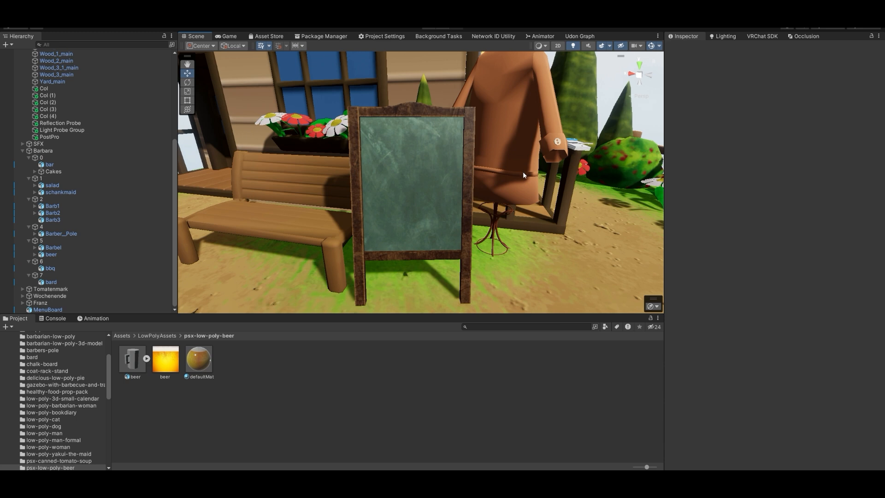
left_click(398, 168)
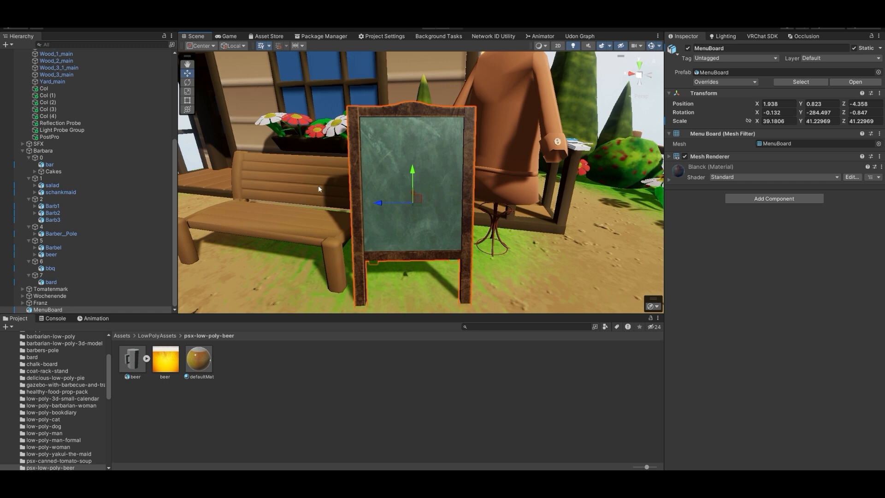
right_click(49, 310)
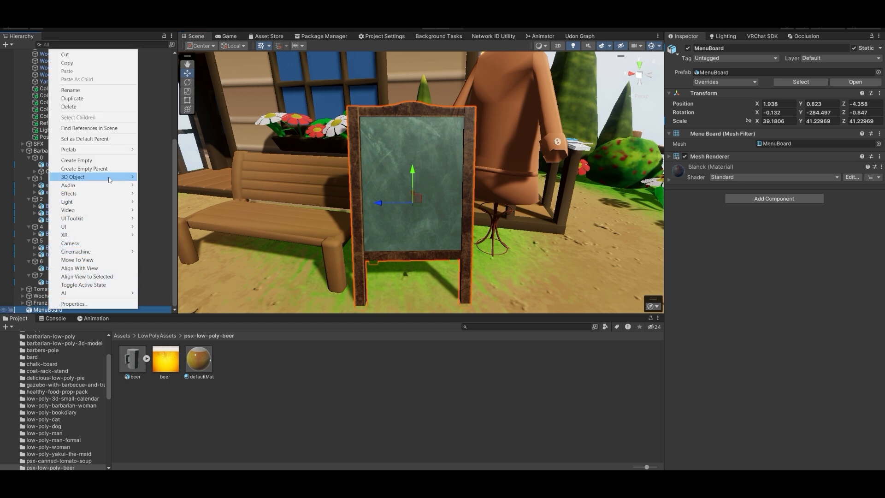
mouse_move(110, 180)
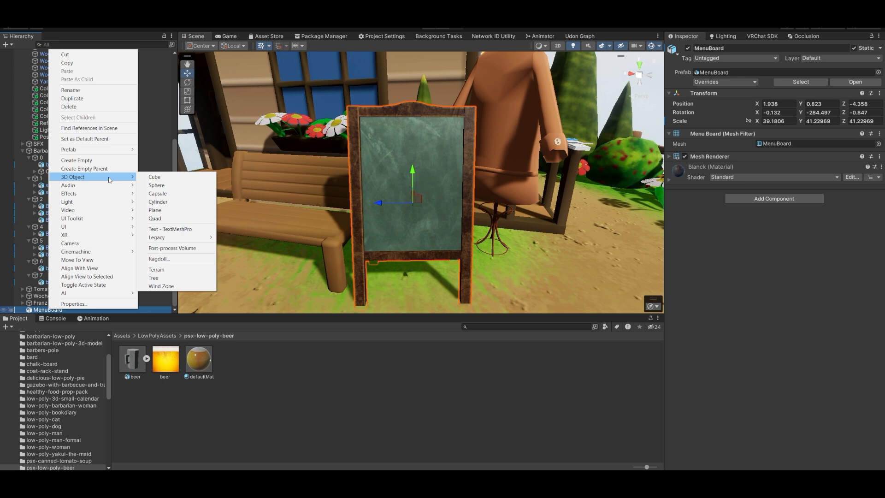
left_click(171, 229)
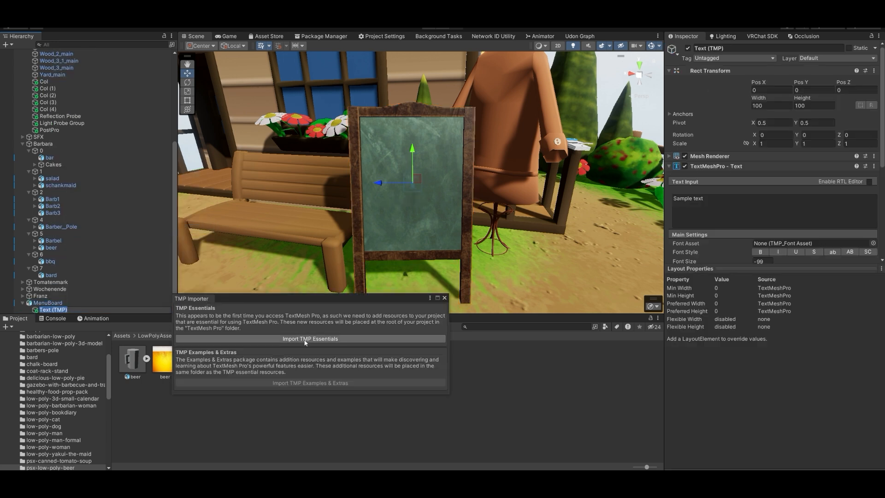
Step: Import TMP Essentials and TMP Examples & Extras, and close the importer
left_click_drag(305, 301, 357, 132)
left_click(356, 168)
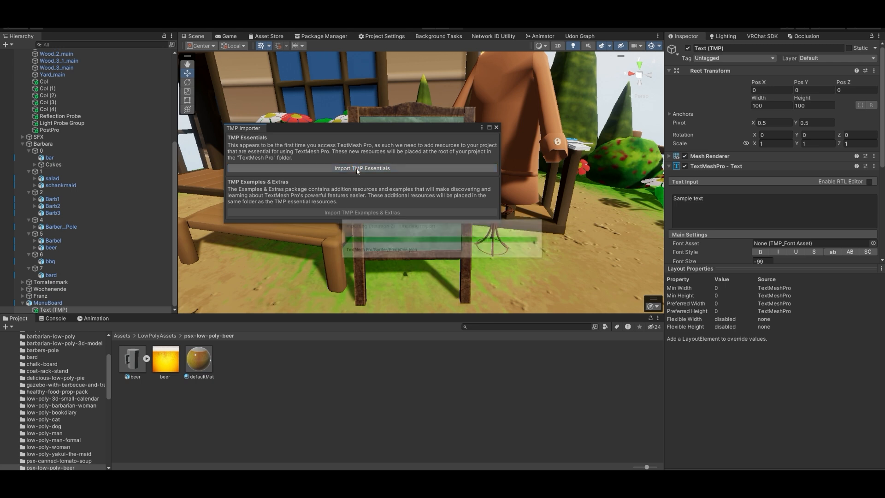
left_click(367, 213)
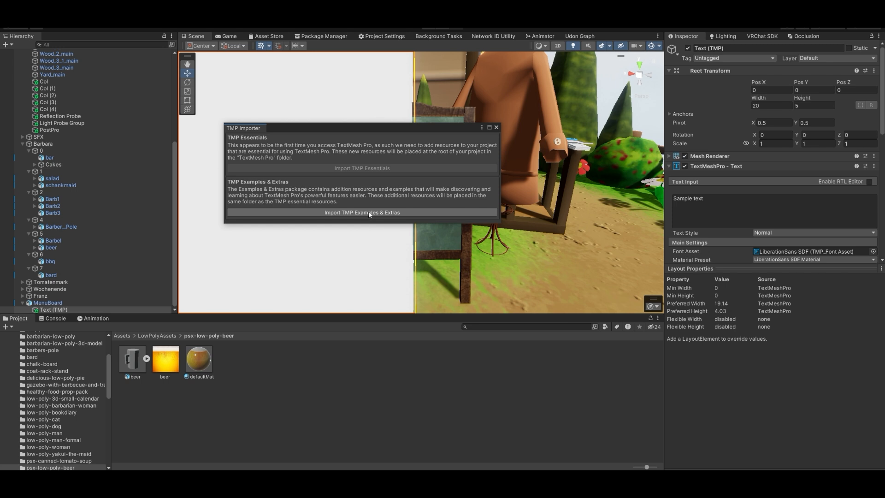
left_click(368, 213)
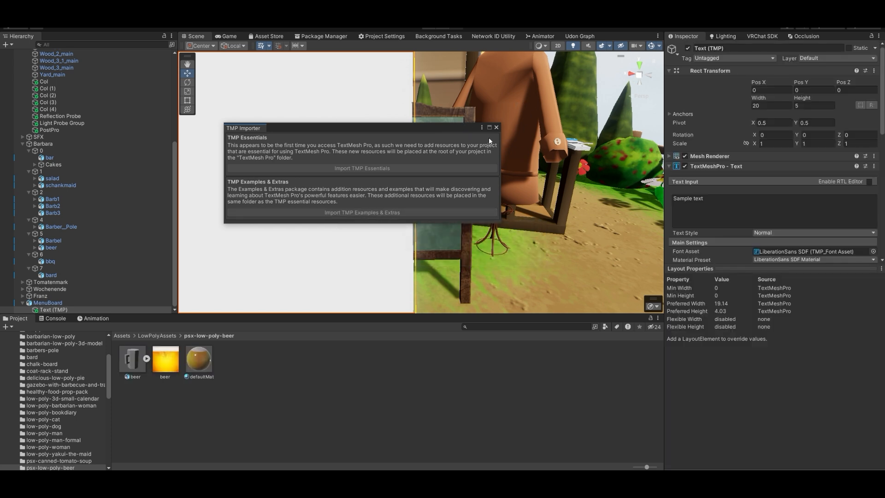
left_click(496, 128)
Step: Deactivate the oversized Text (TMP) object under the MenuBoard
right_click_drag(496, 127, 428, 182)
scroll(132, 173, "up", 6)
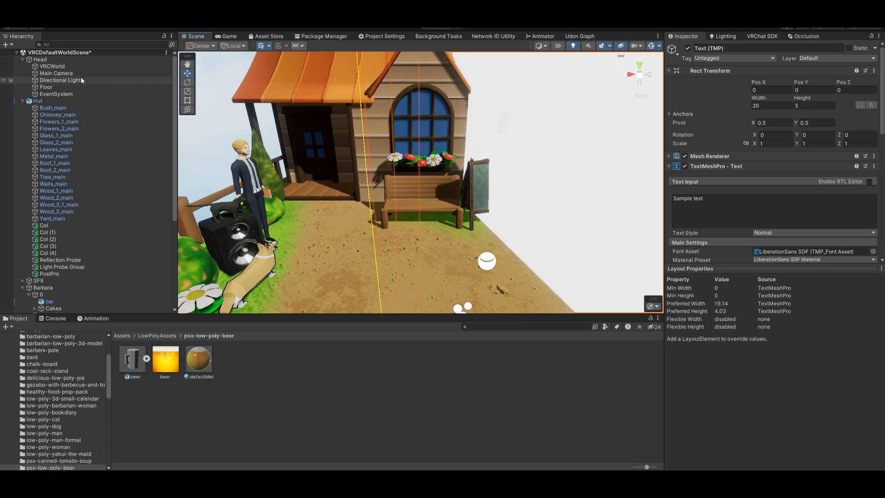
left_click(95, 81)
mouse_move(427, 135)
right_mouse_down()
mouse_move(401, 145)
mouse_move(417, 144)
right_mouse_up()
scroll(84, 307, "down", 7)
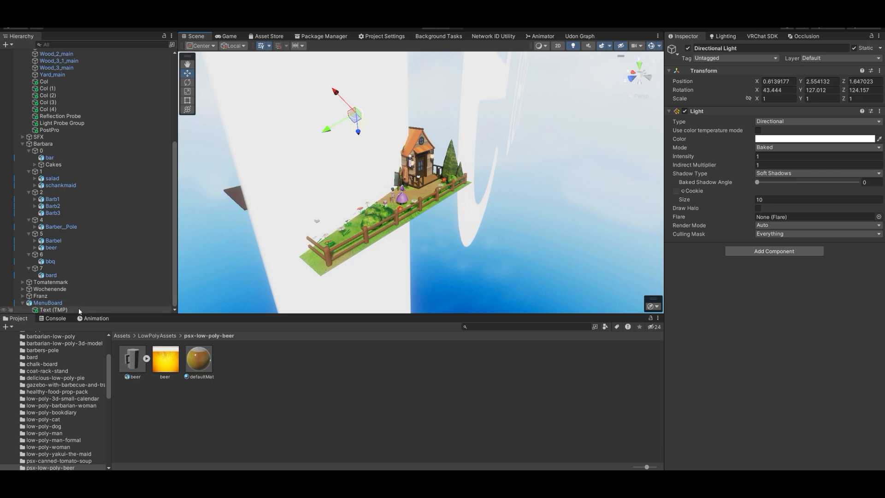
left_click(78, 309)
right_click_drag(430, 251, 224, 170)
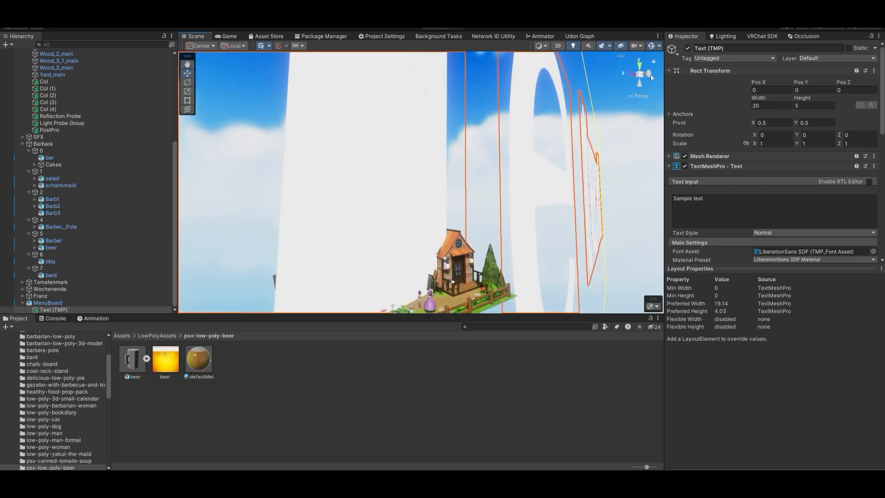
left_click(689, 50)
right_click_drag(446, 221, 453, 278)
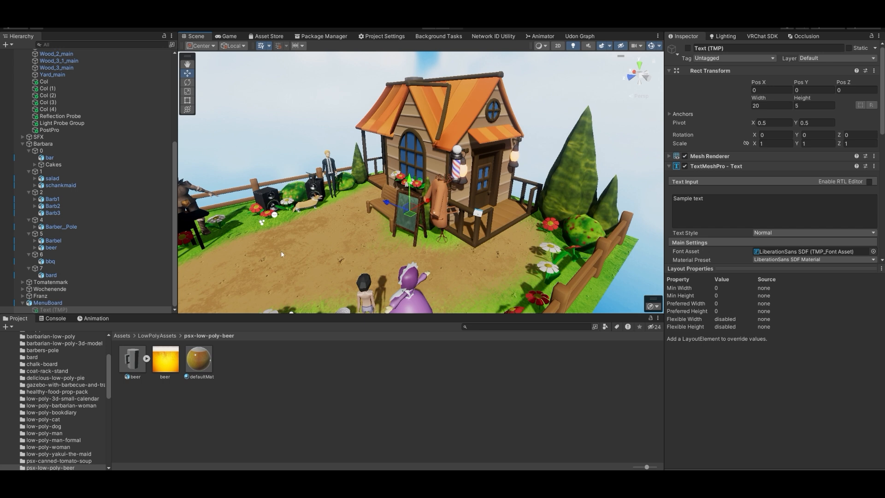
Step: Rotate the Directional Light above the yard to X 44.201, Y 48.131, Z 24.822
scroll(90, 170, "up", 5)
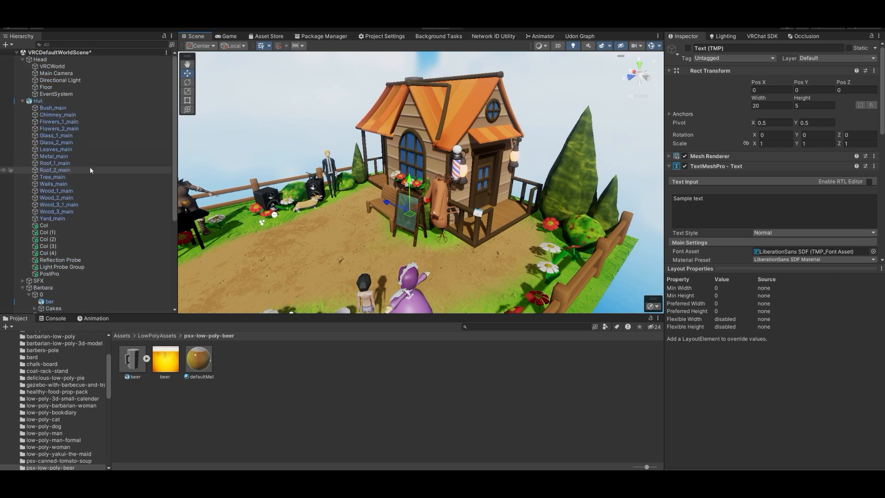
left_click(77, 80)
key("s")
right_click_drag(427, 169, 412, 159)
key("w")
key("e")
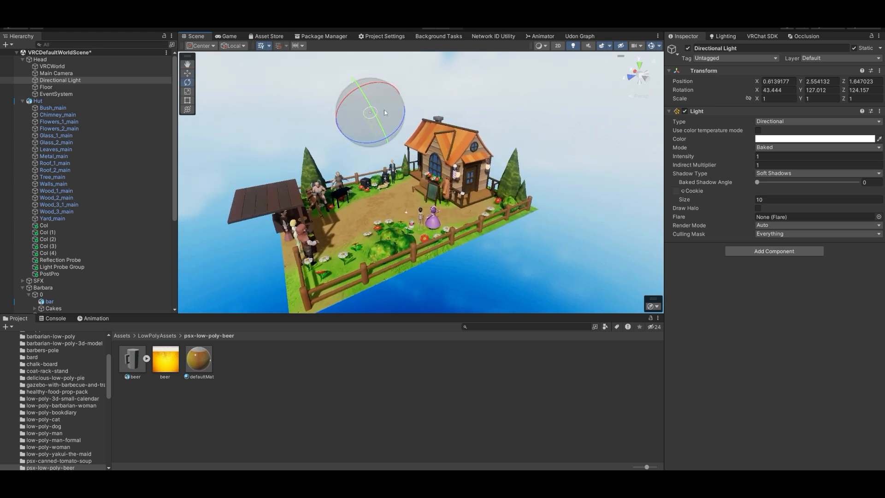
mouse_move(384, 112)
left_mouse_down()
mouse_move(398, 117)
mouse_move(419, 96)
mouse_move(408, 111)
mouse_move(407, 102)
mouse_move(350, 94)
mouse_move(325, 149)
mouse_move(322, 126)
mouse_move(371, 134)
mouse_move(363, 129)
mouse_move(400, 106)
mouse_move(364, 79)
mouse_move(376, 63)
mouse_move(378, 110)
mouse_move(361, 122)
mouse_move(366, 81)
mouse_move(388, 89)
mouse_move(388, 114)
mouse_move(366, 137)
mouse_move(371, 130)
left_mouse_up()
key("w")
right_click_drag(388, 193, 375, 213)
key("s")
left_click_drag(360, 82, 358, 80)
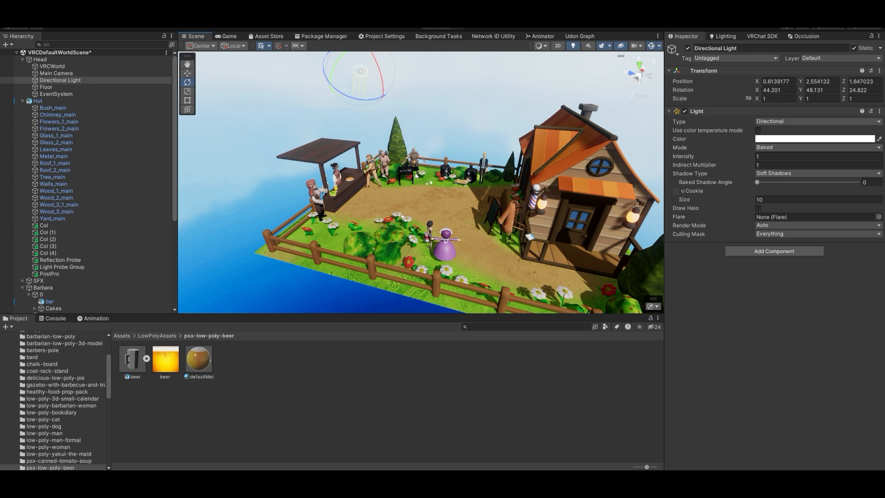
Step: Rotate the Directional Light to X 25.699, Y 69.266, Z 28.066
left_click_drag(358, 78, 357, 73)
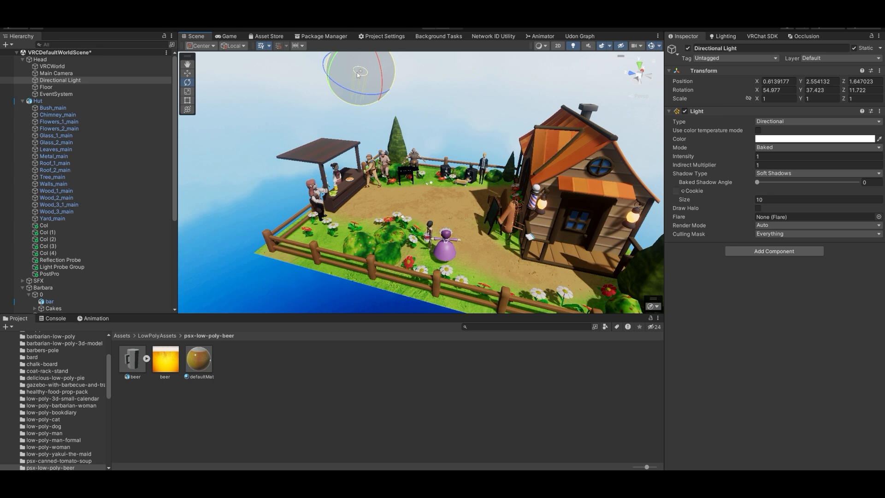
left_click_drag(359, 75, 348, 91)
left_click_drag(348, 89, 349, 87)
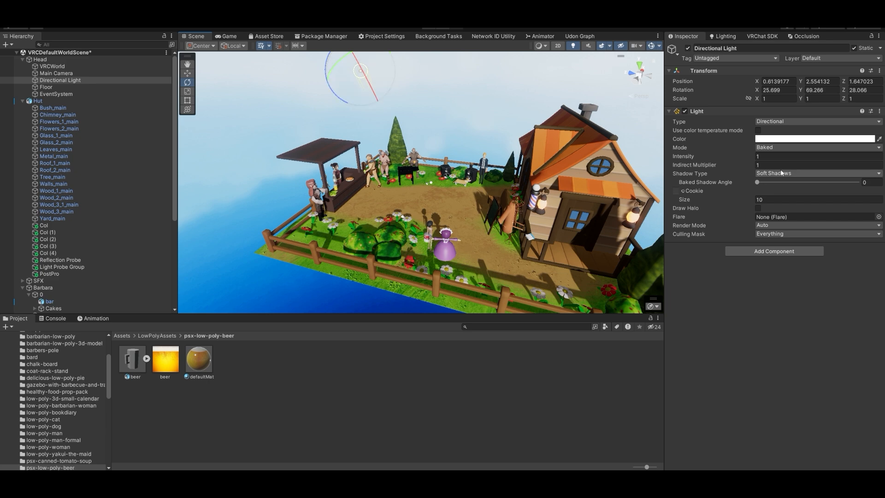
Step: Set the Directional Light's mode to Realtime and its shadow type to Hard Shadows
left_click(775, 149)
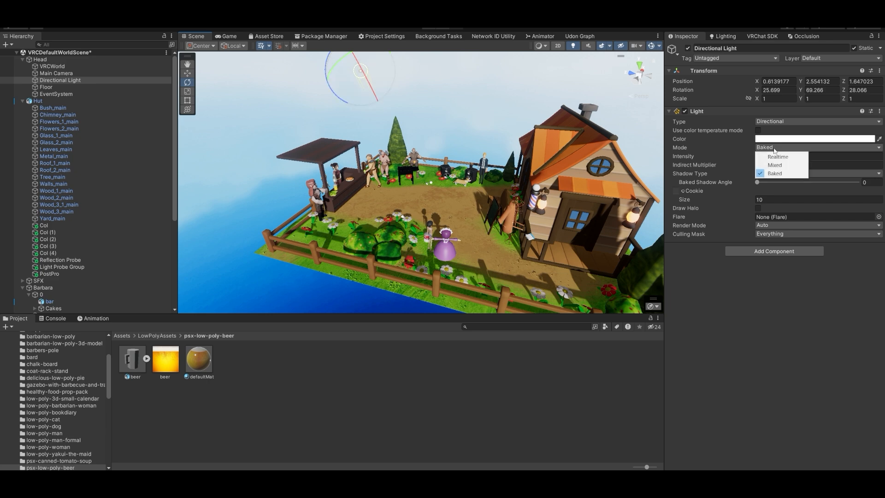
left_click(775, 155)
left_click(775, 175)
left_click(779, 190)
Step: Inspect the emission settings and texture maps of the Glass_2 material on the lanterns beside the hut door
right_click_drag(569, 229, 406, 189)
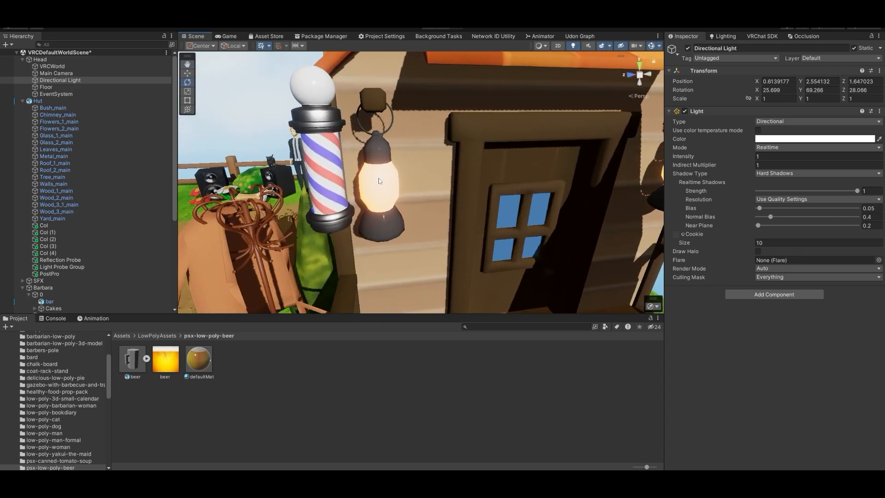
left_click(388, 182)
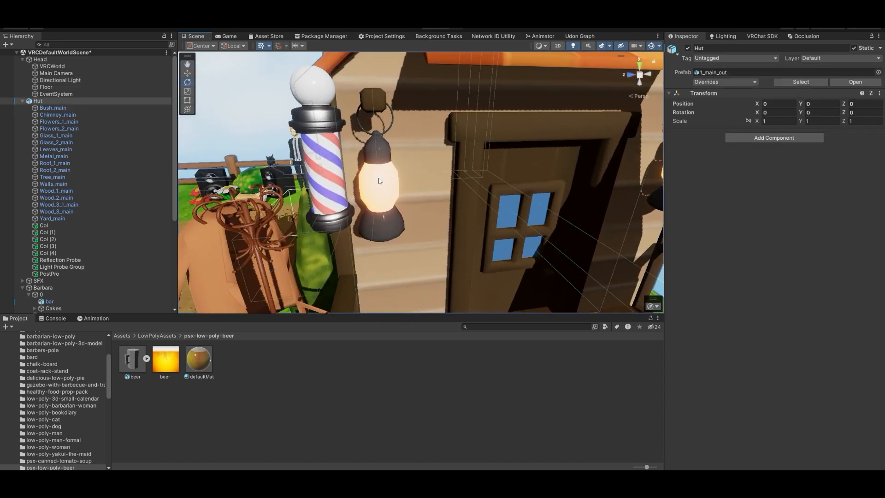
left_click(670, 158)
right_click_drag(475, 175, 560, 172)
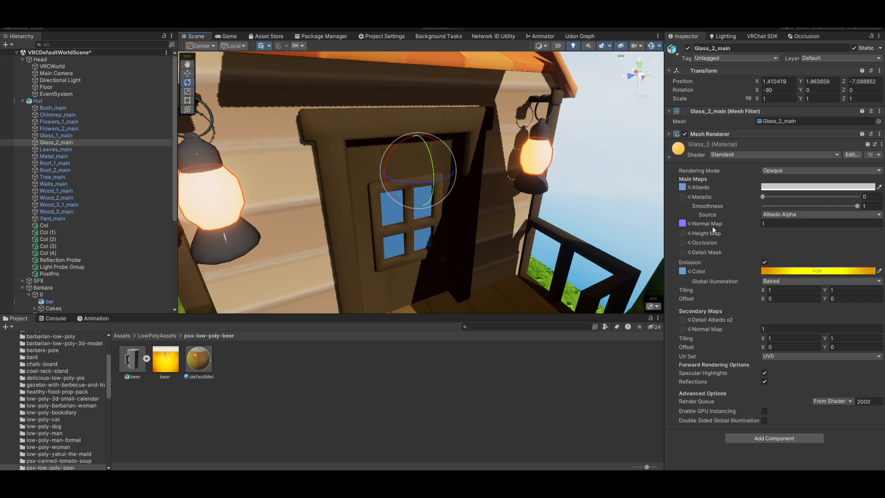
right_click_drag(535, 182, 514, 189)
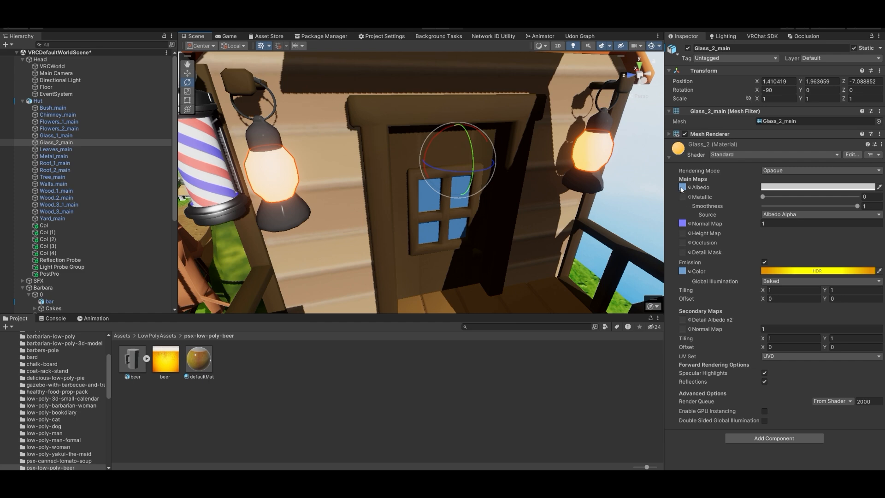
right_click_drag(400, 185, 481, 152)
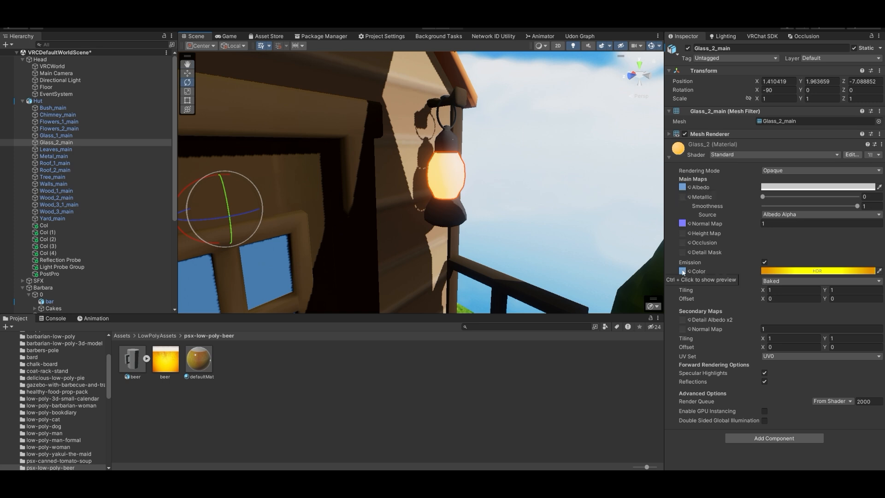
scroll(461, 194, "down", 12)
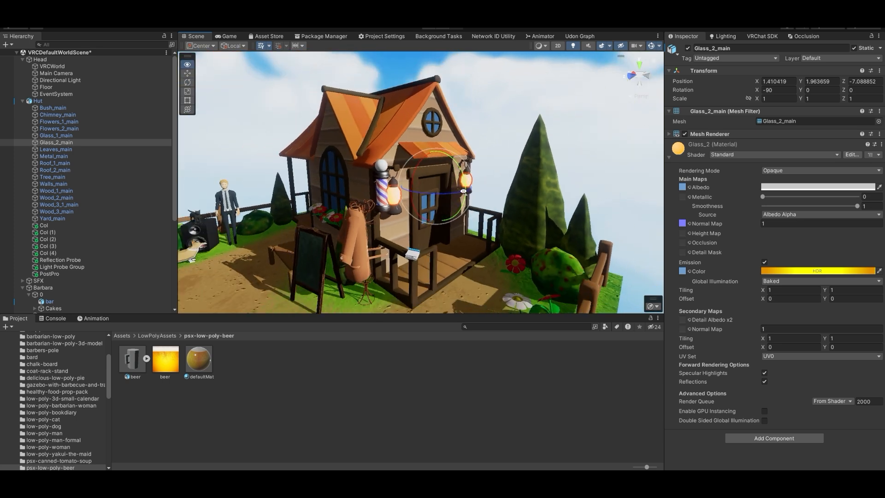
middle_click_drag(438, 194, 457, 204)
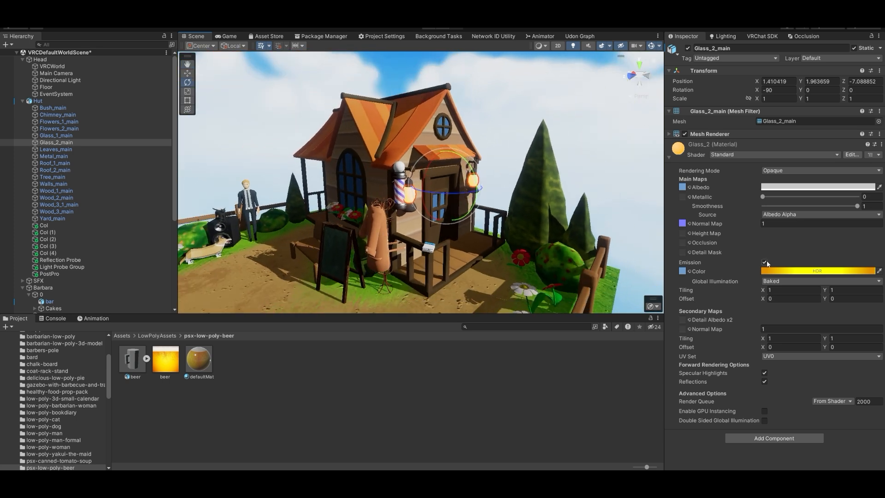
Step: Select the polySurface11 mesh of the speaker standing among the red flowers by the fence
right_click_drag(533, 232, 376, 160)
key("w")
left_click(376, 159)
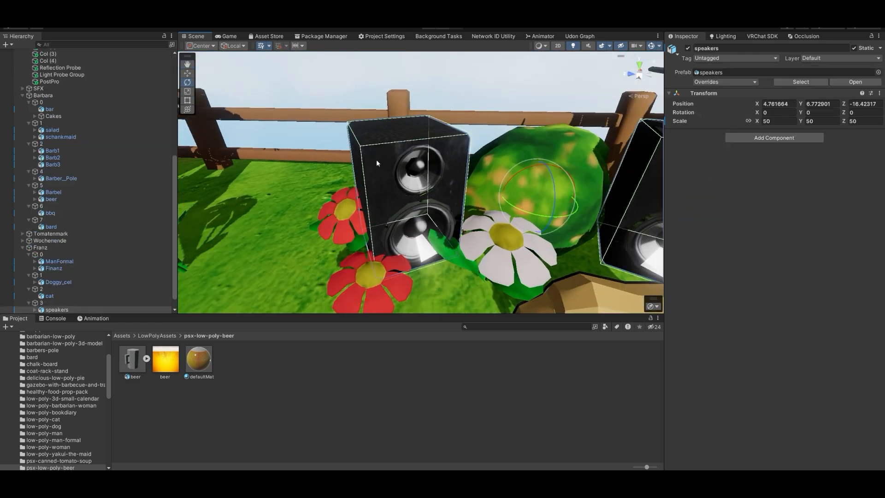
scroll(95, 285, "down", 1)
left_click(35, 296)
left_click(63, 303)
key("w")
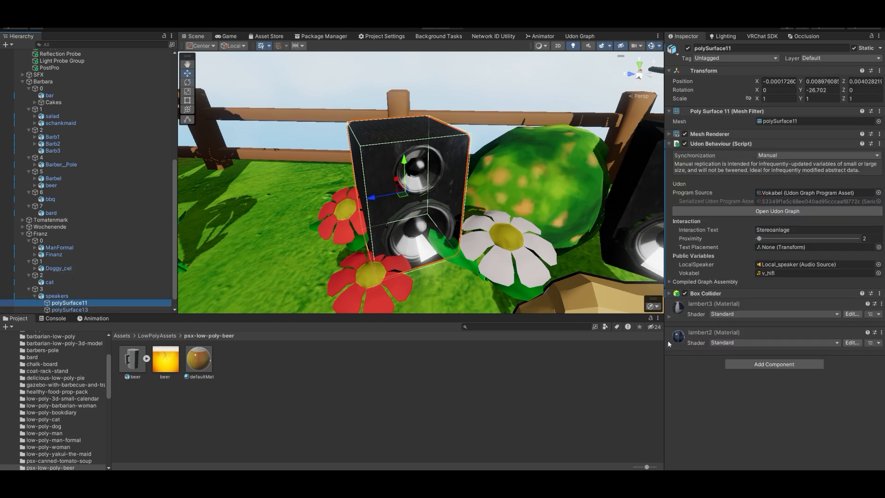
Step: Inspect the speaker's lambert3 and lambert2 materials and locate the texture used as lambert2's albedo map
left_click(670, 317)
scroll(698, 333, "down", 2)
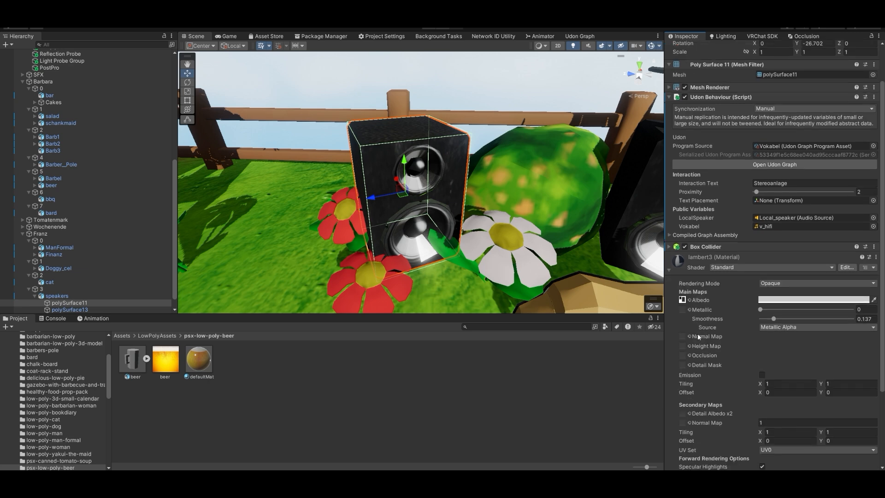
left_click(669, 270)
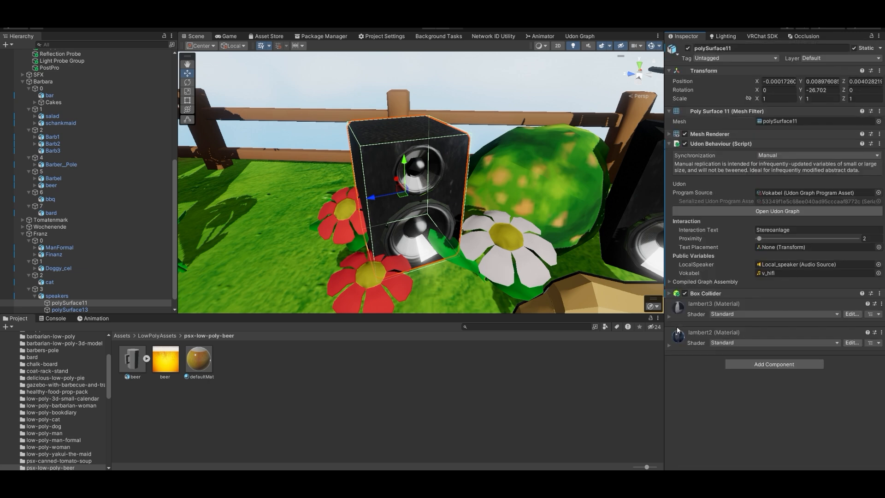
left_click(669, 346)
scroll(680, 313, "down", 5)
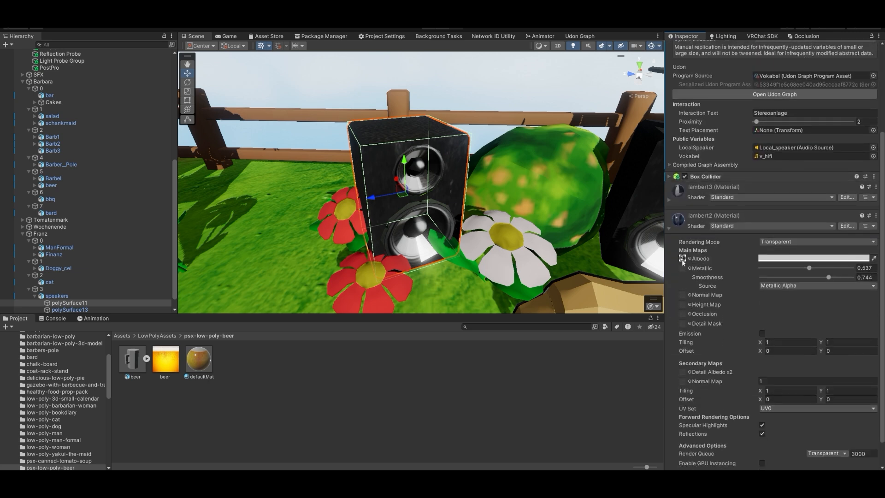
left_click(682, 259)
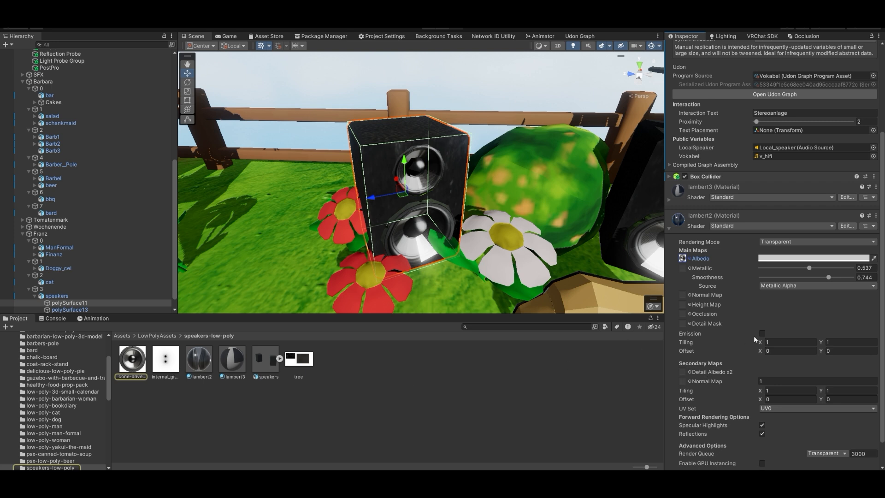
Step: Try emission on the speaker's lambert2 material with a near-white colour, the cone-drive texture as its map and intensity 2
left_click(762, 334)
left_click(770, 342)
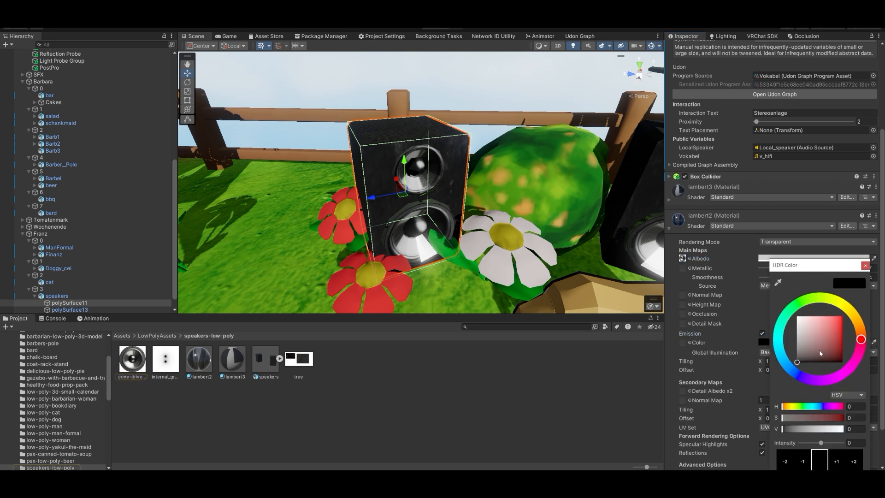
left_click_drag(808, 342, 789, 304)
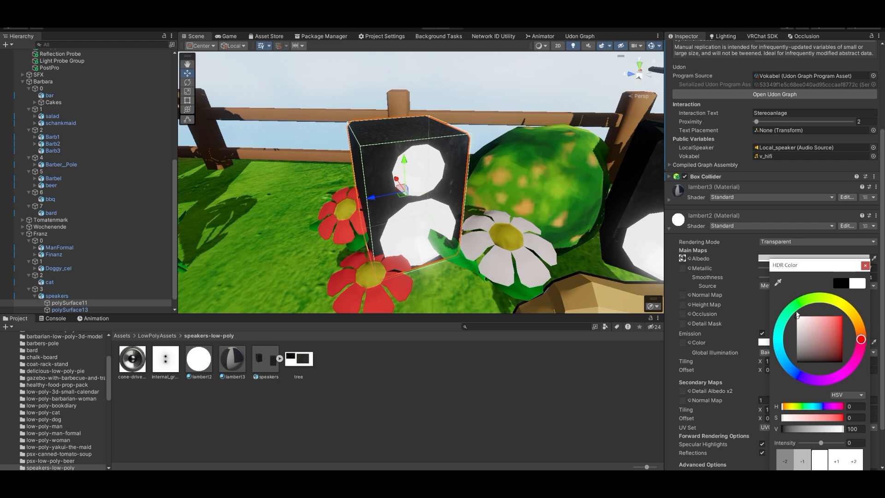
left_click_drag(798, 315, 799, 326)
left_click_drag(131, 362, 683, 341)
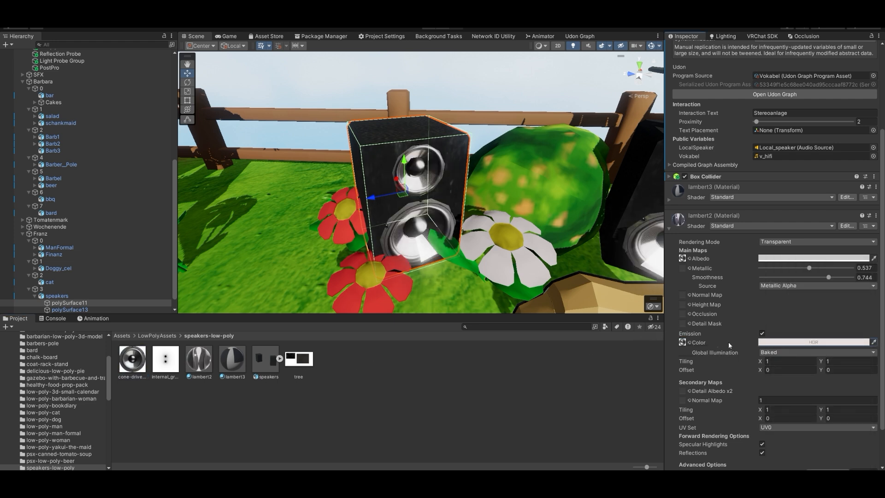
left_click(814, 342)
left_click_drag(828, 427, 833, 429)
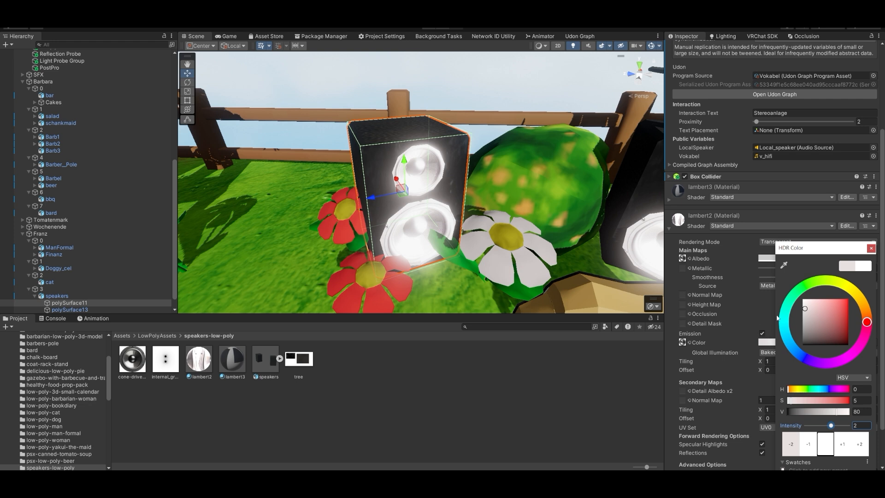
left_click(763, 334)
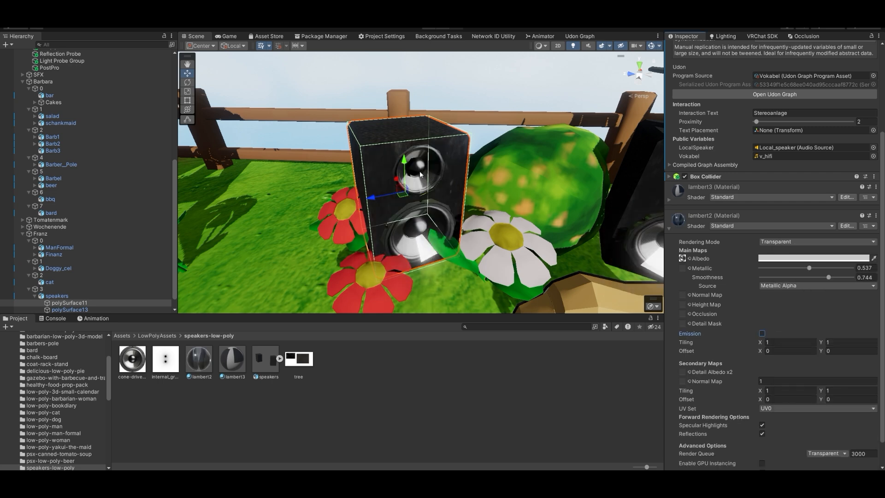
Step: Rotate the MenuBoard in front of the hut about its vertical axis
scroll(433, 186, "down", 6)
middle_click_drag(433, 185, 424, 177)
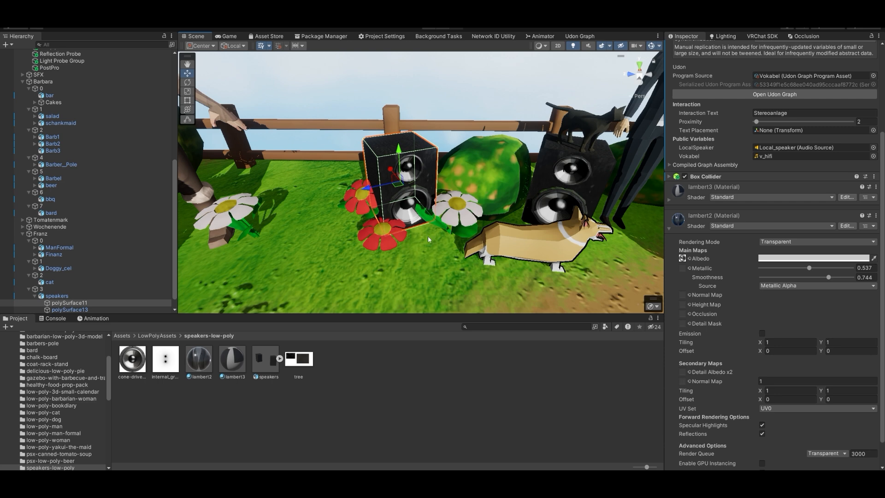
right_click_drag(449, 255, 501, 231)
key("s")
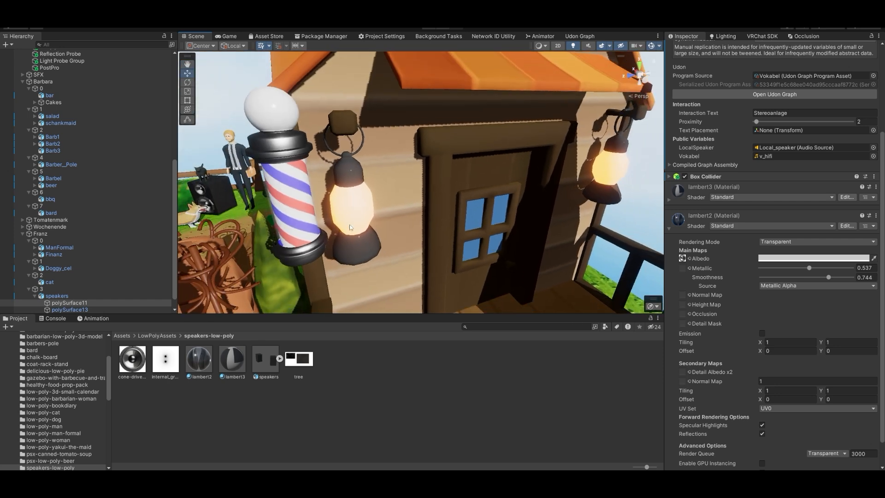
key("s")
right_click_drag(357, 230, 421, 200)
key("s")
left_click(442, 187)
key("e")
left_click_drag(442, 202, 458, 204)
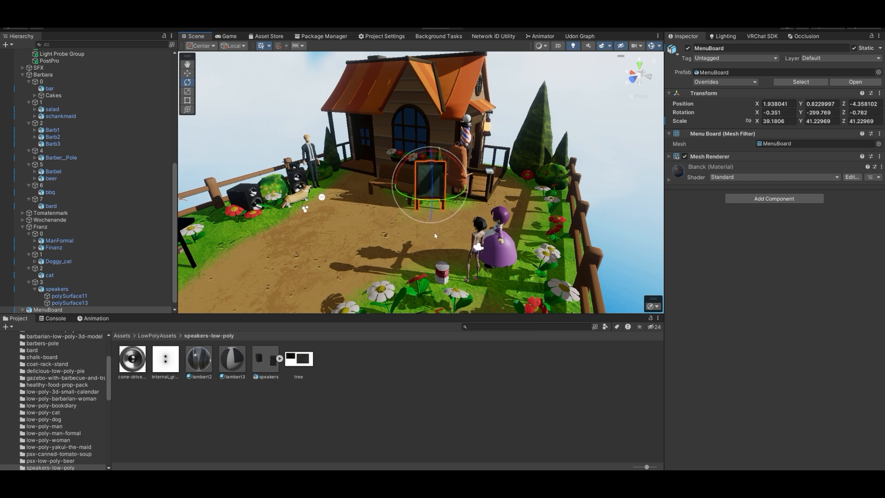
Step: Reposition the MenuBoard in front of the hut's bench and fine-tune its rotation
key("f")
key("w")
left_click_drag(424, 205, 421, 215)
key("e")
left_click_drag(409, 250, 425, 233)
key("w")
Step: Rotate the Coat beside the MenuBoard to Y -186.32
right_click_drag(511, 227, 428, 189)
key("w")
key("d")
left_click(428, 189)
key("e")
left_click_drag(434, 212, 395, 227)
key("w")
right_click_drag(396, 227, 497, 182)
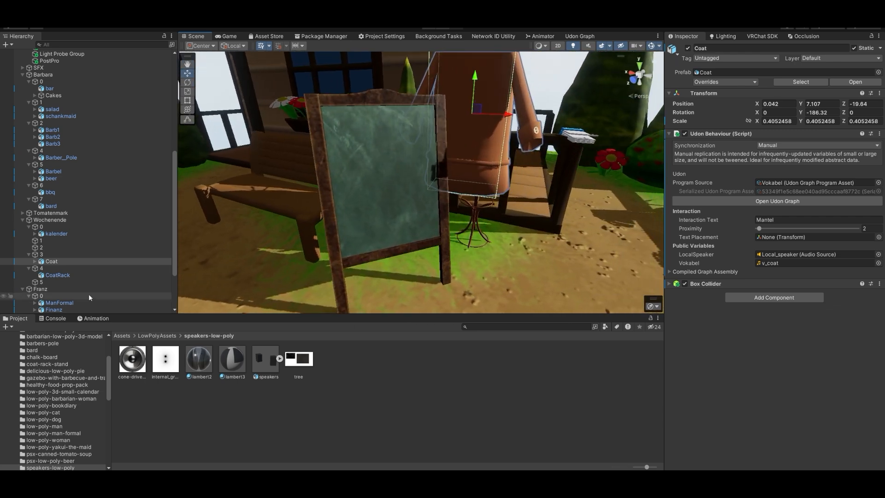
Step: Reactivate the Text (TMP) object under the MenuBoard and scale it down uniformly to about 0.00353
scroll(89, 297, "down", 5)
left_click(89, 310)
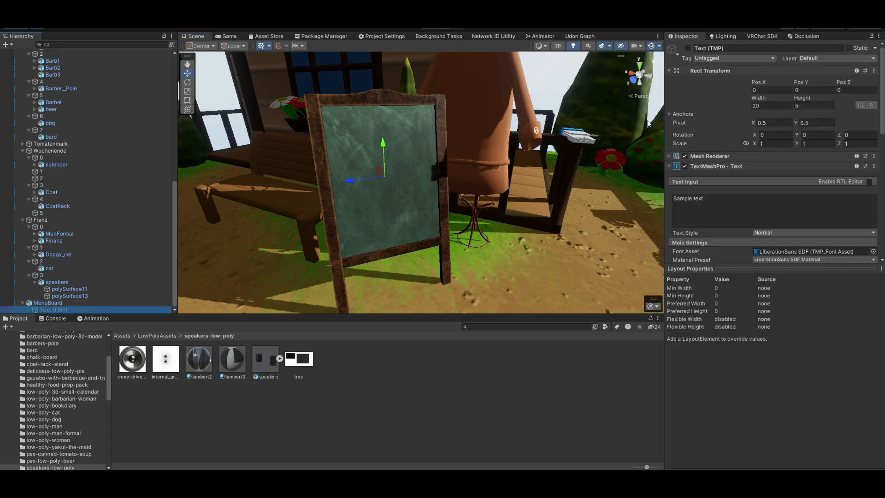
left_click(687, 48)
right_click_drag(527, 189, 383, 201)
scroll(482, 196, "down", 10)
key("e")
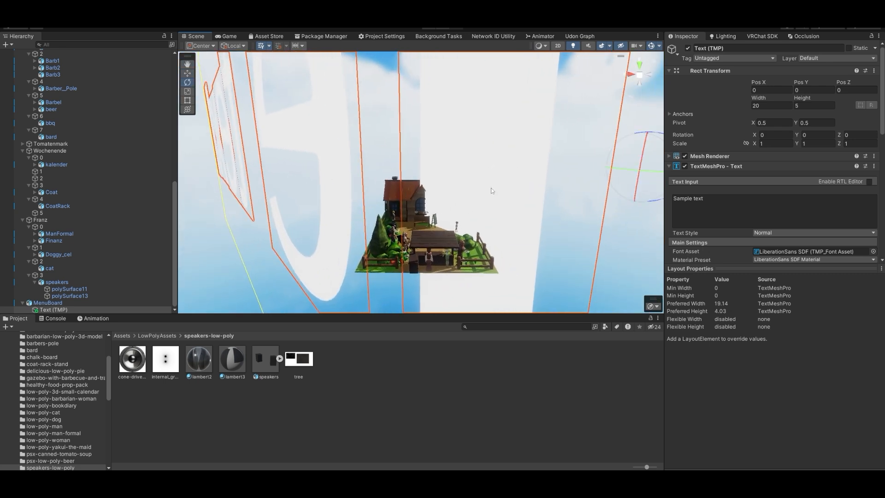
right_click_drag(491, 187, 530, 180)
key("r")
mouse_move(562, 170)
left_mouse_down()
mouse_move(540, 198)
mouse_move(560, 173)
mouse_move(558, 192)
mouse_move(561, 171)
mouse_move(555, 244)
mouse_move(573, 193)
mouse_move(569, 208)
mouse_move(569, 177)
mouse_move(557, 184)
left_mouse_up()
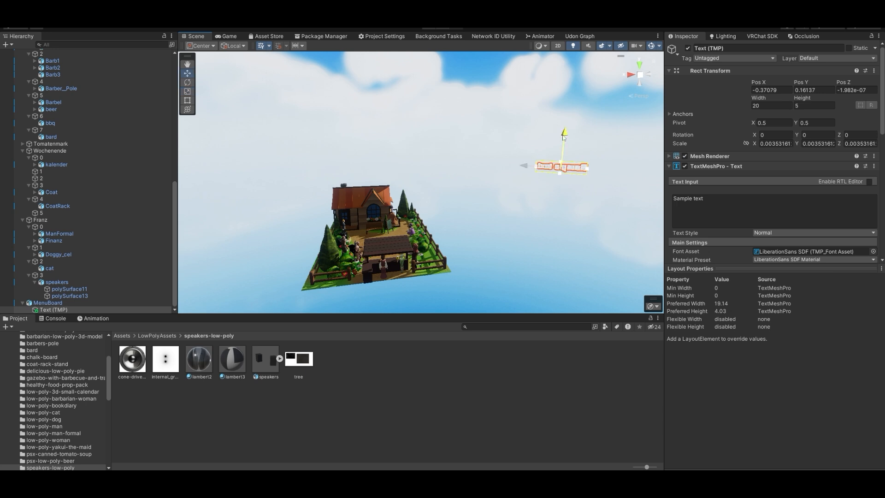
Step: Move the text down from the sky to the wooden bar counter in the yard
left_click_drag(563, 169, 558, 198)
left_click_drag(557, 232, 265, 92)
key("f")
left_click_drag(266, 124, 281, 239)
left_click_drag(302, 269, 269, 240)
left_click_drag(364, 203, 370, 199, "alt")
key("f")
Step: Rotate the text to Y -42.662 to match the bar counter's front and move it against that face
key("e")
left_click_drag(419, 182, 453, 196)
key("w")
left_click_drag(389, 185, 388, 234)
key("e")
key("w")
left_click_drag(358, 199, 377, 172)
Step: Scale the text uniformly to about 0.00251 and place it on the counter front at Pos X -0.1148, Y -0.0158, Z 0.127
left_click_drag(376, 172, 258, 195, "alt")
key("r")
left_click_drag(439, 195, 417, 201)
key("w")
left_click_drag(469, 186, 447, 189)
Step: Replace the sample text on the counter with "Barbara's Rhubarb Bar"
right_click_drag(366, 222, 412, 176)
double_click(698, 199)
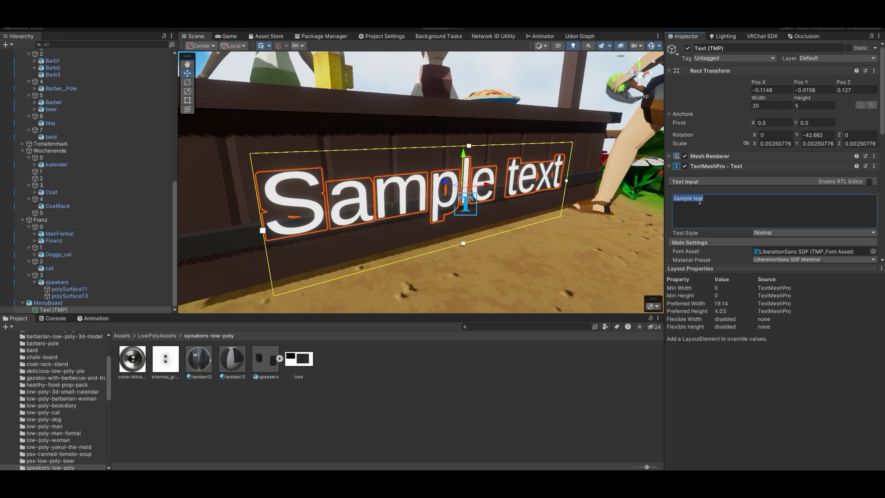
type("Barbar'")
key("BackSpace")
key("BackSpace")
type("ra")
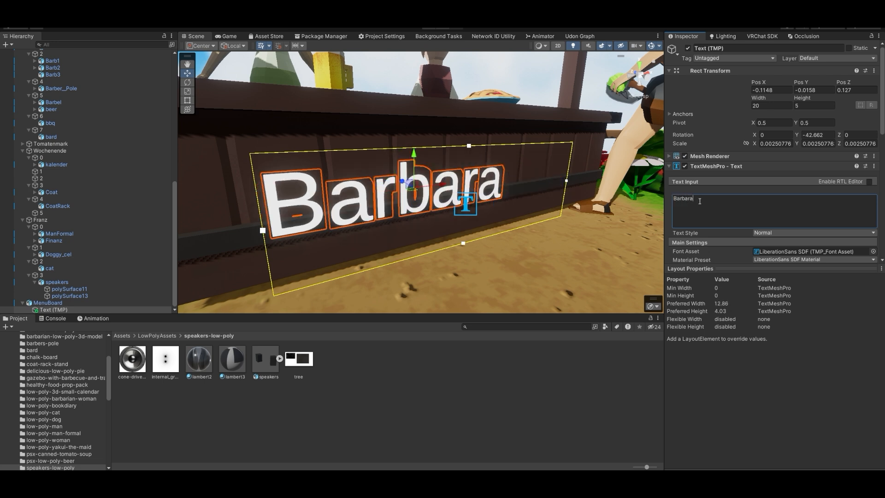
type("'s Rhubarb")
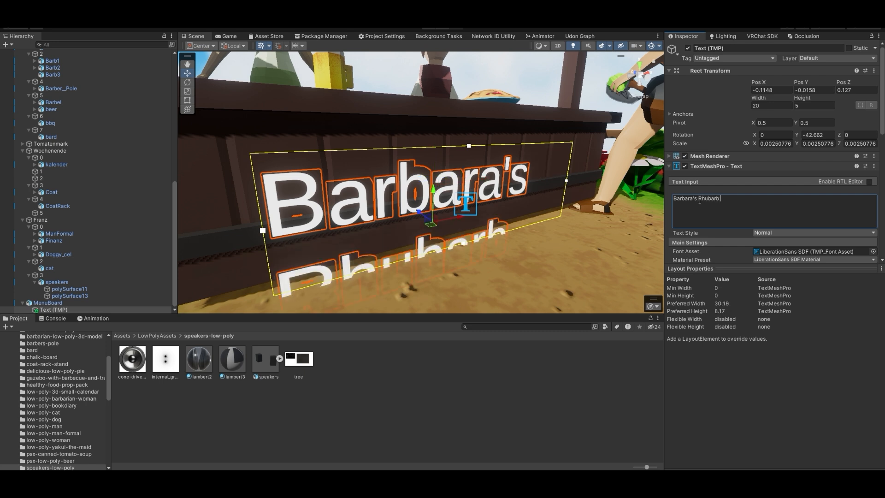
type(" Bar")
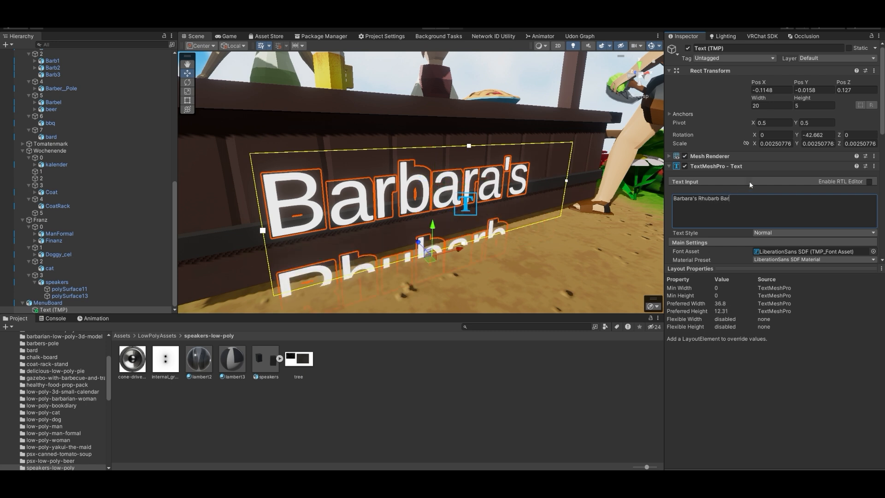
Step: Set the counter text's font size to 24
key("ctrl+a")
scroll(728, 215, "down", 4)
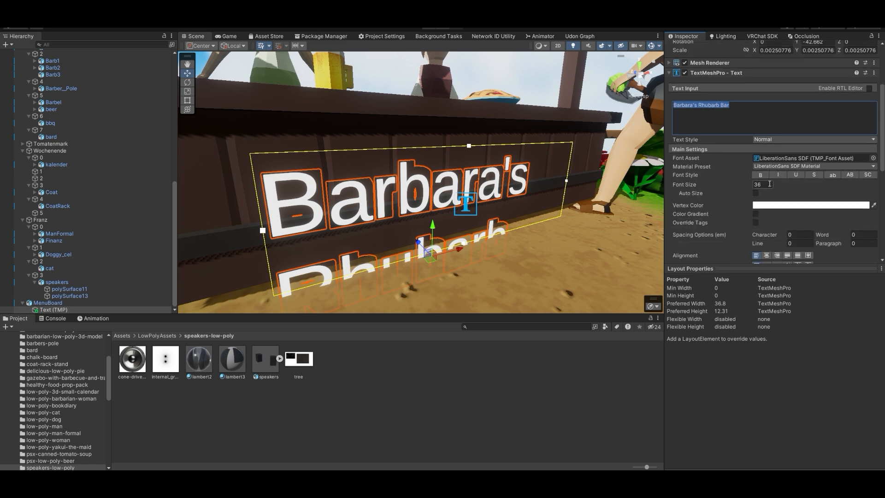
left_click(765, 183)
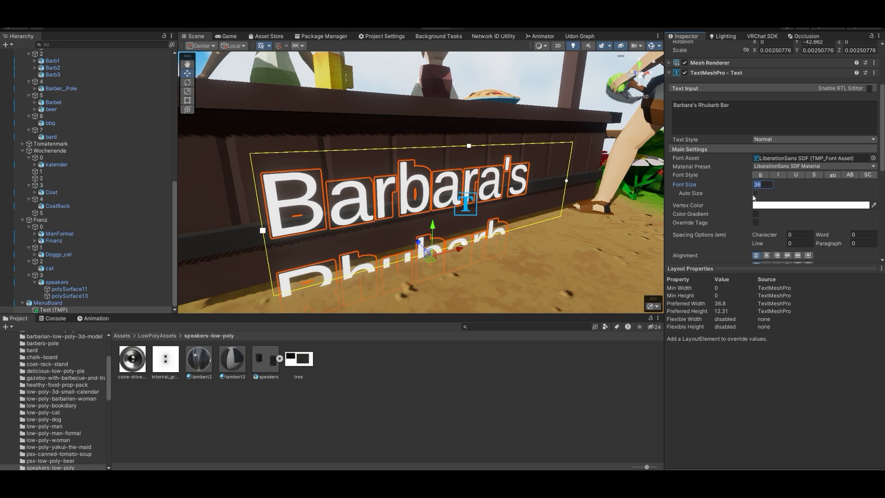
type("24")
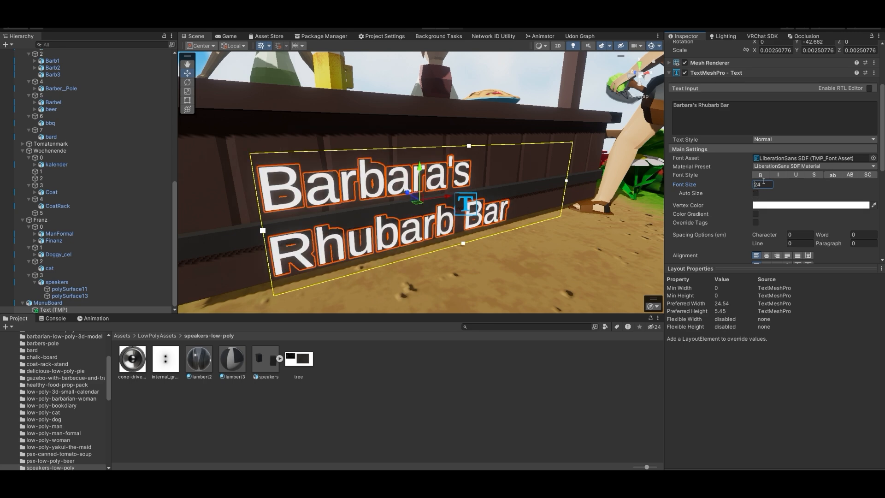
Step: Resize the counter text's bounding box to be shorter and wider, so "Barbara's Rhubarb Bar" fits on one line
left_click_drag(466, 165, 356, 189, "alt")
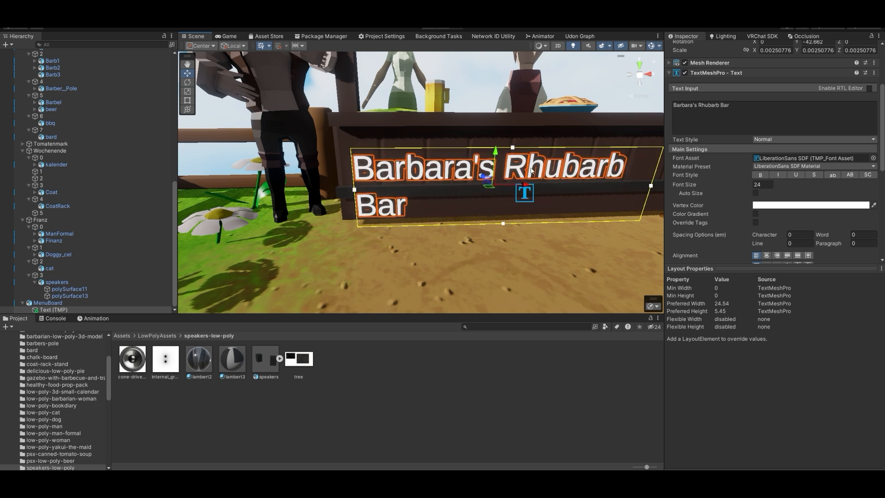
left_click_drag(513, 148, 514, 137)
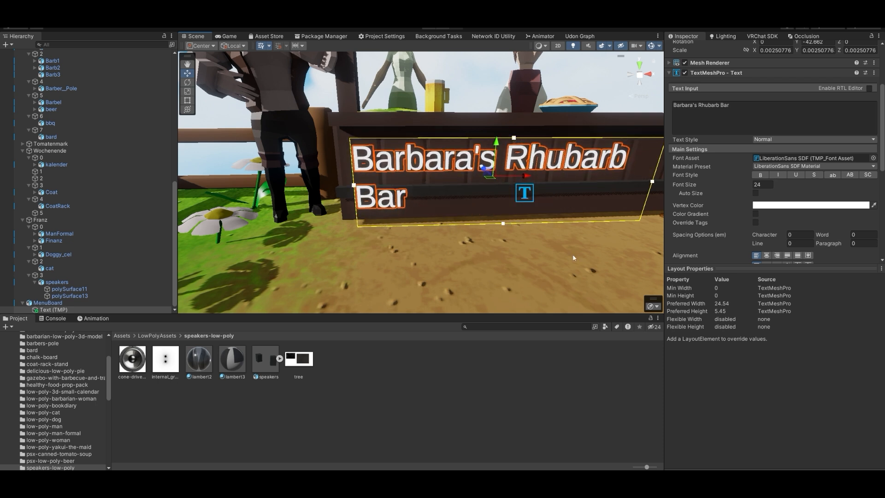
left_click_drag(503, 225, 512, 185)
middle_click_drag(657, 194, 501, 192)
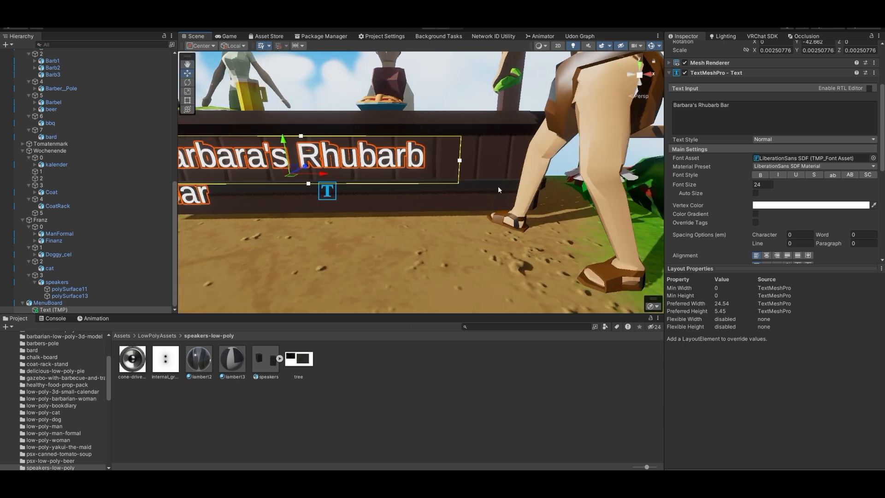
left_click_drag(463, 161, 519, 172)
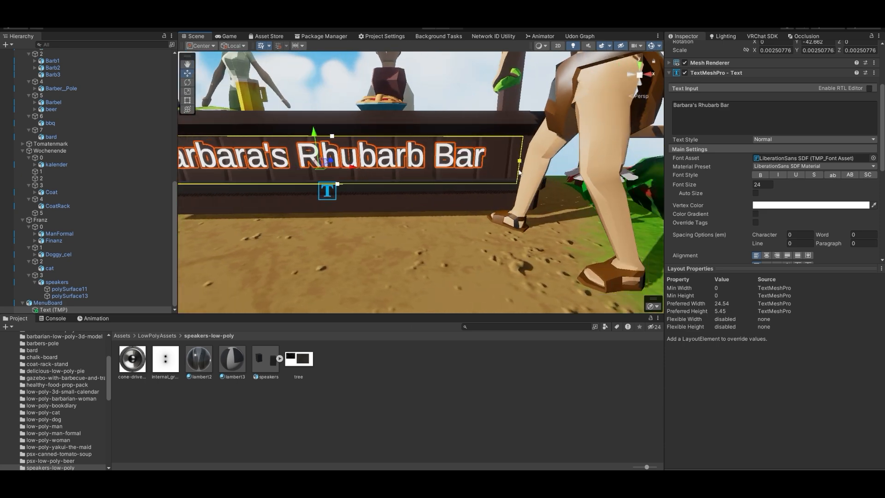
Step: Try setting the counter text's Y rotation to 45 and then 16.08
key("f")
left_click_drag(395, 185, 627, 228, "alt")
scroll(788, 141, "up", 2)
left_click(830, 88)
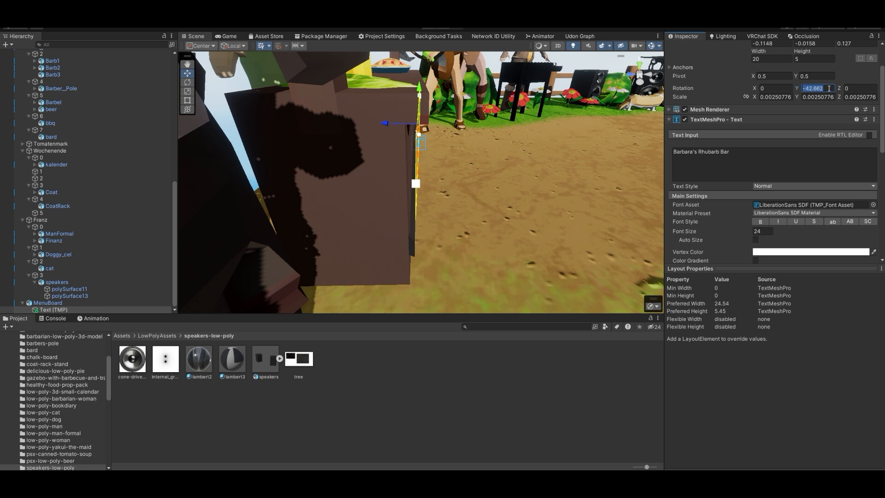
type("45")
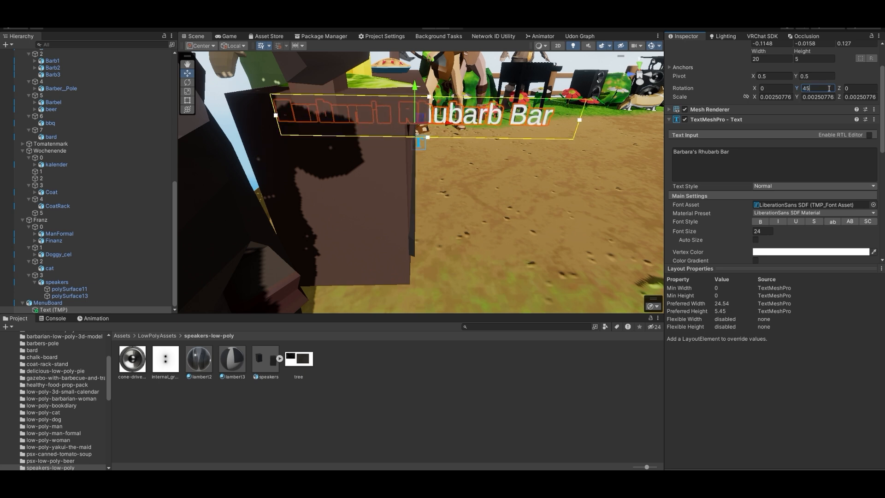
left_click_drag(601, 149, 563, 158, "alt")
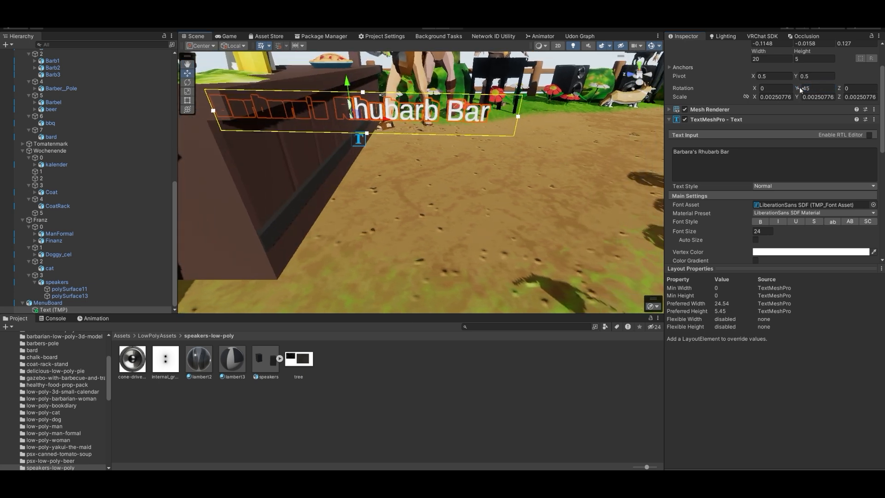
left_click_drag(800, 89, 382, 94)
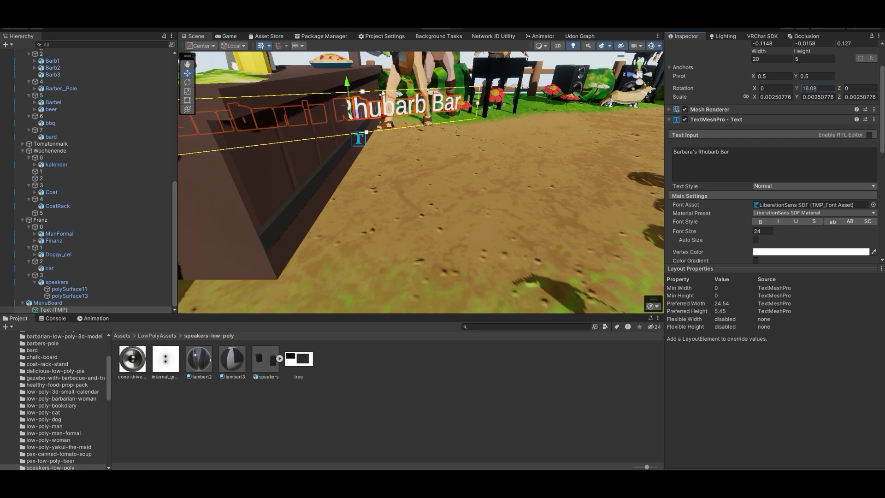
Step: Try Y rotation values of 45, 90 and 180 on the counter text, going back to 45
type("45")
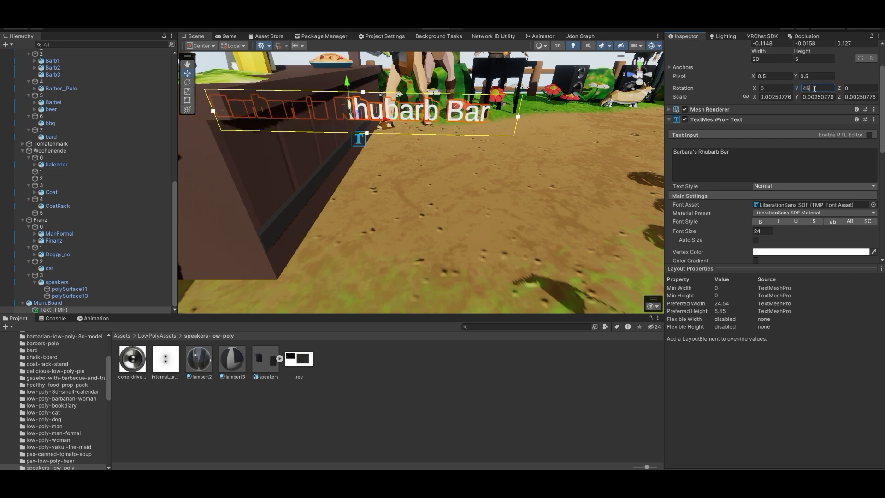
key("BackSpace")
key("BackSpace")
type("90")
key("BackSpace")
key("BackSpace")
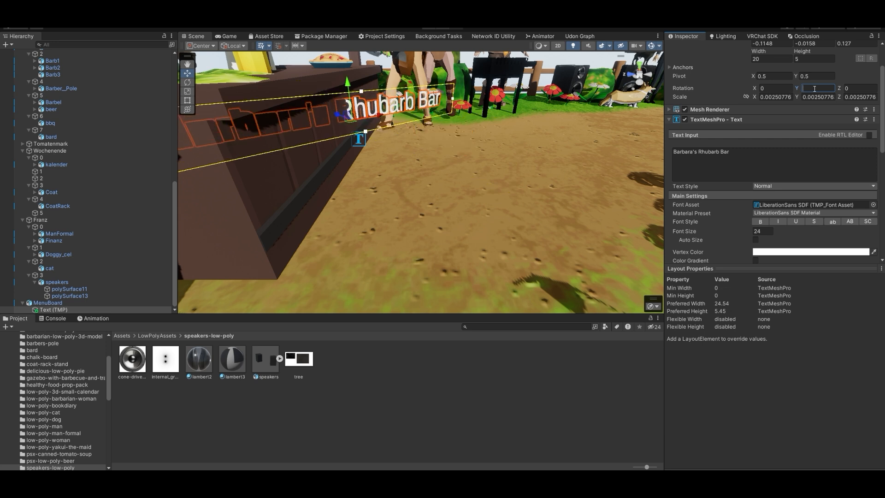
type("180")
key("BackSpace")
key("BackSpace")
key("BackSpace")
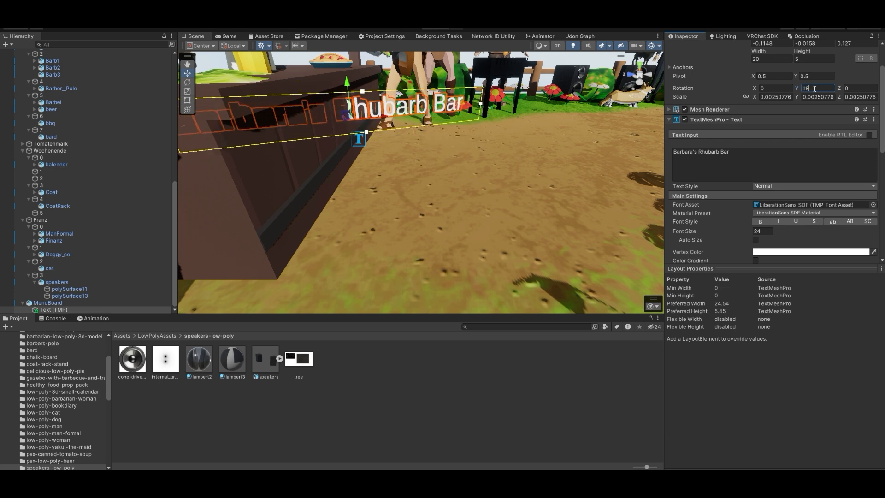
type("45")
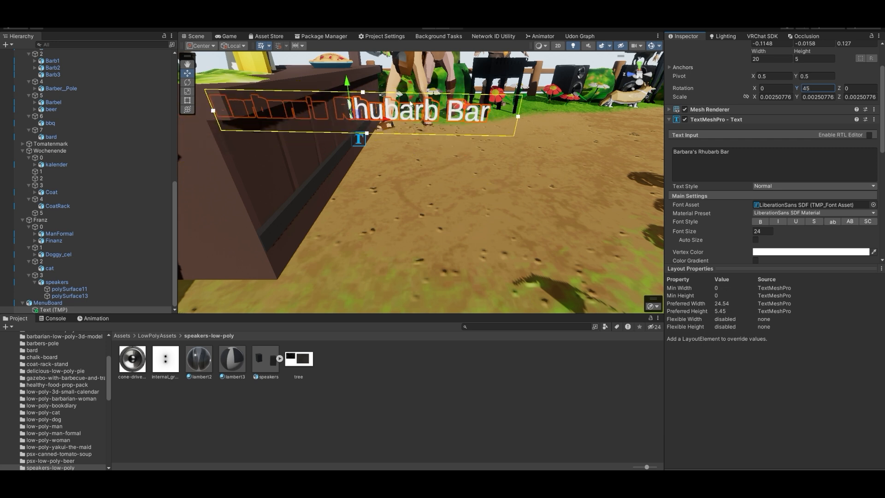
Step: Rotate the counter text to Y -43.265 and move it to Pos X -0.11274, Y -0.01646, Z 0.13007 against the counter front
type("e")
left_click_drag(385, 121, 458, 128)
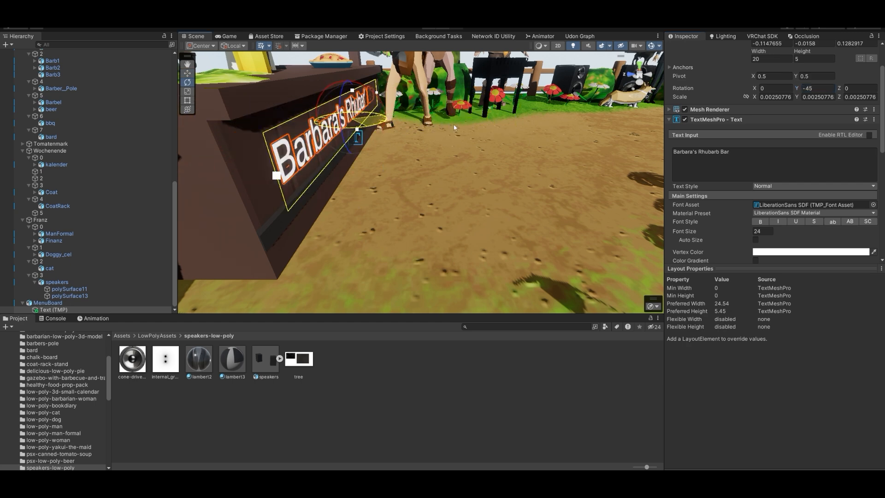
key("w")
right_click_drag(520, 157, 392, 154)
key("d")
key("s")
key("d")
right_click_drag(509, 151, 441, 142)
left_click_drag(458, 174, 448, 162)
Step: Nudge the counter text to Pos X -0.11268, Y -0.01625, Z 0.13013 so it sits slightly higher on the counter front
key("w")
key("w")
right_click_drag(469, 220, 501, 184)
key("s")
key("a")
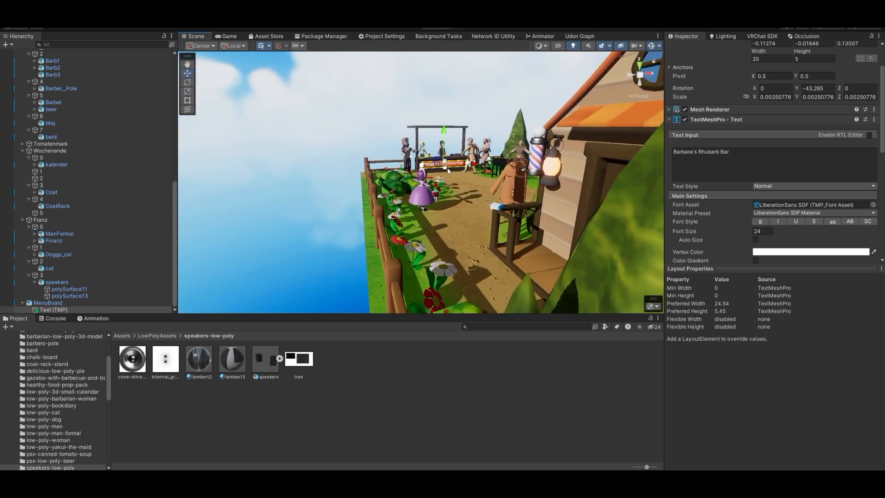
mouse_move(446, 182)
right_mouse_down()
mouse_move(457, 188)
mouse_move(467, 178)
mouse_move(458, 175)
right_mouse_up()
key("w")
key("a")
right_click_drag(349, 208, 427, 203)
key("d")
key("w")
key("d")
key("s")
left_click_drag(439, 168, 440, 169)
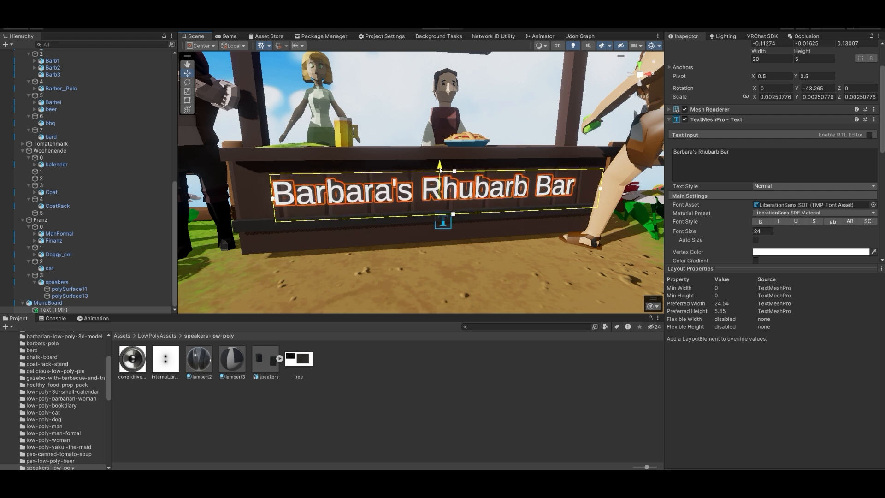
left_click_drag(469, 199, 471, 200)
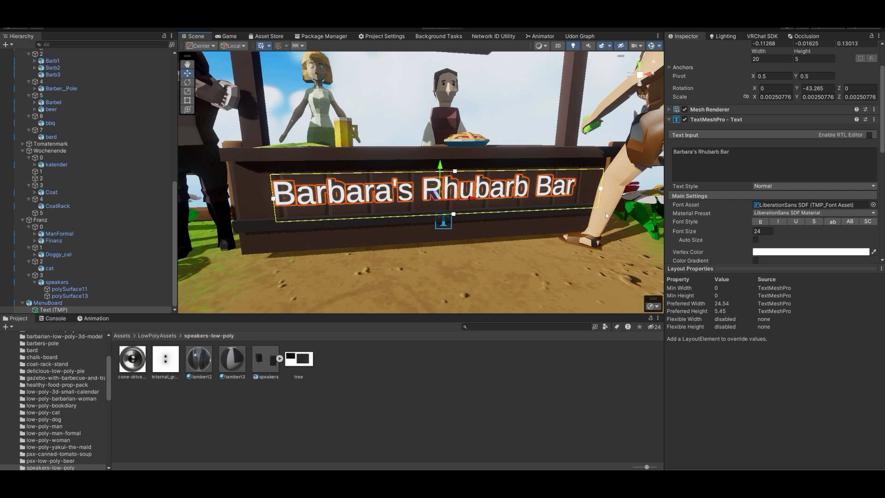
Step: Sample the counter's dark brown as the text's vertex color and brighten it to V 44, hex 71544C
scroll(737, 237, "down", 5)
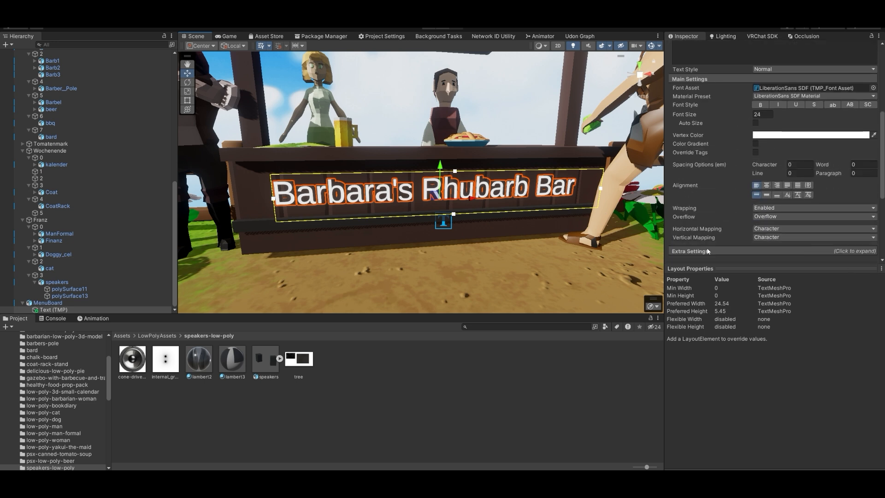
left_click(778, 136)
left_click(787, 147)
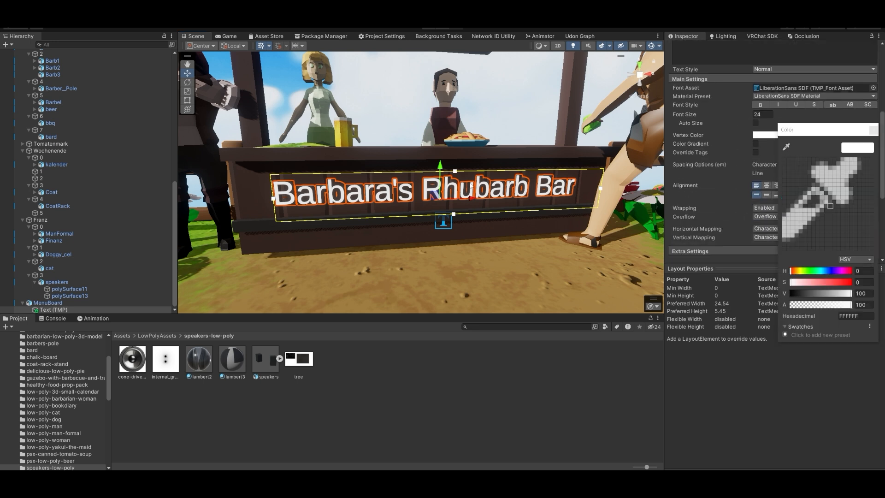
left_click(331, 155)
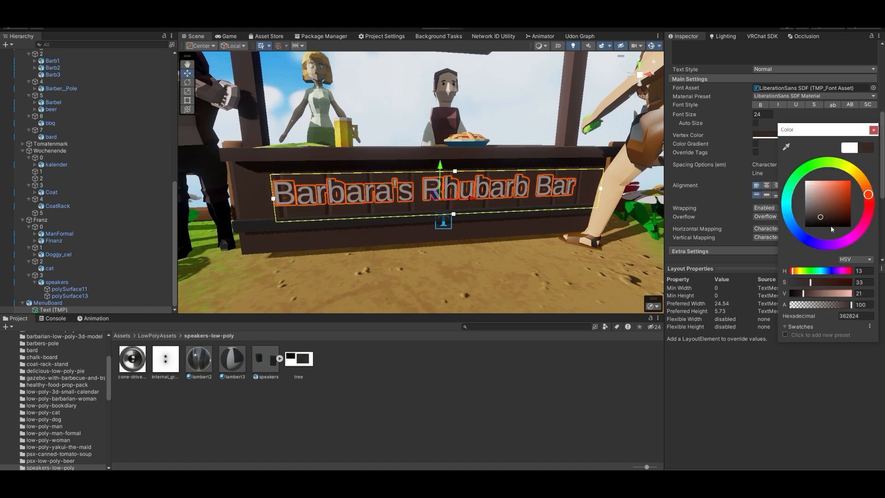
left_click_drag(806, 297, 817, 296)
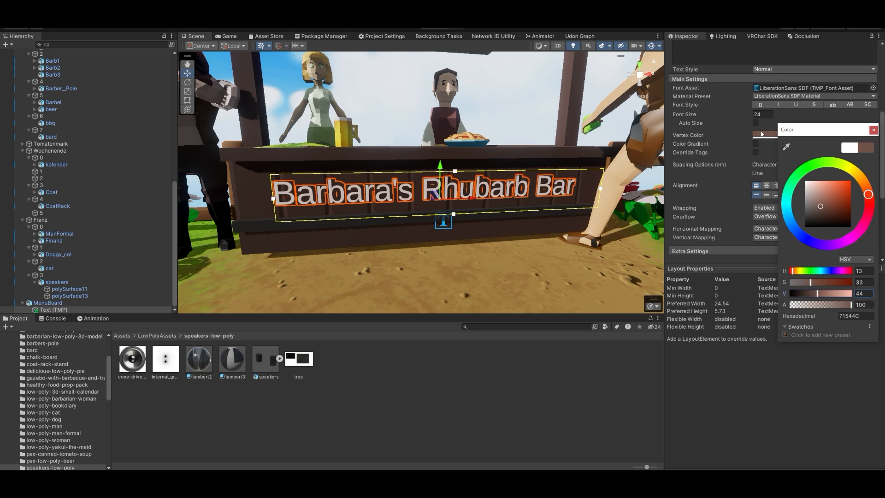
left_click(719, 394)
left_click(512, 391)
Step: Examine the sign text and the bar's base up close where the counter meets the ground
right_click_drag(480, 265, 441, 198)
key("d")
key("s")
key("w")
key("s")
key("w")
key("s")
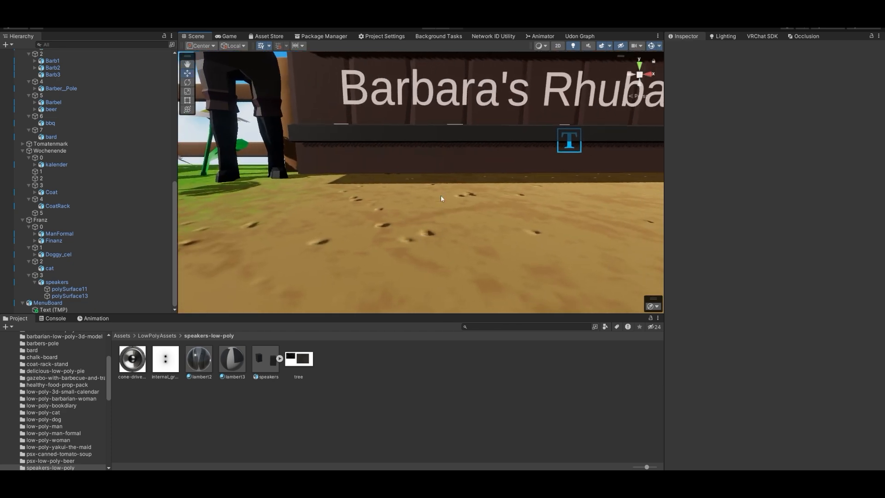
left_click(438, 156)
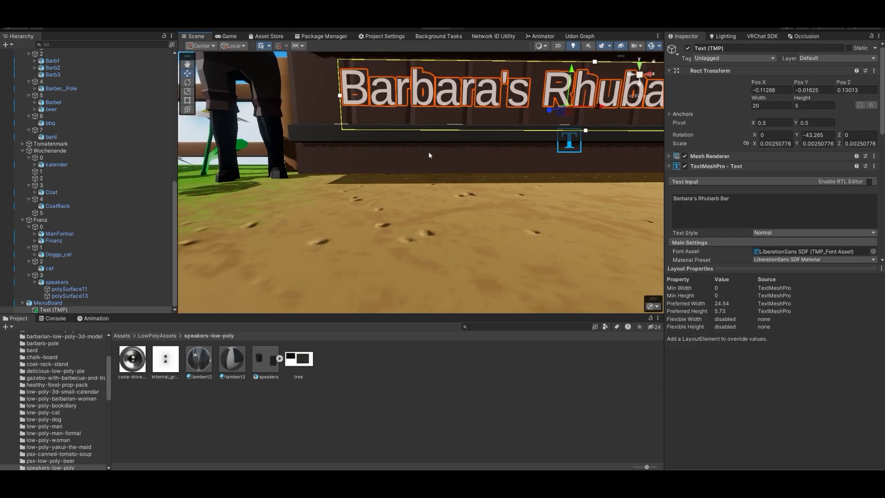
Step: Try lowering the bar alone to a Y position of 6.666 and undo the move
left_click(426, 162)
key("s")
right_click_drag(426, 162, 466, 172)
left_click_drag(424, 69, 425, 74)
key("w")
right_click_drag(445, 147, 335, 175)
key("w")
key("s")
key("w")
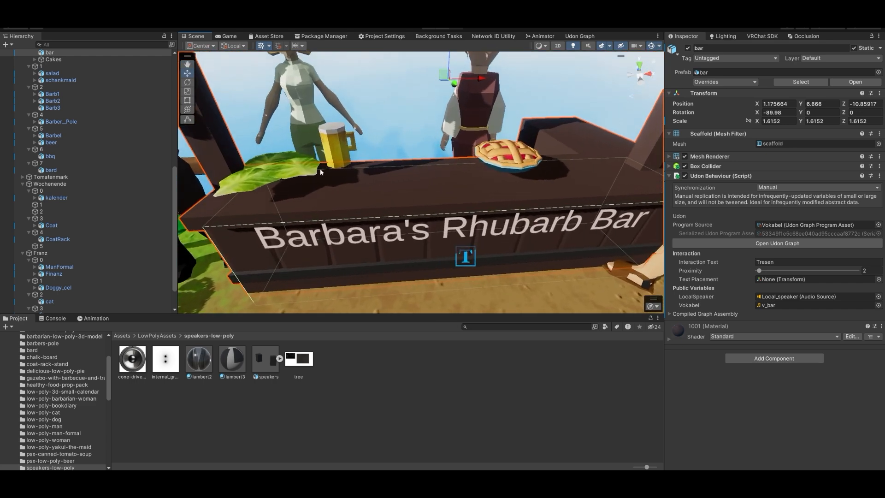
key("ctrl+z")
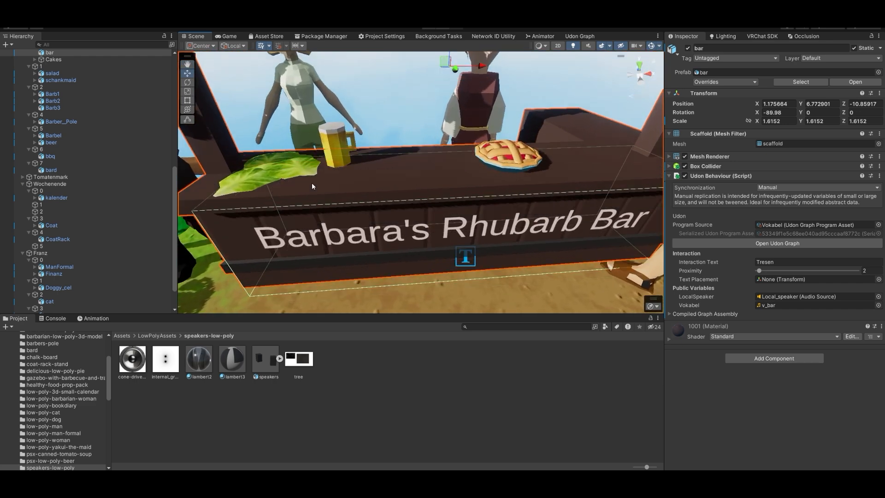
Step: Select the bar, Cakes, salad and beer together and lower them slightly toward the ground
scroll(107, 206, "up", 3)
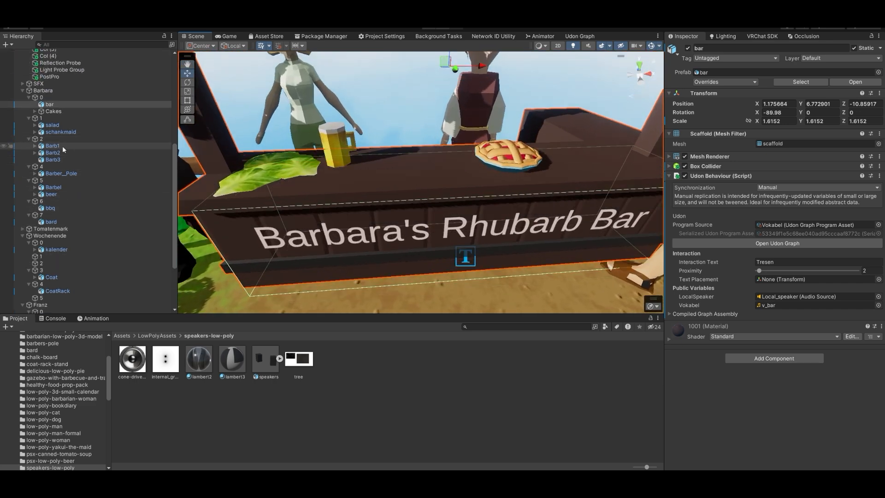
left_click(62, 125, "ctrl")
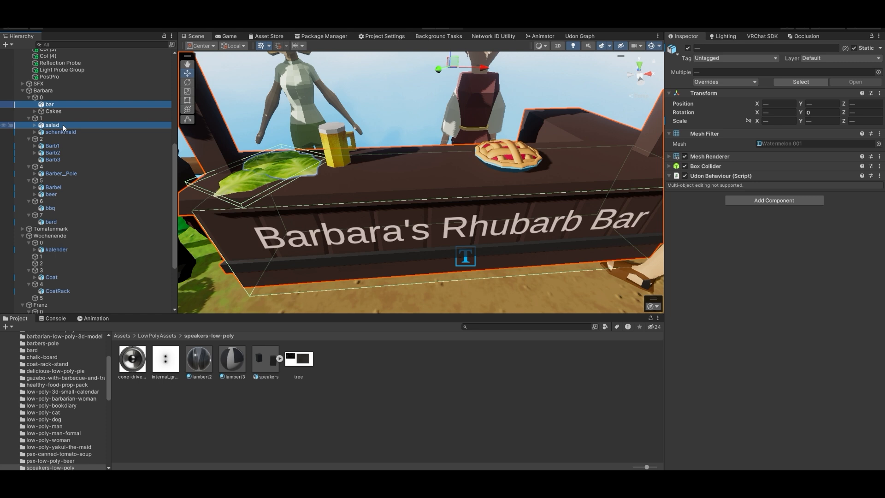
left_click(57, 195, "ctrl")
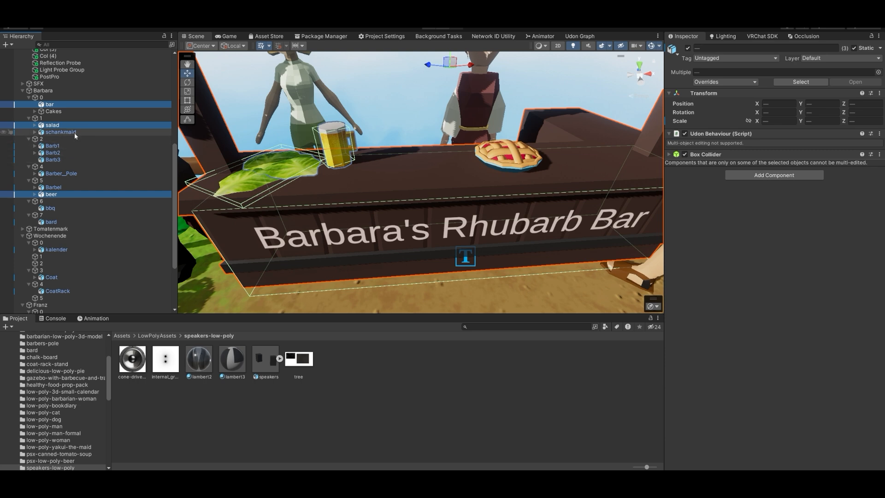
left_click(71, 110, "ctrl")
scroll(519, 238, "down", 5)
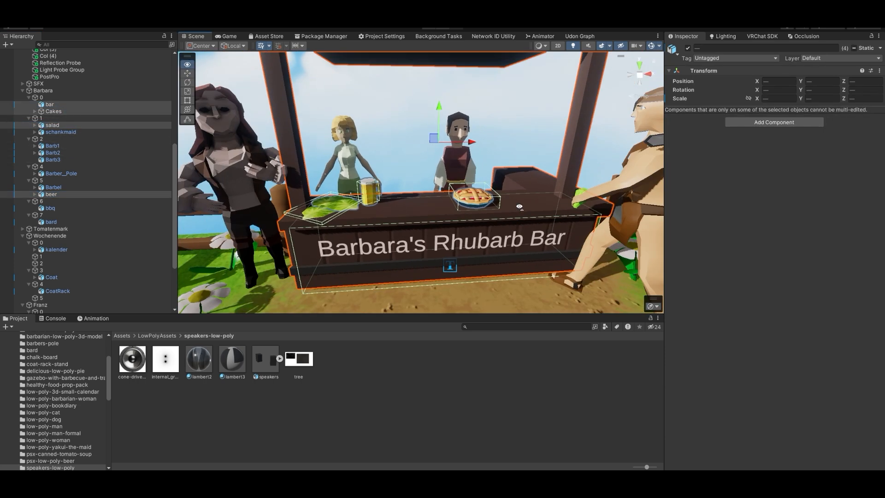
scroll(438, 154, "up", 5)
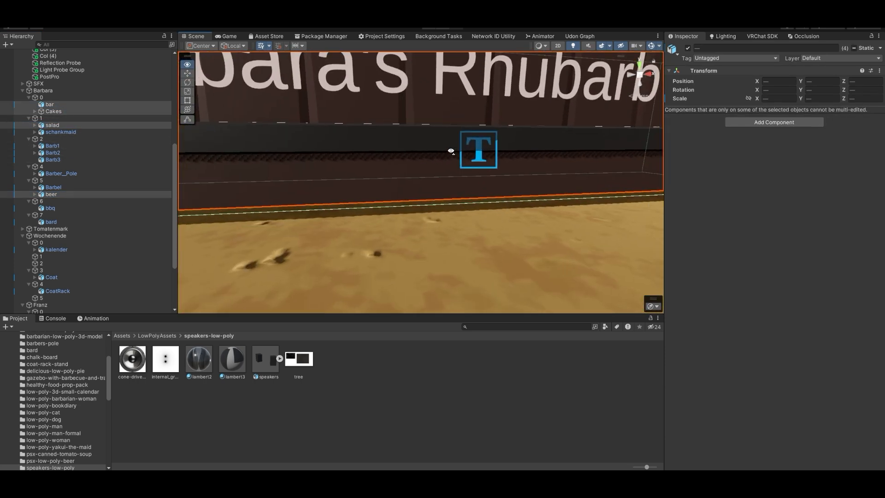
left_click_drag(422, 86, 421, 91)
right_click_drag(460, 191, 454, 242)
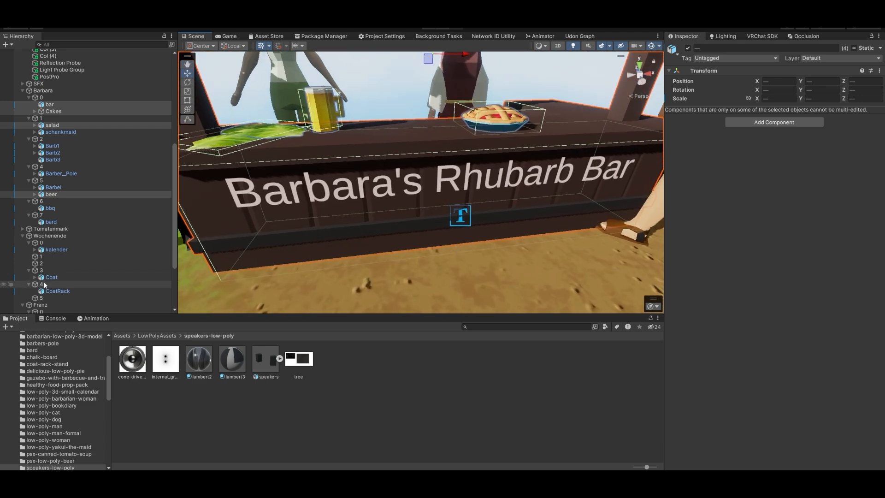
Step: Parent the counter text to bar and realign it at position -0.02898973, 0.7602634, 0.1630112 with rotation 89.141, -6.932, -7.015
scroll(51, 285, "down", 4)
left_click_drag(52, 309, 69, 77)
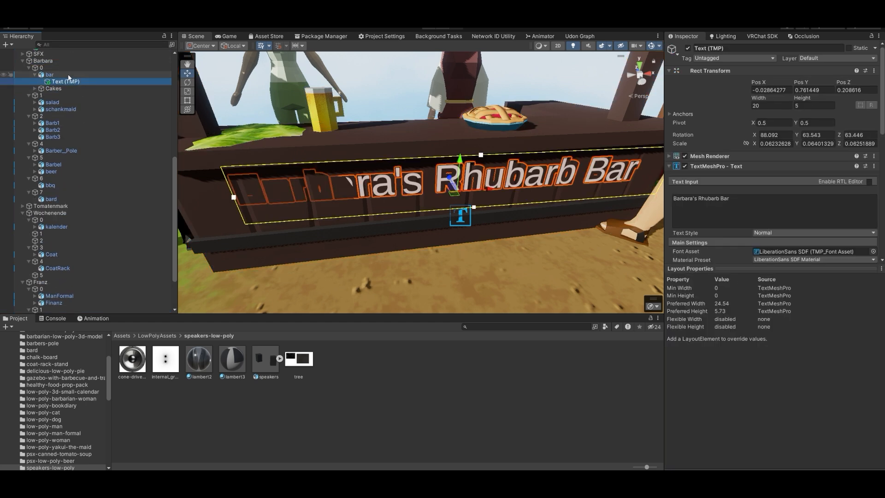
left_click_drag(468, 168, 446, 224)
key("e")
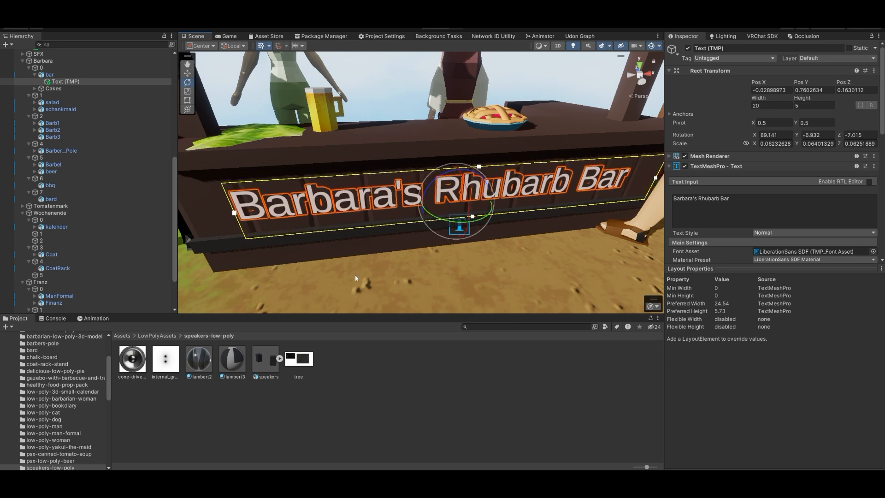
left_click(363, 389)
Step: Examine the finished bar sign from several distances and look across the yard toward the barbecue and speakers
scroll(515, 198, "down", 5)
scroll(516, 198, "up", 2)
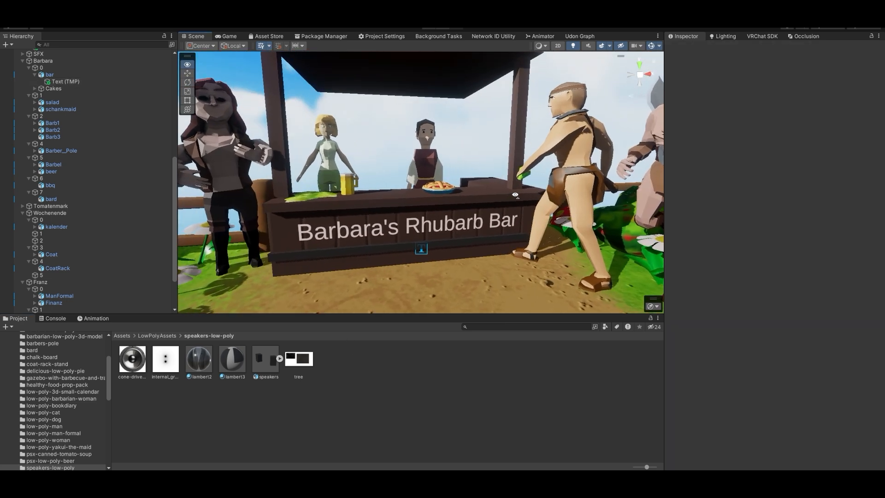
scroll(452, 200, "down", 3)
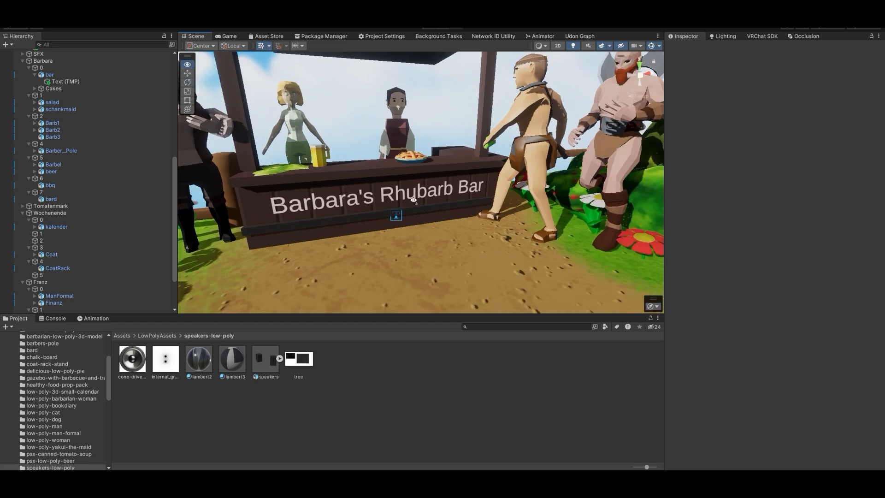
left_click_drag(452, 200, 413, 202, "alt")
mouse_move(413, 201)
right_mouse_down()
mouse_move(747, 232)
mouse_move(720, 294)
mouse_move(677, 230)
mouse_move(425, 202)
right_mouse_up()
scroll(404, 178, "down", 1)
right_click_drag(495, 190, 230, 183)
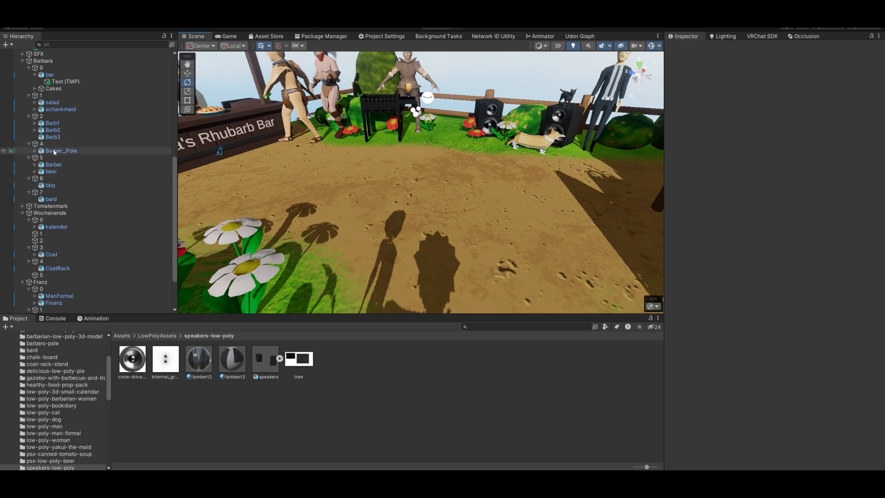
Step: Rename the text object under bar as Bar_Logo
left_click(67, 75)
double_click(67, 75)
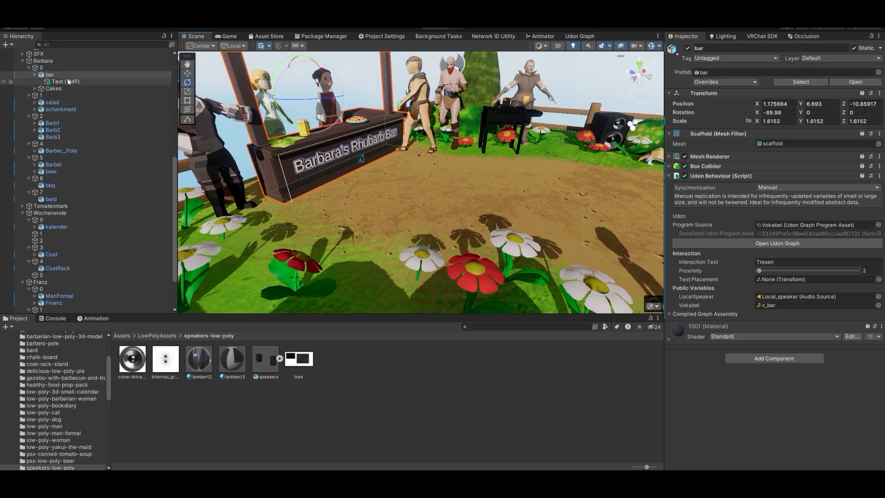
left_click(69, 81)
left_click(723, 48)
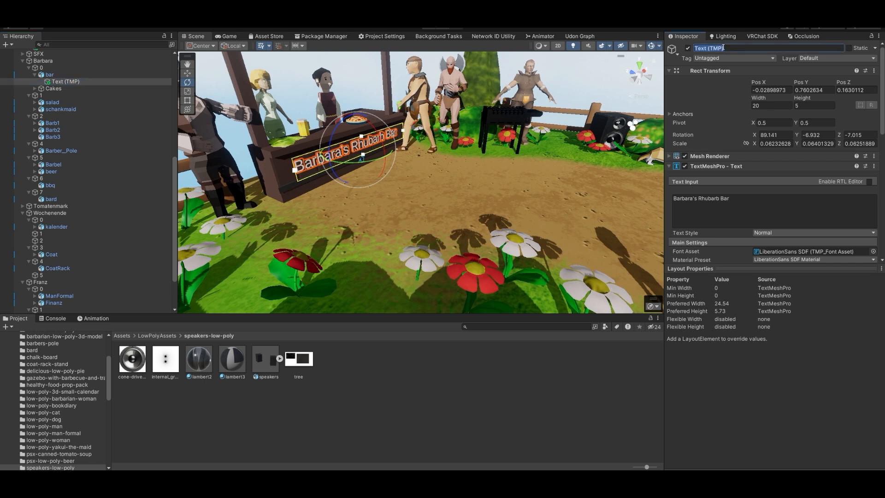
type("Bar_Logo")
key("Return")
Step: Duplicate Bar_Logo and parent the copy to MenuBoard
left_click(64, 82)
key("ctrl+d")
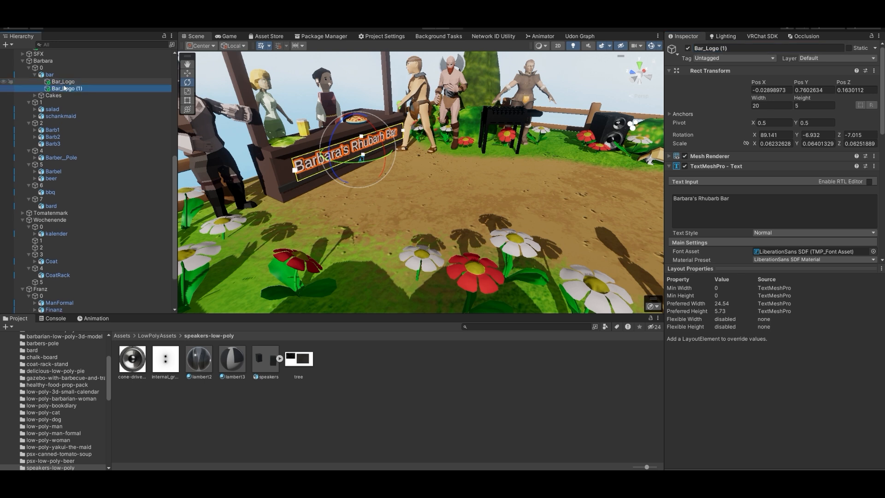
left_click_drag(67, 89, 71, 310)
Step: Move the copied text in front of the chalkboard at about -0.01325, -0.018, -0.00057 and turn it to a Y rotation of 92.68
key("w")
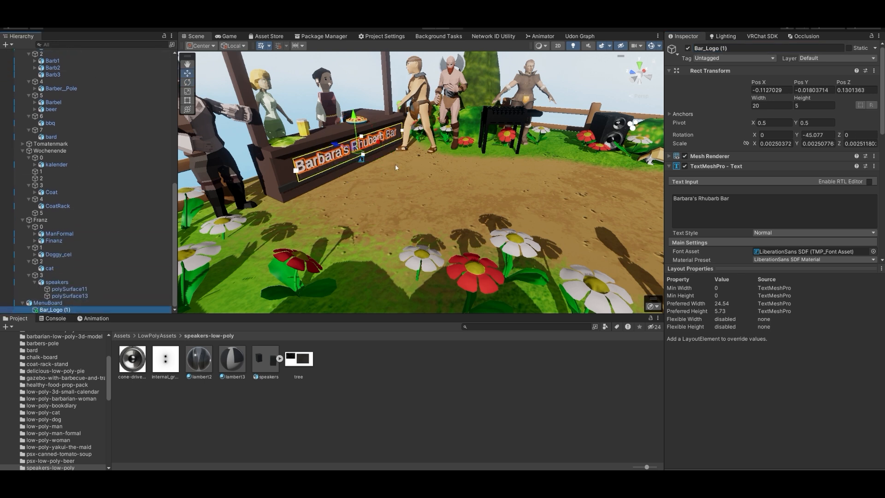
left_click_drag(364, 155, 609, 216)
key("f")
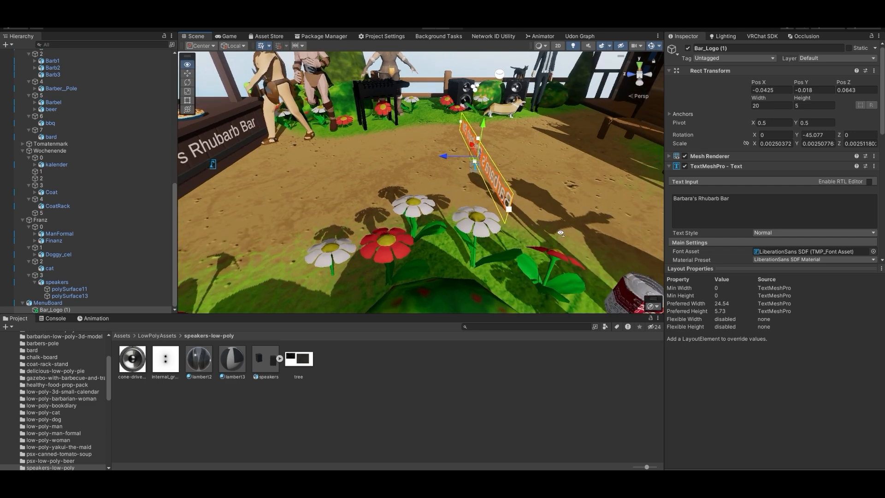
left_click_drag(439, 170, 520, 211)
right_click_drag(520, 210, 535, 285)
key("w")
key("s")
key("e")
left_click_drag(454, 205, 309, 219)
key("w")
left_click_drag(445, 182, 464, 206)
right_click_drag(464, 206, 495, 172)
Step: Replace the copied text's content with "Bar", a blank line and "Theke / Tresen"
left_click(758, 205)
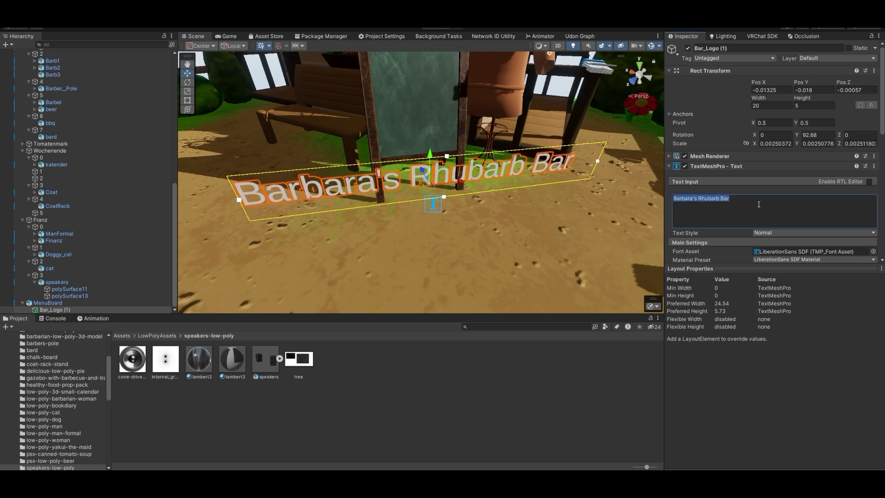
type("Bar  ")
type("Theke")
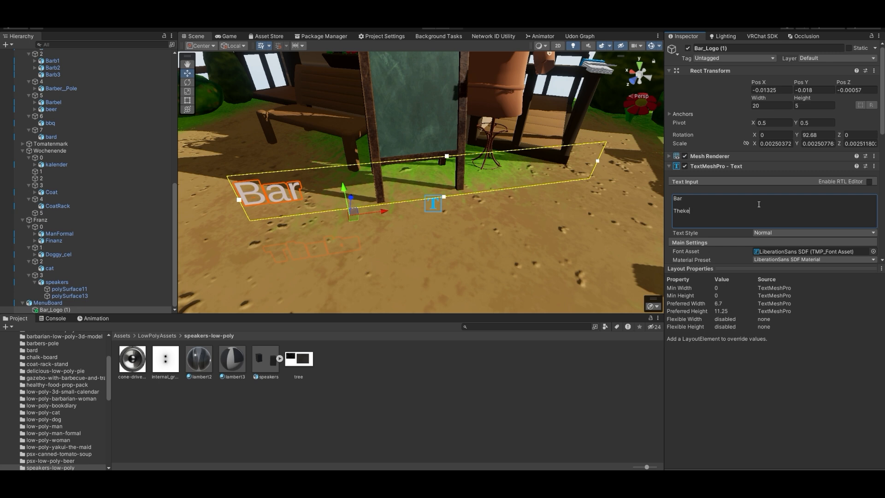
type(" / Tresen")
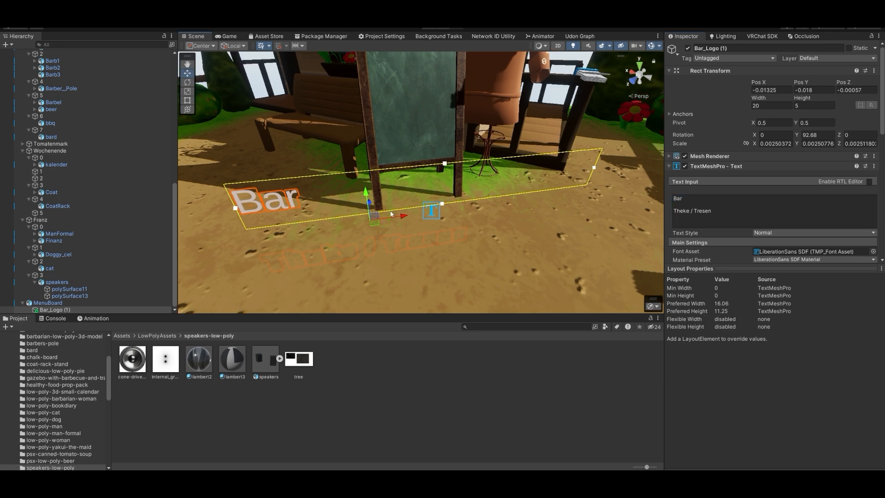
Step: Fit the text onto the chalkboard at about -0.0049, 0.0017, -0.0123, tilted to X rotation 11.539 and scaled down to about 0.00146
left_click_drag(368, 197, 367, 88)
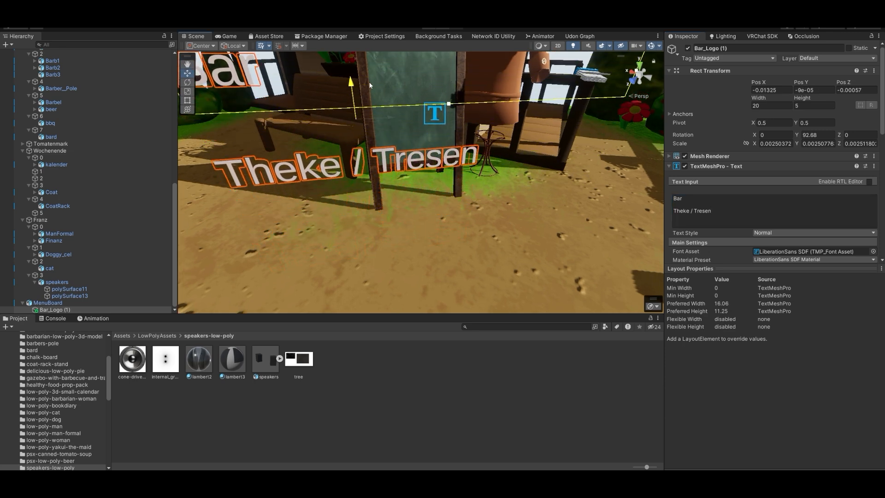
left_click_drag(359, 186, 551, 178, "alt")
key("e")
left_click_drag(392, 152, 409, 134)
key("w")
left_click_drag(413, 199, 259, 181)
key("r")
left_click_drag(394, 171, 413, 165)
scroll(448, 183, "up", 4)
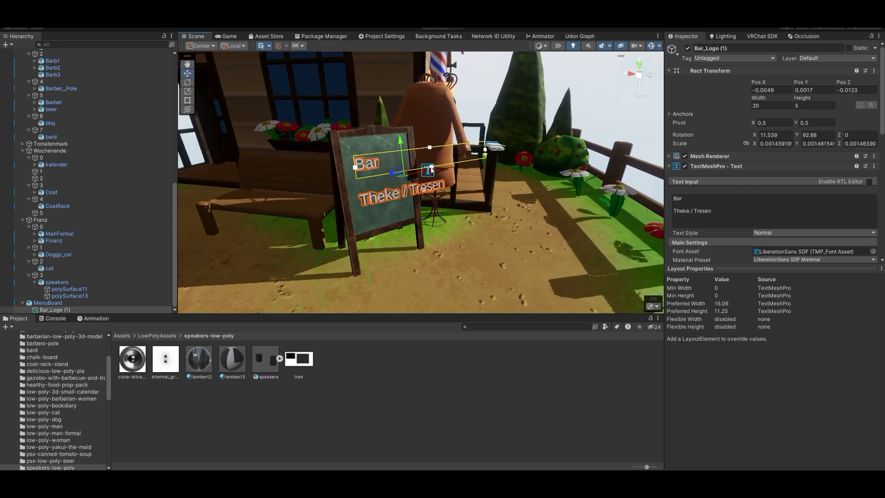
Step: Resize the text box to the chalkboard's writing surface by extending its top edge and narrowing its width
left_click_drag(475, 220, 364, 221, "alt")
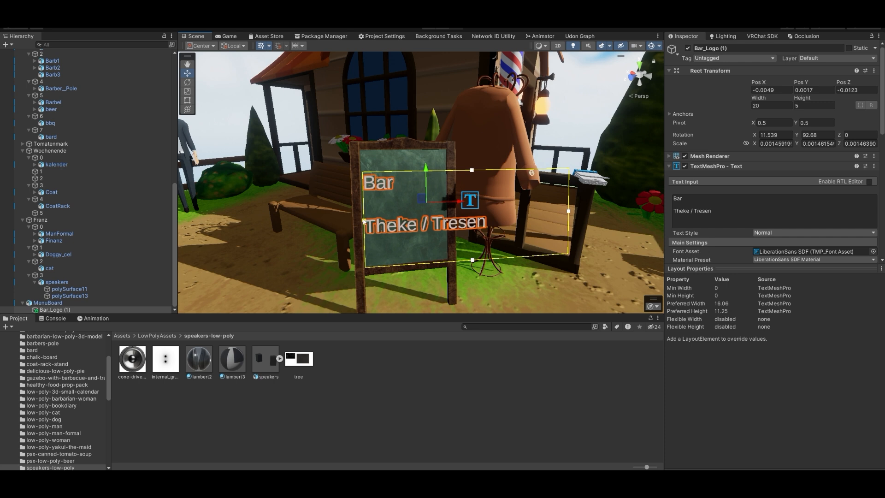
left_click_drag(467, 175, 467, 155)
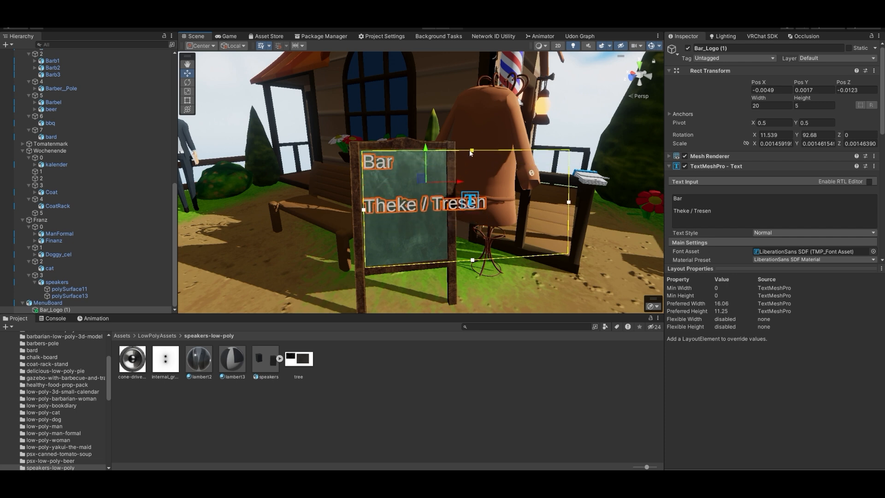
left_click_drag(573, 207, 445, 209)
Step: Open the chalkboard text's vertex color for editing
right_click_drag(438, 259, 466, 265)
key("w")
scroll(769, 232, "down", 4)
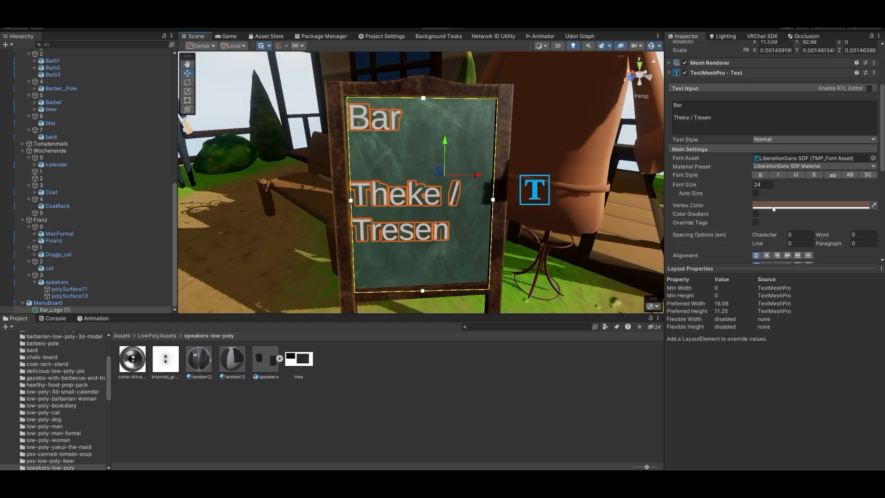
left_click(763, 205)
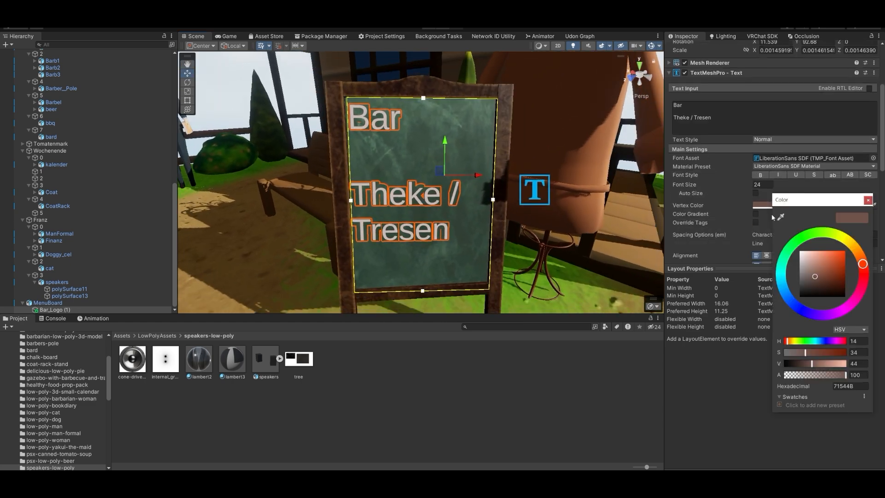
Step: Lighten the menu board text's vertex color to CAB9B3 and set its font size to 22
left_click(805, 261)
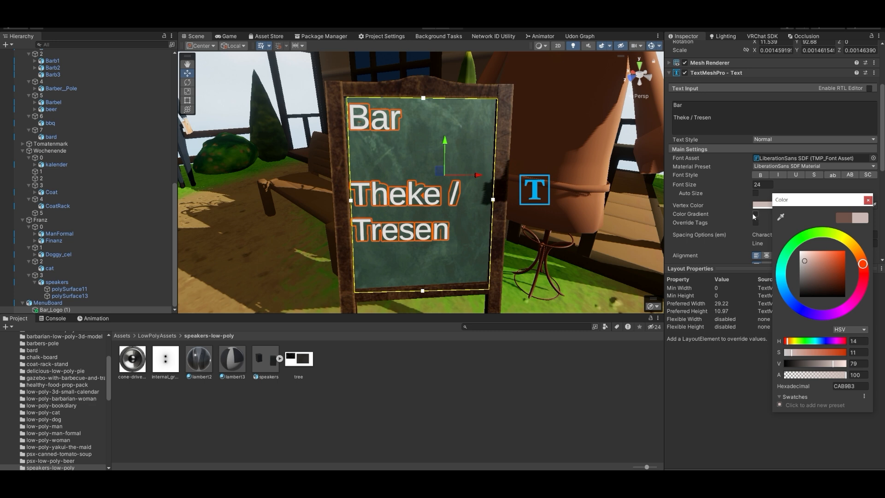
left_click(763, 184)
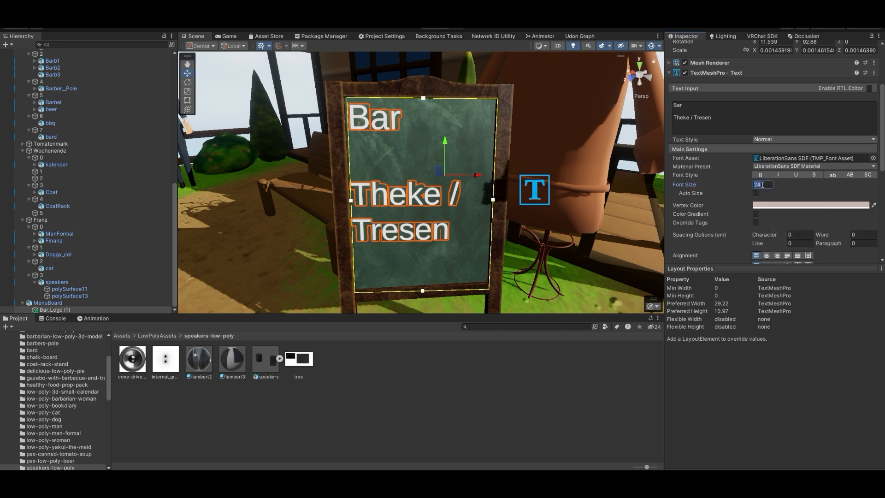
type("22")
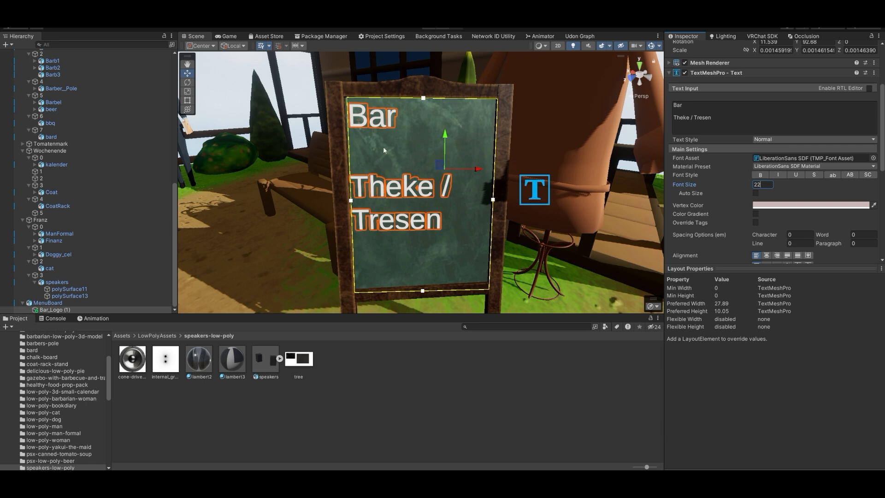
scroll(707, 203, "down", 8)
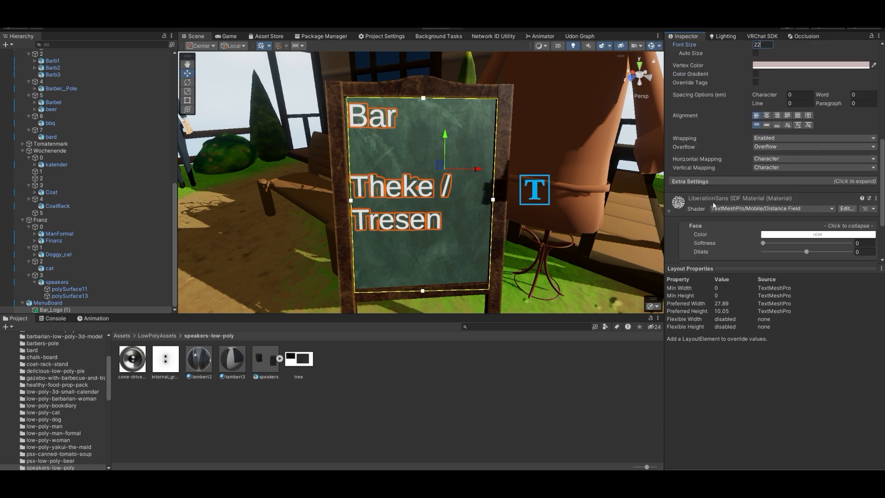
scroll(716, 203, "up", 10)
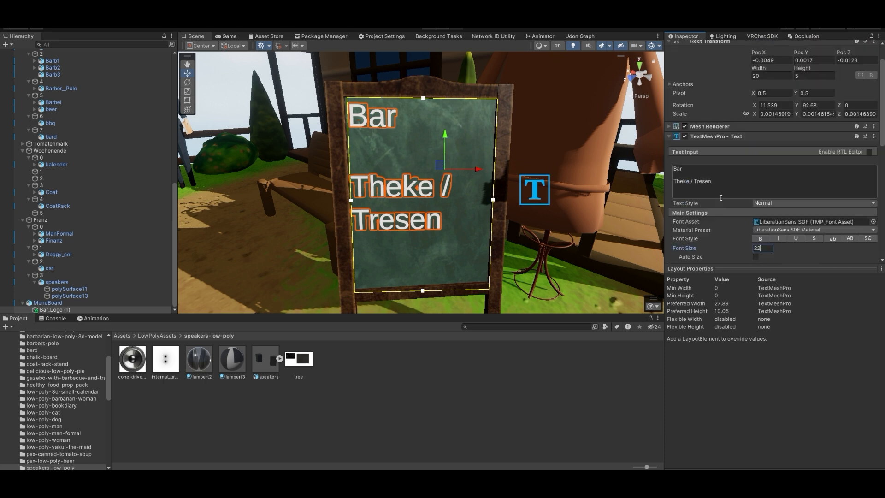
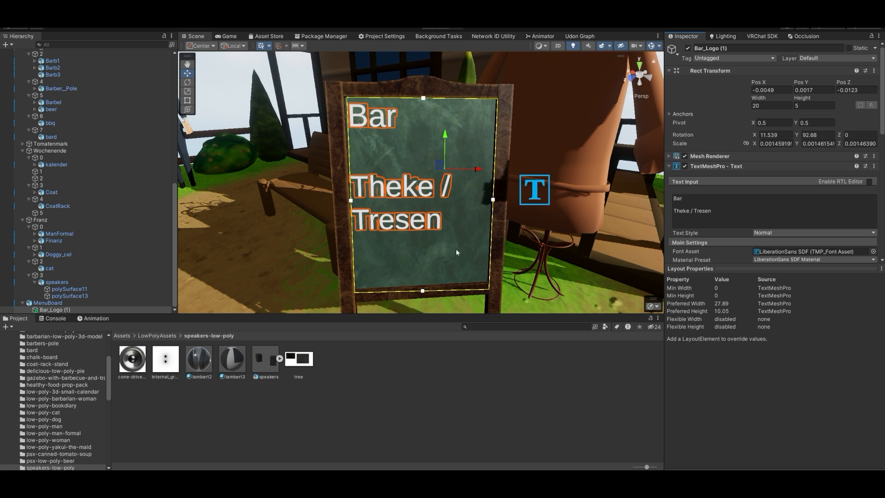
right_click(65, 304)
mouse_move(115, 182)
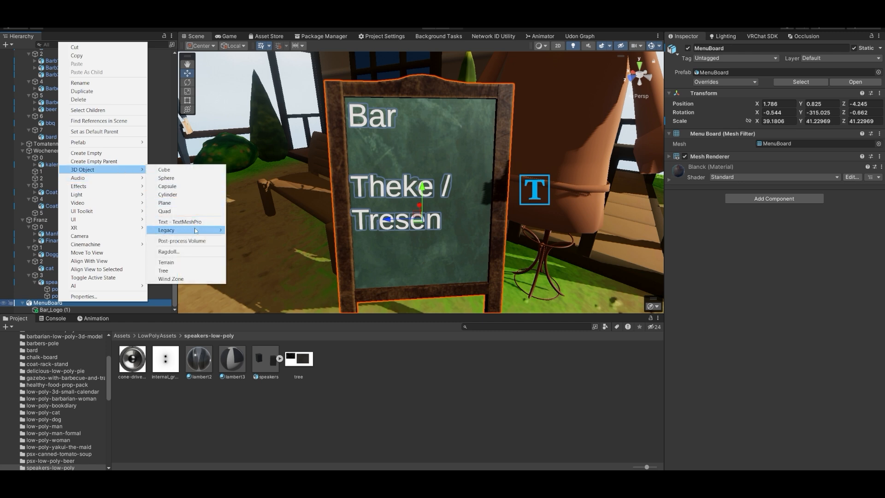
mouse_move(195, 231)
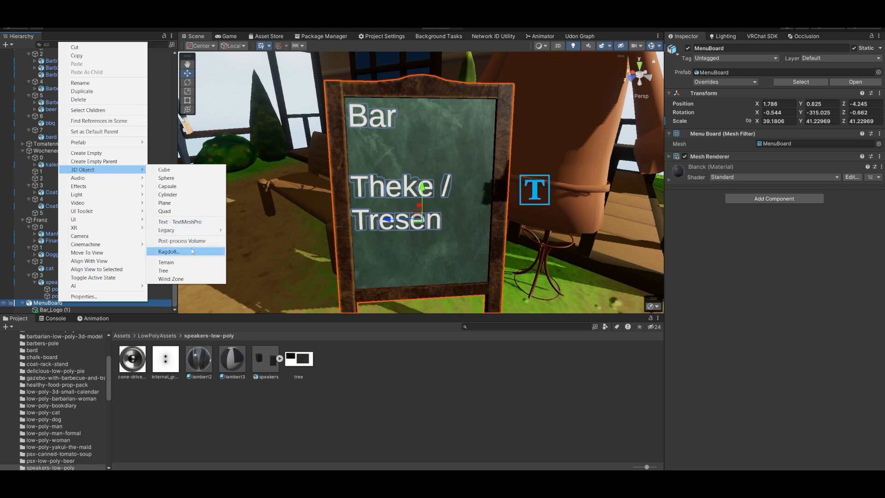
mouse_move(105, 211)
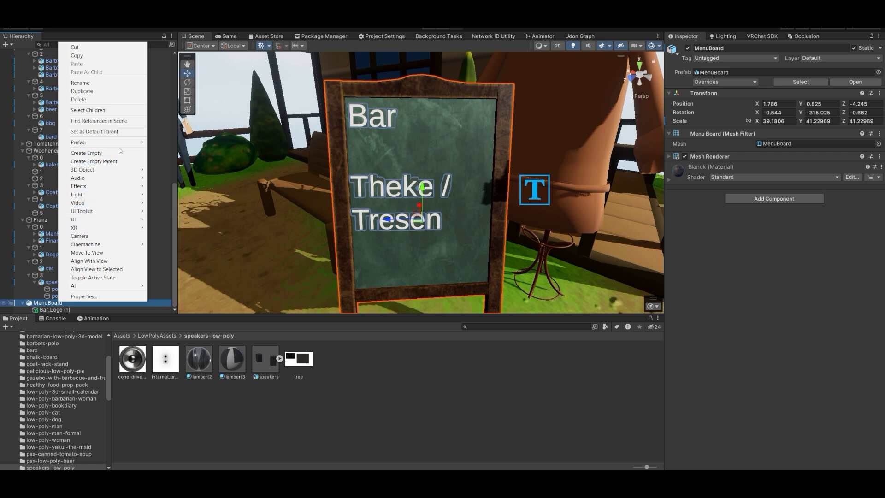
left_click(746, 245)
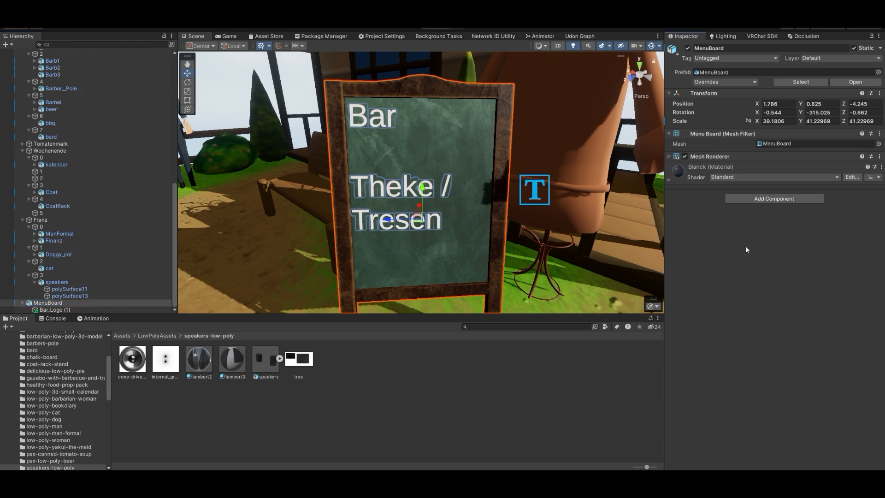
Step: Search the components that can be added to Bar_Logo (1) for a slider and a button
left_click(59, 310)
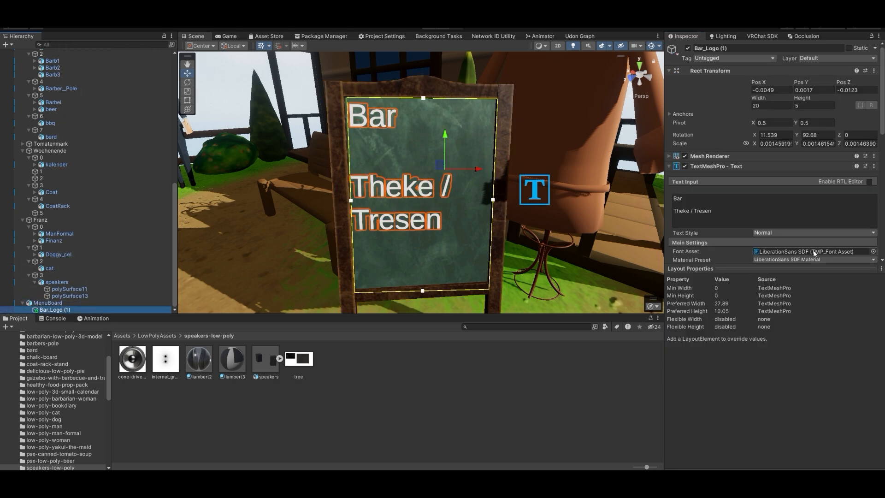
scroll(751, 243, "down", 10)
left_click(767, 252)
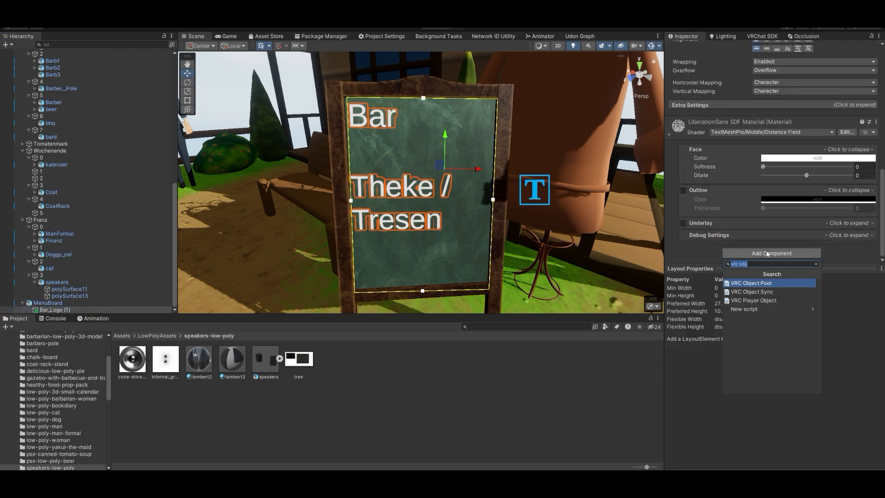
type("slider")
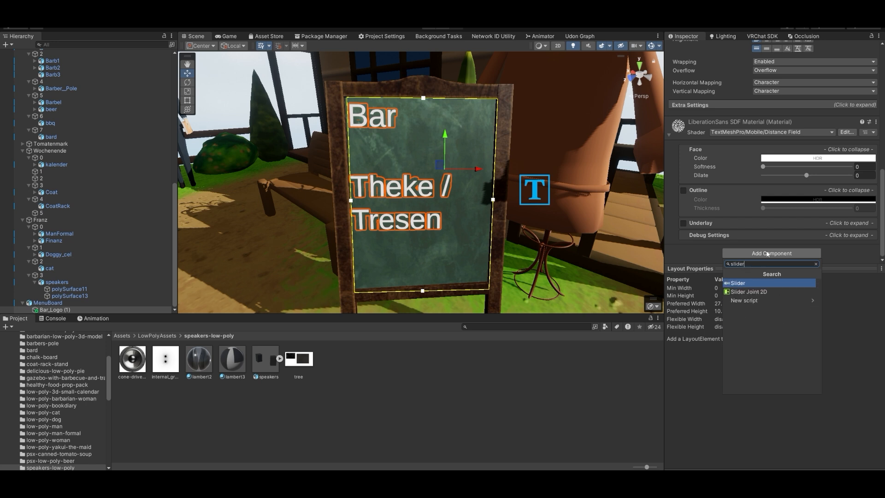
key("ctrl+a")
type("butto")
key("ctrl+a")
key("BackSpace")
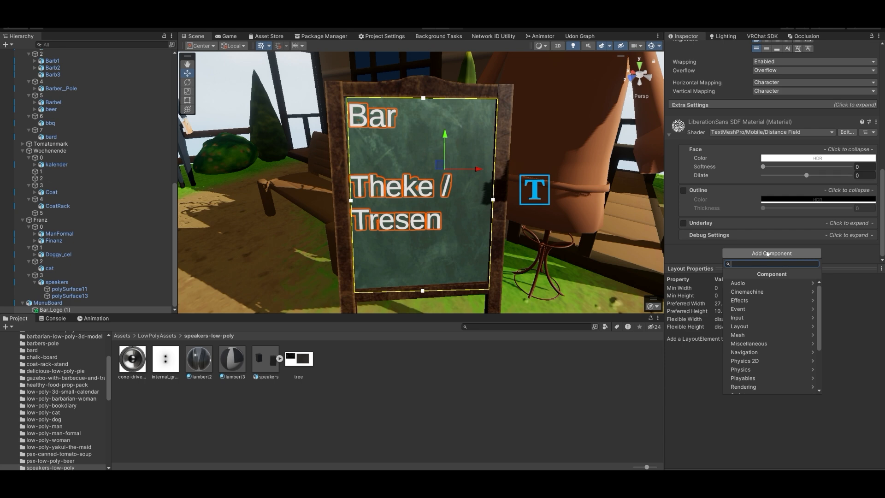
left_click(712, 251)
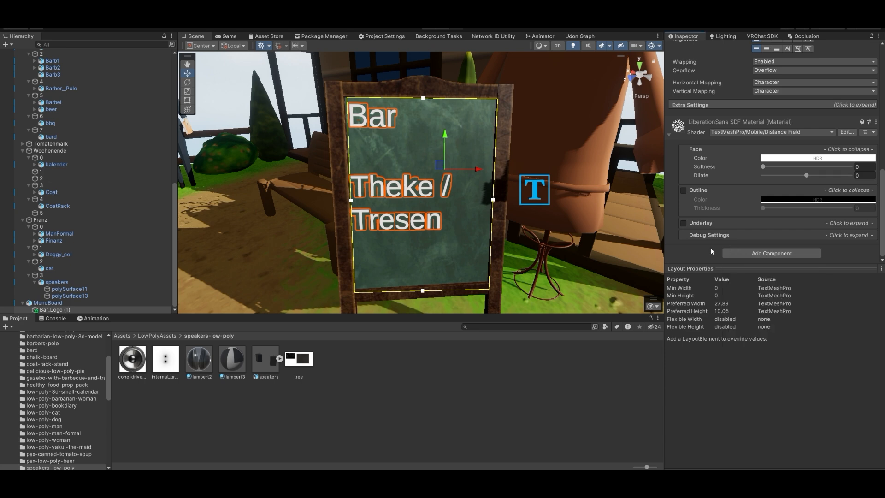
Step: Pull in the right and lower edges of the Bar_Logo (1) text box slightly to fit the chalkboard surface
mouse_move(520, 220)
right_mouse_down()
mouse_move(522, 193)
mouse_move(511, 223)
right_mouse_up()
key("w")
key("s")
key("s")
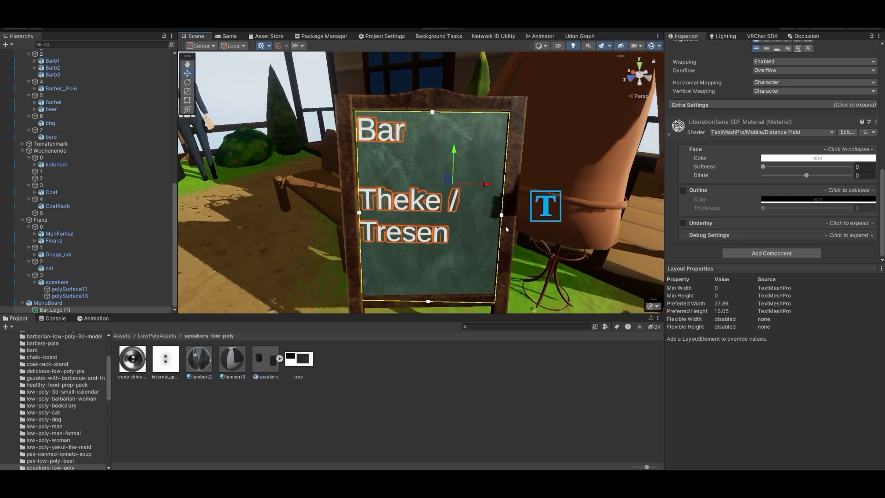
key("e")
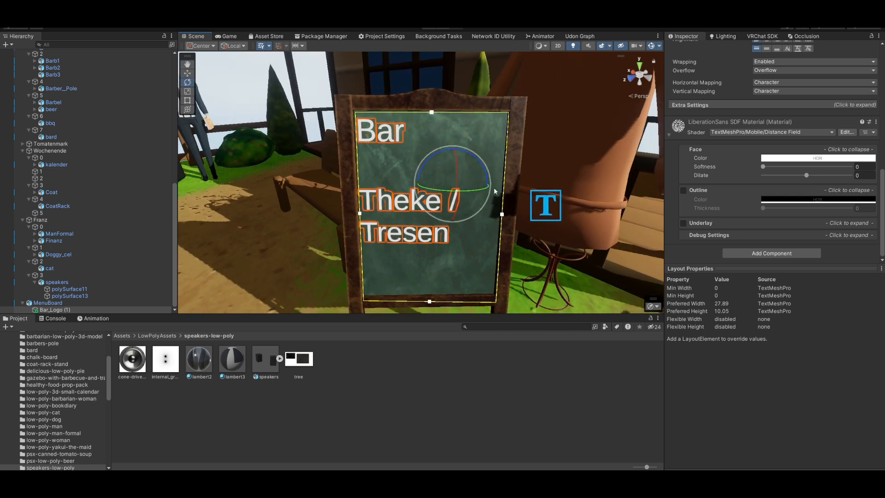
left_click_drag(502, 213, 500, 213)
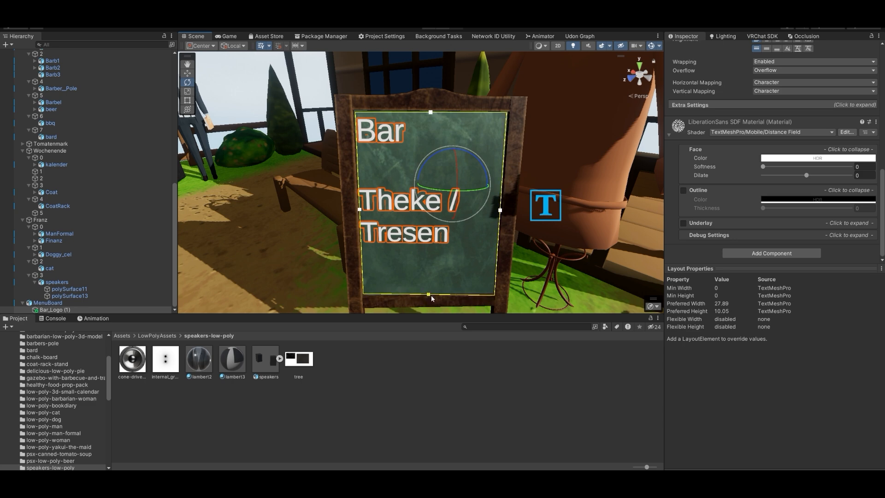
Step: Rotate the text slightly to run parallel to the board's face and shift it closer to the surface
left_click_drag(433, 292, 627, 369, "alt")
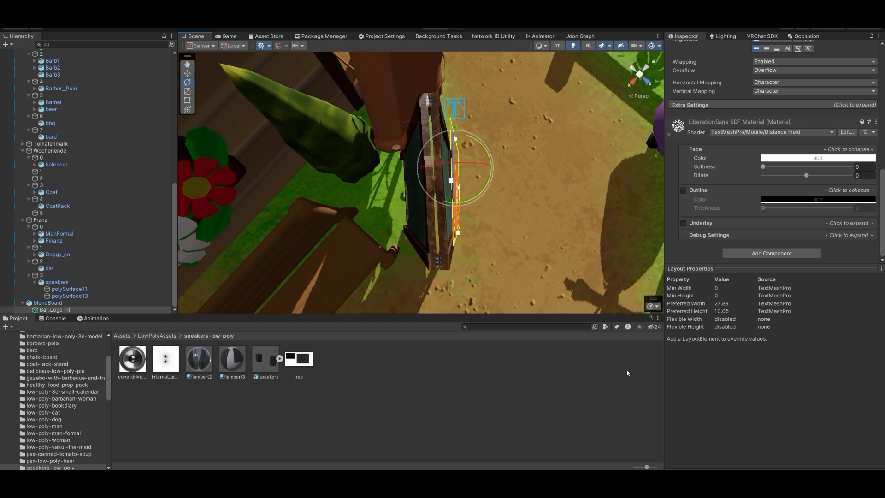
left_click_drag(483, 193, 487, 189)
key("w")
key("e")
left_click_drag(483, 188, 481, 188)
key("w")
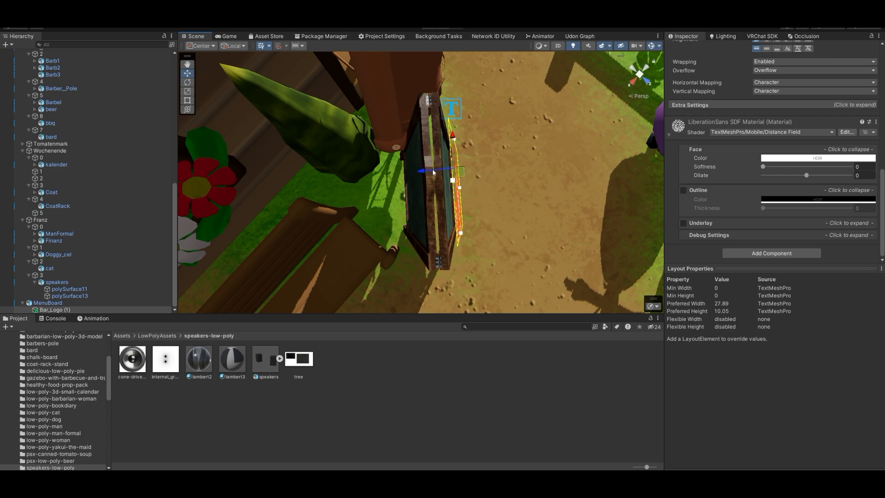
left_click_drag(419, 172, 491, 196)
key("f")
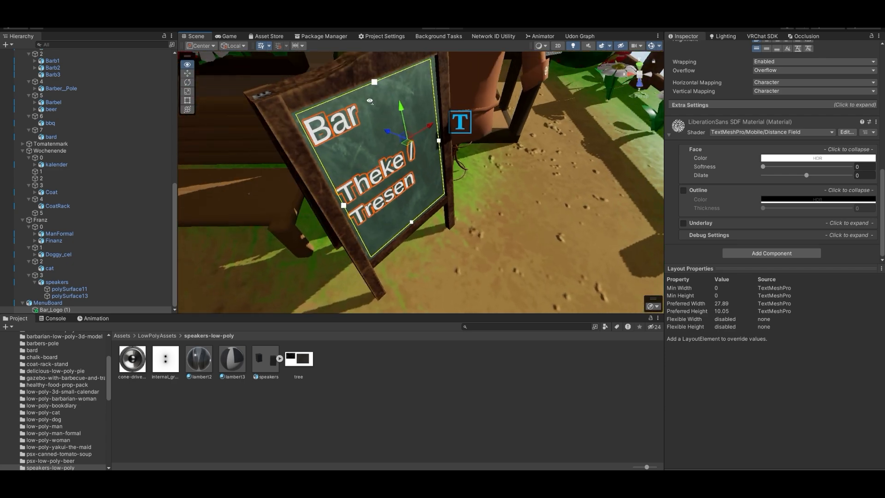
Step: Examine the text's alignment on the menu board from the front, with nothing selected
key("e")
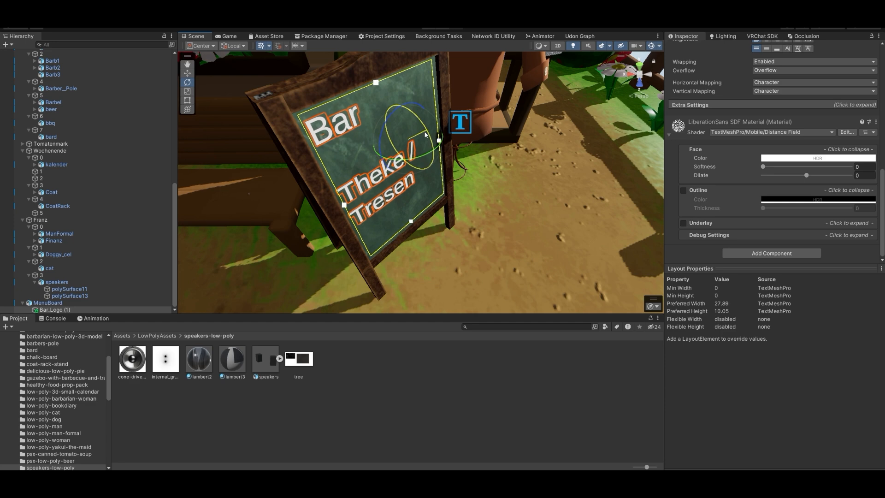
left_click_drag(425, 134, 377, 107, "alt")
right_click_drag(377, 107, 388, 119)
right_click_drag(445, 206, 455, 208)
key("w")
key("a")
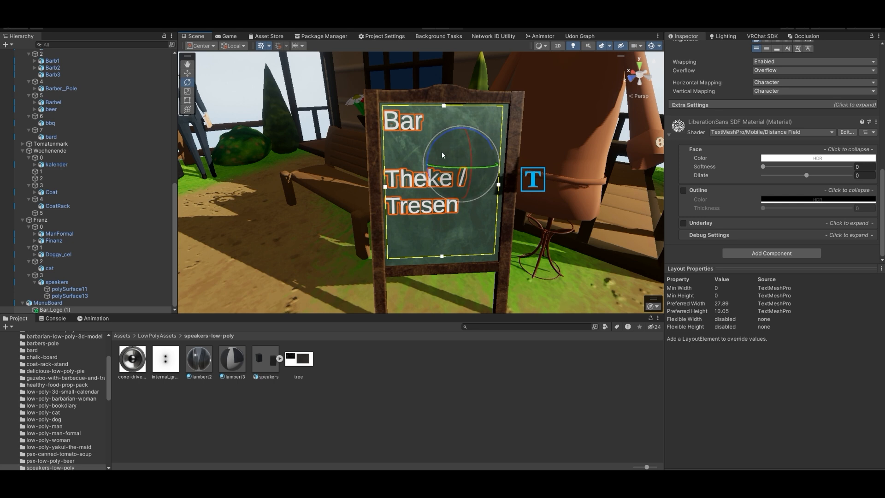
left_click(468, 355)
scroll(450, 189, "down", 3)
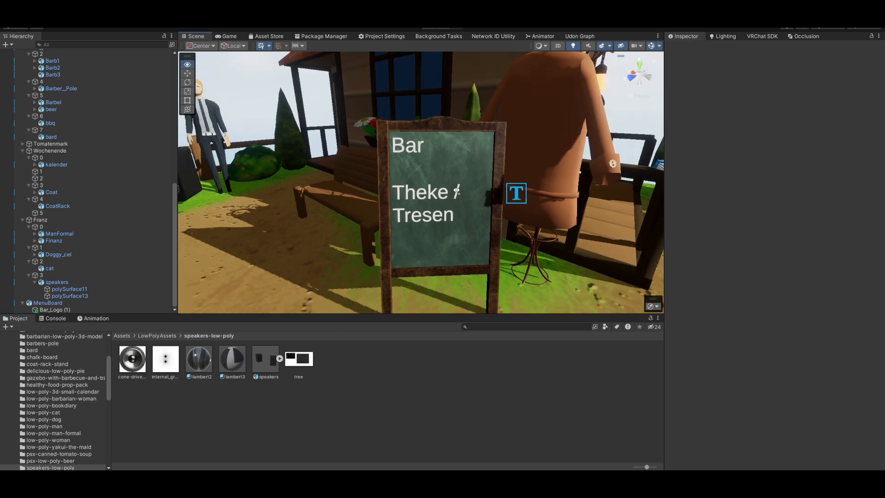
Step: Survey the whole scene around the menu board, from the bar stand and characters to the hut
right_click_drag(456, 192, 351, 187)
scroll(349, 186, "down", 3)
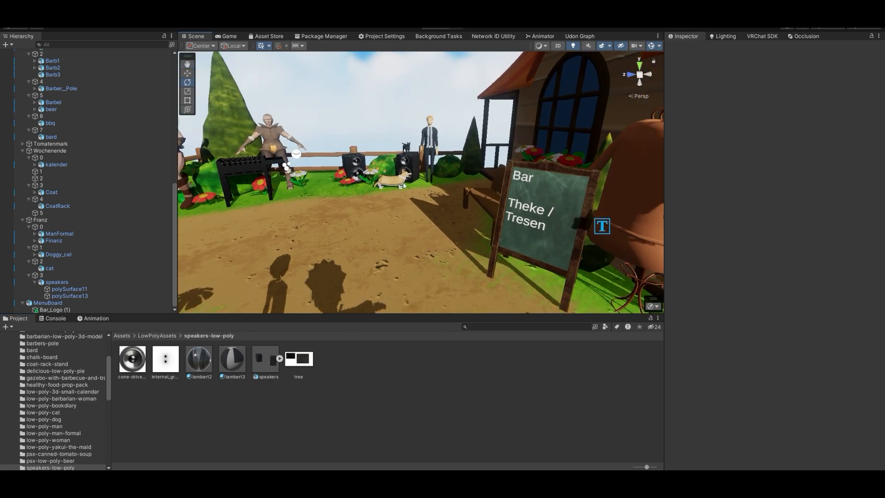
right_click_drag(414, 209, 278, 232)
key("w")
key("s")
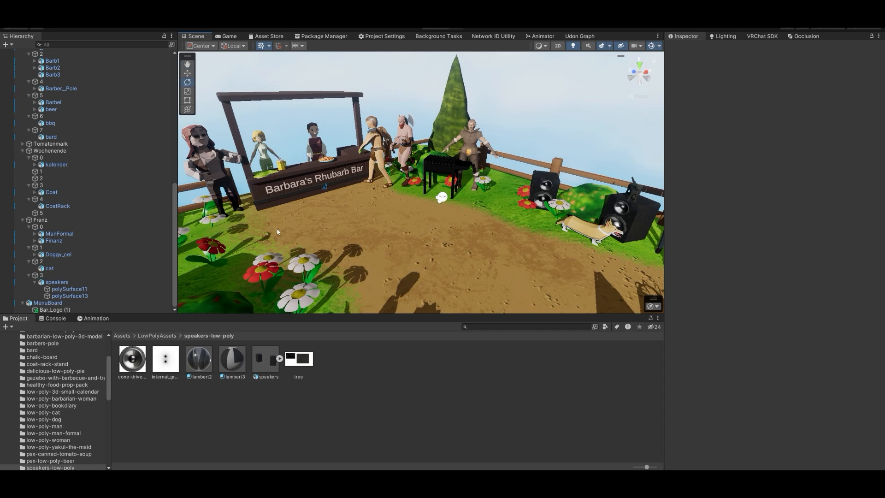
key("s")
right_click_drag(355, 200, 363, 201)
right_click_drag(413, 189, 494, 162)
key("d")
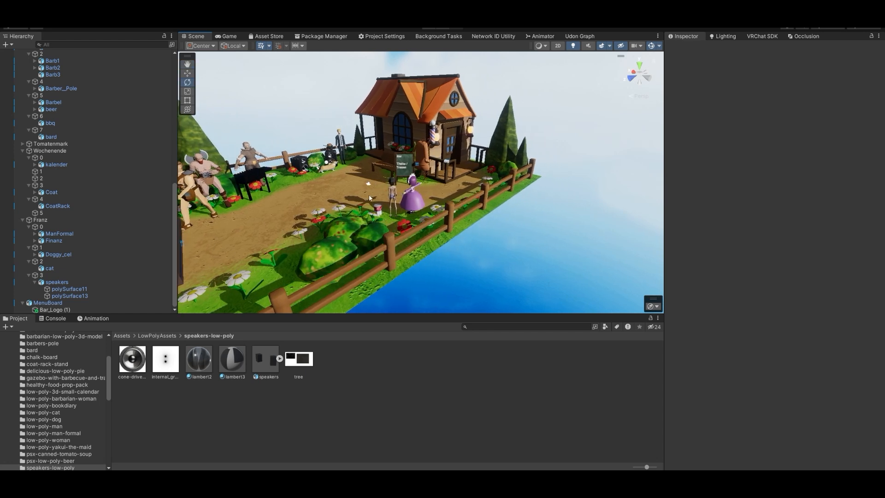
Step: Collapse the Hut, Barbara, Wochenende and Franz objects in the scene hierarchy
scroll(59, 131, "up", 15)
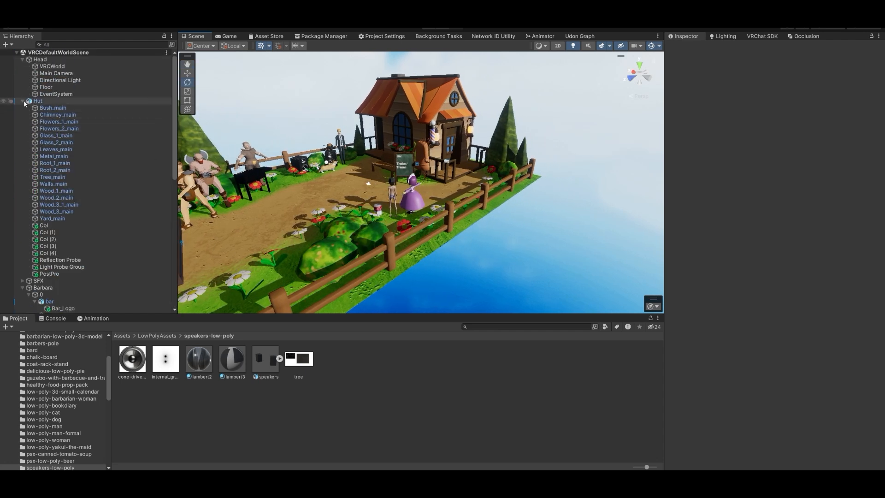
left_click(23, 101)
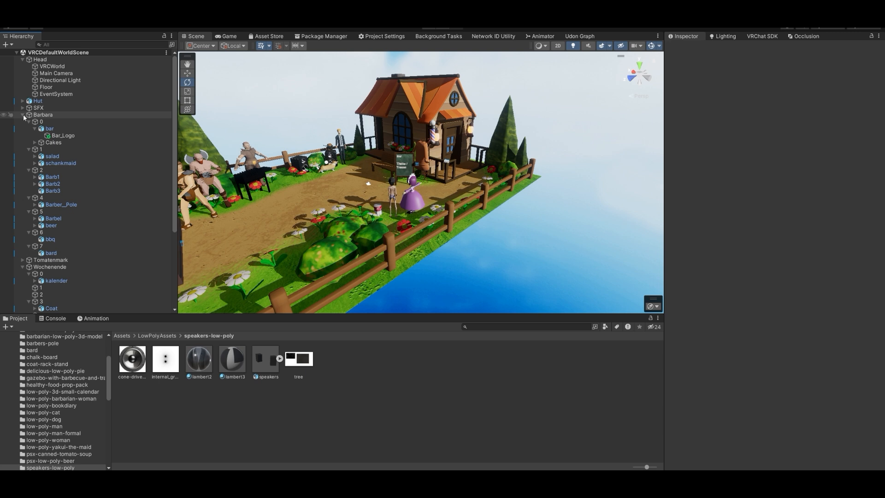
left_click(23, 115)
left_click(22, 129)
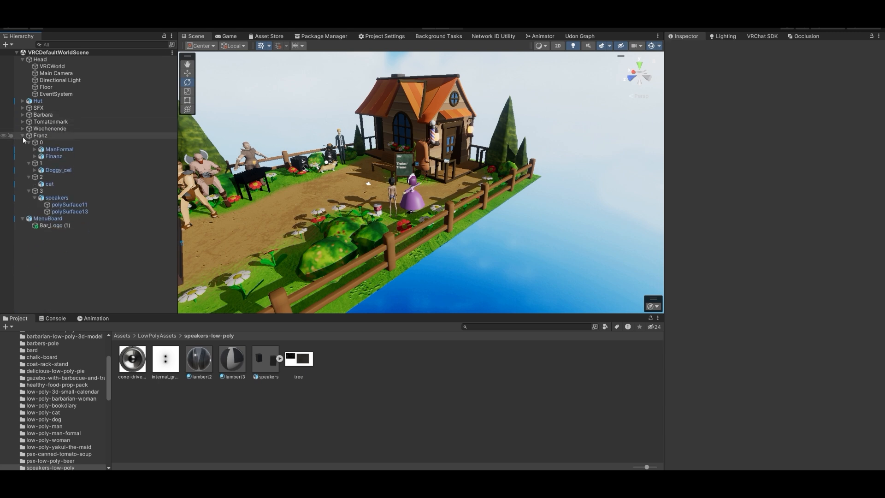
left_click(23, 136)
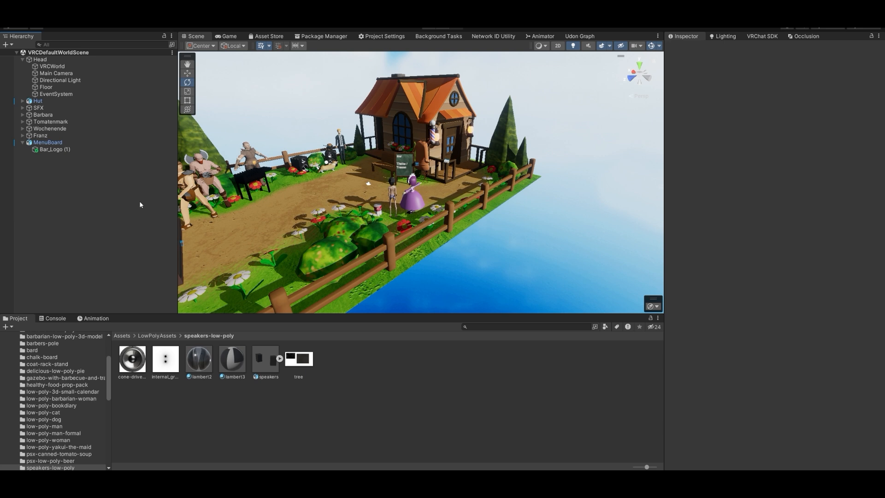
Step: Create a new Tree 3D object at the root of the scene
left_click_drag(487, 162, 444, 162, "alt")
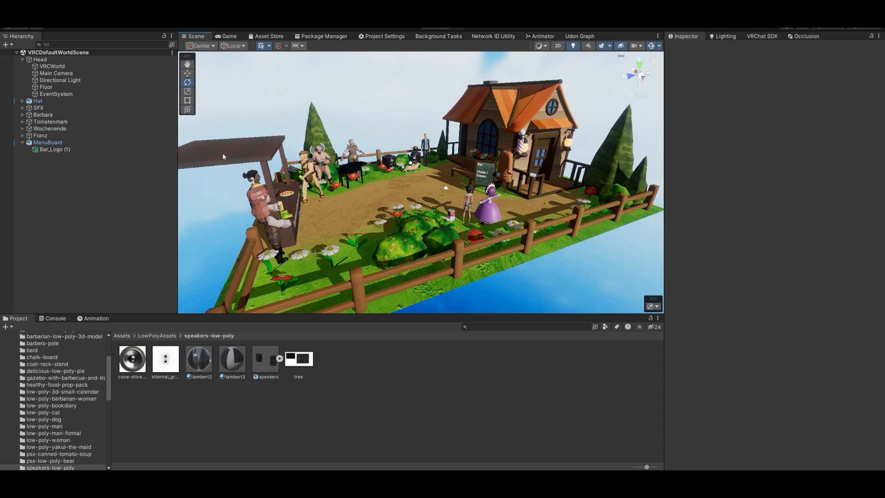
right_click(64, 185)
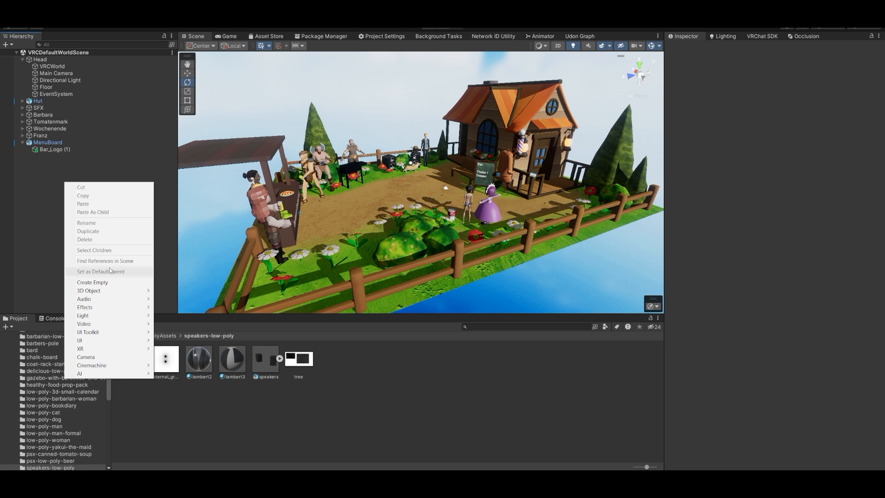
mouse_move(139, 292)
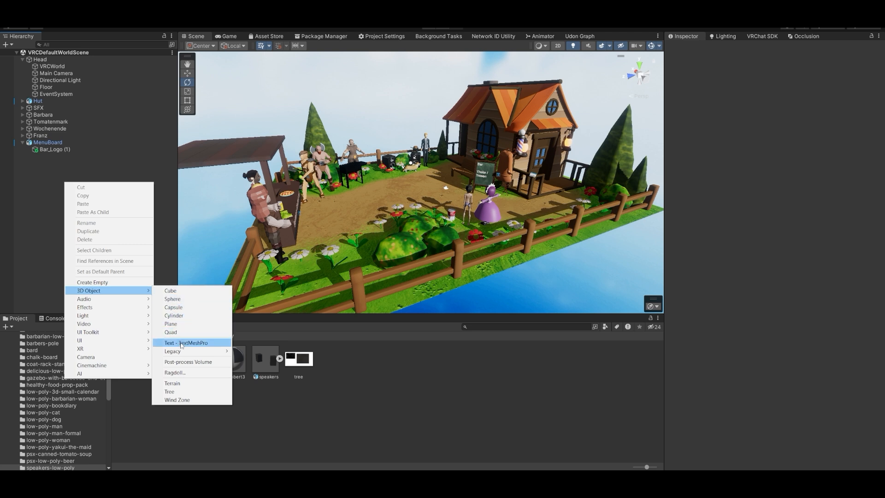
left_click(178, 392)
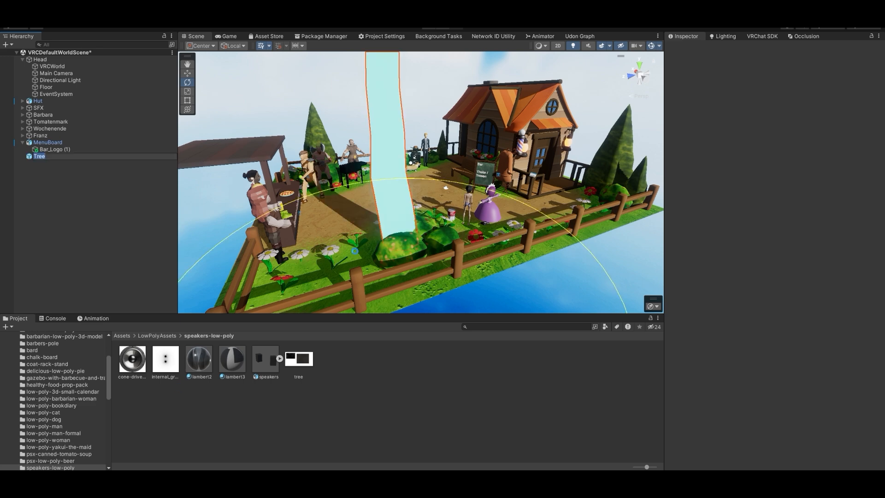
Step: Change the new tree's Tree Seed and reduce its Area Spread to 3.49
key("s")
right_click_drag(378, 224, 420, 108)
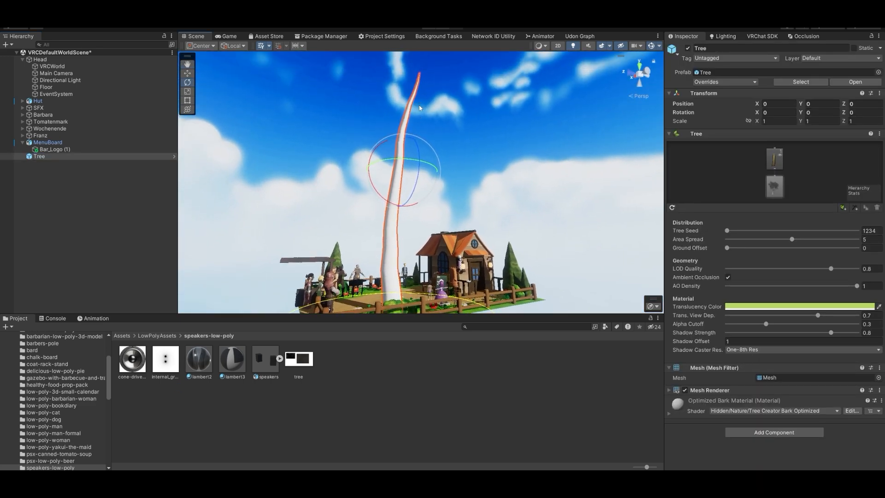
left_click_drag(727, 231, 775, 242)
right_click_drag(406, 225, 398, 259)
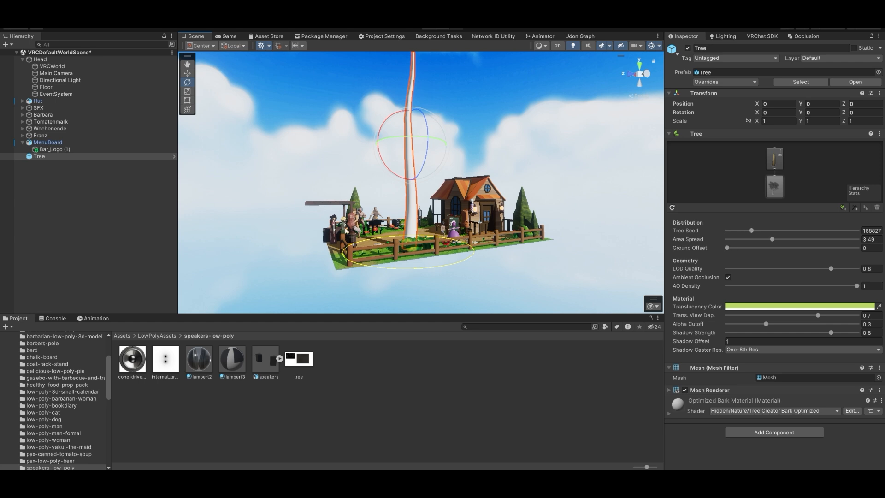
right_click_drag(432, 224, 429, 204)
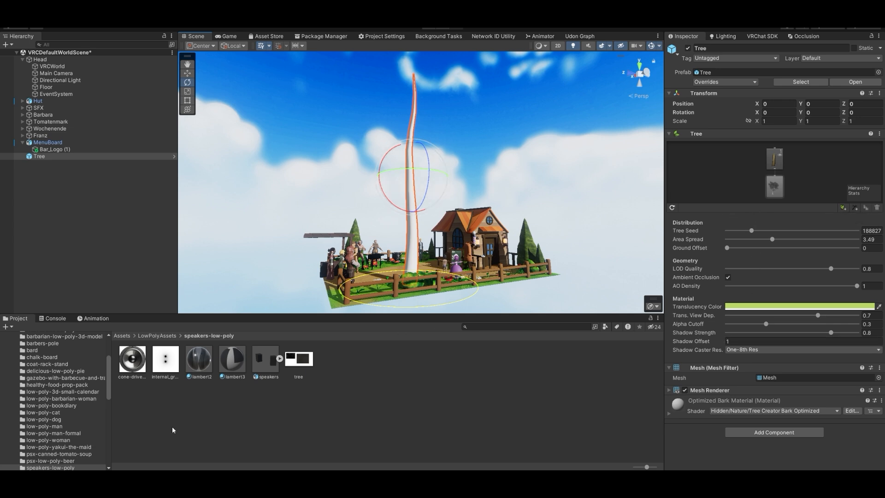
Step: Delete the Tree object from the scene
mouse_move(159, 488)
left_click(84, 156)
key("Delete")
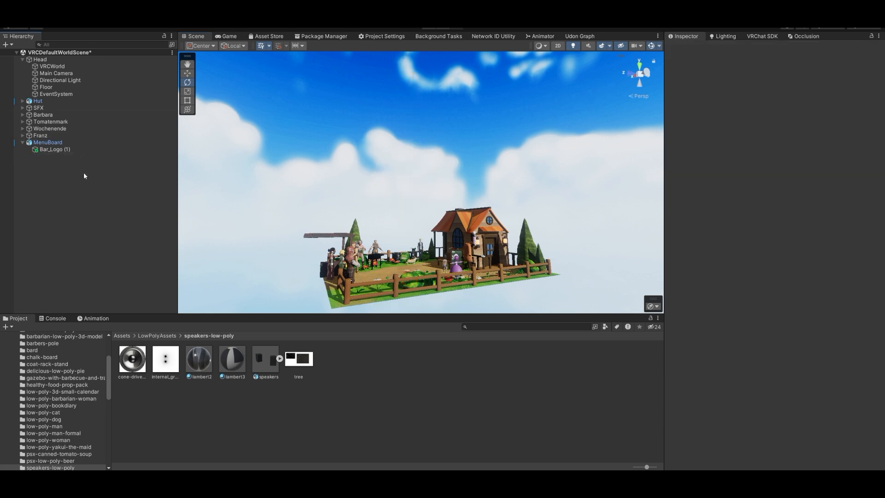
Step: Create a new Terrain 3D object at the root of the scene
right_click(84, 172)
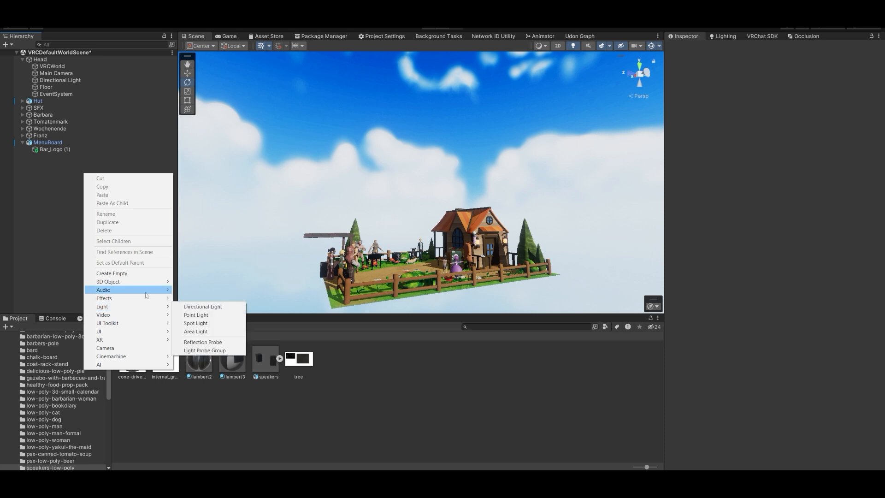
mouse_move(147, 294)
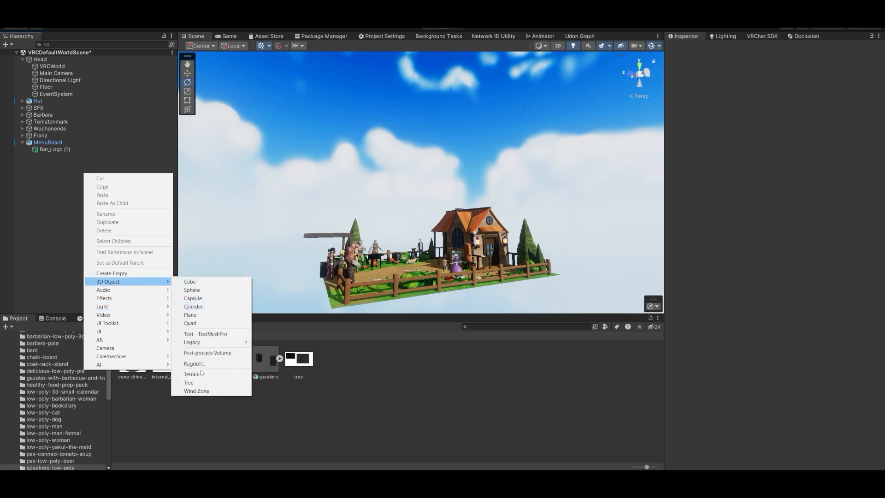
left_click(201, 376)
Step: Examine the new terrain's extent and position relative to the hut's small island
right_click_drag(453, 194, 362, 247)
key("w")
key("w")
key("a")
right_click_drag(401, 203, 408, 198)
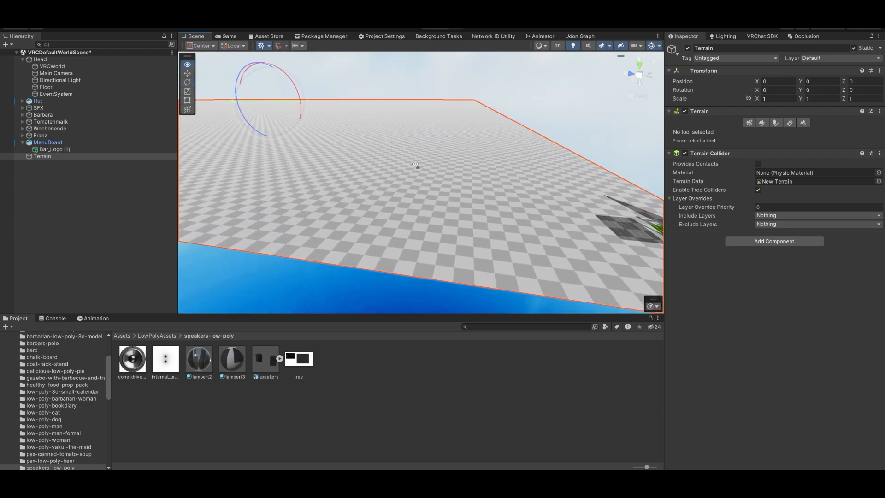
scroll(414, 165, "down", 10)
key("w")
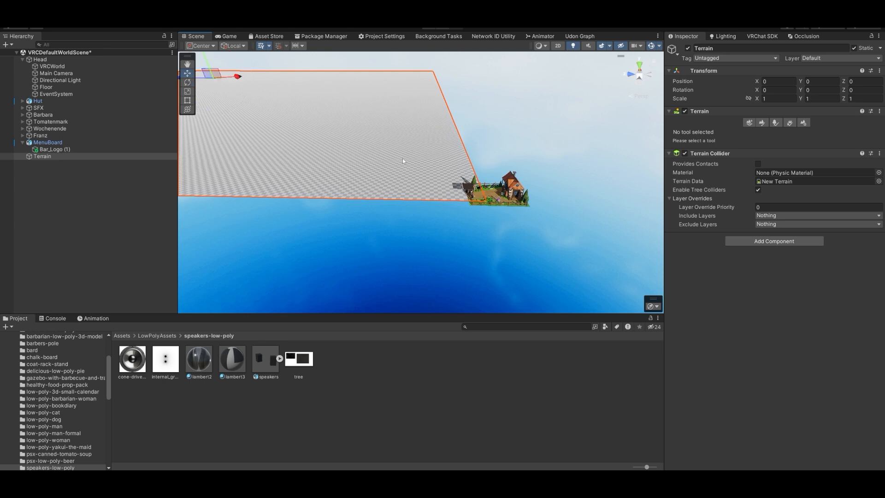
scroll(318, 101, "up", 3)
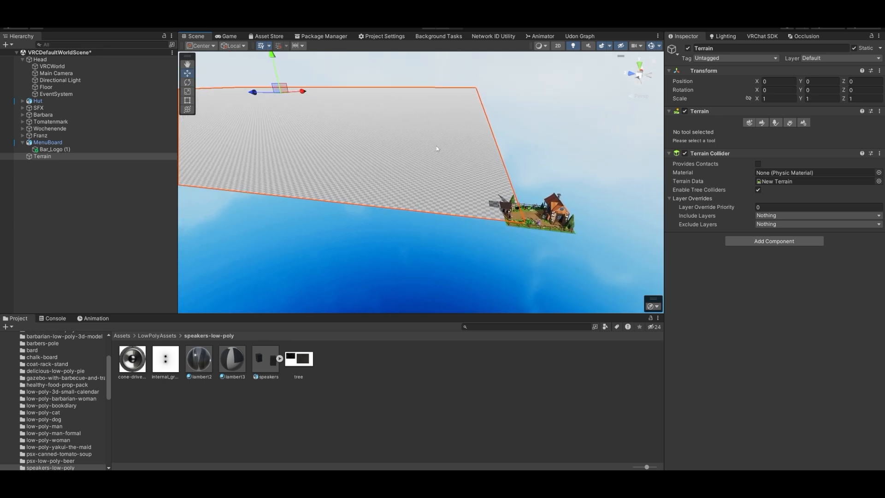
right_click_drag(422, 138, 399, 150)
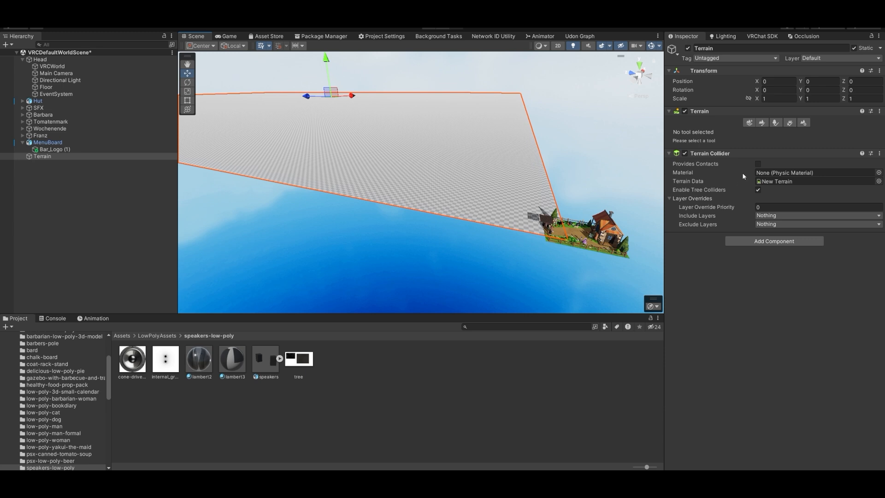
Step: Enable Provides Contacts on the Terrain Collider and set the terrain's Base Map Distance to 907
left_click(757, 164)
left_click(803, 122)
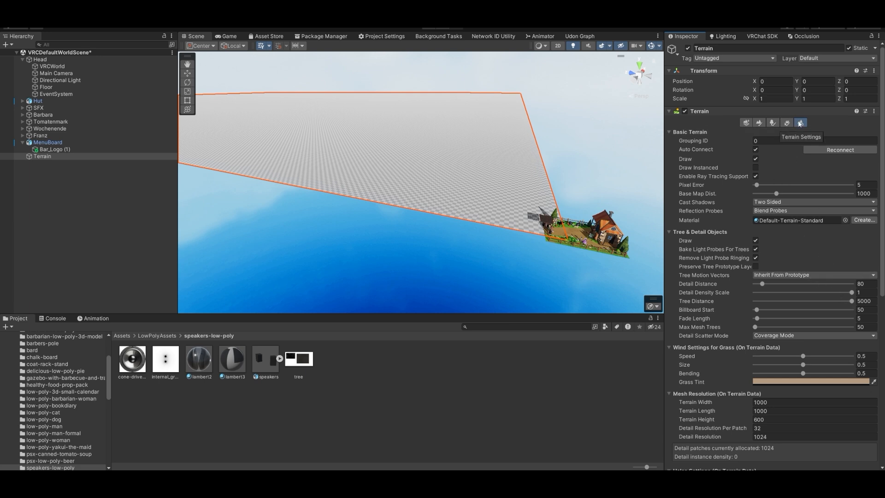
left_click_drag(781, 193, 778, 194)
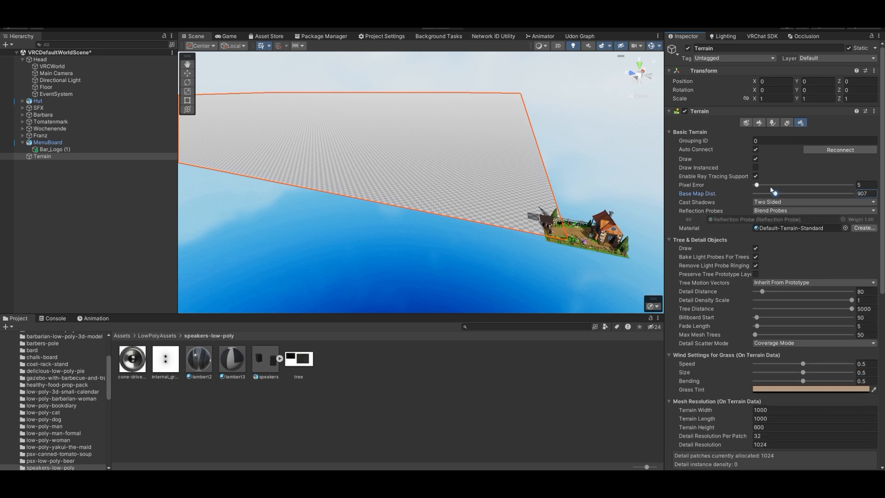
Step: Set the Terrain Width and Terrain Length to 100 and check the remaining terrain settings
scroll(768, 179, "down", 5)
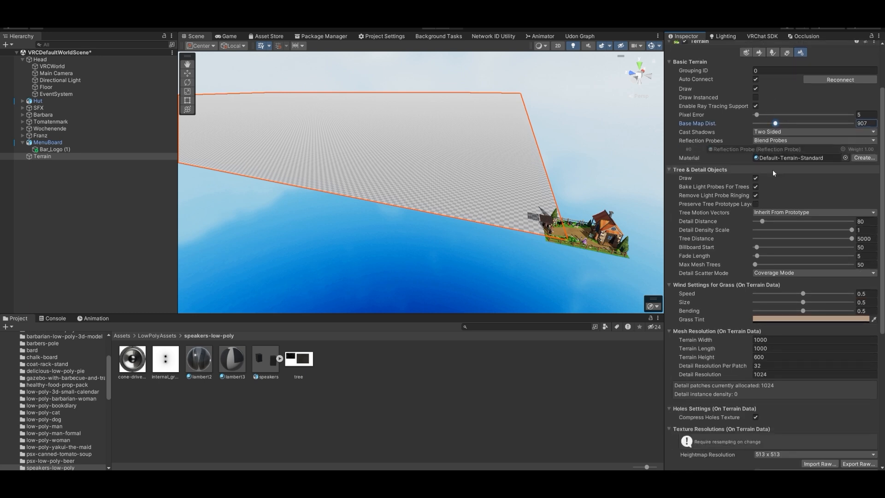
scroll(774, 169, "down", 2)
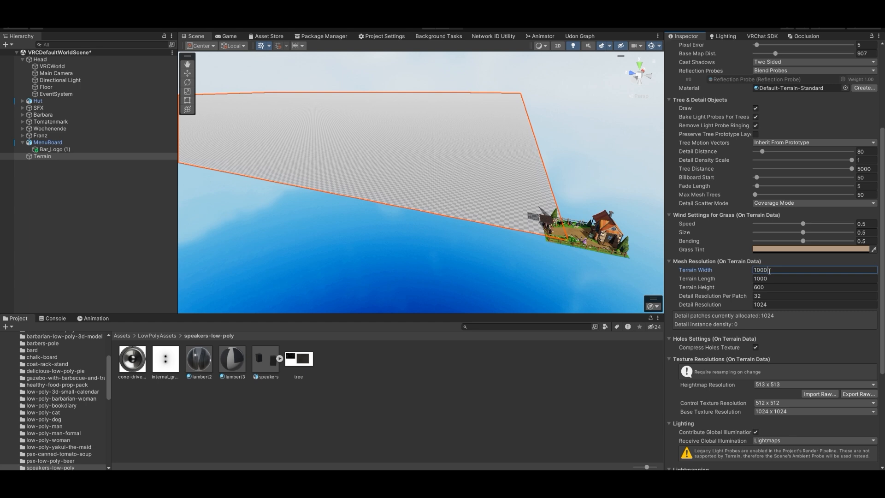
key("Tab")
scroll(771, 279, "up", 3)
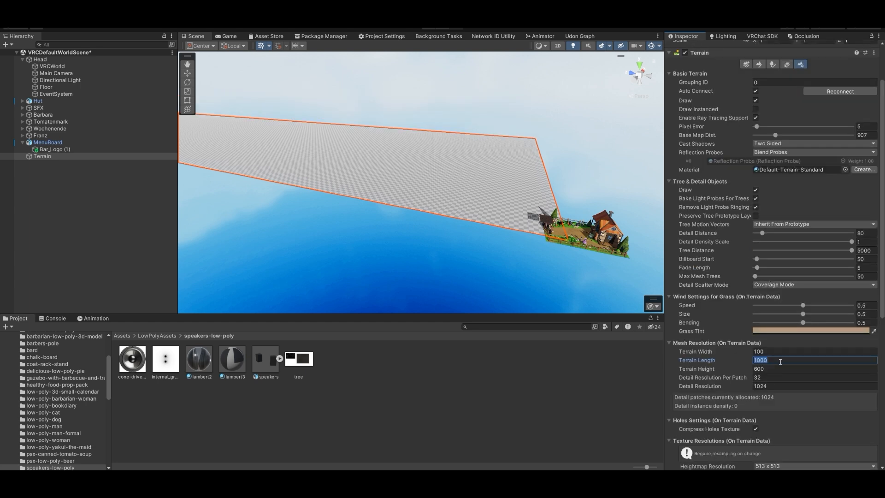
type("100")
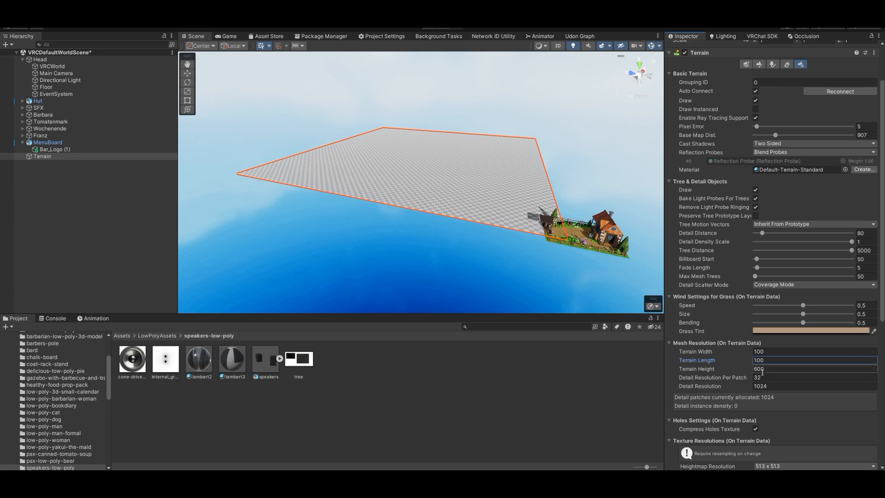
scroll(772, 372, "down", 10)
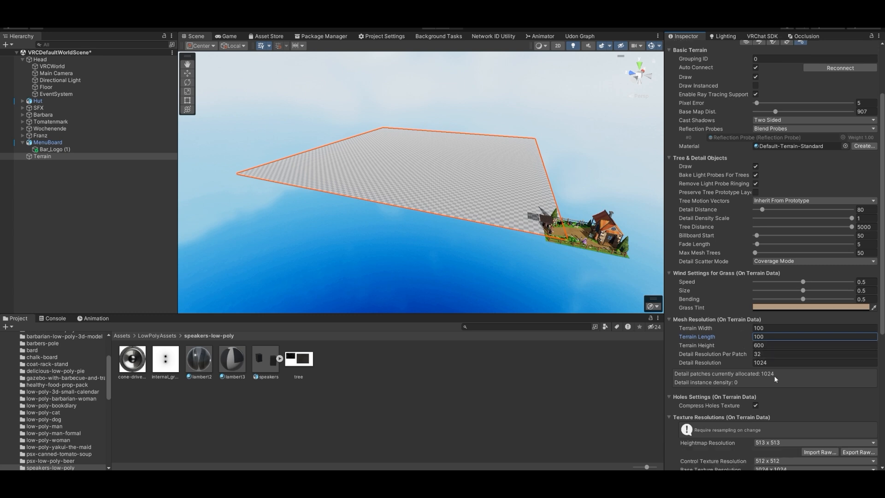
scroll(775, 376, "down", 4)
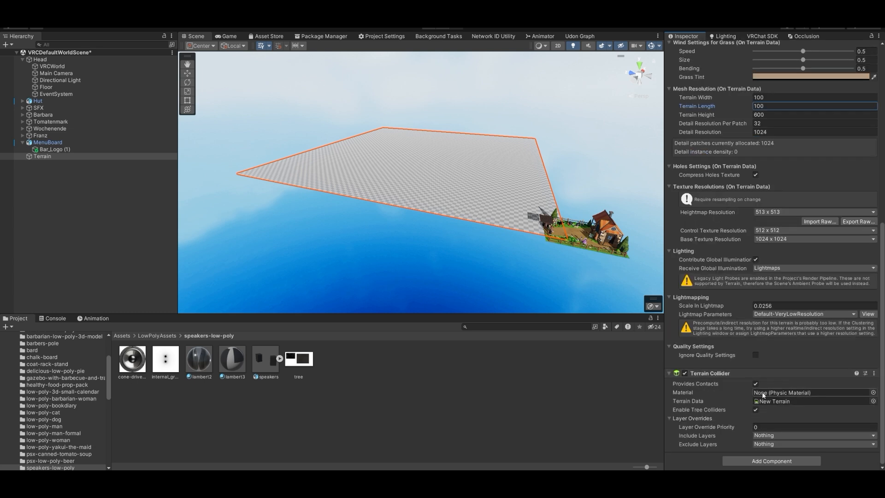
scroll(763, 244, "up", 17)
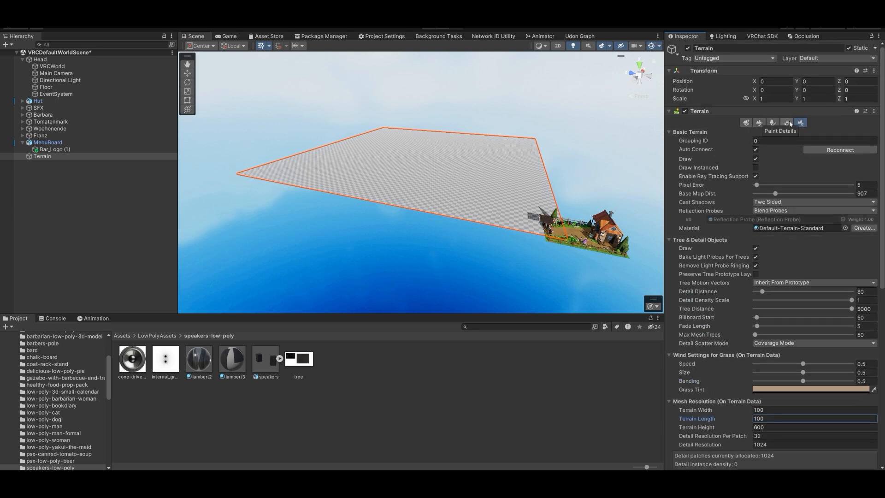
Step: Raise a rocky hill near the terrain's edge using Raise or Lower Terrain
left_click(761, 123)
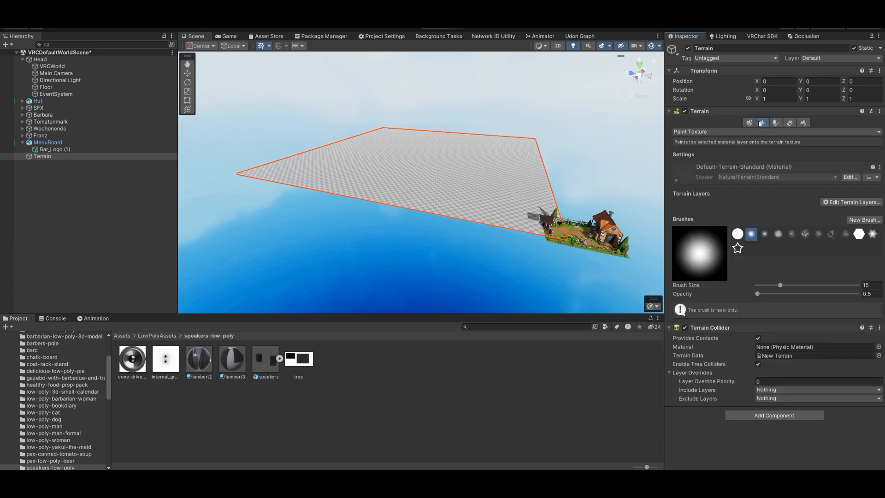
mouse_move(471, 203)
right_mouse_down()
mouse_move(482, 188)
mouse_move(440, 227)
right_mouse_up()
key("w")
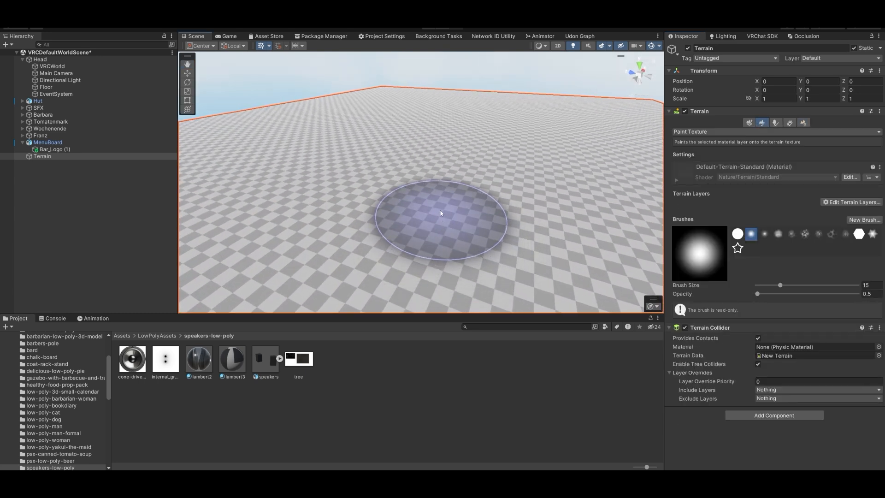
mouse_move(407, 190)
right_mouse_down()
mouse_move(407, 202)
mouse_move(390, 206)
right_mouse_up()
key("s")
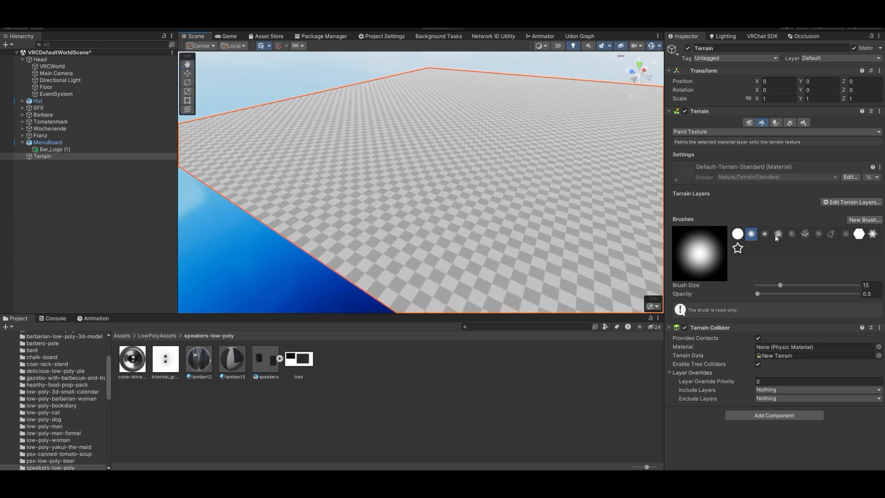
left_click(749, 131)
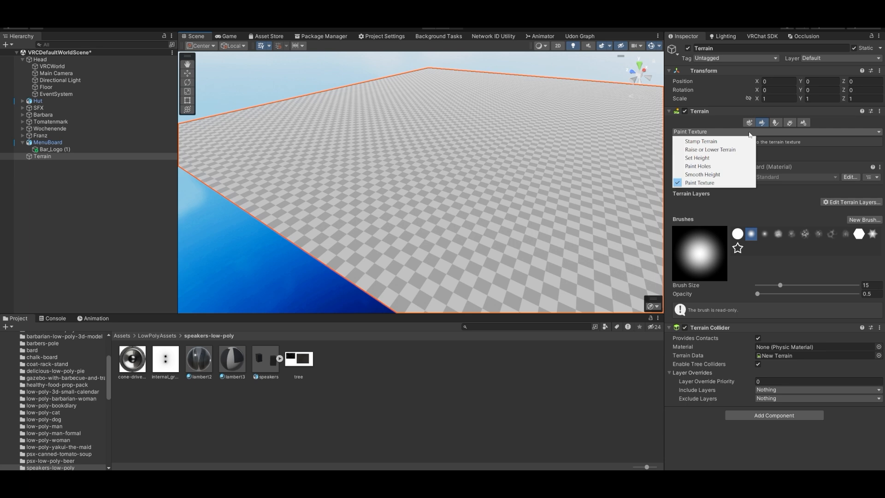
left_click(728, 152)
mouse_move(473, 200)
left_mouse_down()
mouse_move(483, 170)
mouse_move(488, 184)
mouse_move(612, 162)
left_mouse_up()
mouse_move(417, 196)
right_mouse_down()
mouse_move(472, 199)
mouse_move(484, 191)
right_mouse_up()
mouse_move(484, 191)
left_mouse_down()
mouse_move(476, 177)
mouse_move(443, 166)
mouse_move(441, 154)
mouse_move(446, 172)
mouse_move(420, 181)
left_mouse_up()
left_click_drag(420, 181, 502, 195, "alt")
Step: Raise another hill with the cloud-textured brush and a flat-topped plateau beside it with the solid round brush
left_click(779, 183)
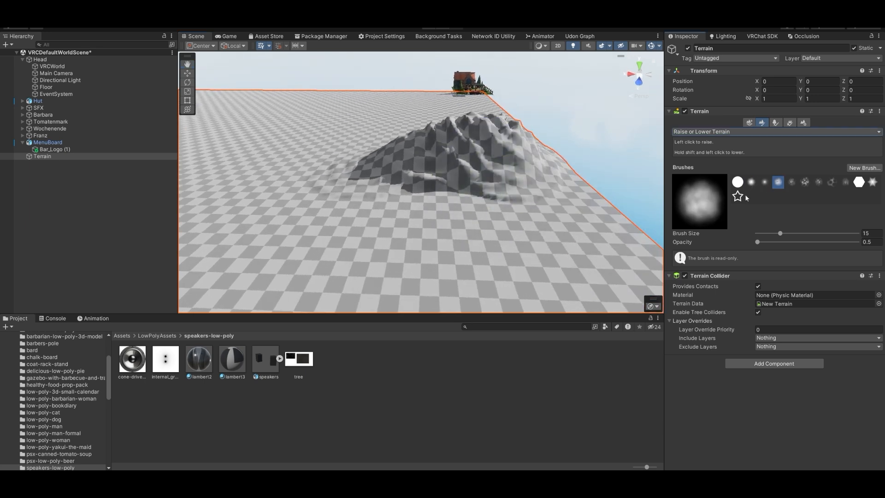
left_click_drag(452, 245, 458, 214)
left_click(738, 182)
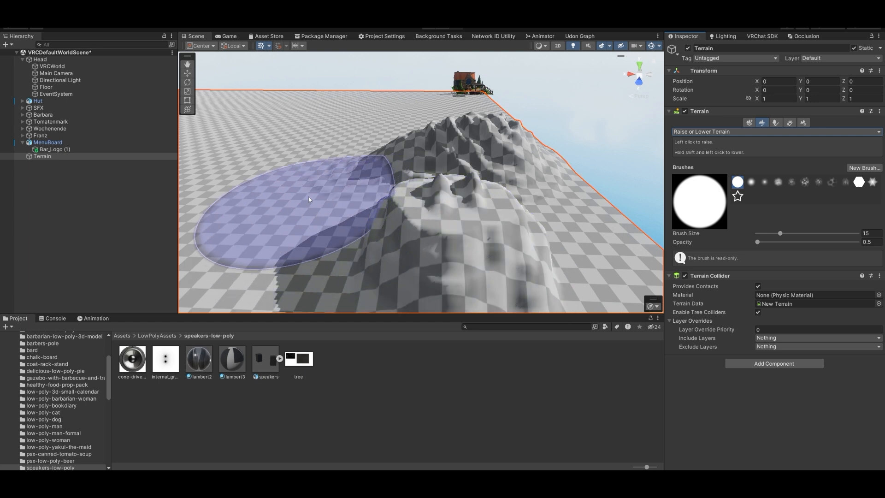
mouse_move(314, 186)
left_mouse_down()
mouse_move(311, 146)
mouse_move(339, 193)
mouse_move(450, 203)
mouse_move(378, 184)
left_mouse_up()
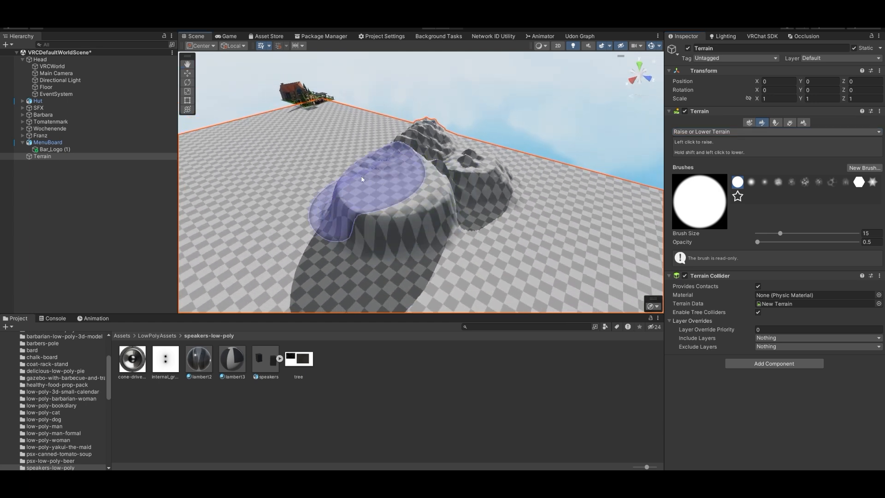
mouse_move(426, 203)
right_mouse_down()
mouse_move(409, 235)
mouse_move(443, 190)
mouse_move(404, 191)
right_mouse_up()
key("w")
key("s")
Step: Raise a rounded hill in front of the plateau with the soft round brush
left_click(751, 182)
mouse_move(575, 257)
left_mouse_down()
mouse_move(572, 243)
mouse_move(549, 245)
left_mouse_up()
key("s")
right_click_drag(549, 244, 535, 281)
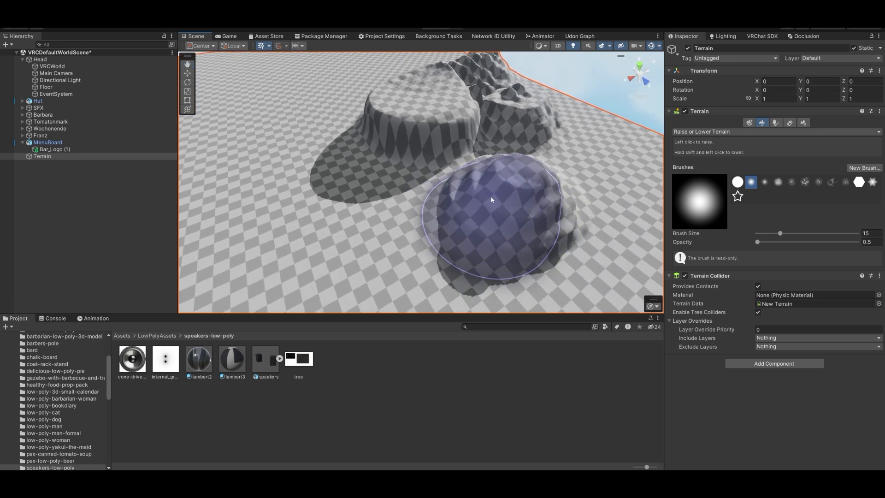
mouse_move(493, 191)
right_mouse_down()
mouse_move(521, 199)
mouse_move(496, 168)
right_mouse_up()
key("w")
left_click(803, 123)
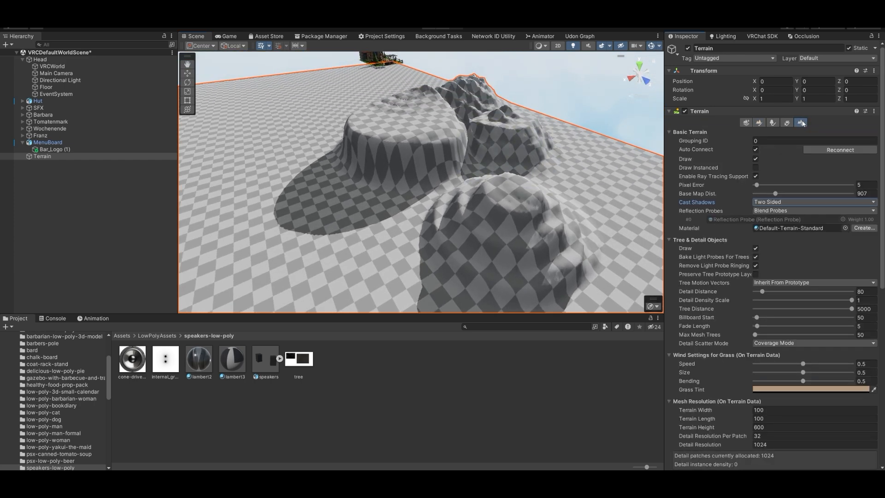
scroll(813, 319, "down", 5)
scroll(766, 308, "up", 3)
left_click(763, 124)
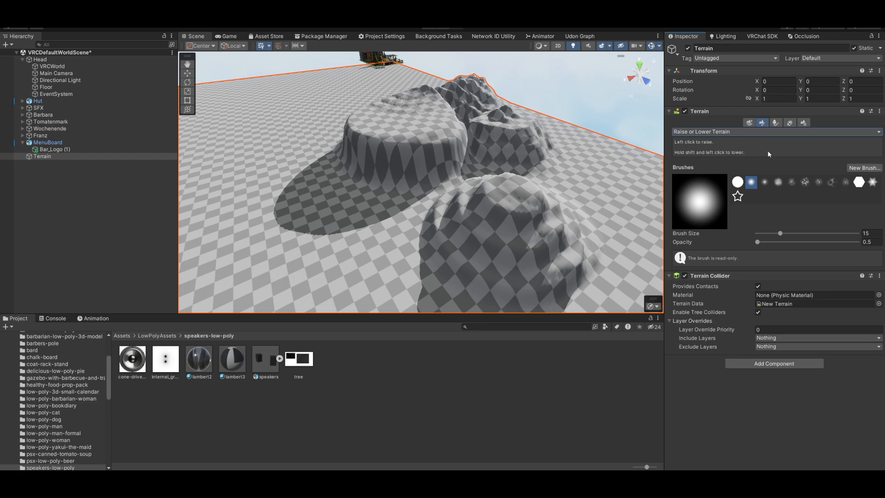
Step: Sculpt star-shaped walls and rough ridges across and around the existing hills with the star brush
left_click(737, 197)
left_click_drag(282, 237, 283, 238)
mouse_move(431, 216)
right_mouse_down()
mouse_move(362, 226)
mouse_move(449, 213)
right_mouse_up()
key("a")
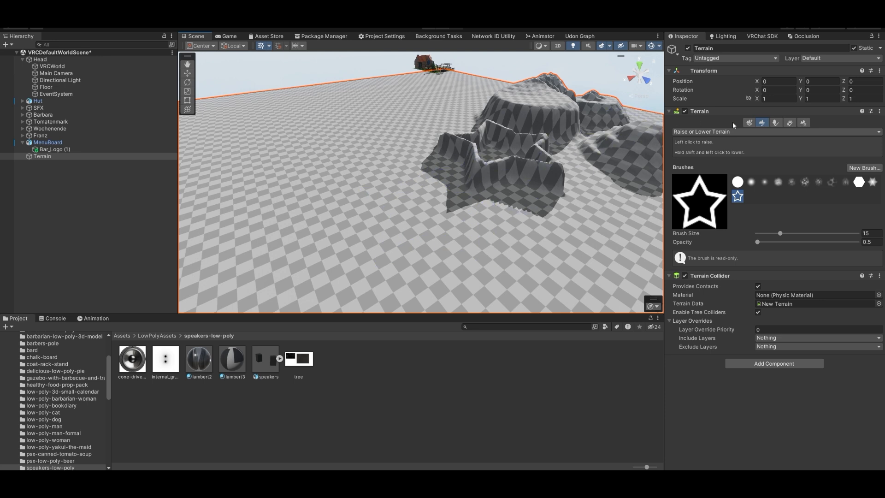
left_click_drag(372, 213, 371, 216)
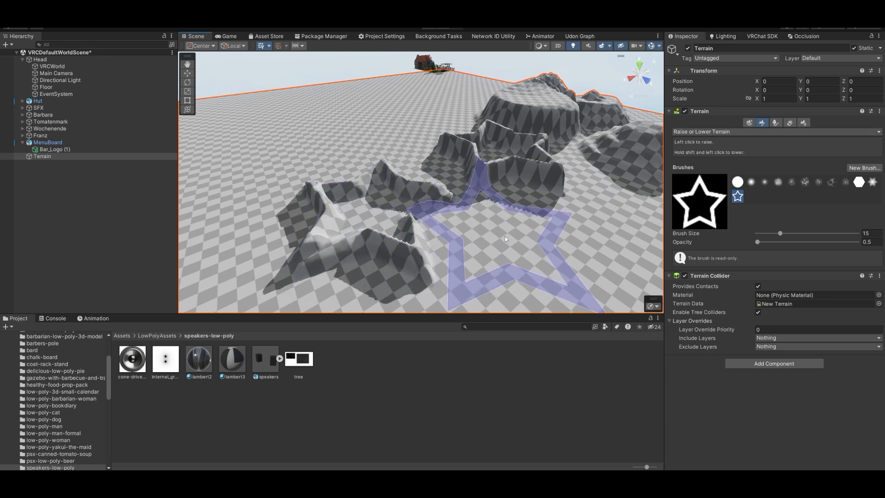
right_click_drag(501, 229, 591, 233)
mouse_move(395, 131)
left_mouse_down()
mouse_move(387, 124)
mouse_move(383, 139)
mouse_move(385, 122)
mouse_move(390, 134)
mouse_move(369, 147)
mouse_move(384, 137)
mouse_move(389, 92)
mouse_move(383, 97)
mouse_move(485, 103)
mouse_move(406, 141)
mouse_move(392, 161)
mouse_move(309, 207)
mouse_move(452, 115)
mouse_move(445, 139)
mouse_move(463, 156)
mouse_move(467, 193)
mouse_move(544, 129)
mouse_move(502, 224)
mouse_move(494, 193)
mouse_move(457, 152)
mouse_move(486, 162)
left_mouse_up()
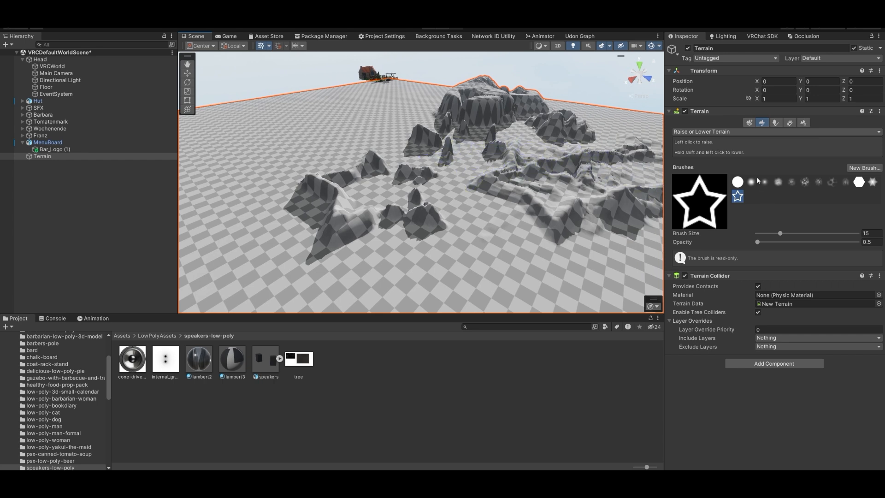
Step: Sculpt a star-based cluster of tall spires on open terrain using Set Height at 15 with the star brush
left_click(752, 132)
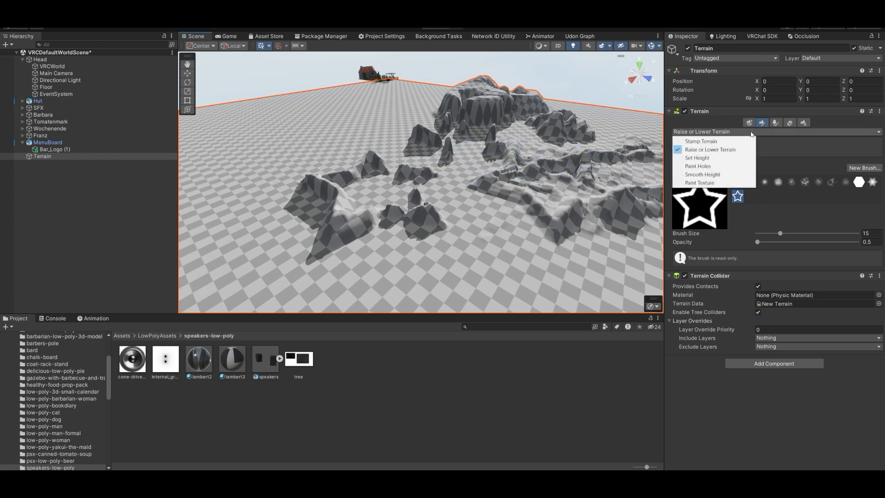
left_click(727, 159)
right_click_drag(496, 173, 368, 183)
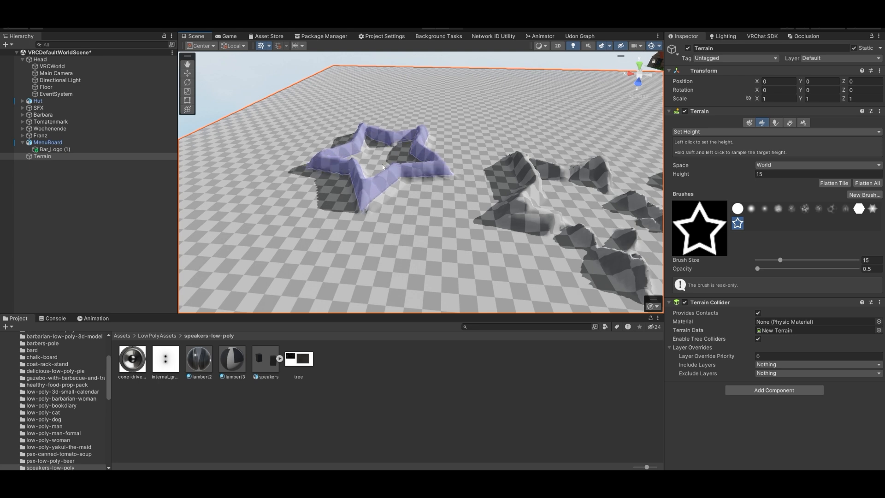
mouse_move(387, 158)
left_mouse_down()
mouse_move(406, 142)
mouse_move(386, 141)
mouse_move(409, 161)
left_mouse_up()
key("s")
right_click_drag(409, 161, 403, 162)
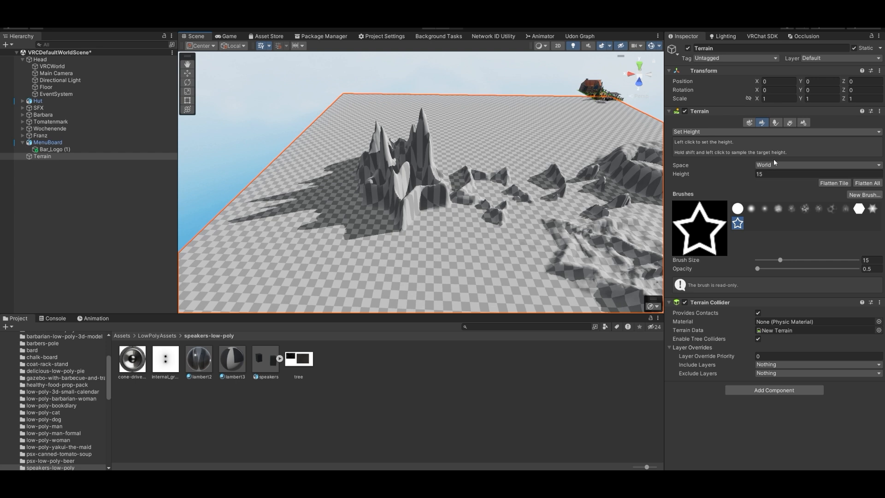
Step: Raise two flat-topped columns beside the spires using Set Height at 15 with the solid round brush, the second at size 8 and opacity 5.6
left_click(739, 210)
left_click_drag(411, 194, 408, 192)
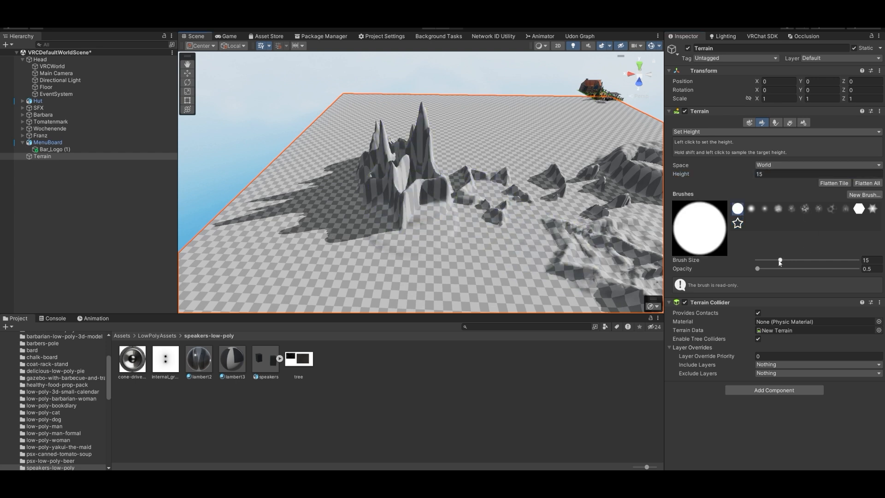
mouse_move(798, 261)
left_mouse_down()
mouse_move(822, 262)
mouse_move(779, 262)
left_mouse_up()
mouse_move(466, 251)
left_mouse_down()
mouse_move(460, 237)
mouse_move(477, 223)
left_mouse_up()
mouse_move(477, 224)
right_mouse_down()
mouse_move(527, 227)
mouse_move(526, 190)
right_mouse_up()
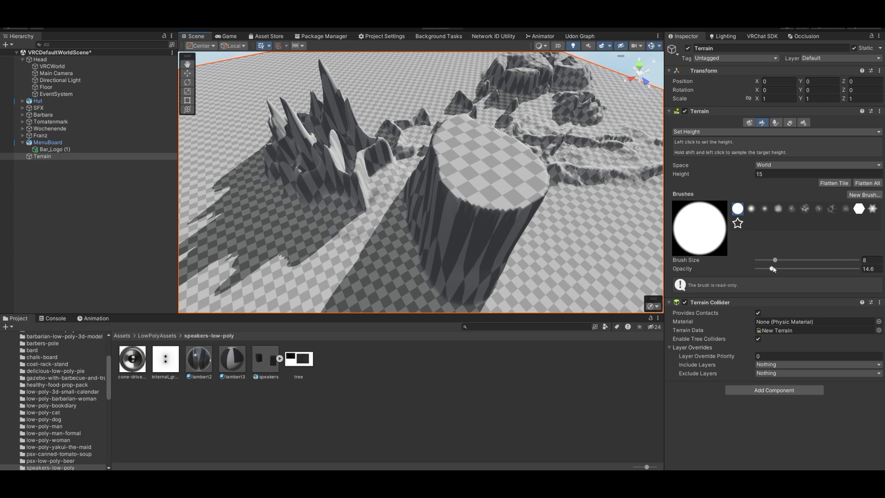
left_click_drag(763, 269, 763, 268)
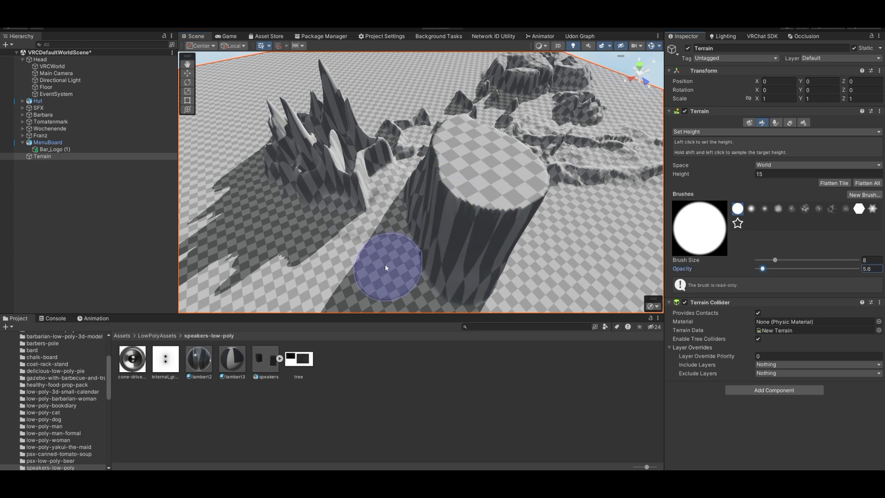
mouse_move(383, 252)
left_mouse_down()
mouse_move(367, 246)
mouse_move(373, 231)
left_mouse_up()
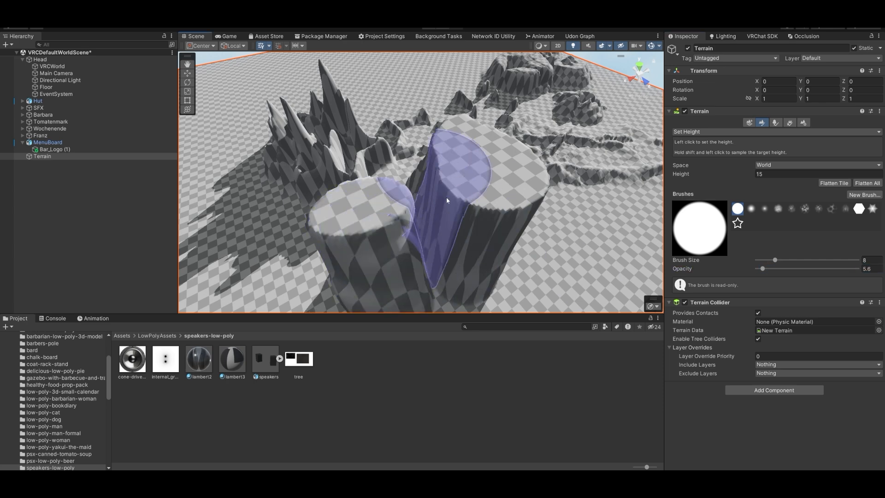
Step: Cut a rounded hole into the open flat terrain using Paint Holes with the size 8 solid round brush, and erase it again
right_click_drag(377, 170, 525, 146)
left_click(756, 132)
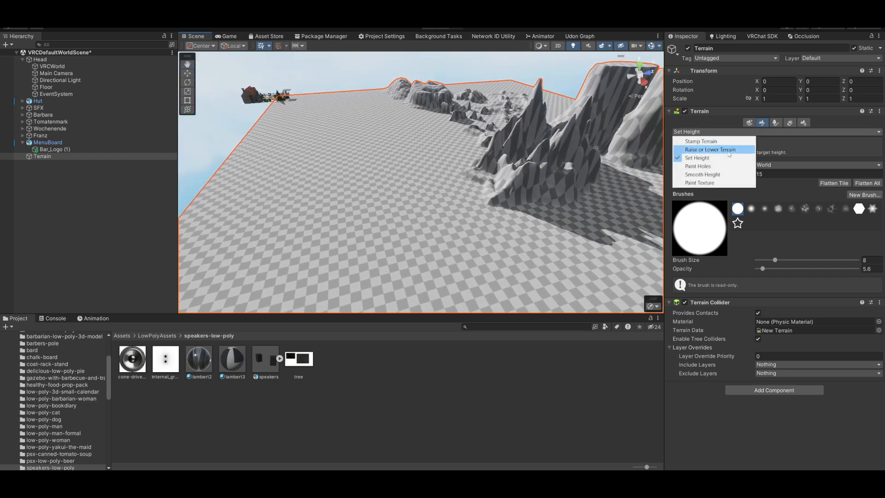
left_click(726, 166)
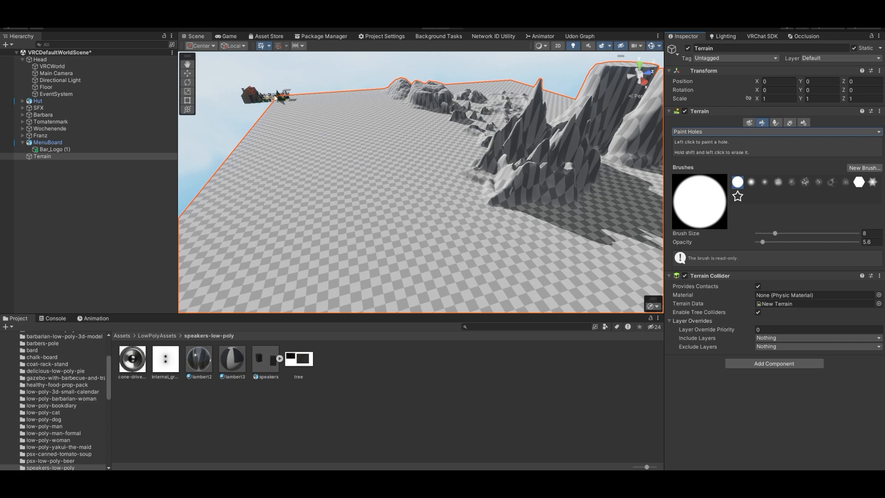
left_click(408, 232)
mouse_move(455, 283)
right_mouse_down()
mouse_move(454, 232)
mouse_move(442, 235)
mouse_move(434, 196)
mouse_move(388, 200)
right_mouse_up()
mouse_move(402, 167)
left_mouse_down()
mouse_move(452, 207)
mouse_move(500, 226)
left_mouse_up()
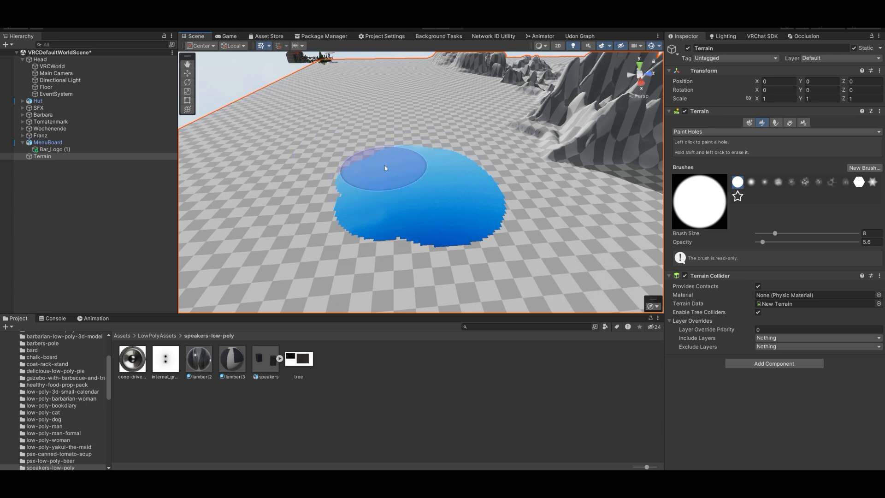
mouse_move(406, 164)
left_mouse_down()
mouse_move(425, 203)
mouse_move(408, 206)
left_mouse_up()
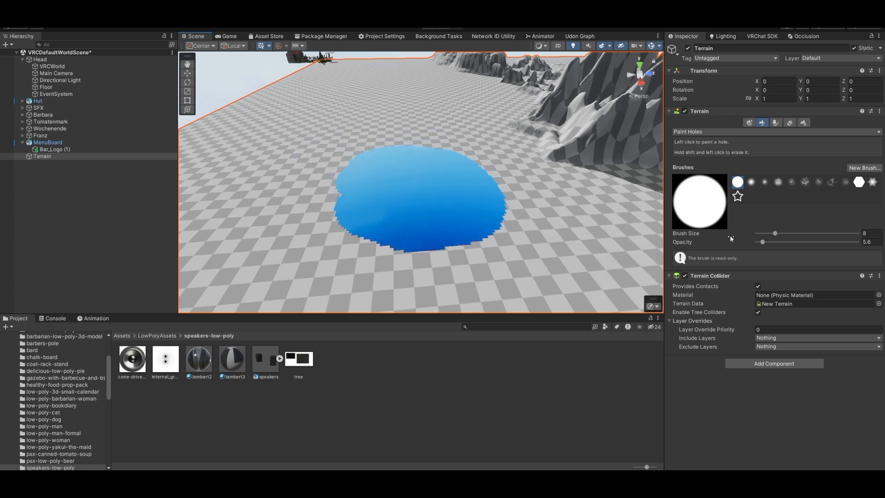
mouse_move(354, 199)
left_mouse_down("shift")
mouse_move(448, 237)
mouse_move(474, 198)
mouse_move(386, 160)
left_mouse_up("shift")
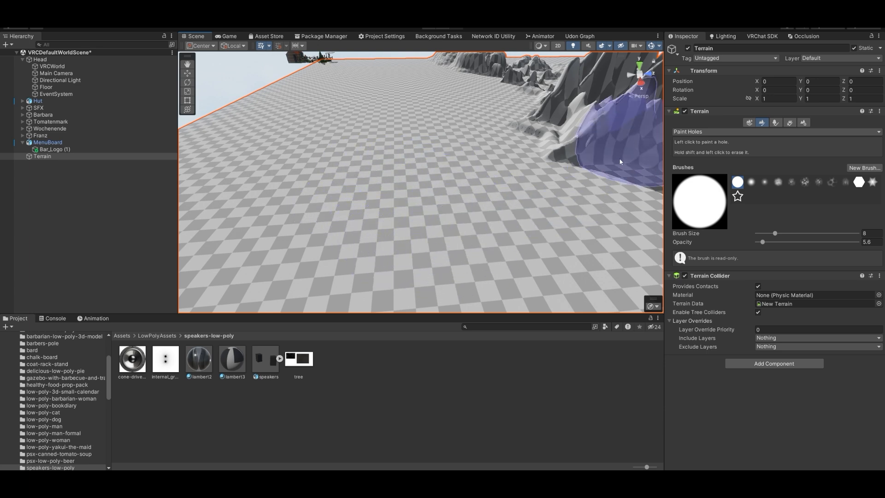
Step: Soften the rough hills and star-shaped ridges using Smooth Height with the solid round brush at size 8, raising its opacity to 25.2
left_click(707, 131)
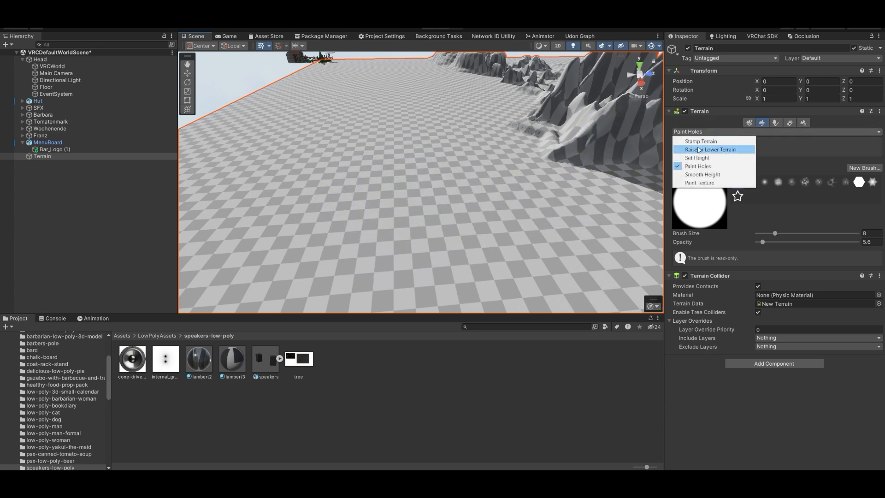
left_click(698, 174)
mouse_move(417, 181)
right_mouse_down()
mouse_move(513, 144)
mouse_move(501, 85)
mouse_move(322, 153)
mouse_move(414, 196)
right_mouse_up()
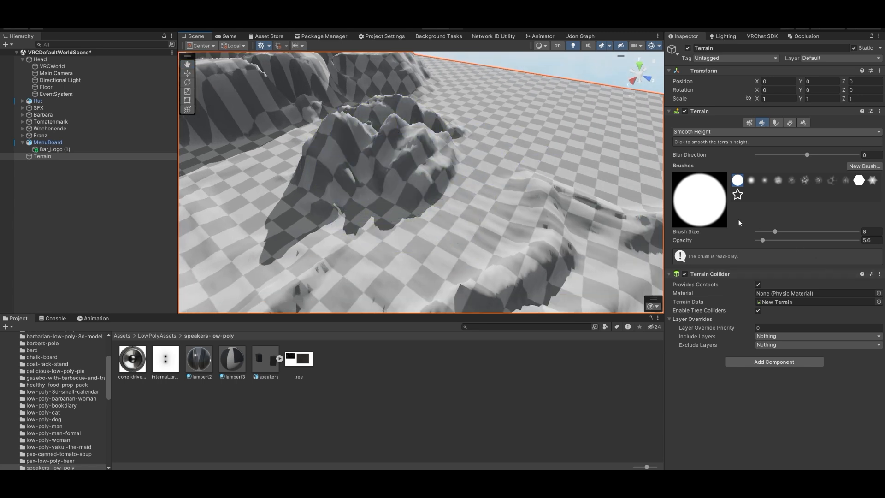
left_click_drag(763, 240, 782, 240)
mouse_move(378, 180)
left_mouse_down()
mouse_move(388, 107)
mouse_move(356, 121)
mouse_move(367, 117)
mouse_move(424, 168)
left_mouse_up()
mouse_move(424, 168)
right_mouse_down()
mouse_move(402, 218)
mouse_move(399, 207)
right_mouse_up()
key("s")
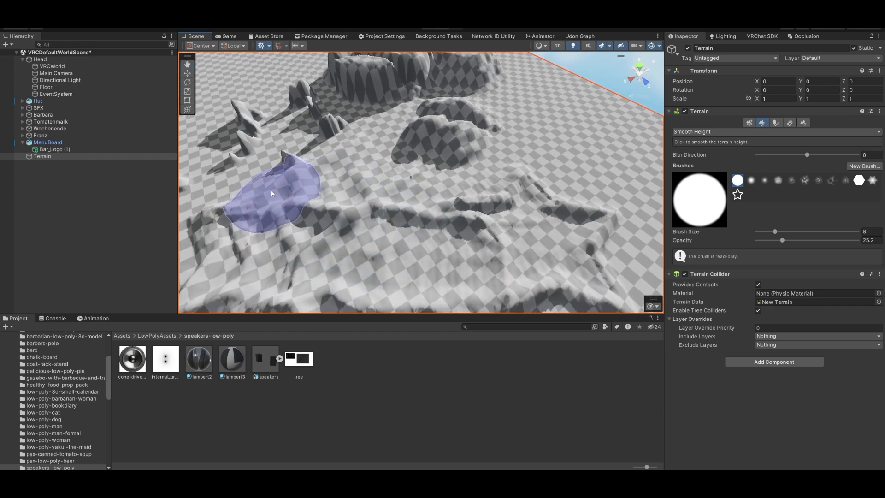
right_click_drag(339, 209, 320, 178)
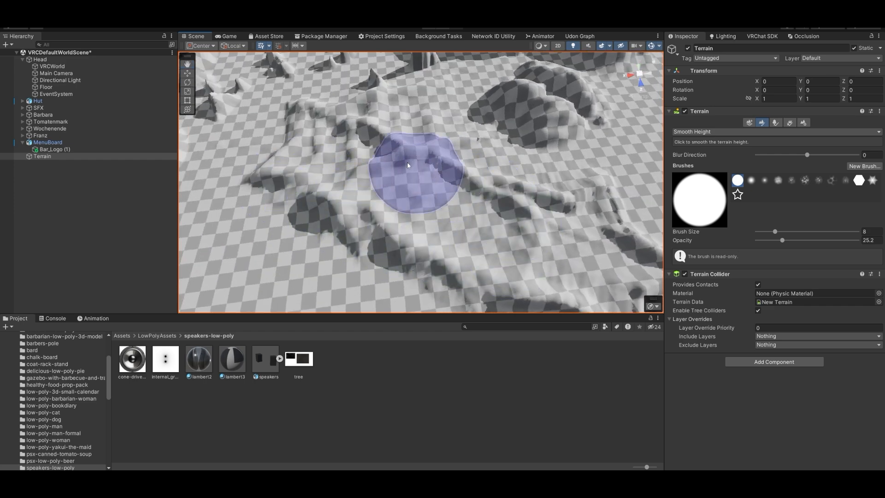
Step: Switch the terrain tool to Paint Texture and check the default terrain material's settings
left_click(755, 134)
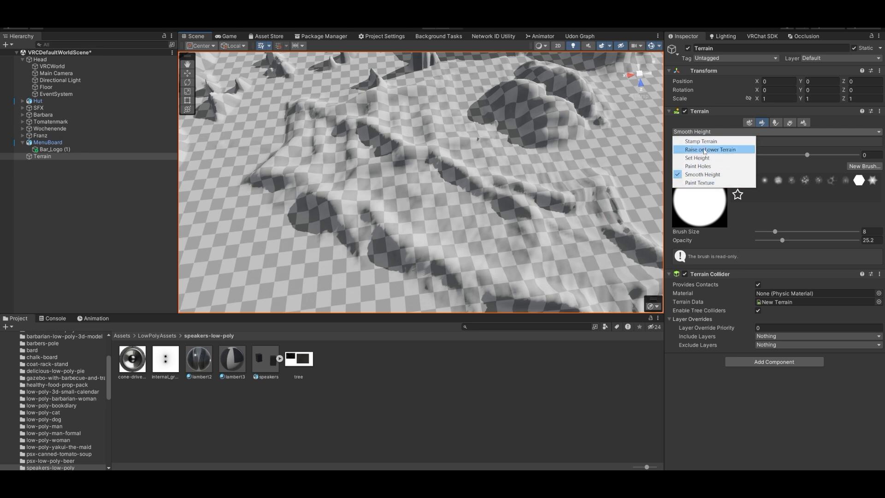
left_click(700, 183)
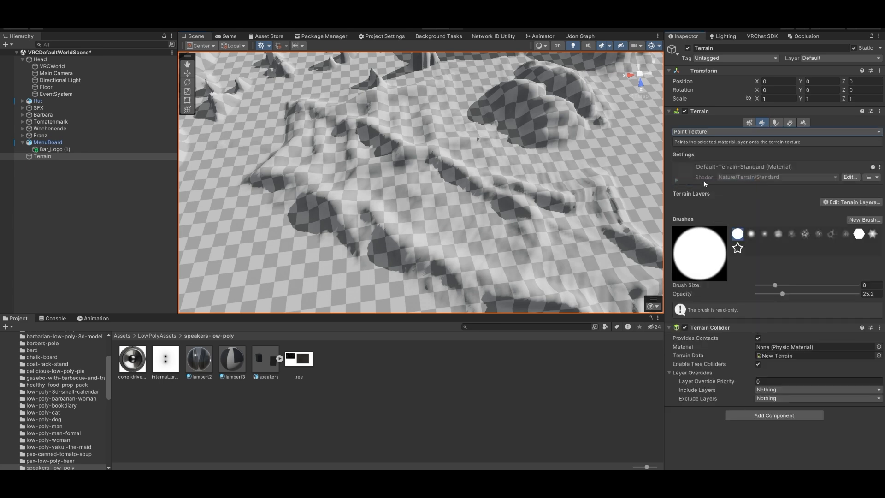
left_click(677, 181)
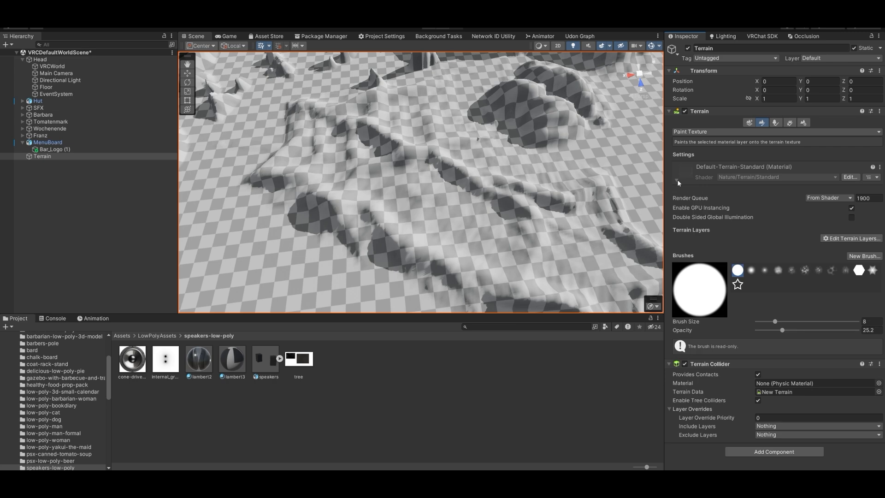
left_click(677, 180)
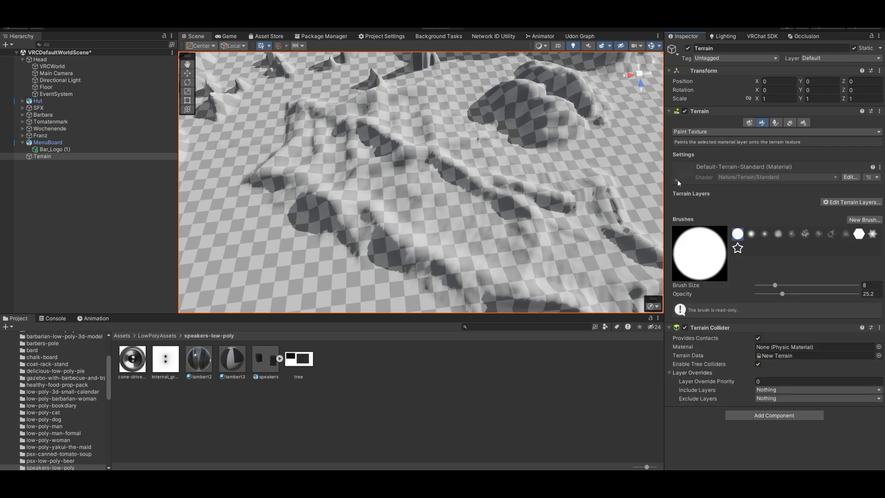
right_click_drag(608, 176, 555, 183)
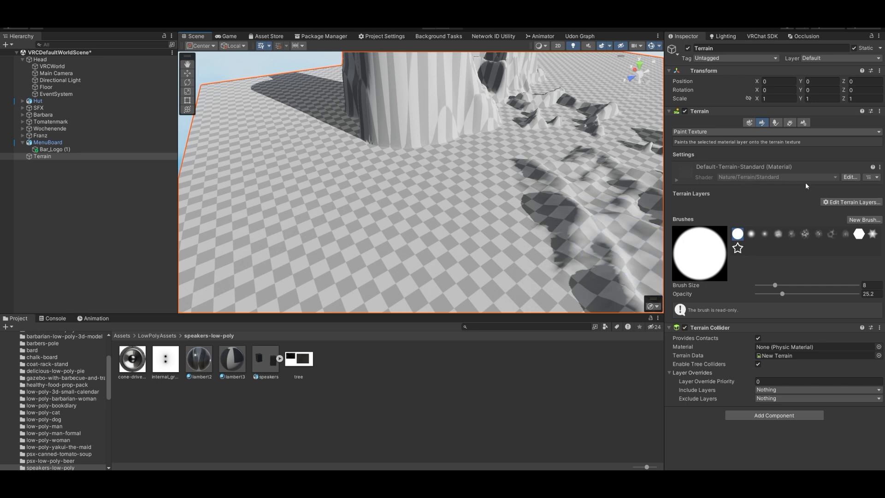
Step: Look through the project's textures available for creating a new terrain layer, without choosing one
left_click(854, 202)
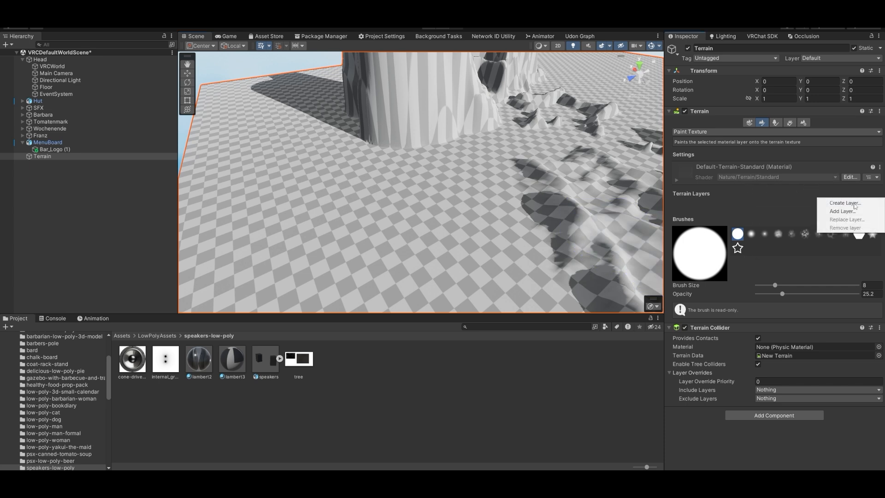
left_click(846, 202)
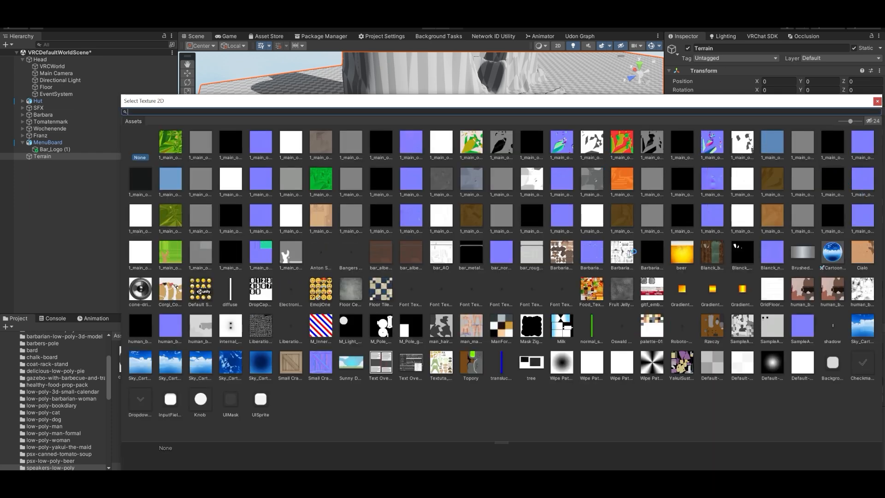
left_click(877, 101)
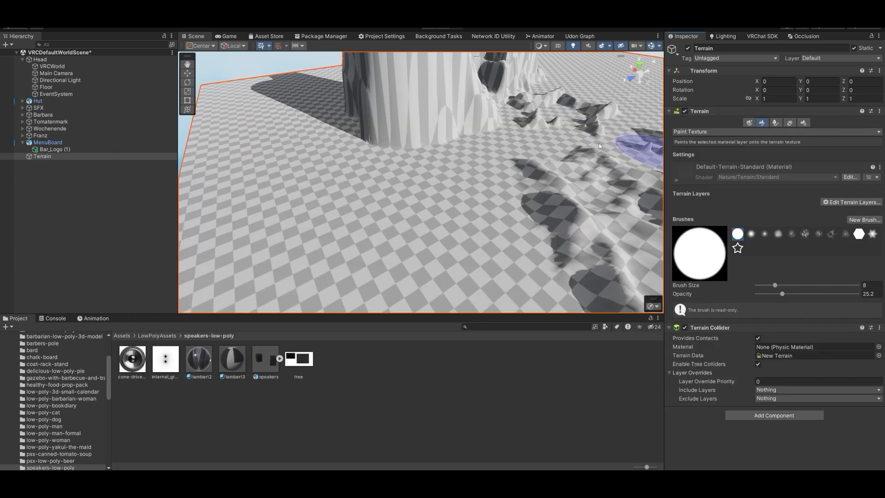
Step: List the account's own Asset Store packages in the Package Manager by showing My Assets
left_click(278, 37)
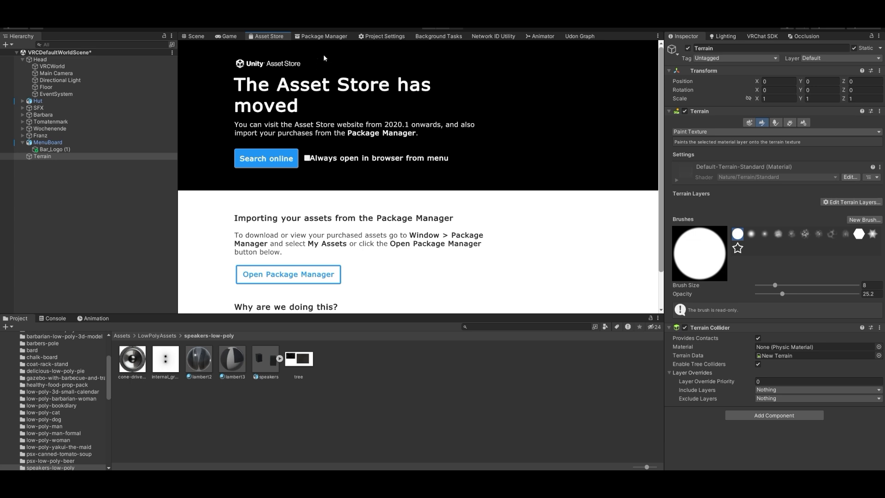
left_click(325, 36)
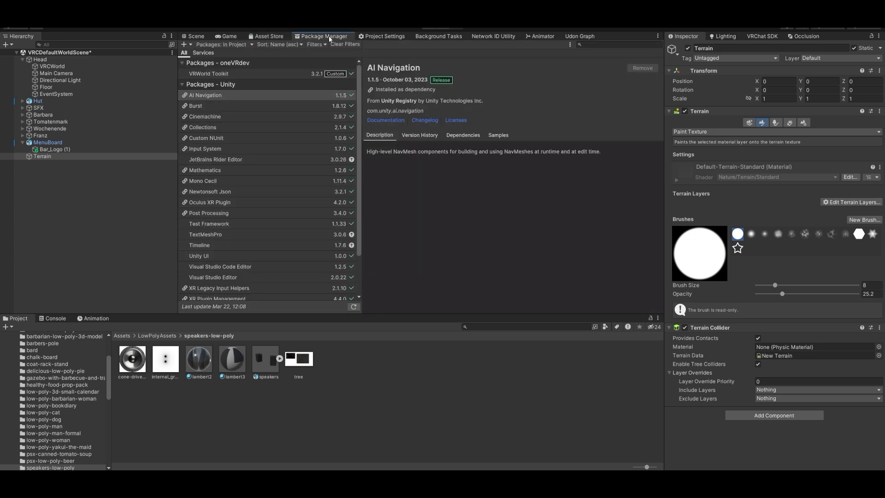
left_click(251, 44)
left_click(222, 73)
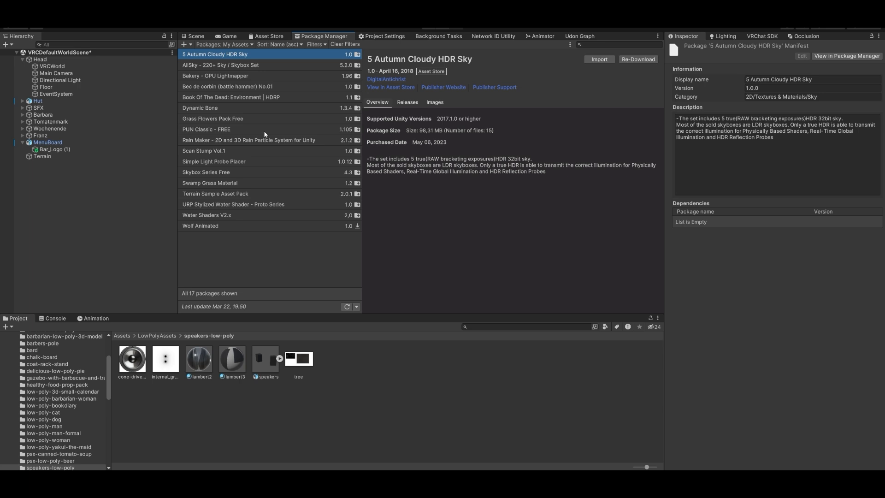
Step: Compare the package details of Terrain Sample Asset Pack and Swamp Grass Material, including their sizes
left_click(214, 194)
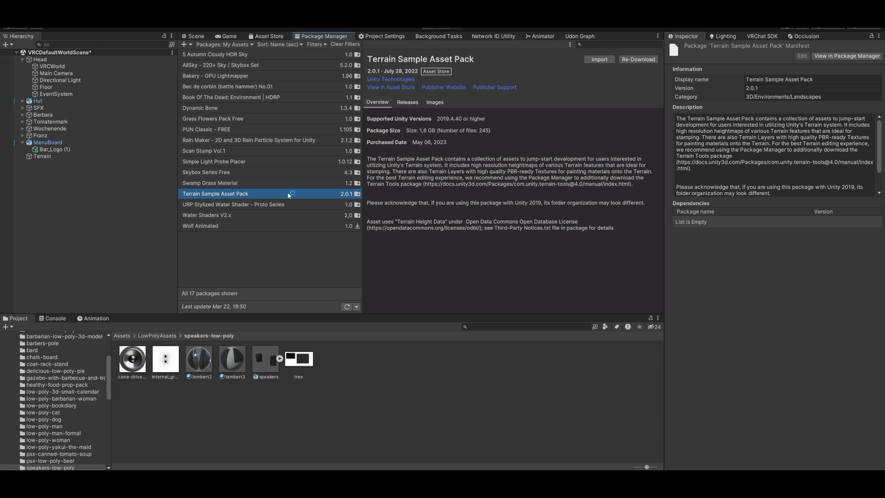
left_click(220, 184)
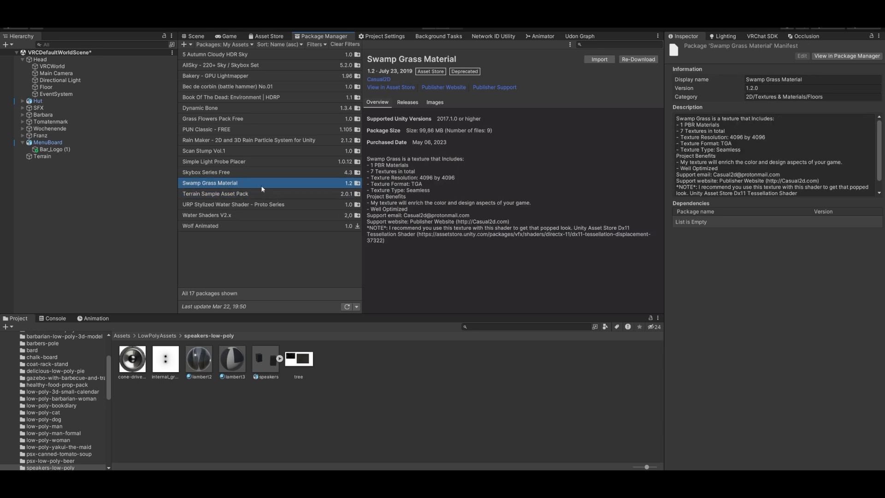
left_click(224, 195)
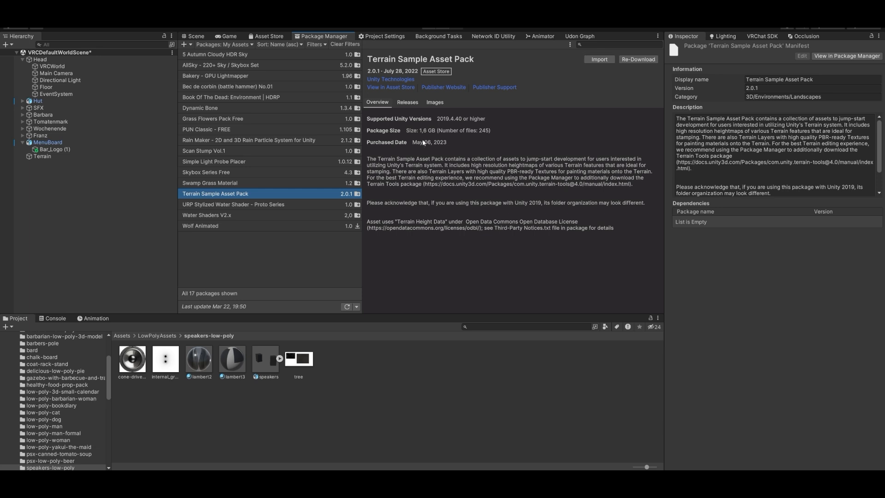
left_click(251, 183)
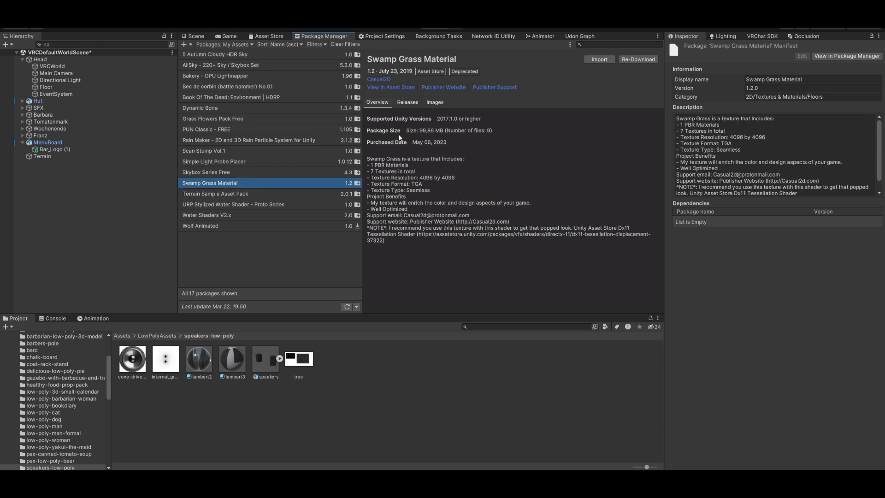
left_click(257, 196)
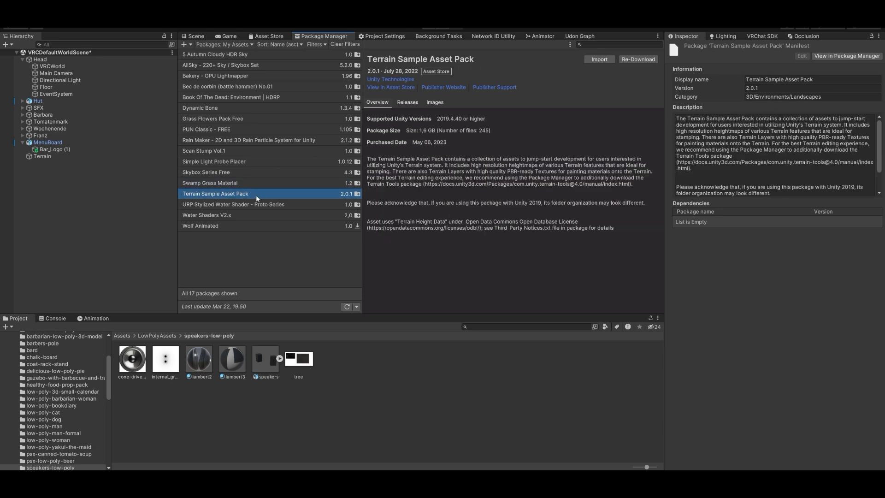
Step: Import the Swamp Grass Material package into the project with all of its files
left_click(223, 182)
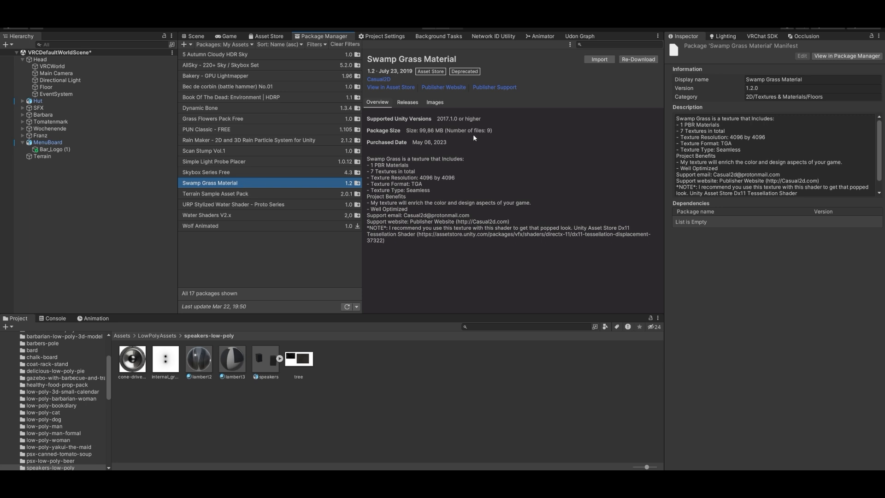
left_click(602, 59)
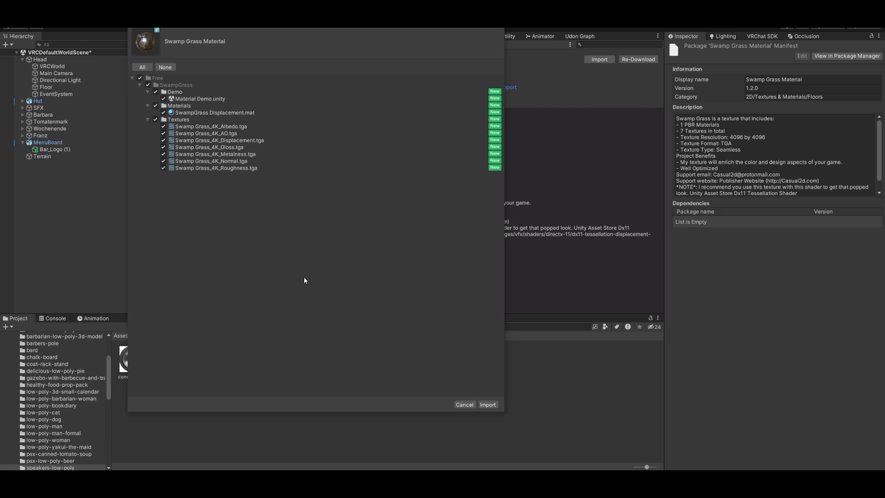
left_click(487, 404)
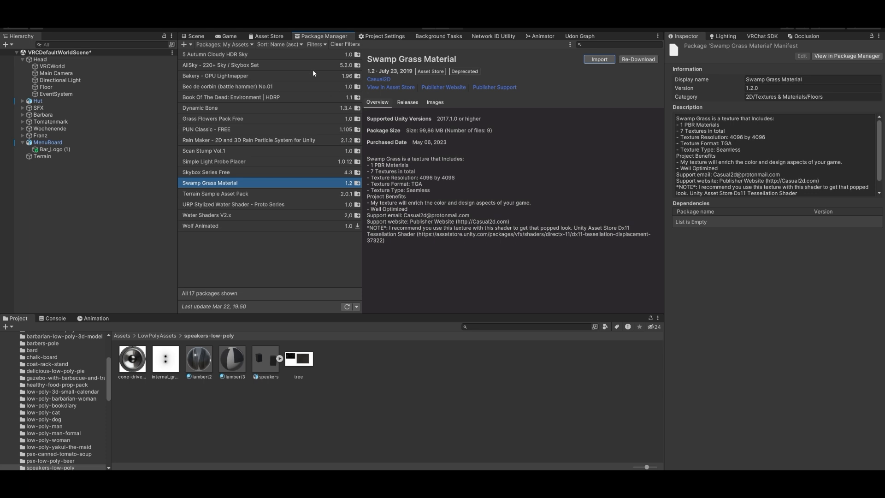
Step: Revisit the Asset Store page and the package list, and return to the Scene view of the terrain
left_click(270, 36)
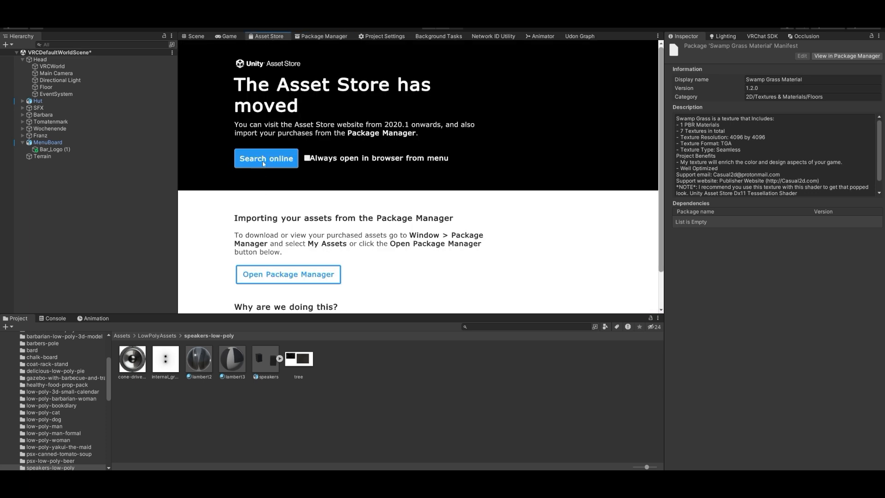
left_click(318, 37)
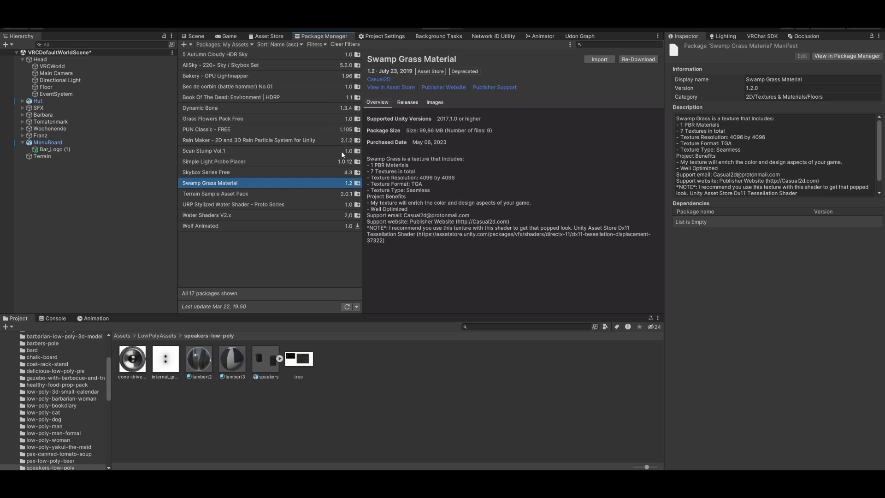
left_click(195, 36)
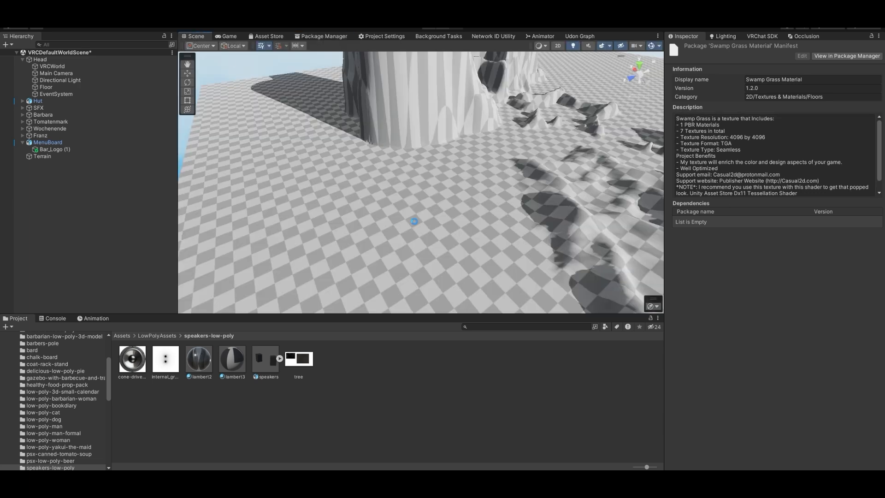
Step: Create a terrain layer for the terrain using the Swamp Grass_4K_Albedo texture
left_click(414, 221)
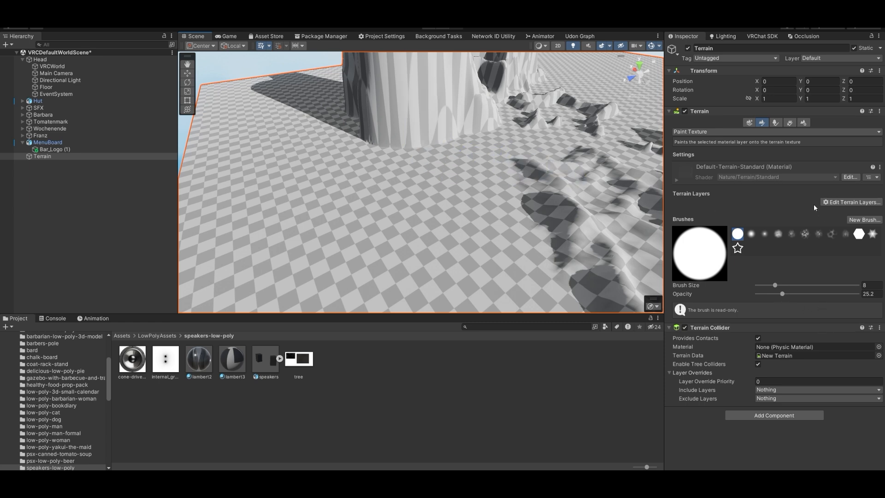
left_click(860, 202)
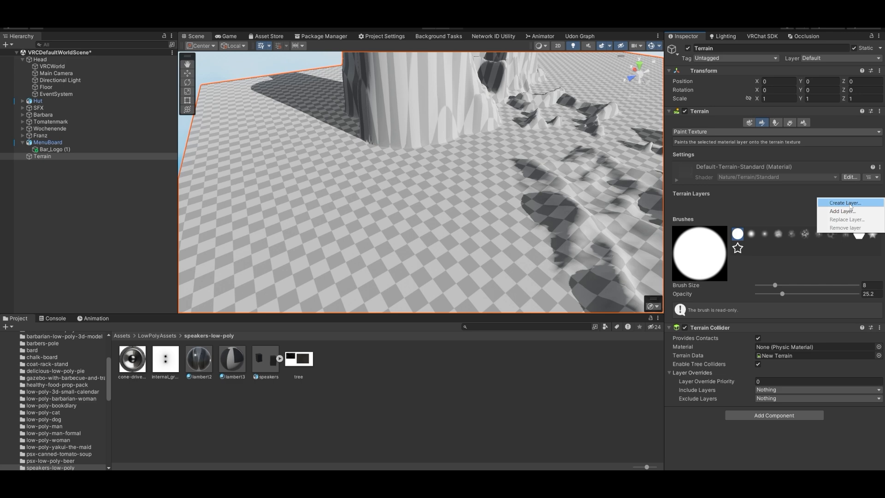
left_click(849, 203)
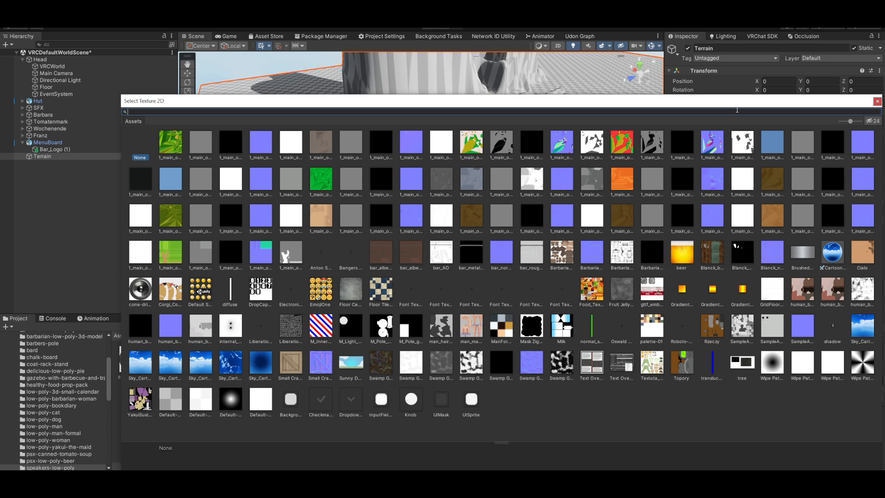
type("swa")
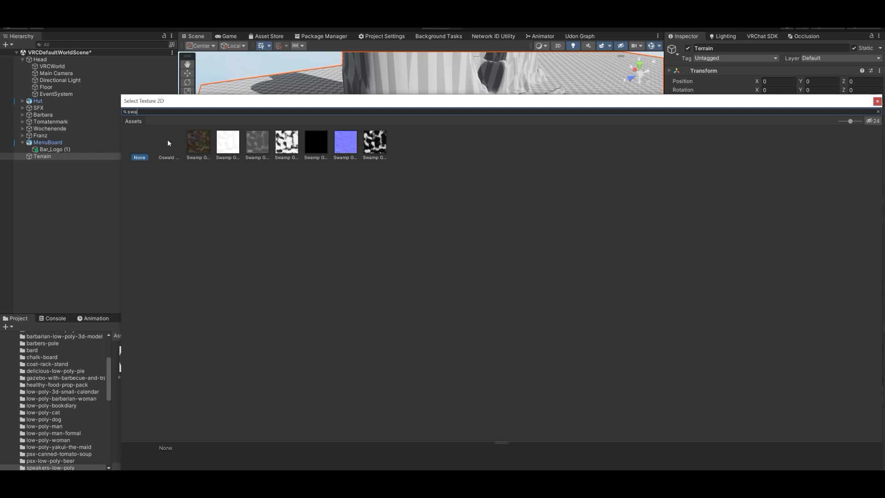
left_click(200, 147)
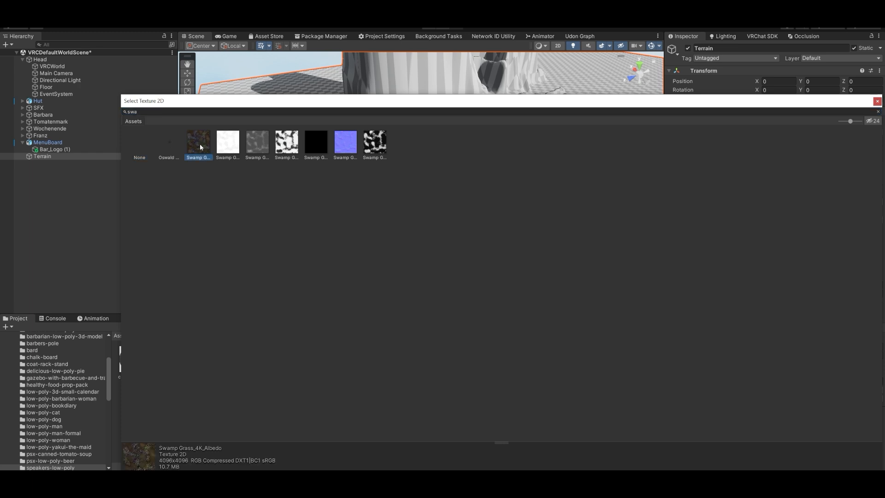
double_click(200, 147)
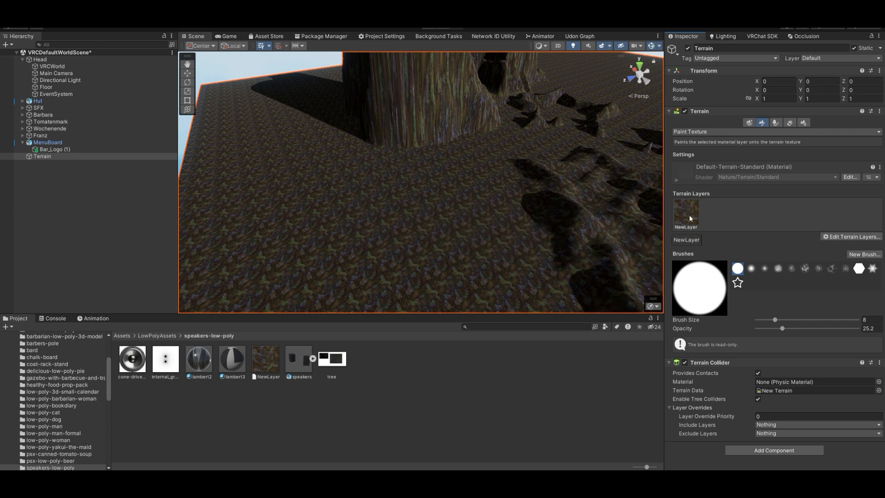
Step: Assign the bluish Swamp Grass normal texture as the normal map of the swamp grass terrain layer
left_click(842, 237)
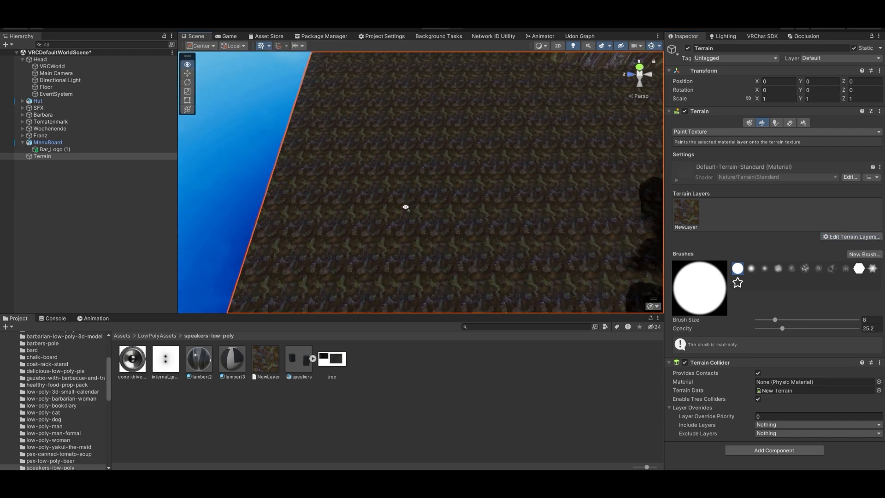
mouse_move(422, 196)
right_mouse_down()
mouse_move(439, 137)
mouse_move(390, 140)
mouse_move(415, 187)
mouse_move(423, 174)
mouse_move(419, 194)
mouse_move(458, 152)
mouse_move(438, 161)
mouse_move(434, 210)
mouse_move(544, 171)
mouse_move(614, 137)
mouse_move(616, 123)
mouse_move(623, 179)
mouse_move(569, 208)
mouse_move(515, 191)
right_mouse_up()
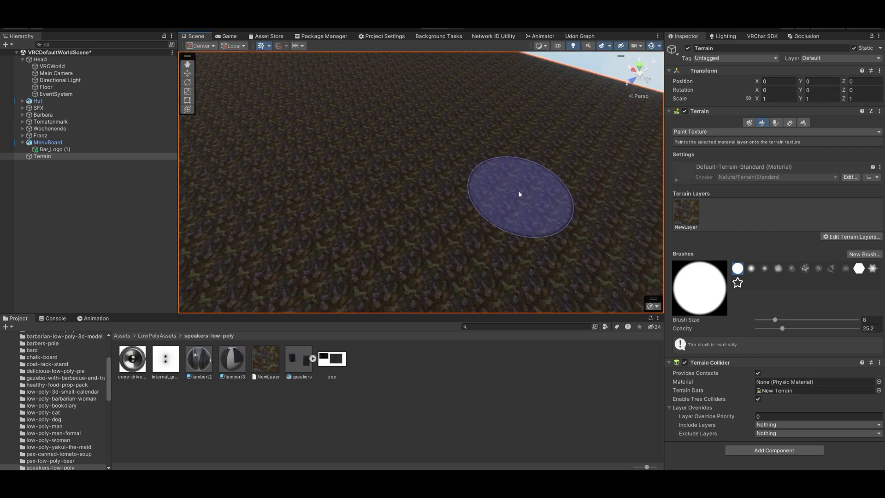
mouse_move(519, 194)
right_mouse_down()
mouse_move(466, 176)
mouse_move(421, 186)
mouse_move(362, 151)
mouse_move(338, 160)
mouse_move(364, 156)
mouse_move(461, 187)
right_mouse_up()
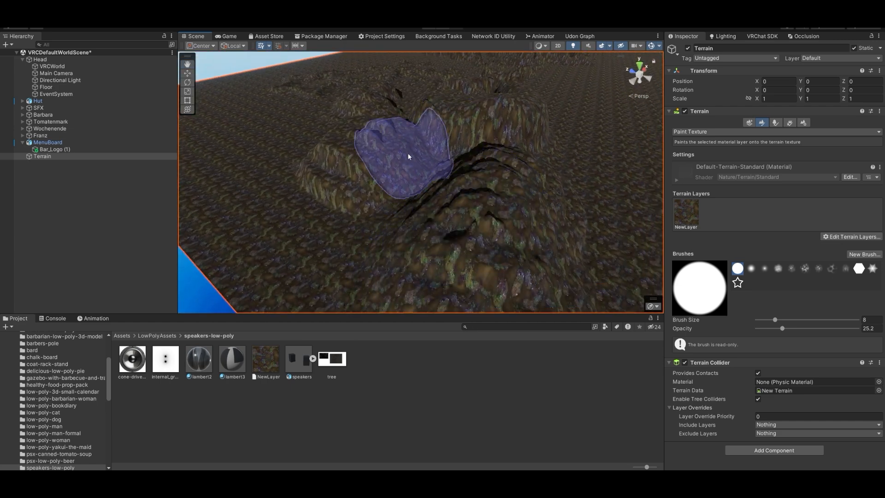
mouse_move(458, 208)
right_mouse_down()
mouse_move(559, 198)
mouse_move(579, 205)
mouse_move(509, 237)
right_mouse_up()
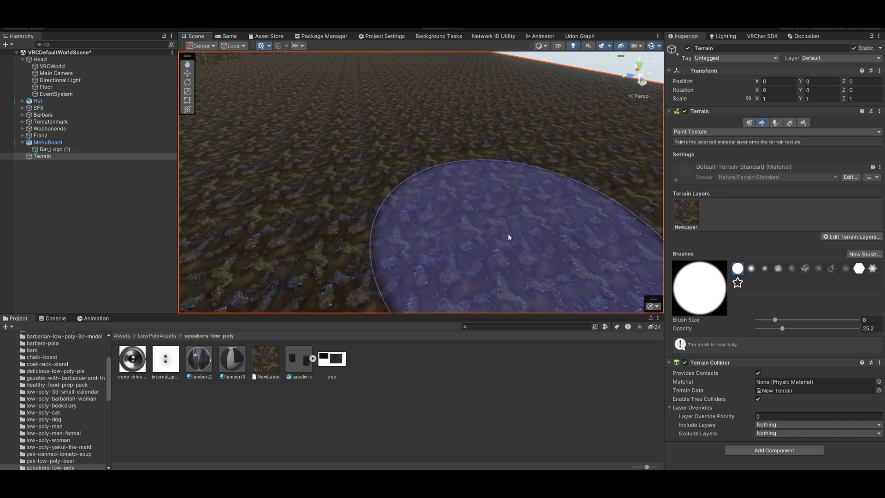
left_click(693, 221)
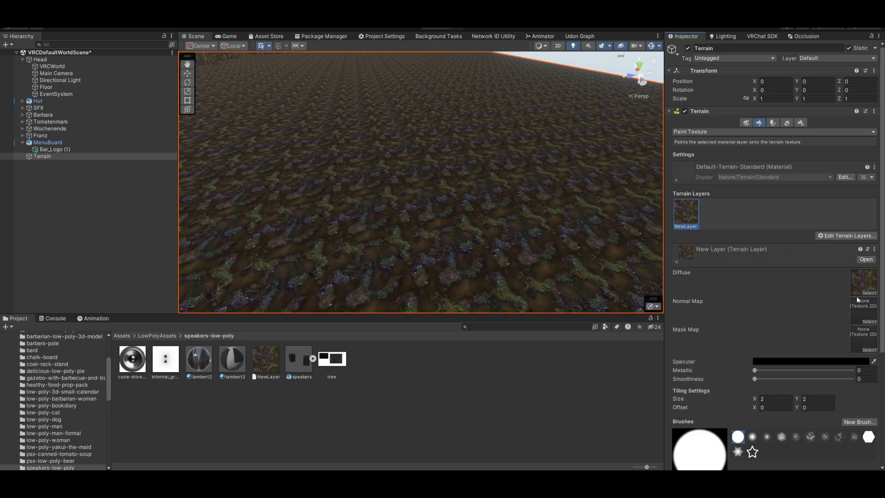
left_click(868, 322)
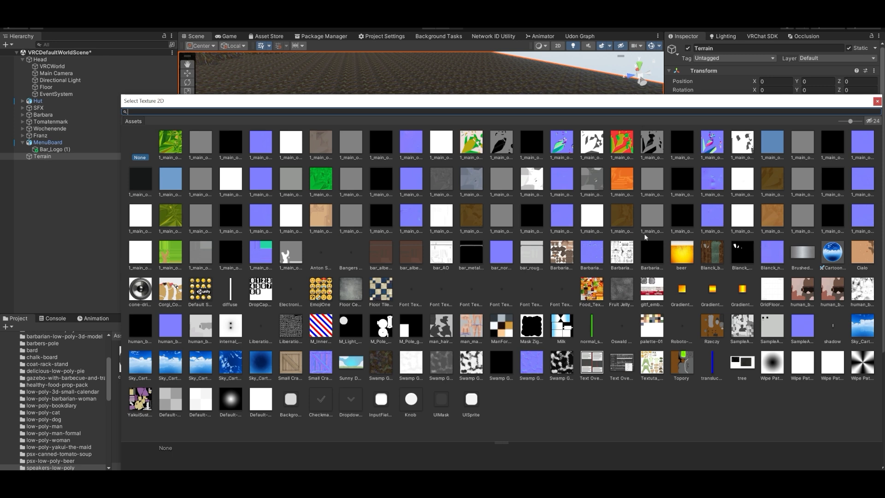
type("swamp")
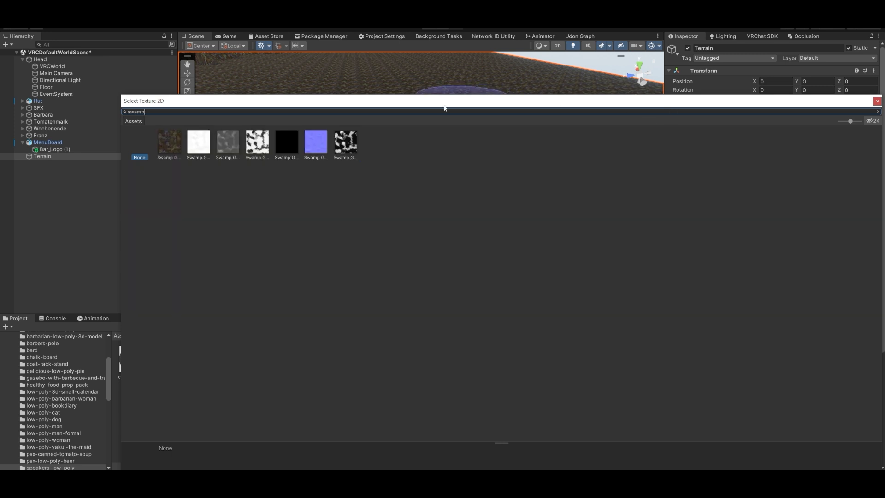
double_click(324, 145)
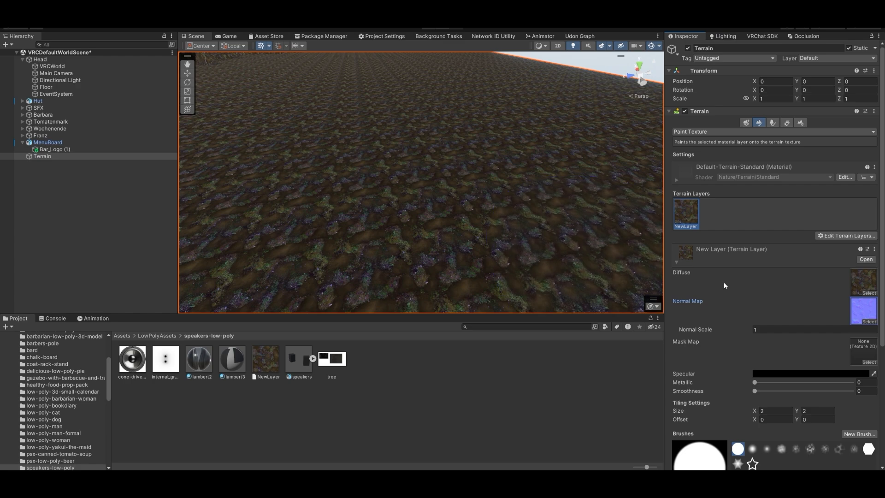
Step: Go through the Swamp Grass textures for the layer's mask map and assign Swamp Grass_4K_Roughness
left_click_drag(465, 180, 481, 183, "alt")
key("w")
right_click_drag(481, 184, 502, 160)
key("s")
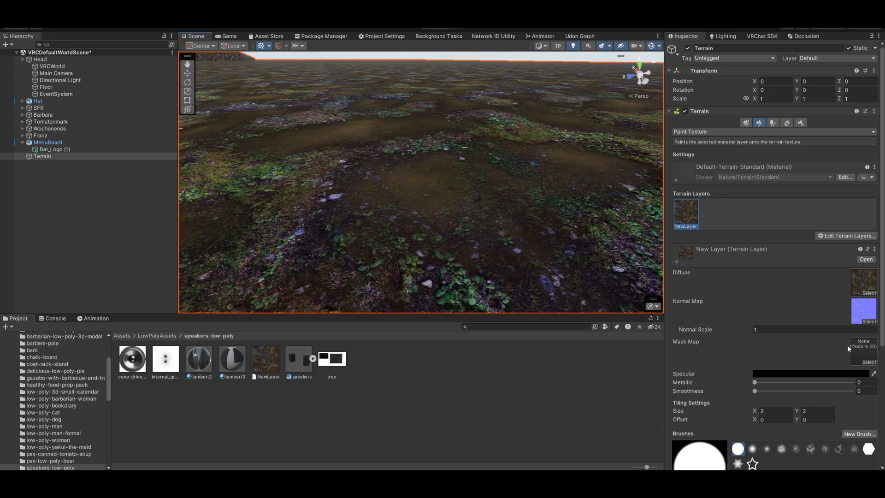
left_click(870, 362)
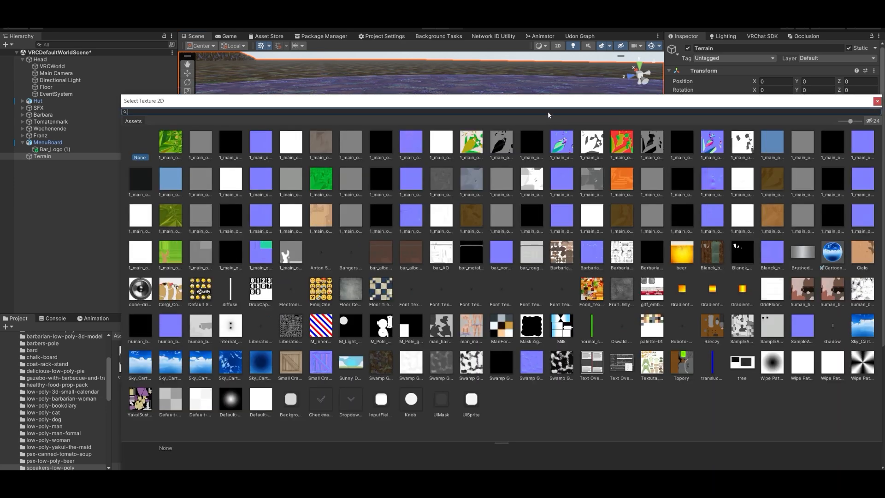
type("swamp")
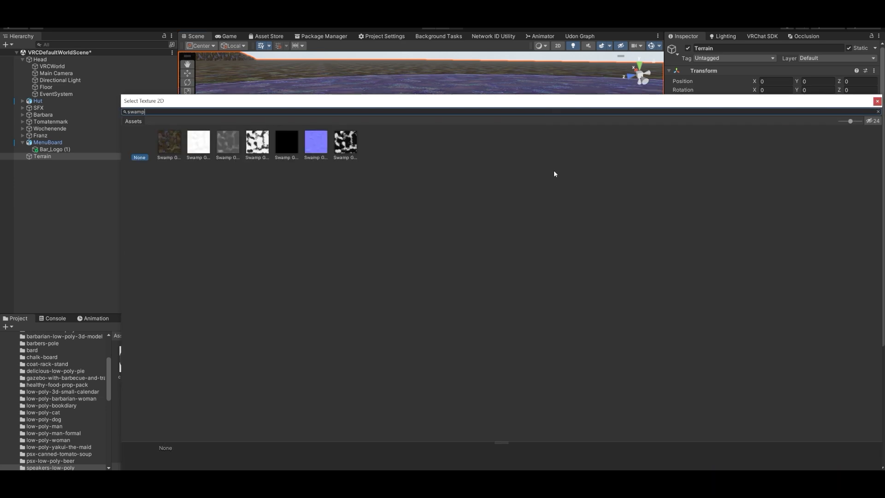
left_click(197, 143)
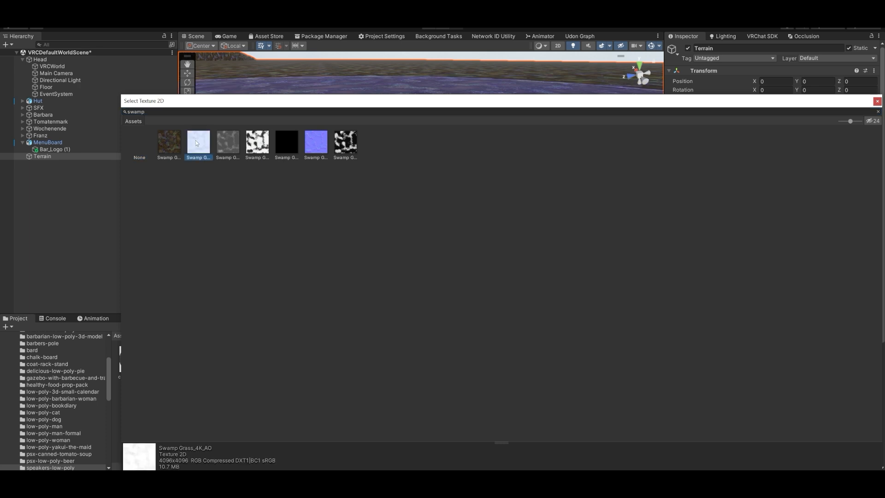
left_click(227, 138)
key("Right")
key("Right")
key("Right")
key("Right")
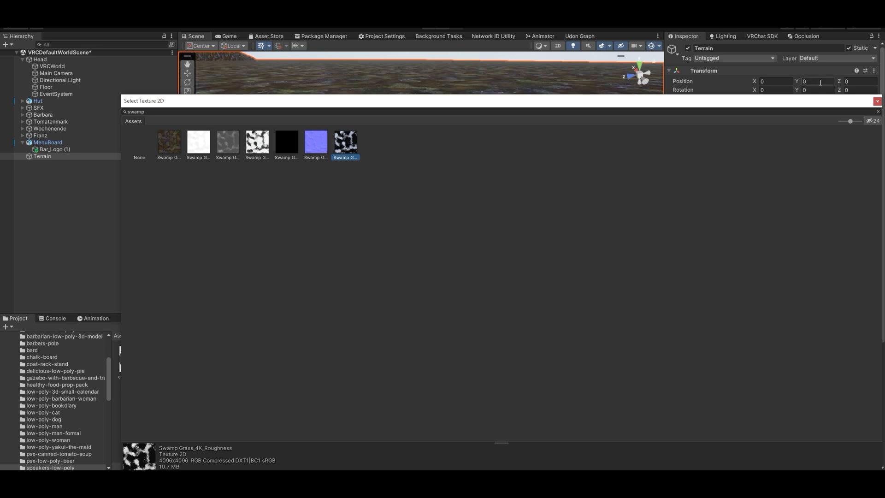
left_click(877, 102)
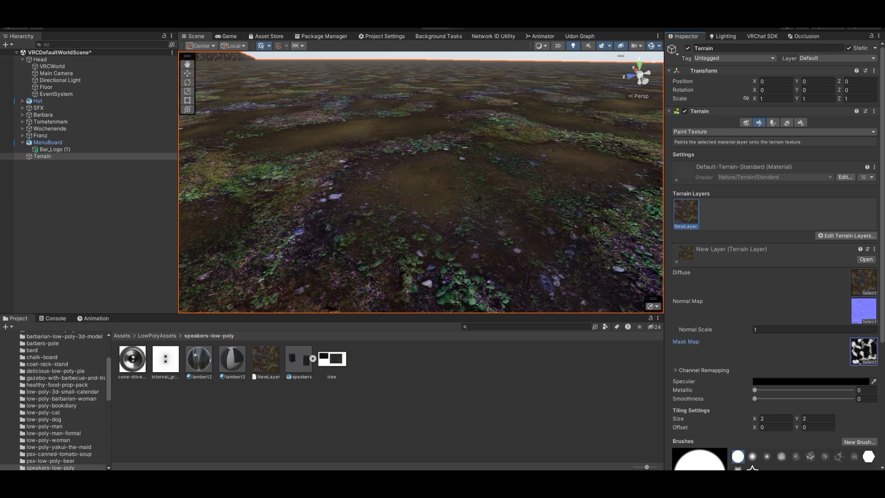
Step: Review the package details of Terrain Sample Asset Pack, and return to the terrain and its layer settings
left_click(331, 37)
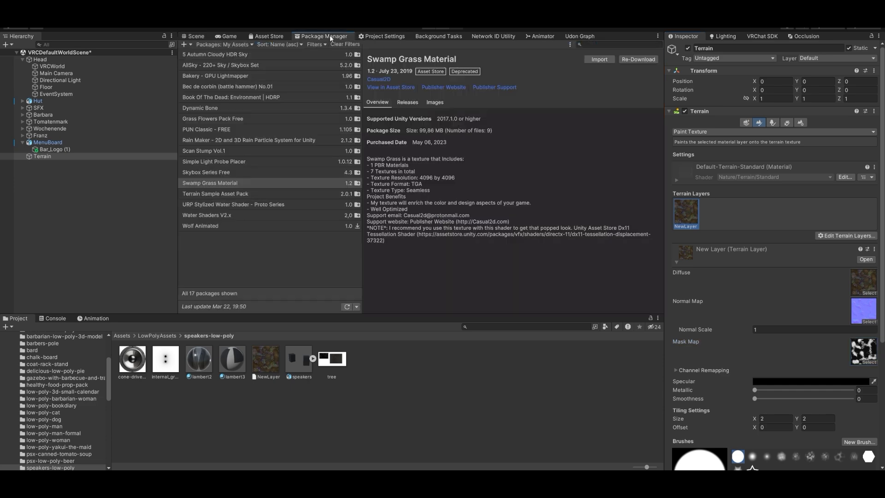
left_click(224, 193)
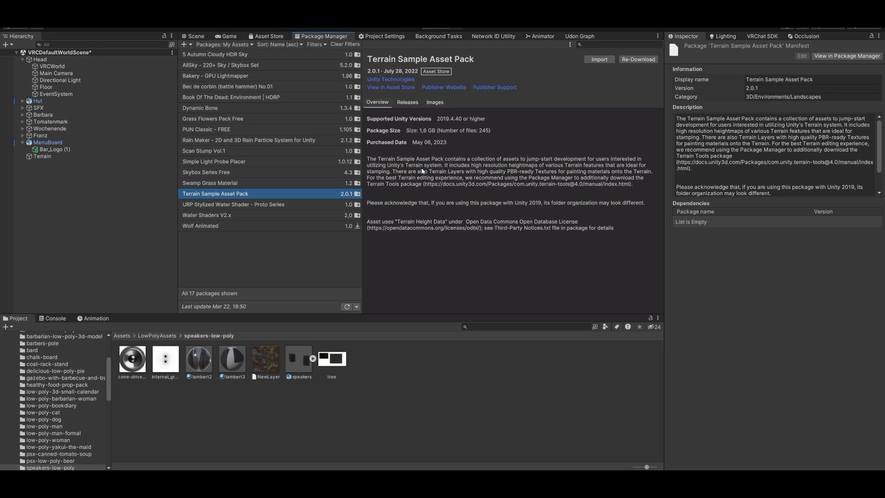
left_click(193, 37)
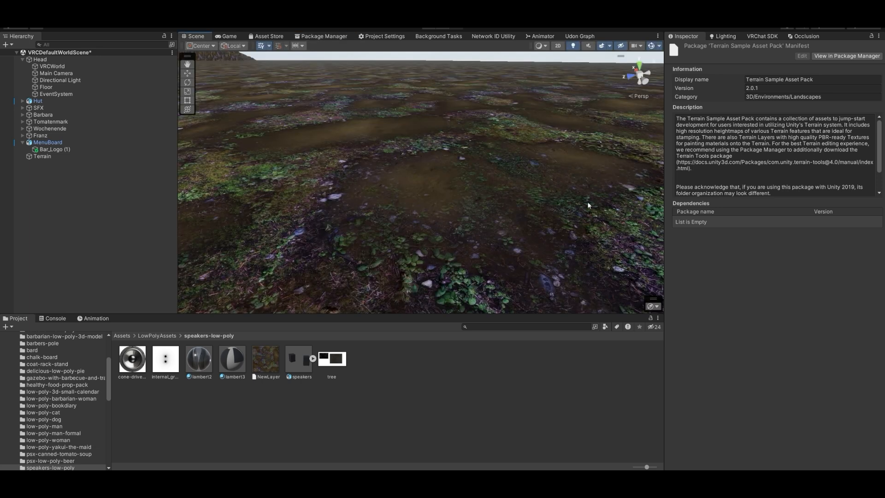
left_click(532, 164)
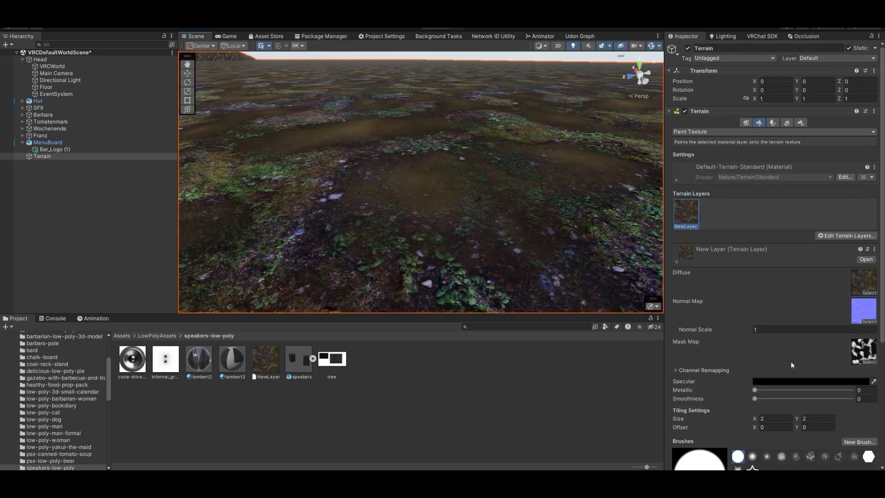
Step: Create a second terrain layer using the bright green grass-like texture
scroll(792, 365, "down", 3)
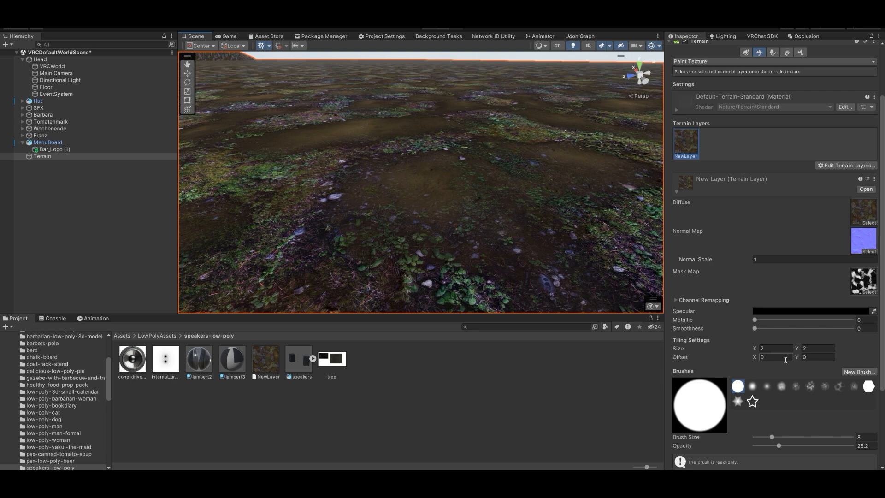
scroll(486, 232, "down", 6)
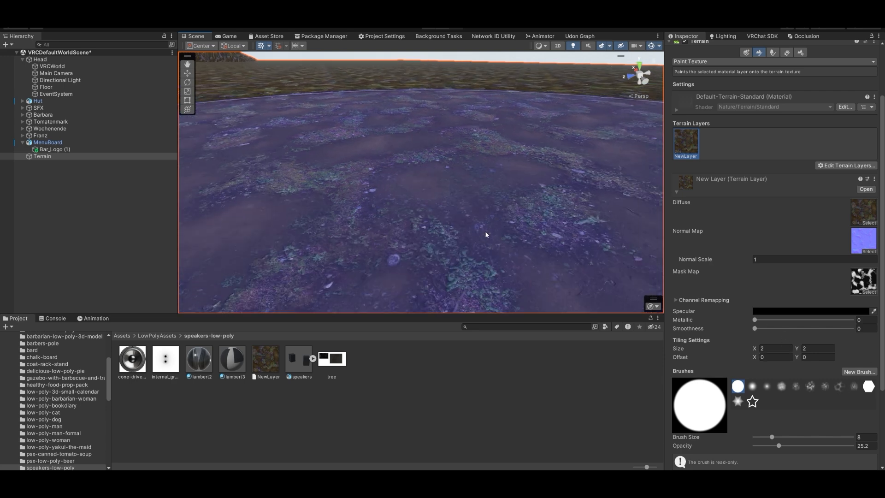
scroll(480, 180, "down", 5)
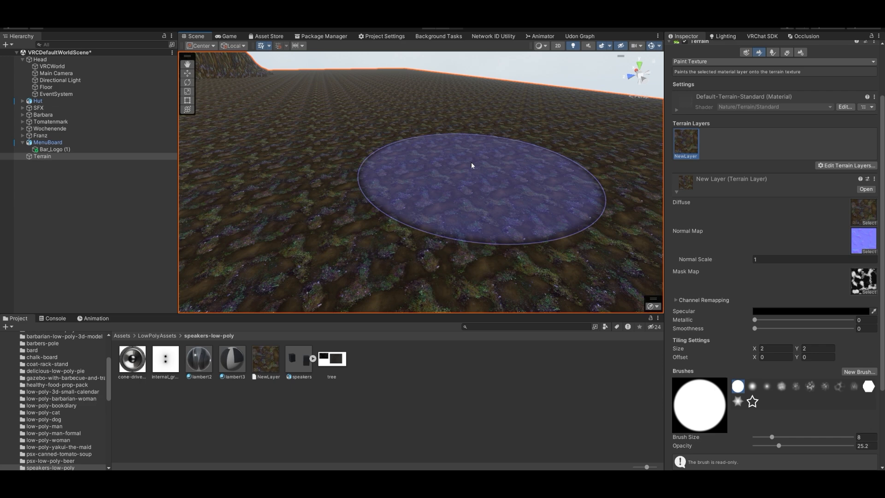
right_click_drag(467, 169, 336, 189)
key("s")
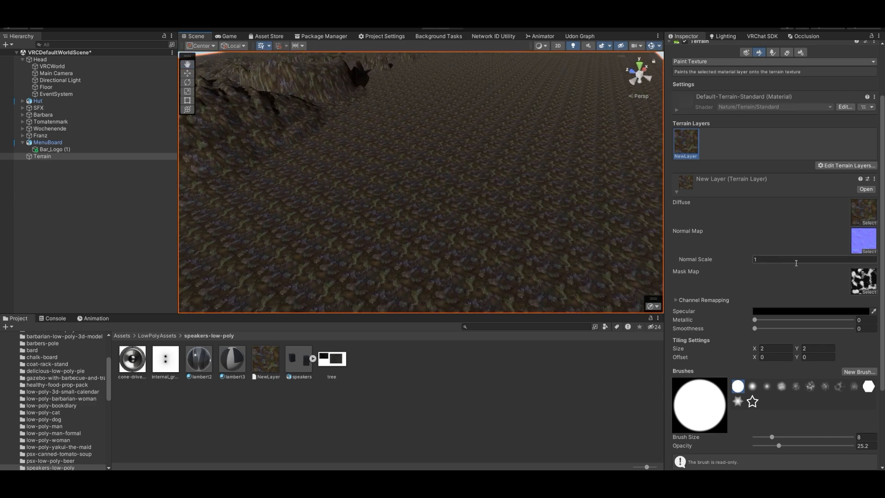
left_click(853, 166)
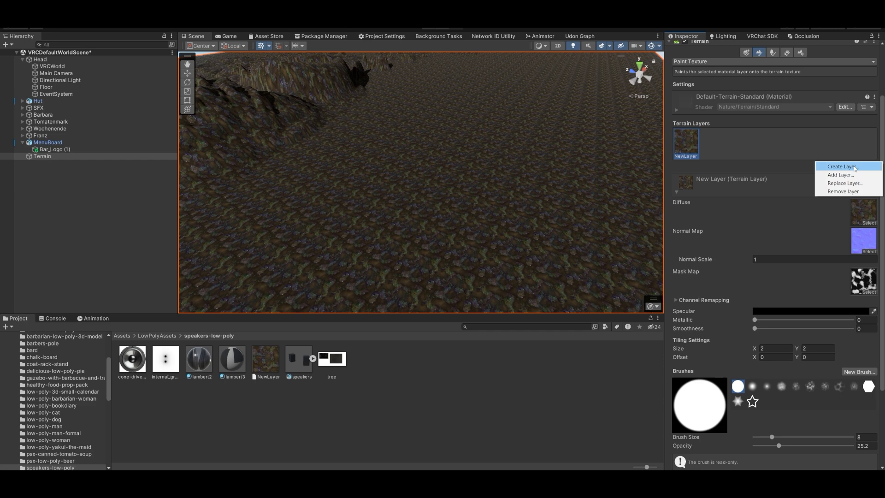
left_click(855, 167)
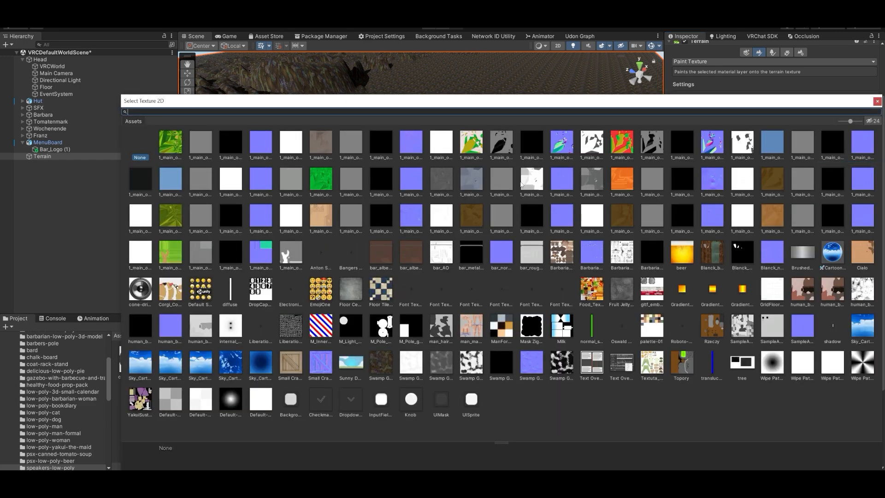
double_click(327, 179)
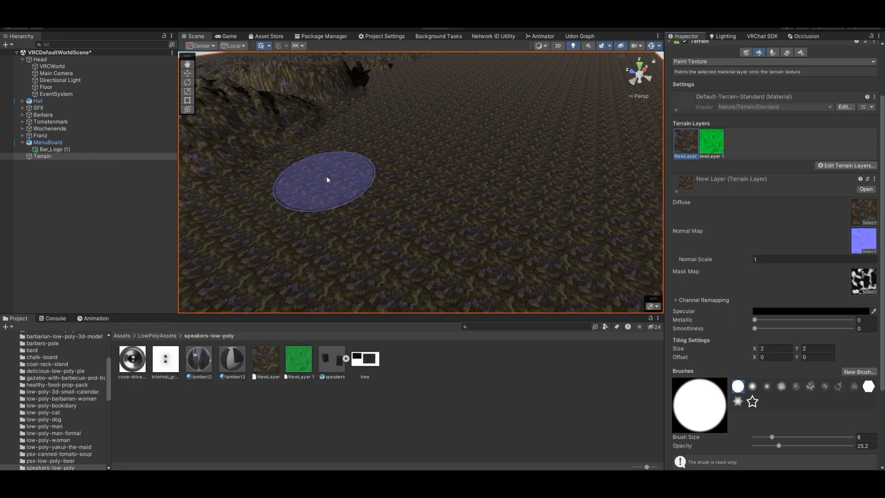
Step: Paint a rounded patch of the green terrain layer onto the flat ground near the rocks and view it from several sides
left_click(710, 142)
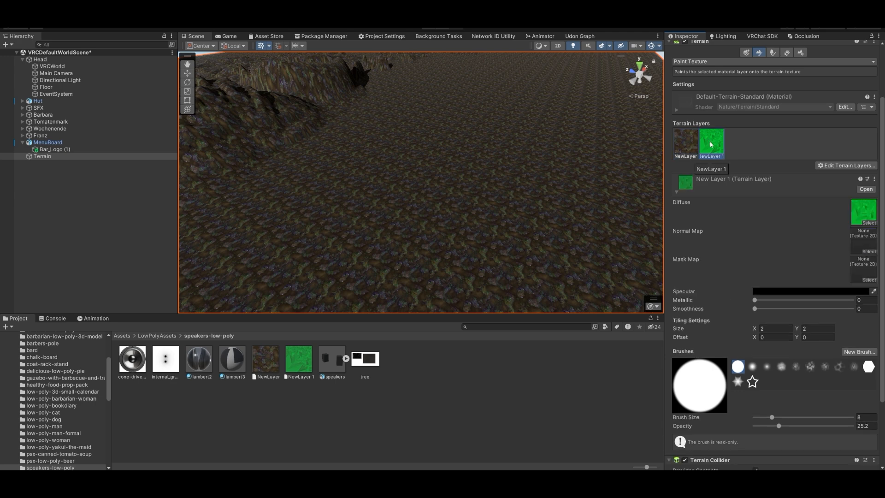
mouse_move(501, 187)
left_mouse_down()
mouse_move(478, 162)
mouse_move(464, 162)
left_mouse_up()
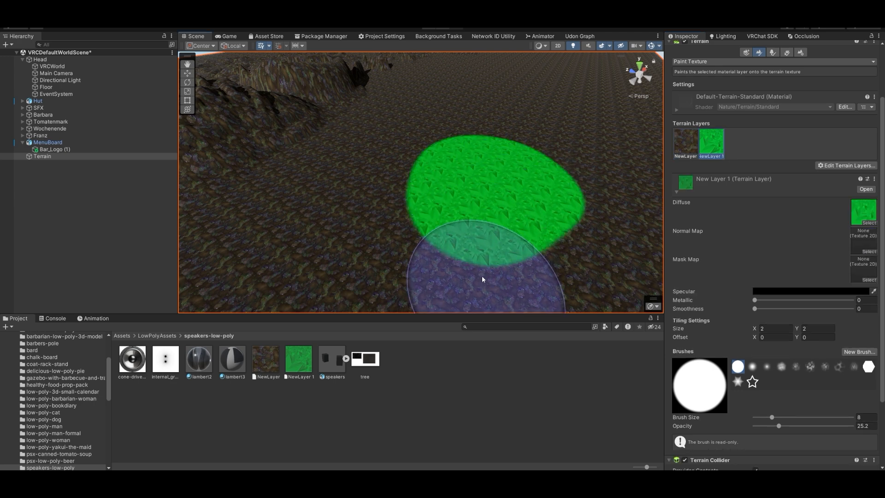
mouse_move(526, 190)
left_mouse_down("alt")
mouse_move(451, 175)
mouse_move(439, 221)
left_mouse_up("alt")
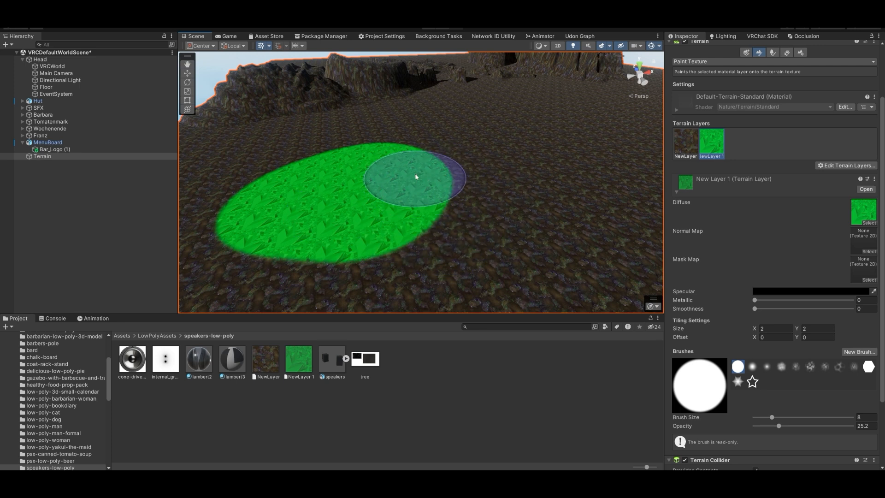
mouse_move(416, 175)
right_mouse_down()
mouse_move(391, 178)
mouse_move(401, 181)
mouse_move(396, 193)
right_mouse_up()
key("a")
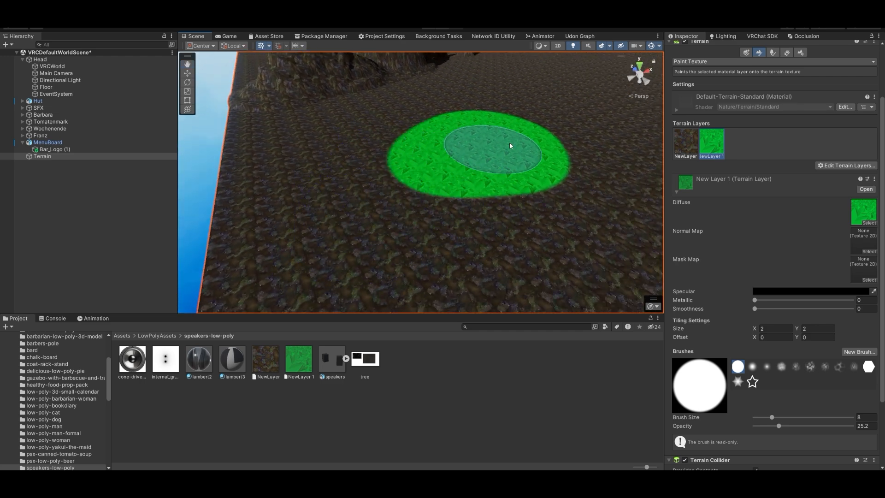
Step: Extend the green layer across the ground beside the existing patch and paint a strip of the swamp grass layer back through it
mouse_move(442, 187)
right_mouse_down()
mouse_move(430, 174)
mouse_move(498, 143)
mouse_move(488, 130)
mouse_move(326, 219)
right_mouse_up()
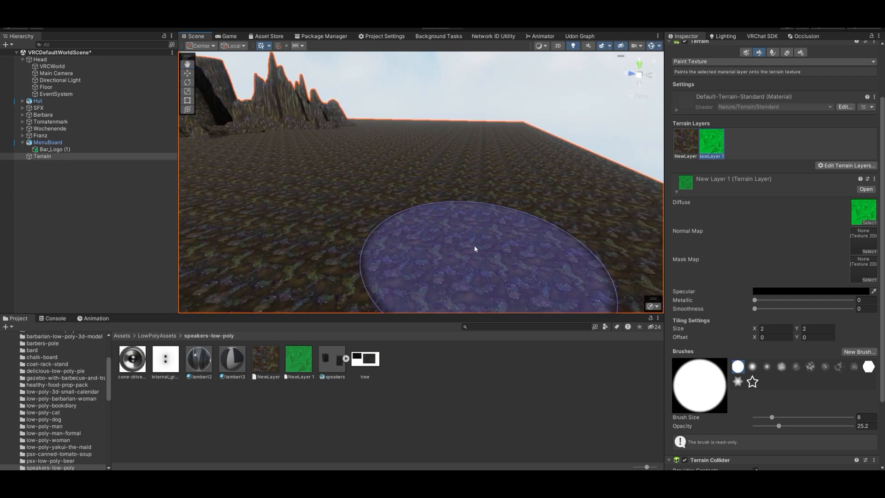
mouse_move(526, 192)
right_mouse_down()
mouse_move(501, 189)
mouse_move(494, 160)
mouse_move(350, 178)
mouse_move(438, 200)
right_mouse_up()
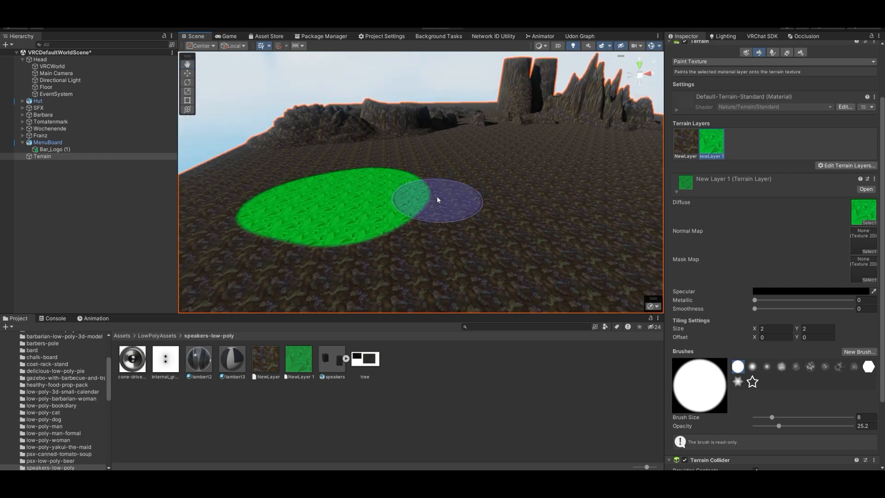
mouse_move(438, 200)
right_mouse_down()
mouse_move(389, 189)
mouse_move(451, 249)
mouse_move(411, 235)
right_mouse_up()
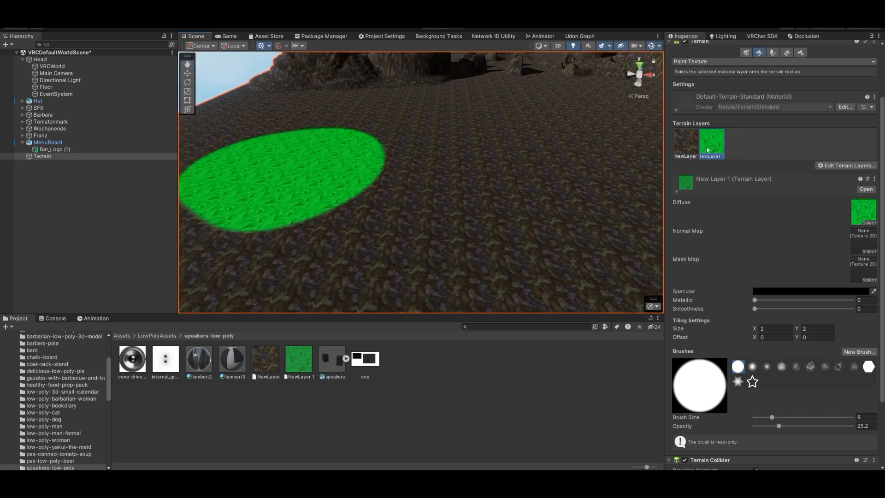
mouse_move(418, 152)
left_mouse_down()
mouse_move(406, 154)
mouse_move(421, 203)
mouse_move(387, 220)
mouse_move(518, 154)
mouse_move(341, 172)
mouse_move(613, 203)
mouse_move(533, 221)
mouse_move(461, 188)
mouse_move(557, 226)
mouse_move(554, 166)
left_mouse_up()
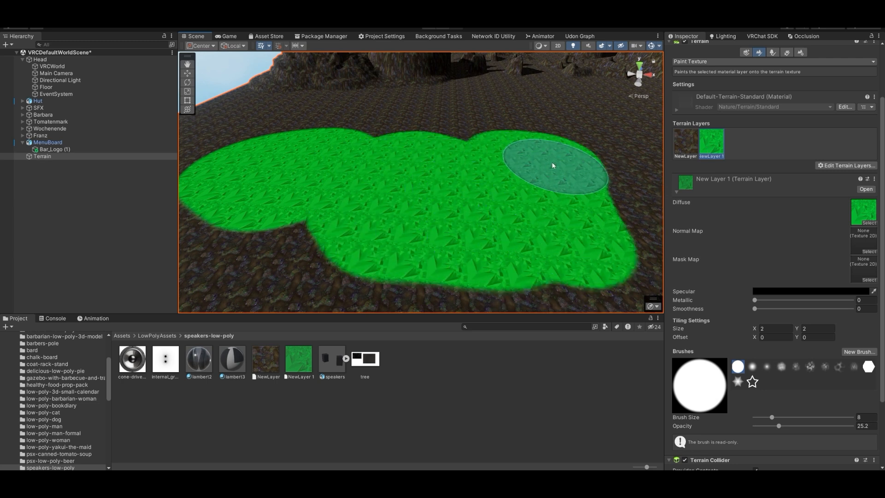
left_click(682, 141)
left_click_drag(565, 173, 410, 198)
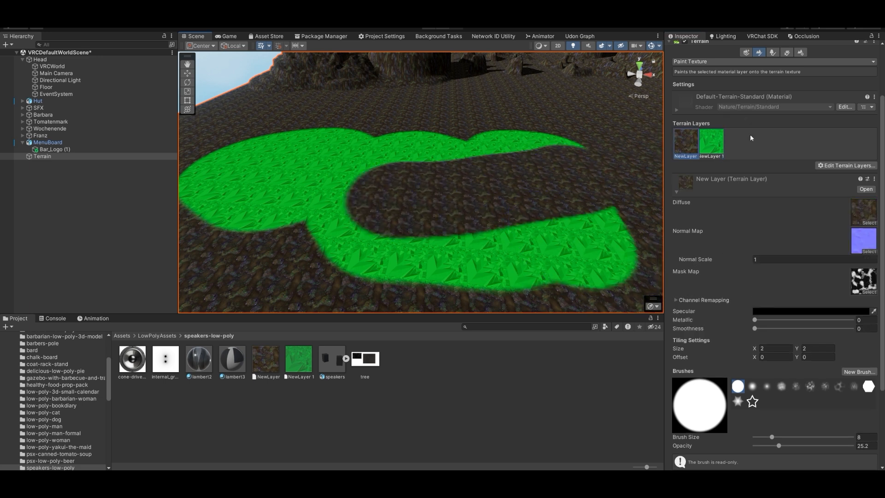
Step: Look through the terrain tools, including the list of paint modes, neighbor terrain creation and tree painting
scroll(750, 134, "up", 3)
left_click(718, 131)
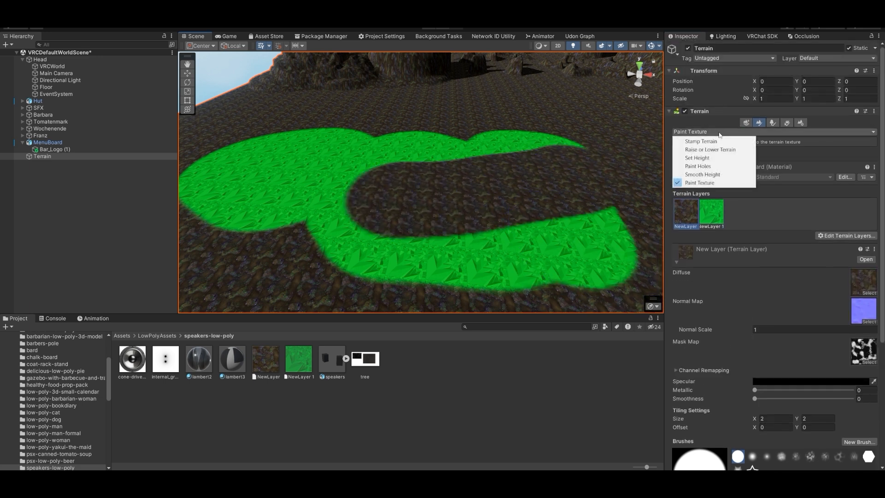
left_click(759, 124)
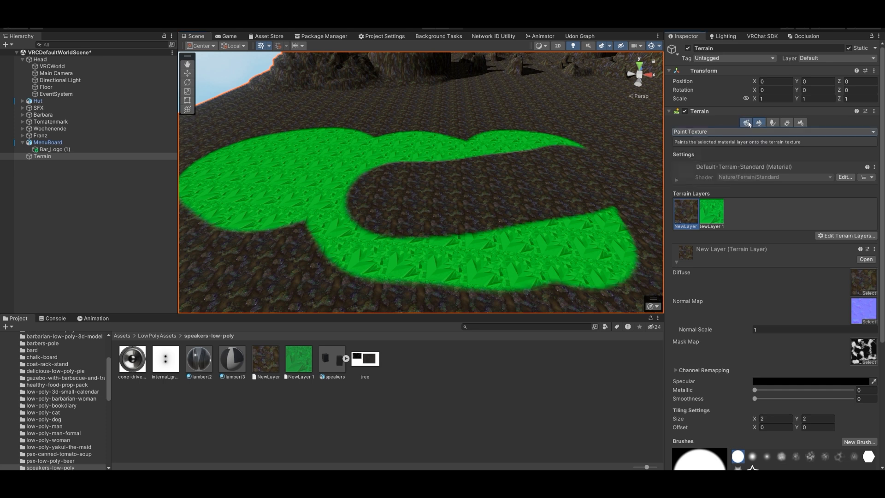
left_click(746, 122)
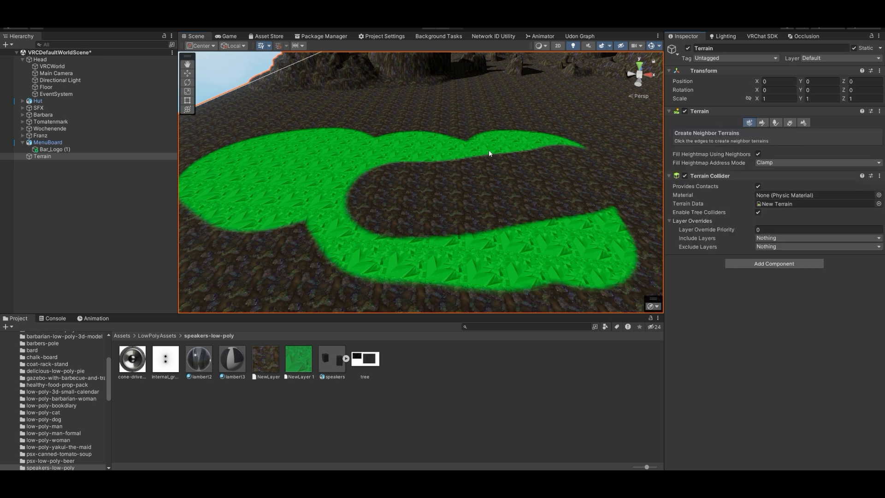
left_click(761, 124)
right_click_drag(403, 154, 504, 114)
right_click_drag(480, 171, 445, 194)
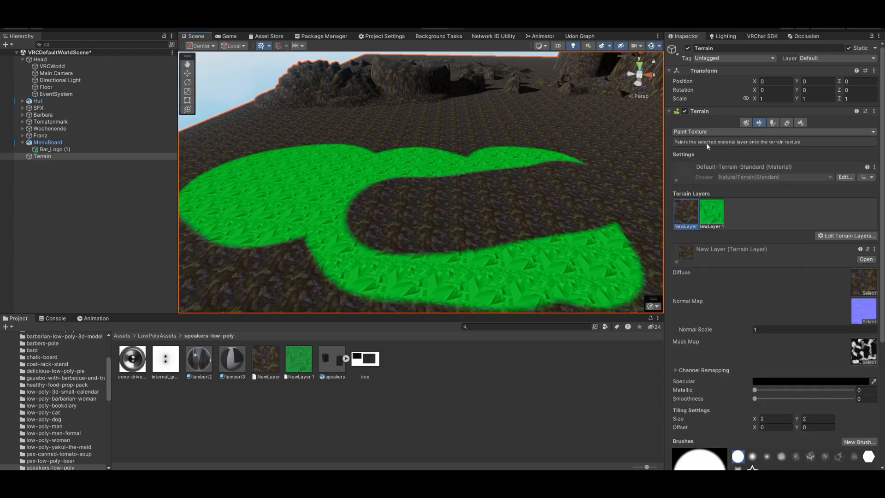
left_click(773, 123)
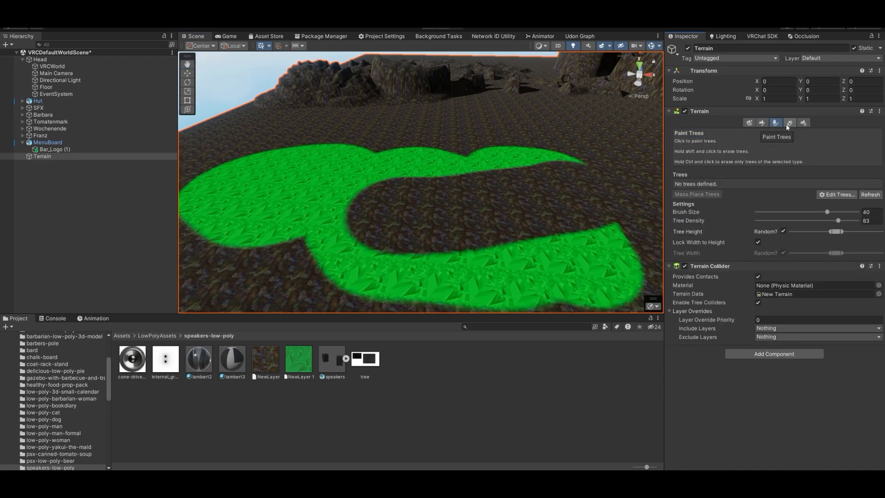
Step: Add a grass texture to the terrain's paintable details using 1_main_out_Tree_BaseColor as the detail texture
left_click(789, 123)
mouse_move(526, 187)
right_mouse_down()
mouse_move(554, 186)
mouse_move(545, 161)
mouse_move(528, 169)
right_mouse_up()
key("d")
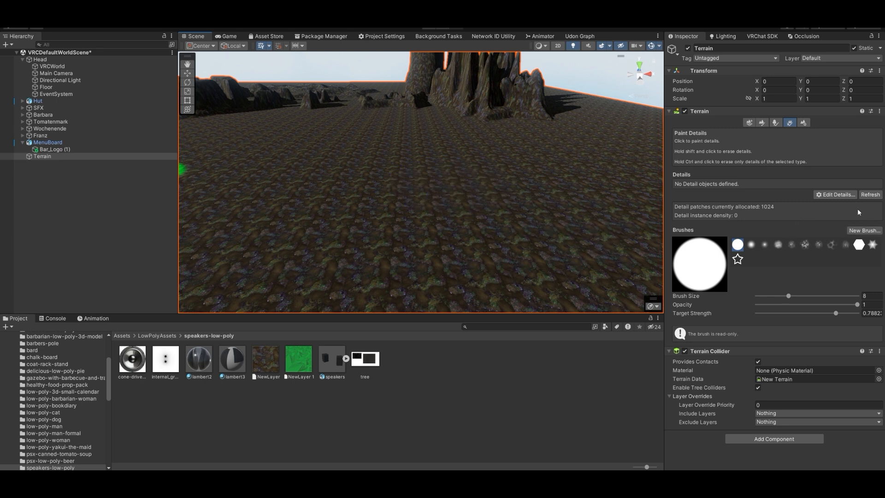
left_click(847, 195)
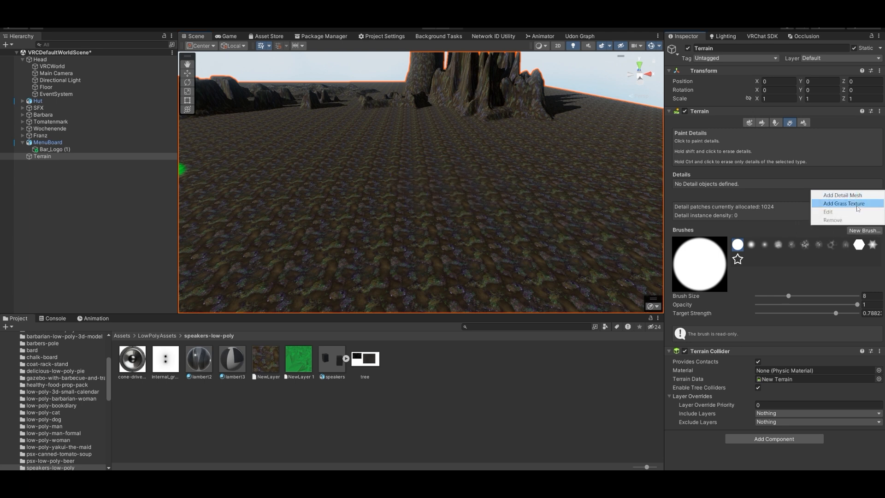
left_click(857, 206)
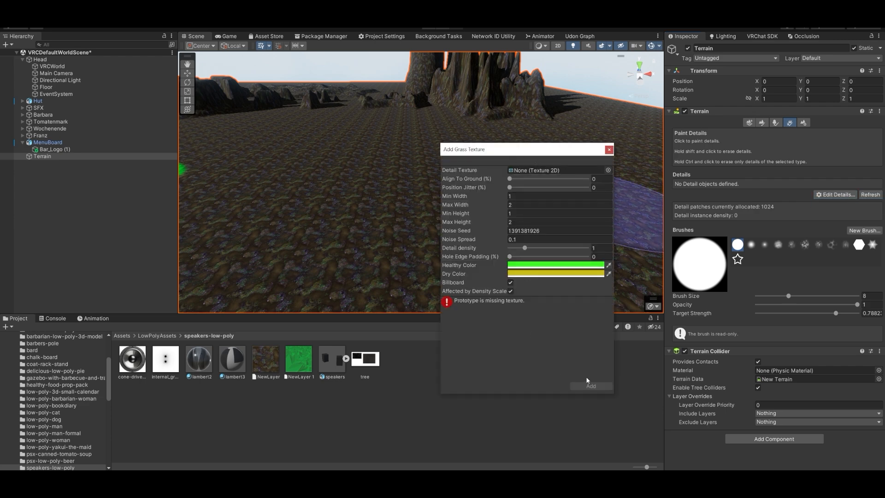
left_click(608, 170)
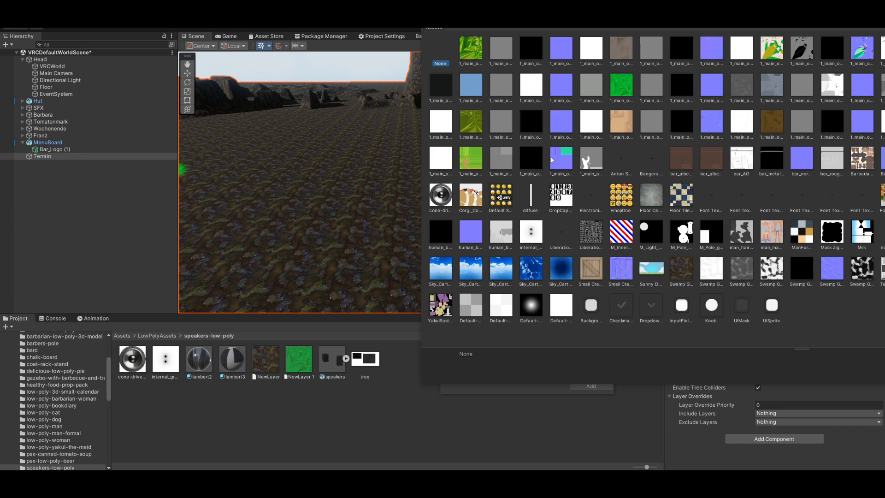
double_click(477, 121)
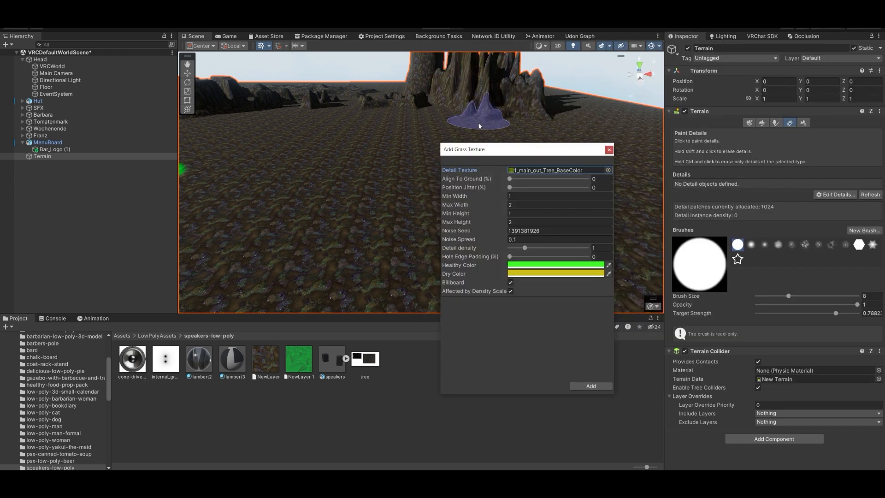
left_click(591, 386)
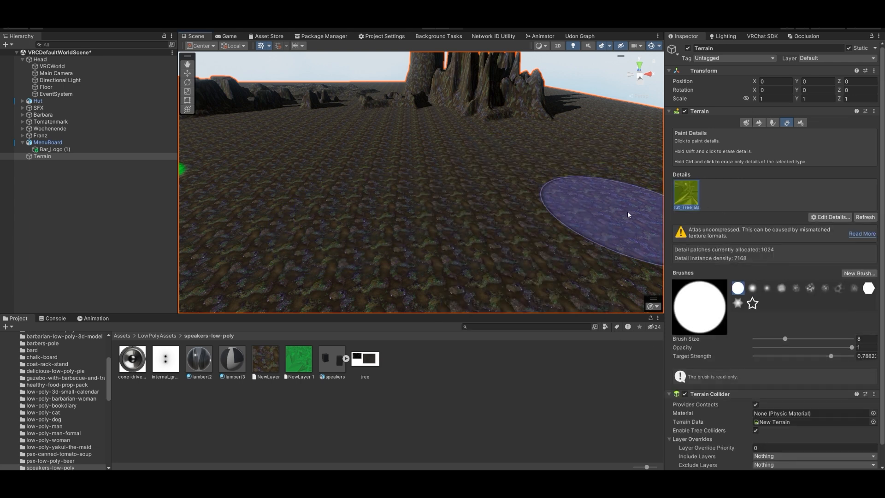
Step: Paint the tree-textured grass detail in broad strokes over the open swamp ground near the rocks
mouse_move(464, 197)
left_mouse_down()
mouse_move(346, 184)
mouse_move(484, 202)
left_mouse_up()
mouse_move(484, 201)
right_mouse_down()
mouse_move(428, 219)
mouse_move(445, 199)
mouse_move(300, 184)
mouse_move(580, 190)
right_mouse_up()
mouse_move(580, 190)
left_mouse_down()
mouse_move(565, 142)
mouse_move(469, 118)
mouse_move(322, 143)
left_mouse_up()
right_click_drag(323, 142, 490, 187)
left_click_drag(491, 187, 505, 90)
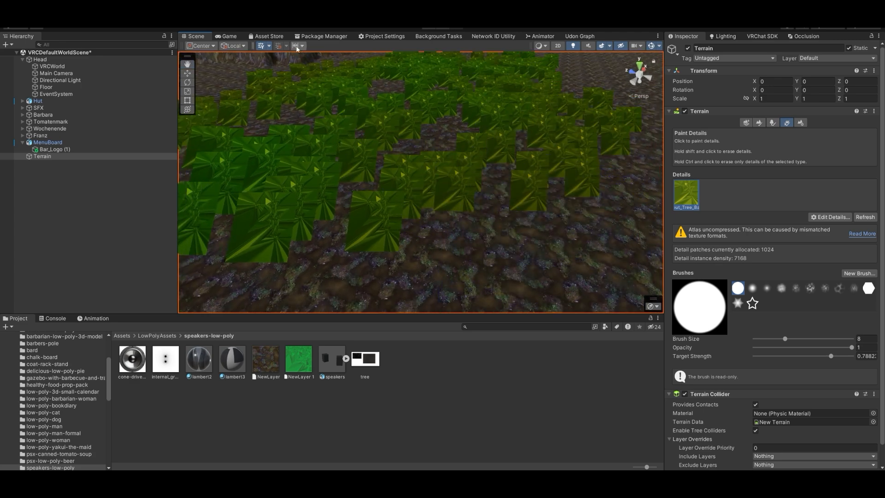
Step: Import all files of the Grass Flowers Pack Free package into the project
left_click(276, 36)
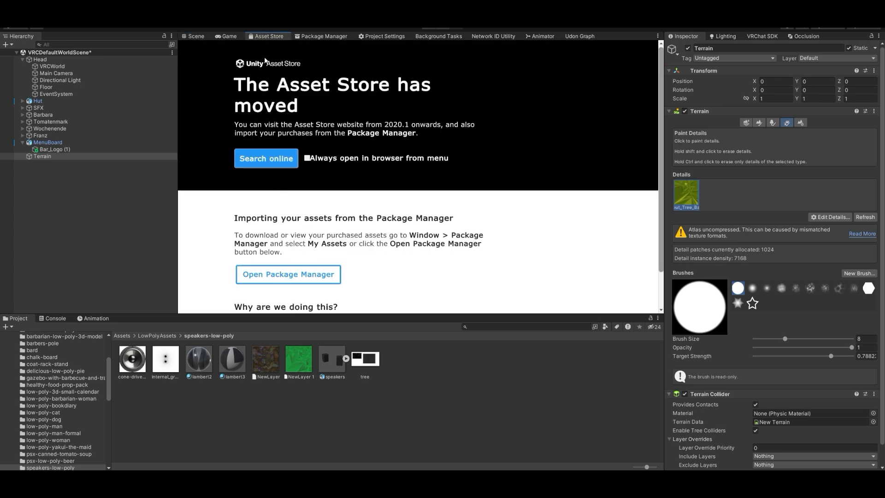
left_click(193, 36)
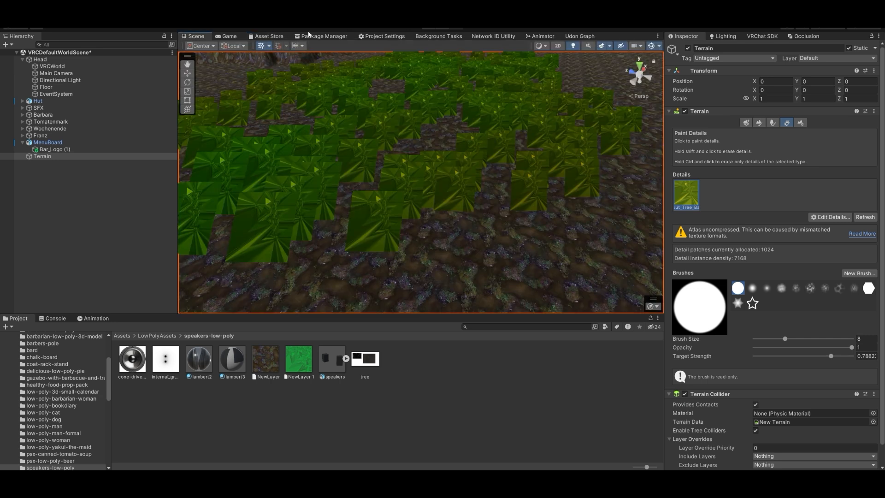
left_click(379, 37)
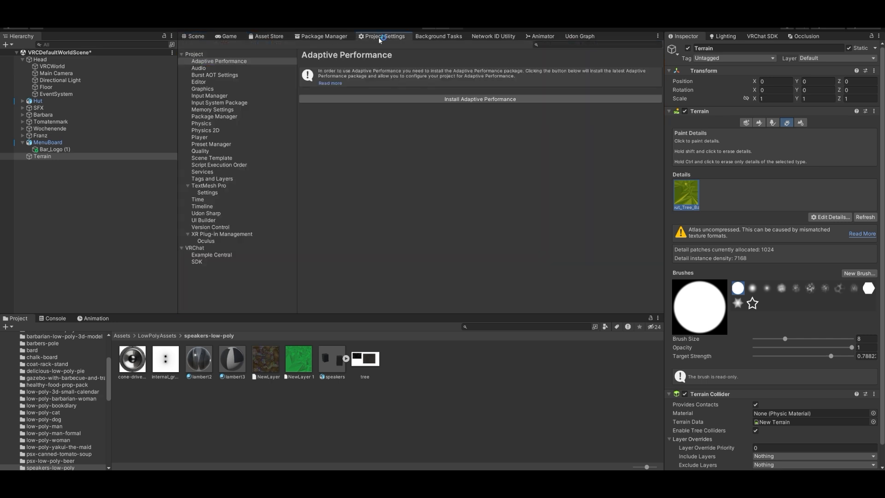
left_click(325, 37)
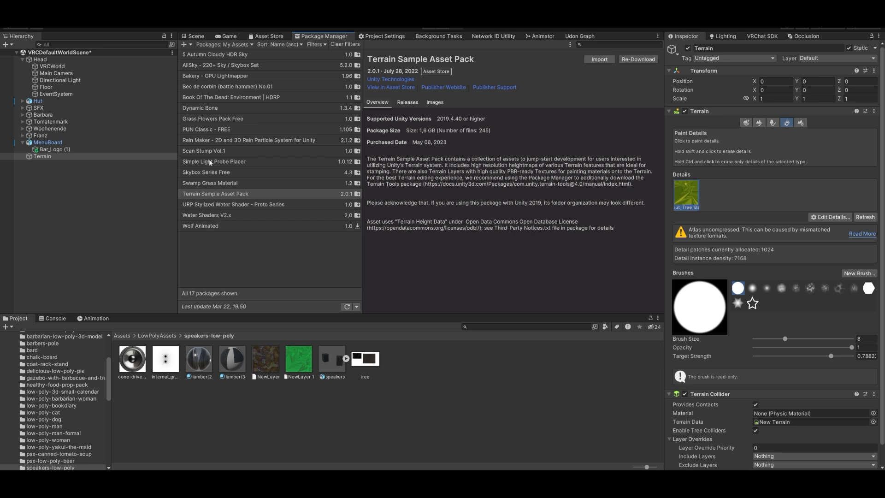
left_click(212, 120)
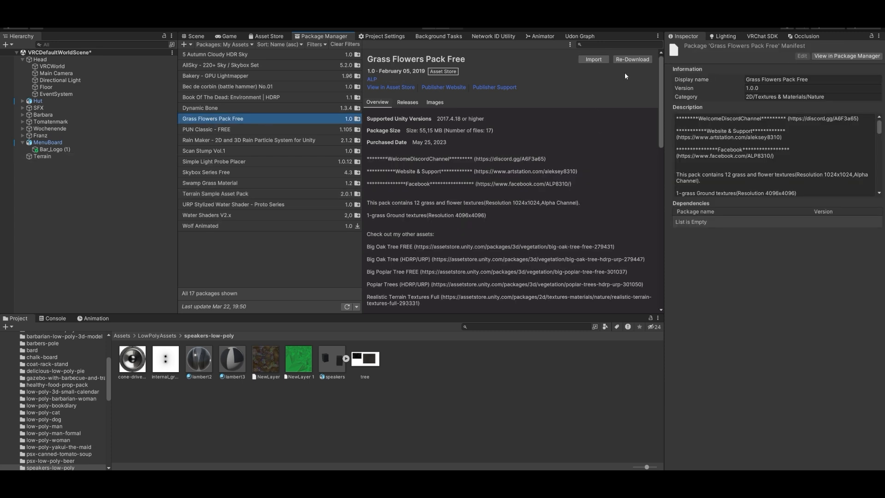
left_click(593, 59)
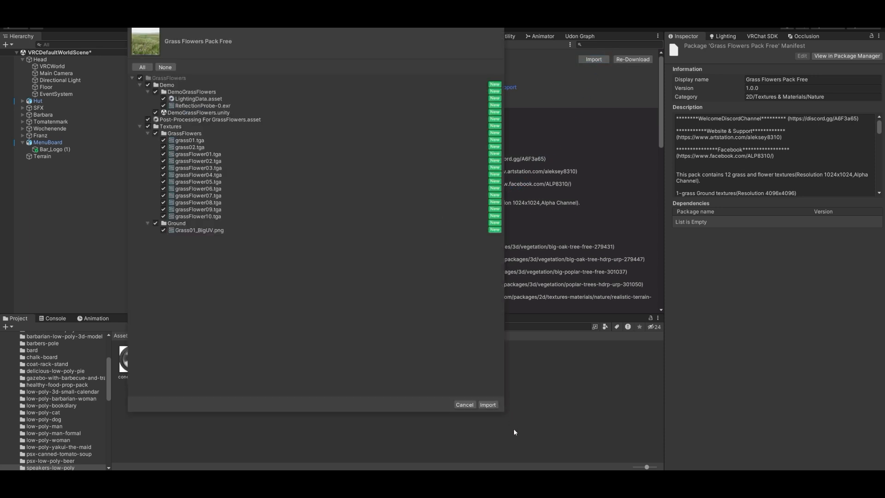
left_click(488, 405)
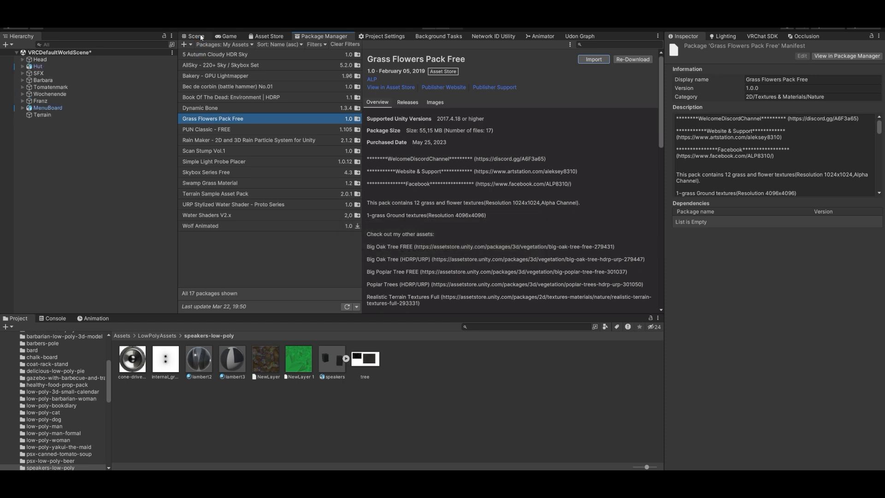
Step: Add a second grass texture to the terrain's details using grassFlower10 as the detail texture
left_click(201, 37)
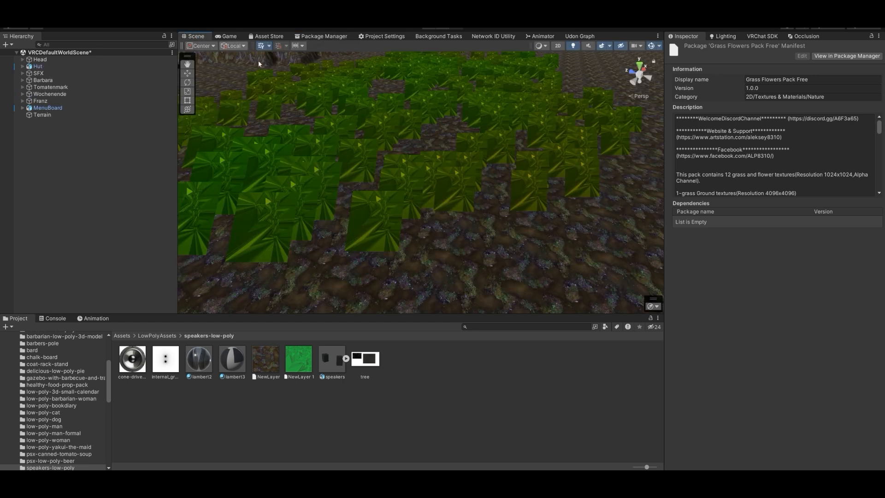
left_click(563, 232)
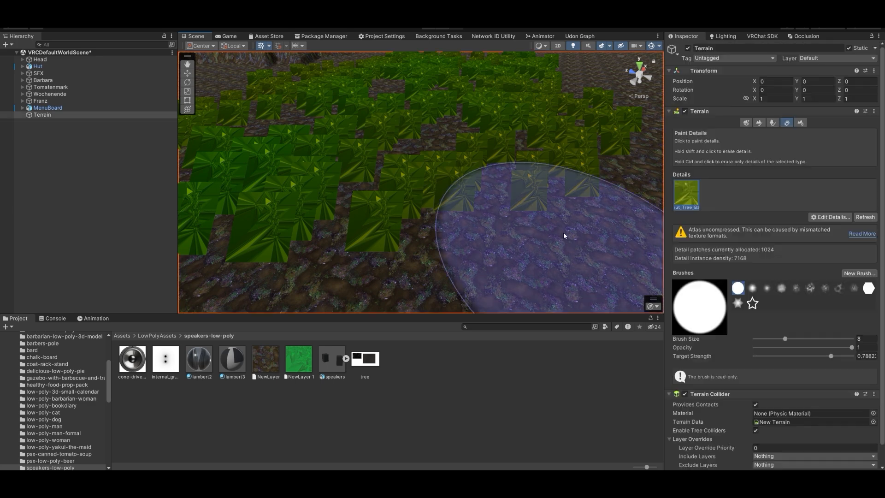
left_click(838, 220)
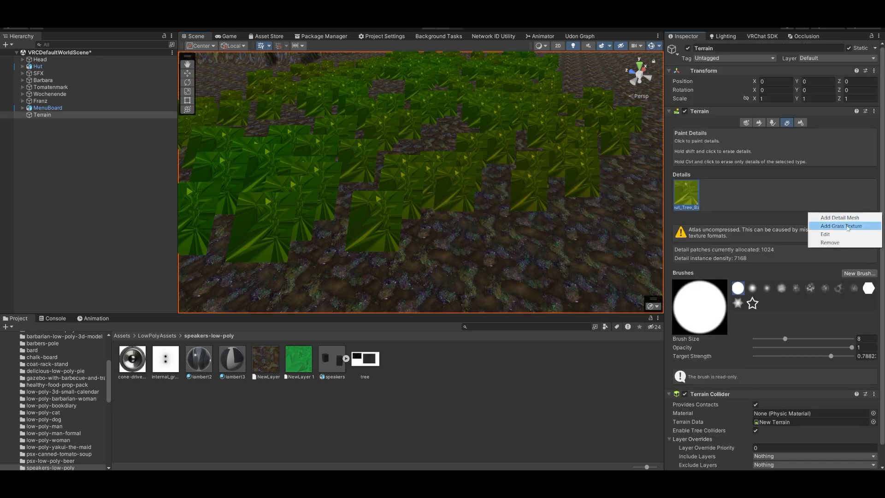
left_click(849, 228)
left_click(609, 171)
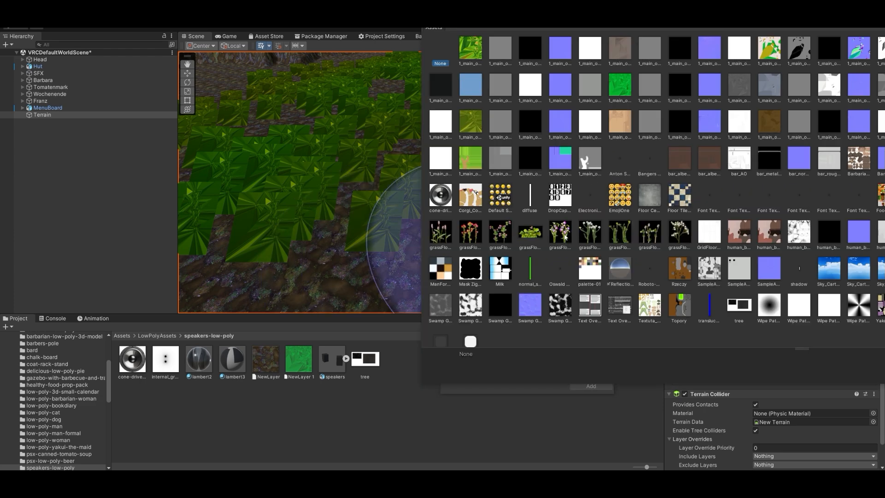
double_click(679, 235)
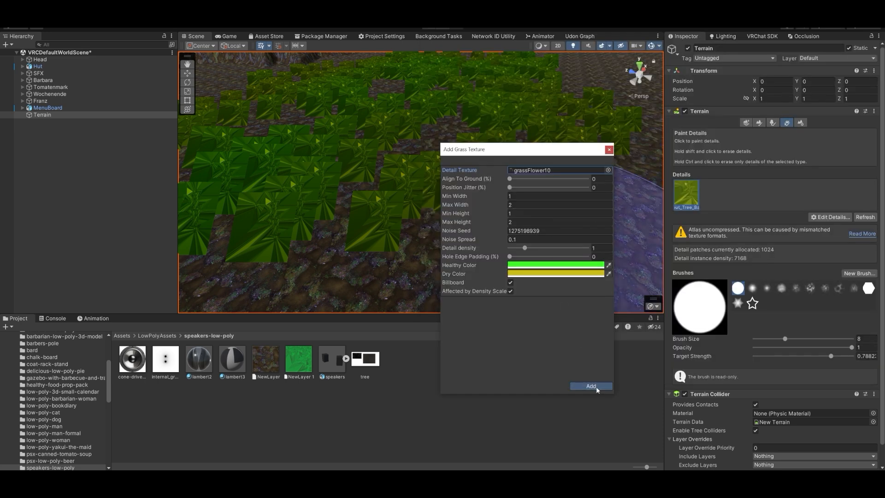
left_click(591, 386)
Step: Paint grassFlower10 plants over and around the green strips and view them up close from several angles
mouse_move(593, 182)
right_mouse_down()
mouse_move(366, 146)
mouse_move(287, 171)
right_mouse_up()
mouse_move(341, 115)
left_mouse_down()
mouse_move(289, 144)
mouse_move(489, 198)
left_mouse_up()
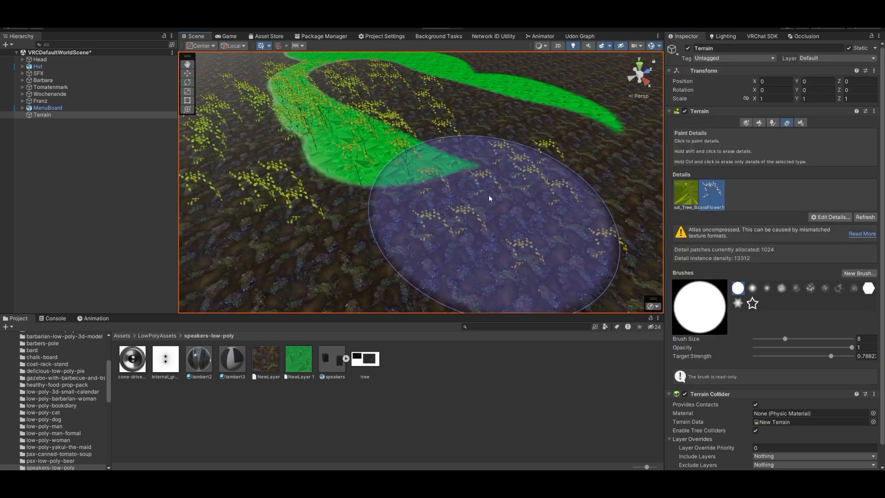
mouse_move(367, 98)
right_mouse_down()
mouse_move(442, 208)
mouse_move(447, 192)
mouse_move(575, 213)
mouse_move(553, 237)
mouse_move(409, 253)
mouse_move(430, 188)
mouse_move(601, 230)
mouse_move(714, 222)
mouse_move(553, 207)
mouse_move(484, 188)
mouse_move(496, 204)
mouse_move(556, 203)
mouse_move(546, 201)
right_mouse_up()
mouse_move(386, 154)
right_mouse_down()
mouse_move(409, 164)
mouse_move(509, 142)
right_mouse_up()
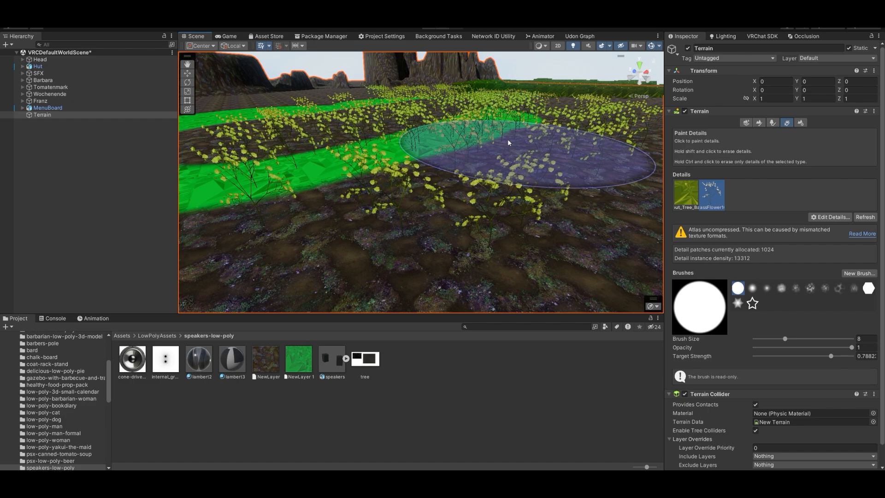
mouse_move(509, 143)
right_mouse_down()
mouse_move(463, 198)
mouse_move(476, 297)
mouse_move(494, 173)
mouse_move(495, 83)
mouse_move(474, 213)
mouse_move(489, 75)
mouse_move(470, 217)
mouse_move(485, 82)
mouse_move(475, 157)
mouse_move(479, 115)
right_mouse_up()
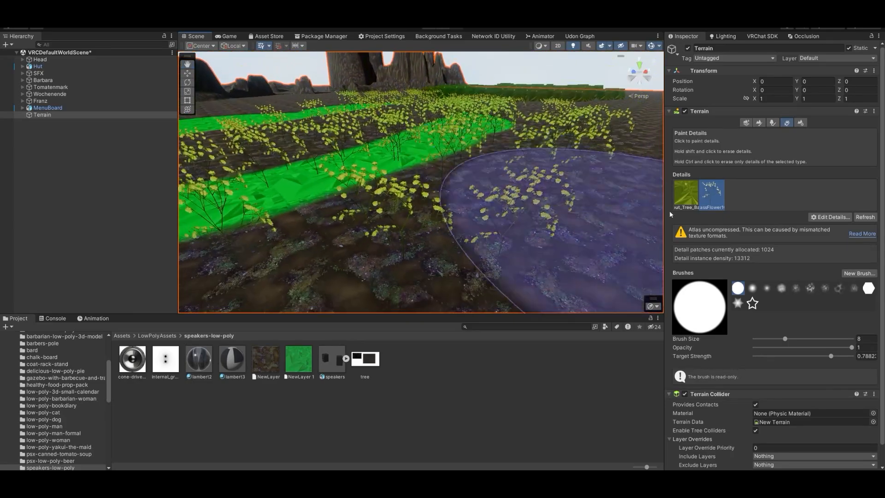
Step: Turn off Billboard for the grassFlower10 detail and apply the change
double_click(715, 195)
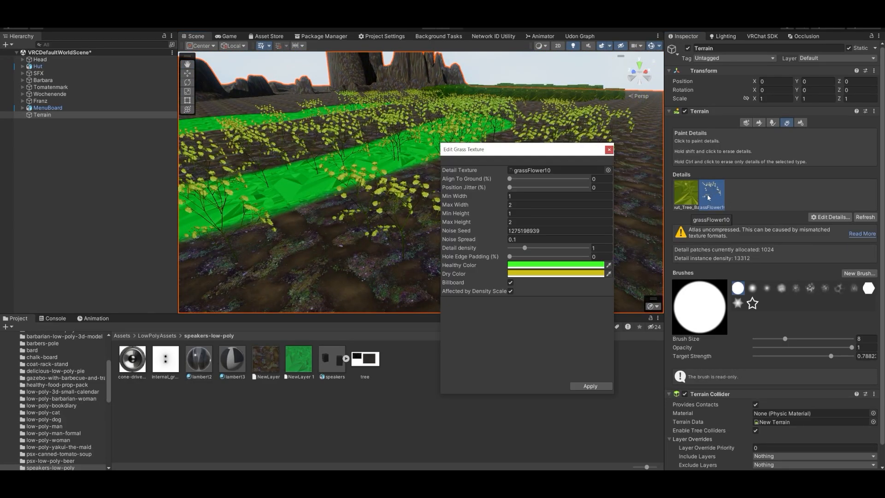
left_click(511, 283)
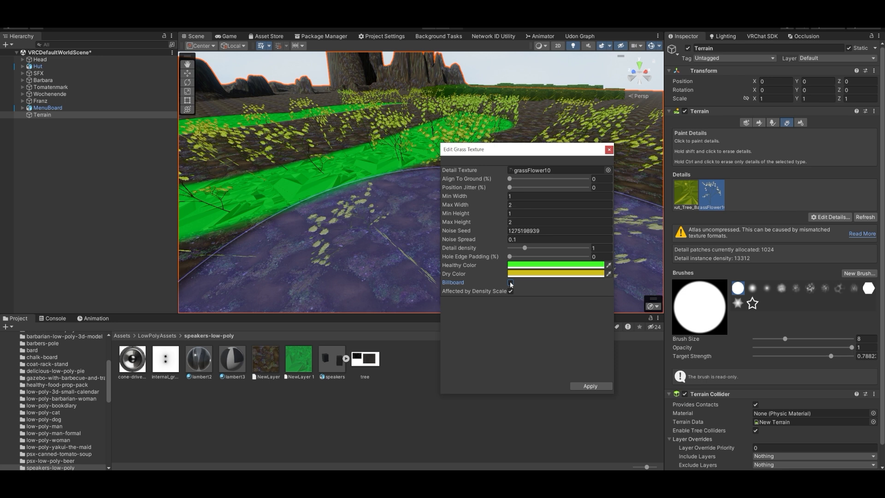
left_click(591, 385)
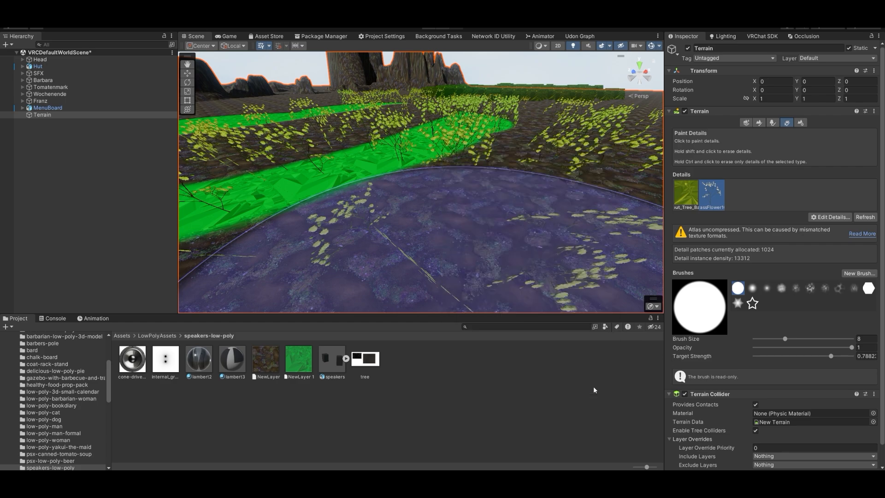
Step: Set the grassFlower10 detail's Min Height to 0.5 and Max Height to 3, and apply the changes
mouse_move(534, 221)
right_mouse_down()
mouse_move(537, 195)
mouse_move(336, 222)
mouse_move(470, 206)
mouse_move(398, 215)
mouse_move(330, 184)
mouse_move(434, 229)
mouse_move(513, 198)
mouse_move(517, 223)
mouse_move(467, 129)
mouse_move(466, 162)
mouse_move(587, 208)
right_mouse_up()
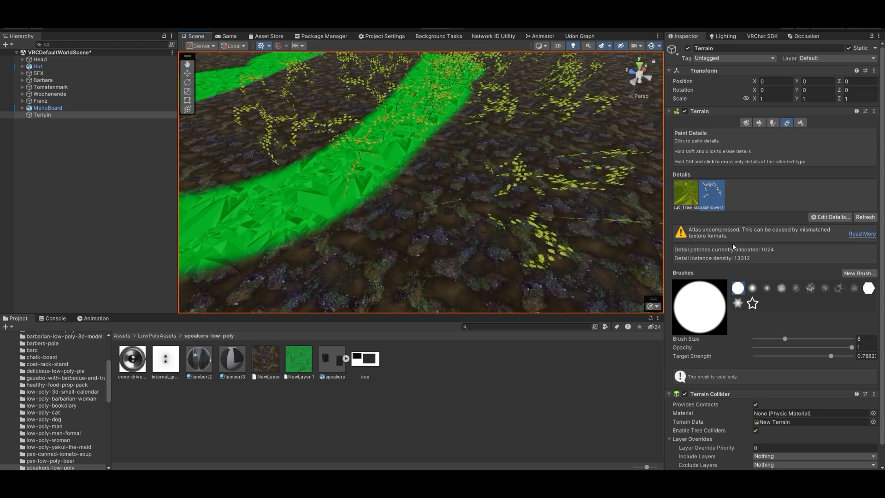
double_click(713, 204)
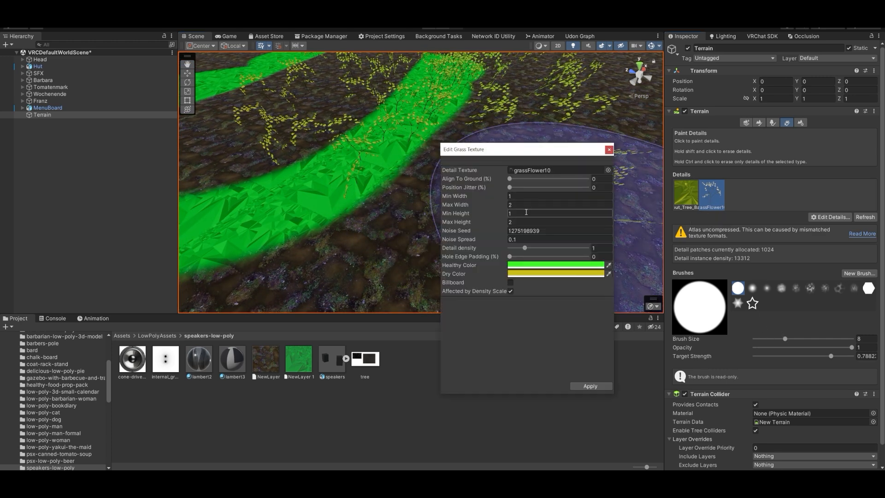
type(".5")
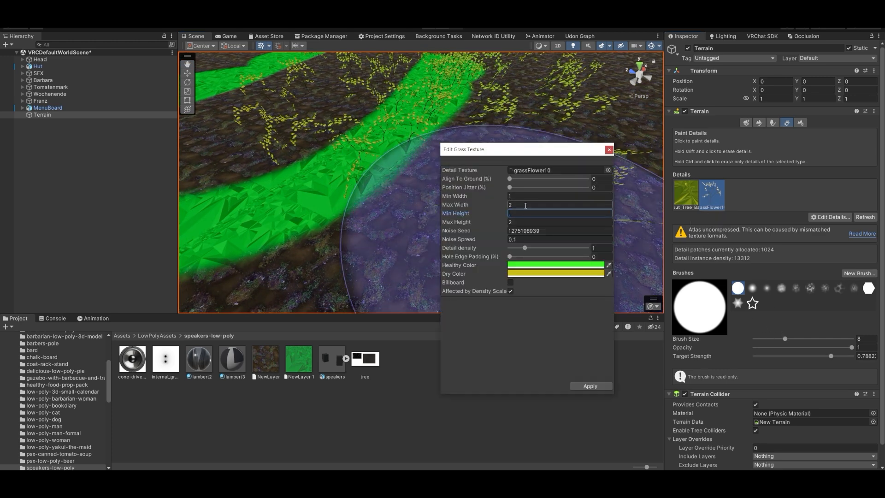
left_click(527, 221)
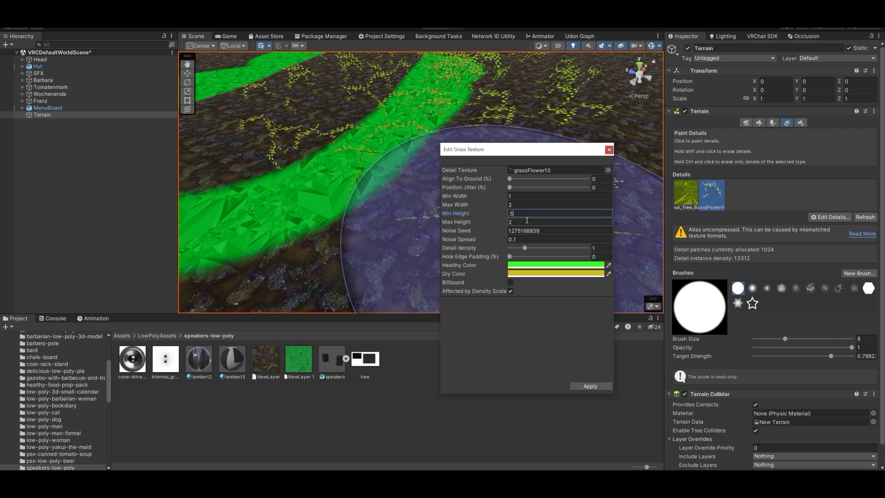
type("3")
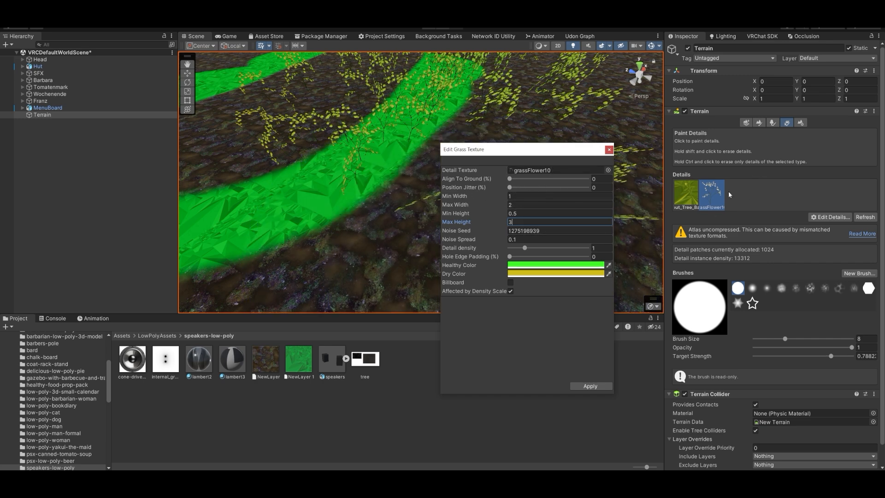
left_click(586, 386)
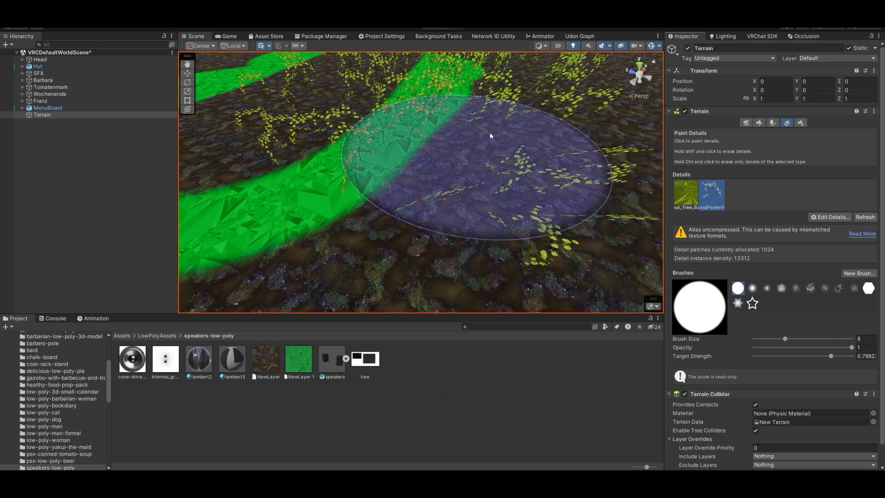
Step: Set the terrain's Detail Distance to 44 and review the remaining terrain settings
left_click(802, 123)
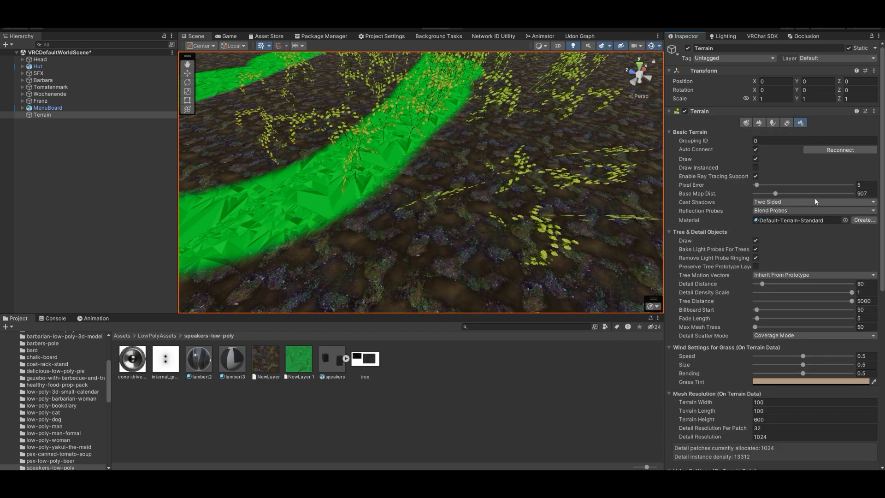
right_click_drag(574, 226, 574, 190)
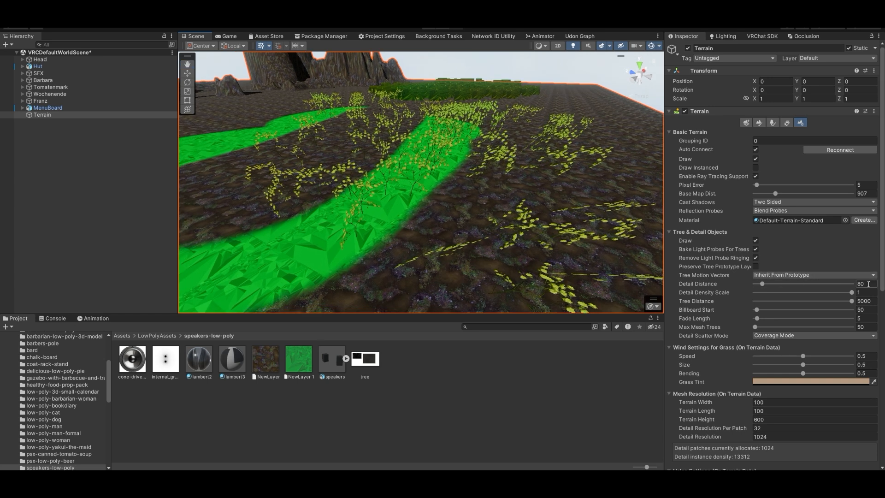
left_click_drag(763, 284, 761, 288)
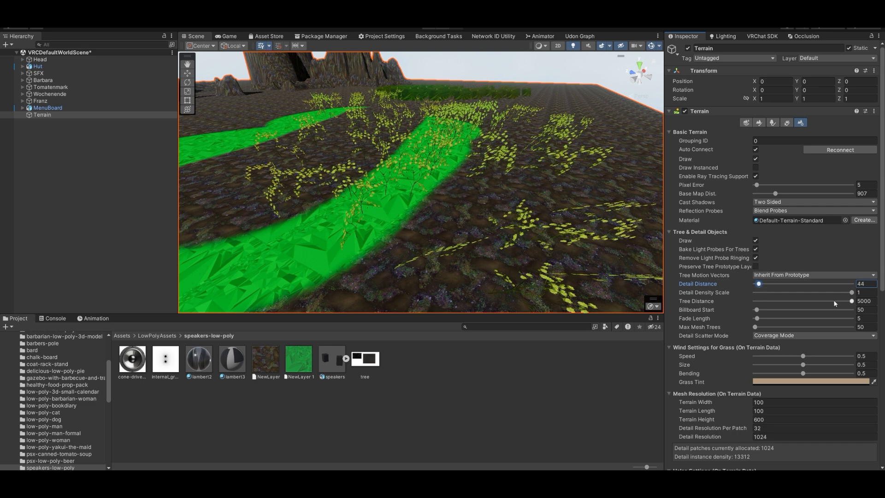
mouse_move(852, 293)
left_mouse_down()
mouse_move(818, 290)
mouse_move(859, 294)
left_mouse_up()
left_click(854, 302)
scroll(767, 336, "down", 4)
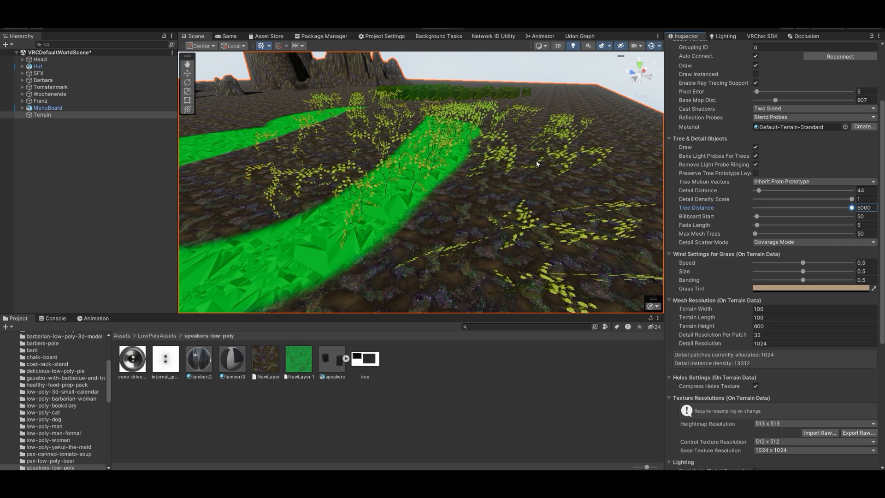
scroll(765, 317, "down", 5)
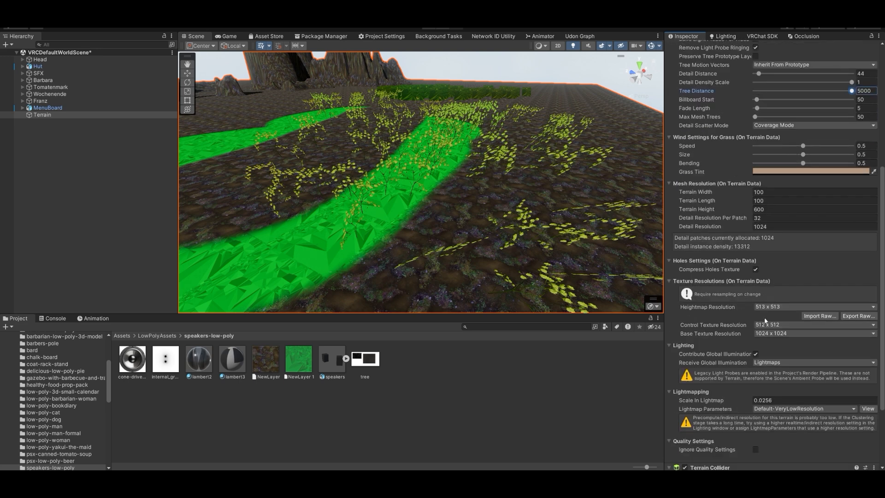
scroll(766, 325, "down", 4)
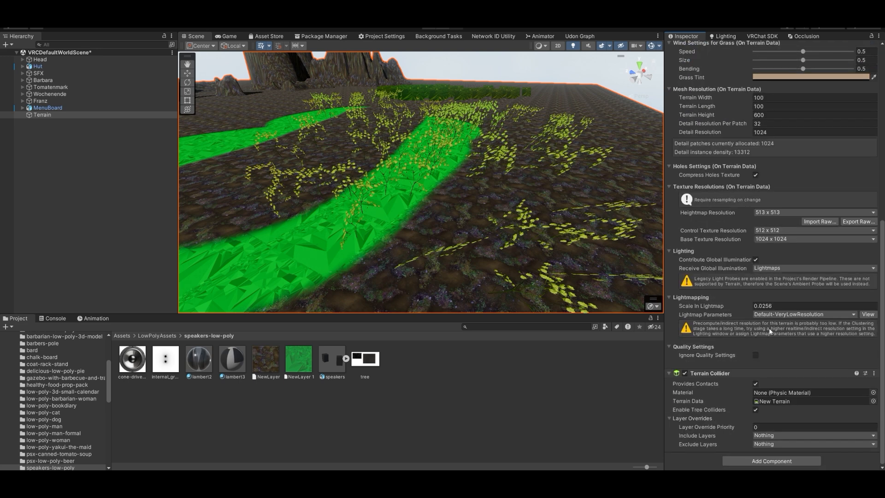
scroll(778, 345, "up", 10)
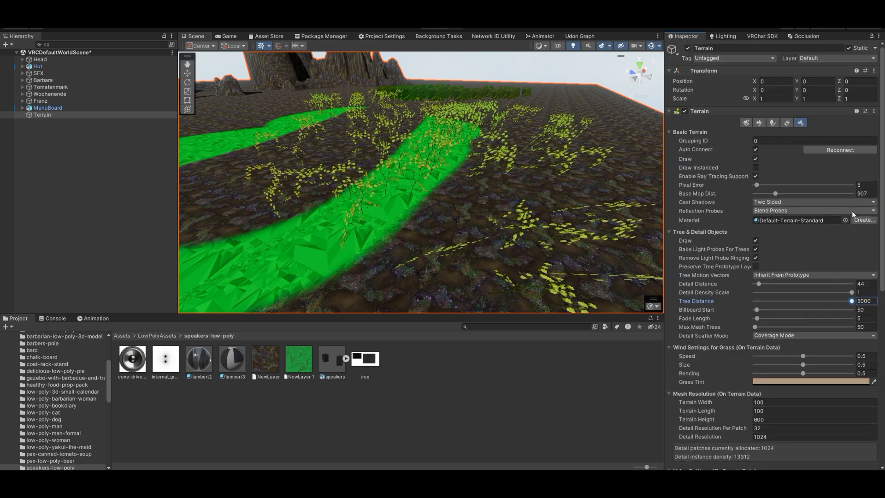
Step: Raise the grassFlower10 detail's Detail density to 5 and apply the change
left_click(787, 122)
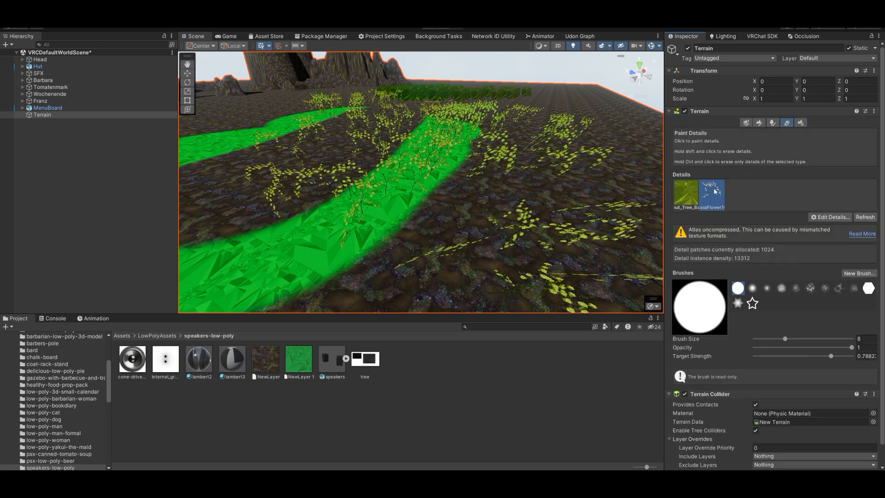
scroll(773, 371, "down", 2)
scroll(765, 341, "up", 2)
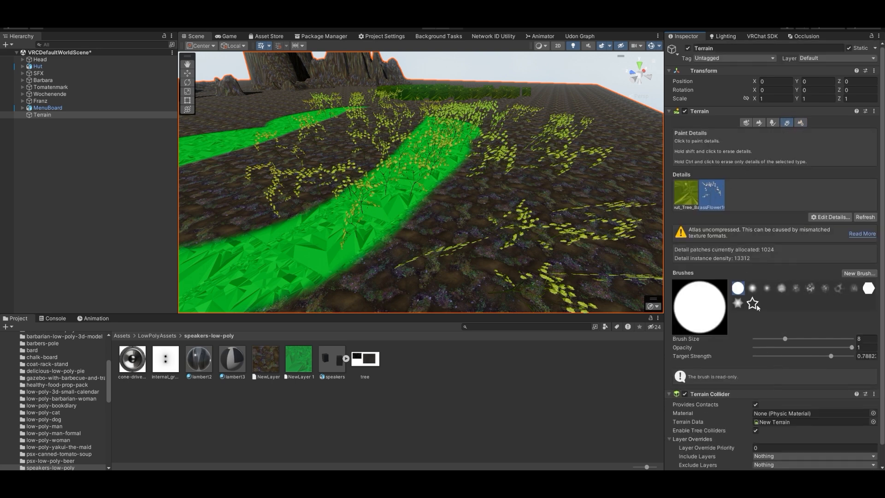
double_click(710, 190)
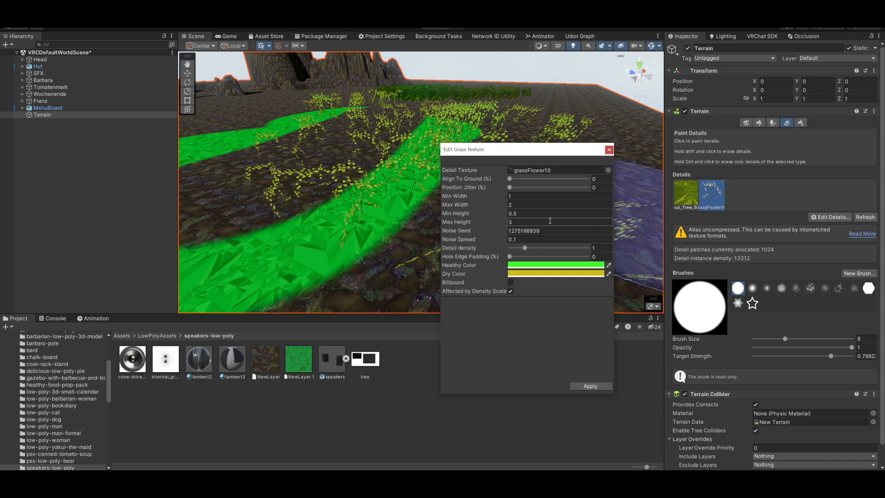
left_click_drag(525, 251, 589, 266)
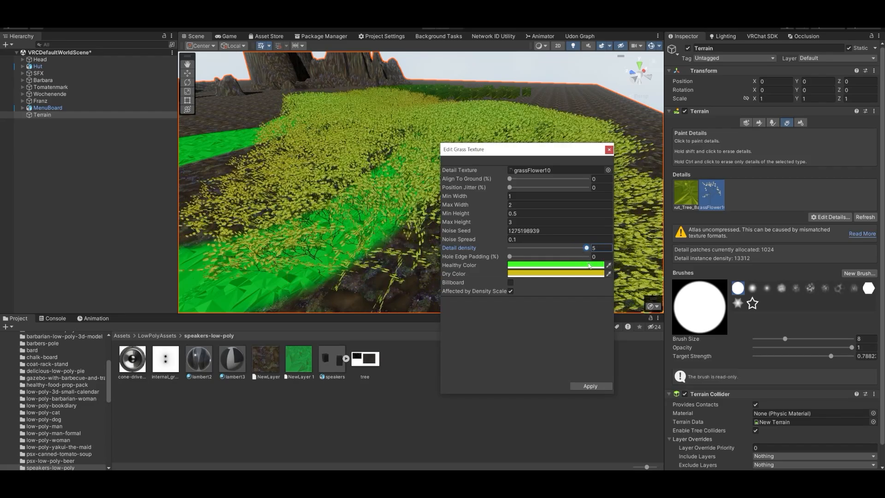
left_click(598, 388)
Step: Examine the denser flower field up close and from a distance around the terrain
mouse_move(504, 191)
right_mouse_down()
mouse_move(508, 183)
mouse_move(430, 213)
mouse_move(359, 159)
right_mouse_up()
key("w")
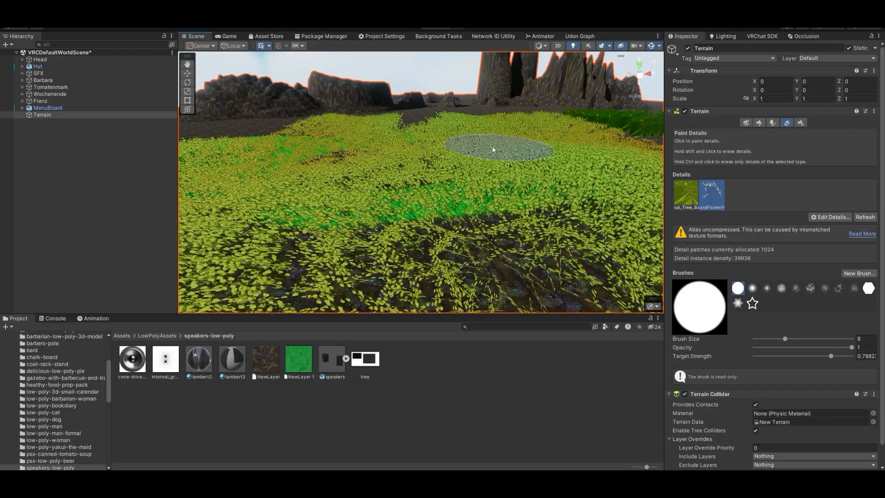
mouse_move(323, 223)
right_mouse_down()
mouse_move(395, 225)
mouse_move(390, 202)
mouse_move(463, 207)
mouse_move(533, 199)
mouse_move(549, 266)
mouse_move(530, 155)
right_mouse_up()
key("s")
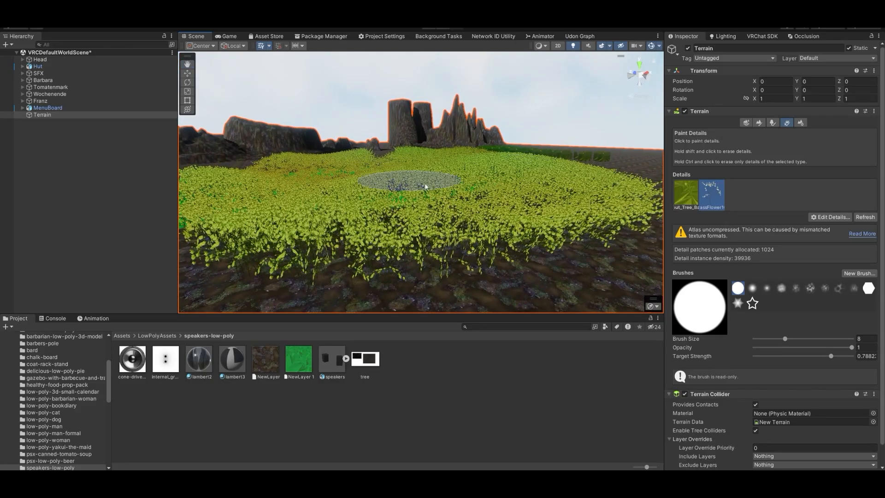
mouse_move(598, 175)
right_mouse_down()
mouse_move(480, 184)
mouse_move(434, 198)
mouse_move(471, 207)
right_mouse_up()
key("w")
key("s")
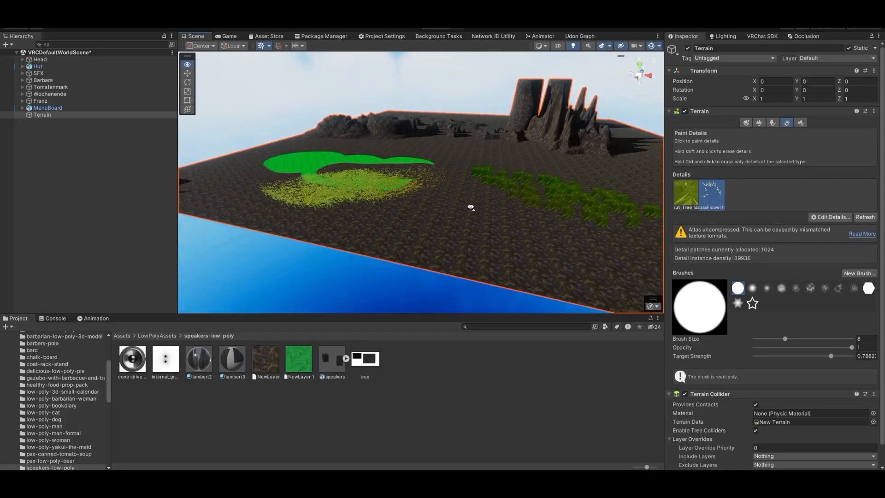
key("w")
mouse_move(471, 207)
right_mouse_down()
mouse_move(458, 195)
mouse_move(475, 195)
mouse_move(443, 224)
mouse_move(435, 172)
mouse_move(514, 264)
mouse_move(503, 229)
mouse_move(531, 293)
right_mouse_up()
key("s")
key("w")
key("w")
key("s")
mouse_move(521, 214)
right_mouse_down()
mouse_move(530, 238)
mouse_move(521, 227)
mouse_move(486, 227)
mouse_move(465, 192)
mouse_move(368, 165)
right_mouse_up()
key("w")
key("s")
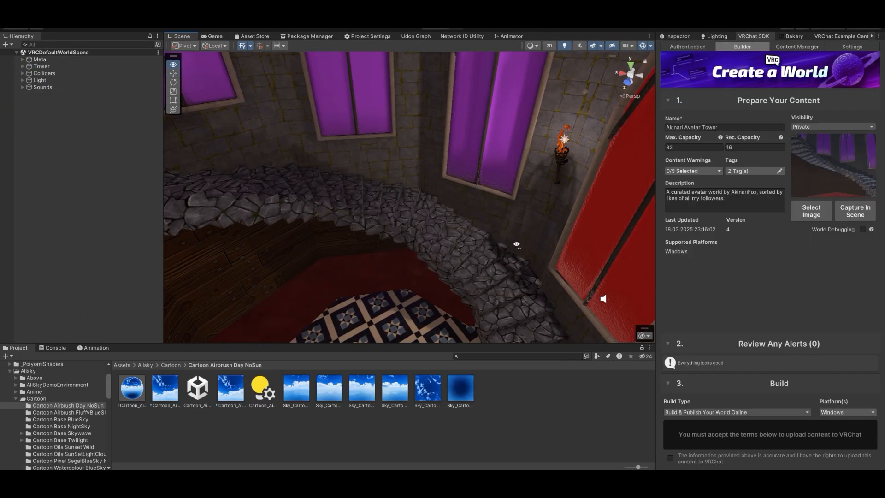
Step: In the avatar tower project, open the prefab of the wall torch and inspect its Point Light settings
right_click_drag(518, 245, 418, 161)
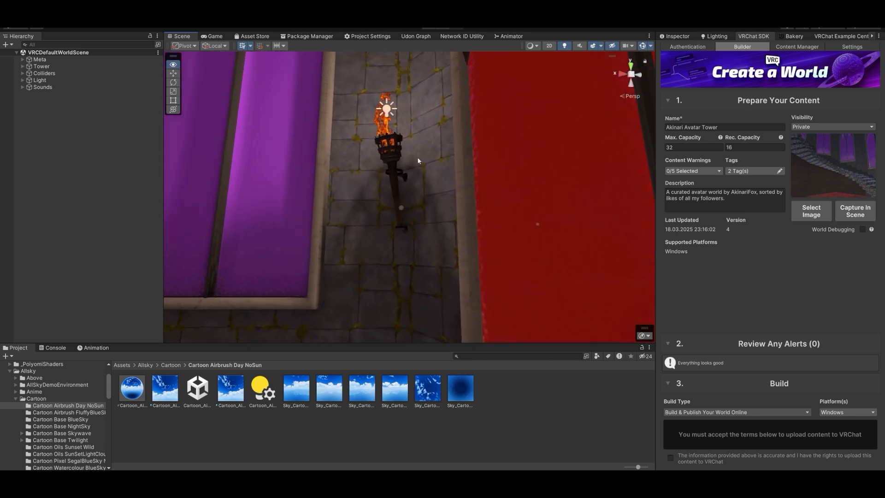
left_click(392, 158)
left_click(675, 36)
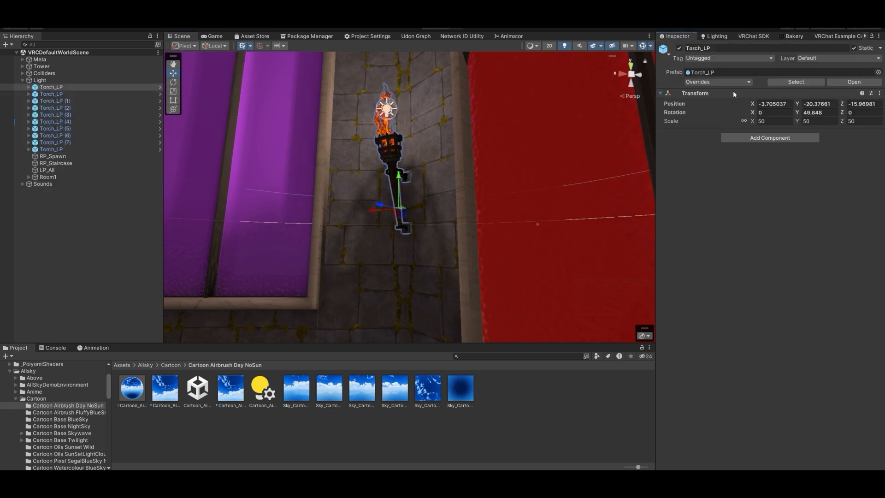
left_click(726, 74)
double_click(127, 388)
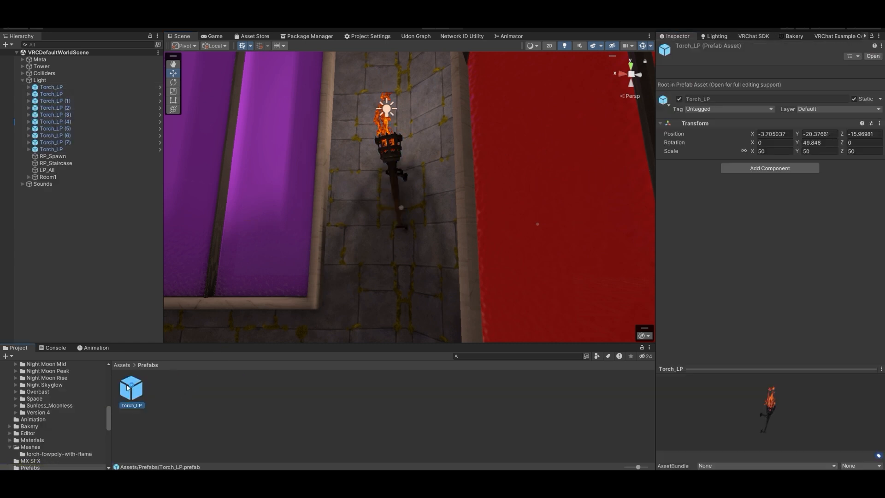
left_click(47, 92)
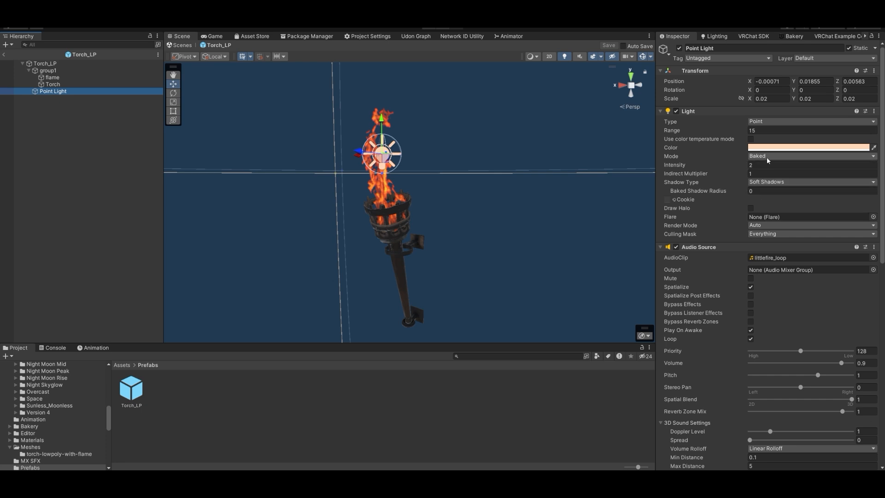
Step: Return to the tower scene and open the GlassPic material used in the centre of the round stained-glass window
left_click(6, 55)
key("s")
mouse_move(475, 162)
right_mouse_down()
mouse_move(483, 166)
mouse_move(465, 172)
mouse_move(480, 164)
mouse_move(549, 191)
mouse_move(620, 182)
mouse_move(687, 208)
mouse_move(300, 252)
mouse_move(632, 251)
mouse_move(142, 189)
mouse_move(98, 144)
mouse_move(633, 206)
mouse_move(227, 200)
mouse_move(498, 200)
mouse_move(548, 163)
mouse_move(530, 191)
mouse_move(467, 171)
right_mouse_up()
key("w")
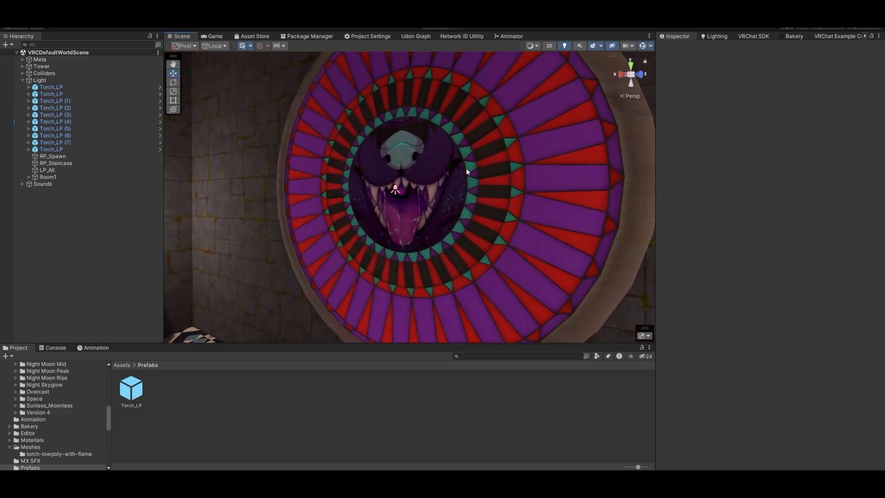
left_click(444, 154)
left_click(776, 241)
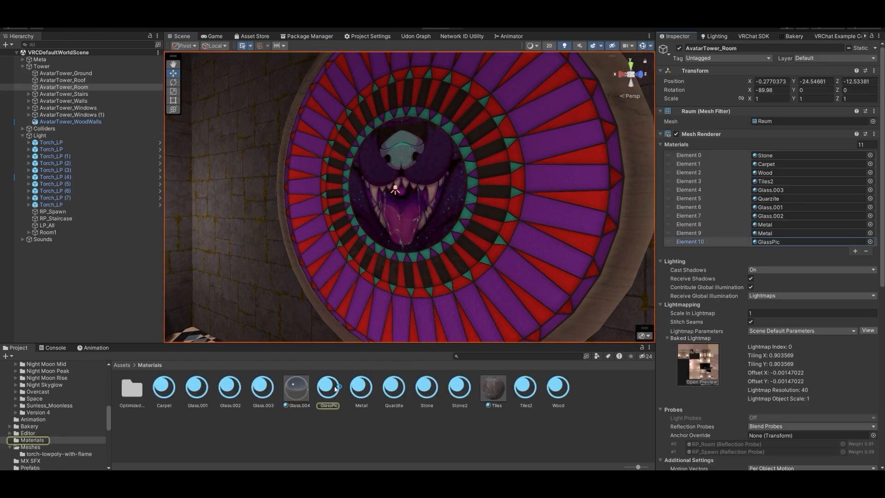
left_click(331, 392)
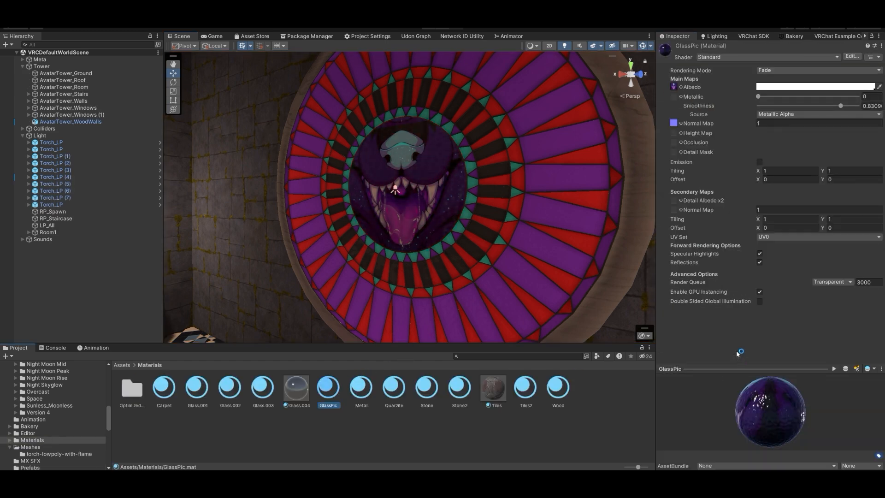
Step: Locate GlassPic's albedo texture, enable Emission and set the emission color to white at intensity 4.2
left_click(674, 87)
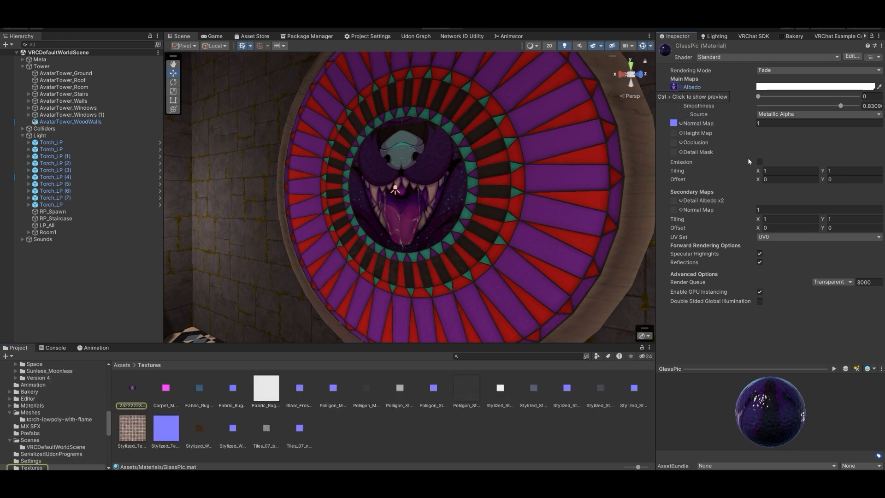
left_click(759, 162)
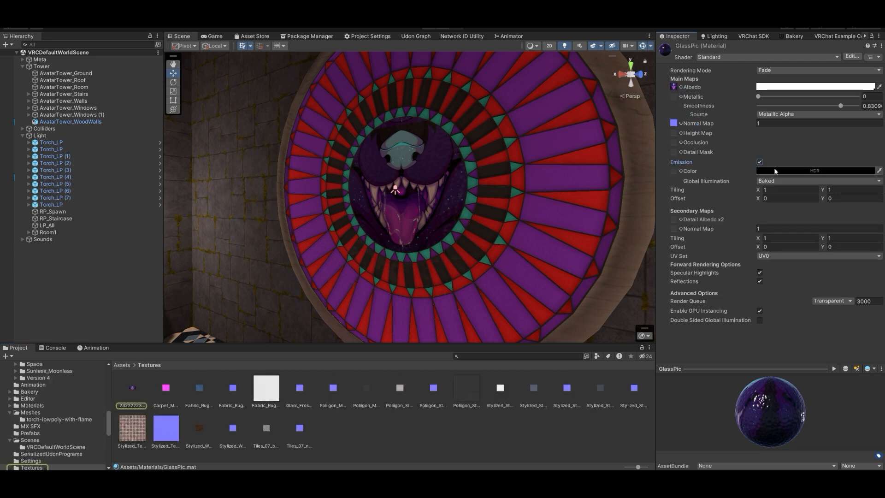
left_click(765, 171)
left_click_drag(827, 342, 832, 343)
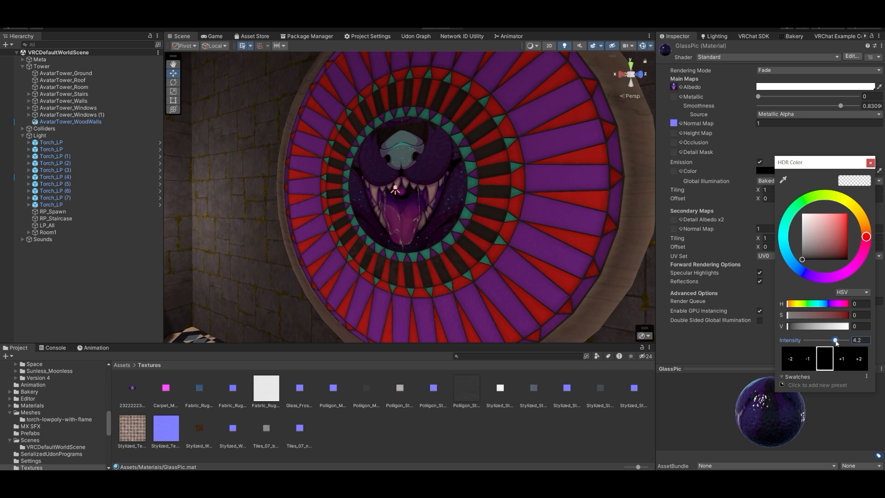
left_click_drag(804, 227, 803, 214)
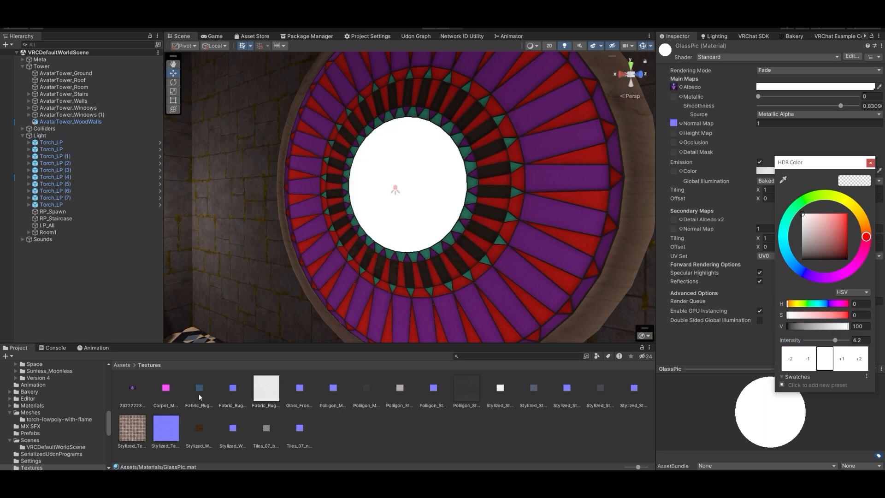
Step: Assign the albedo picture as GlassPic's emission map and set the emission intensity to 1
left_click_drag(132, 391, 674, 171)
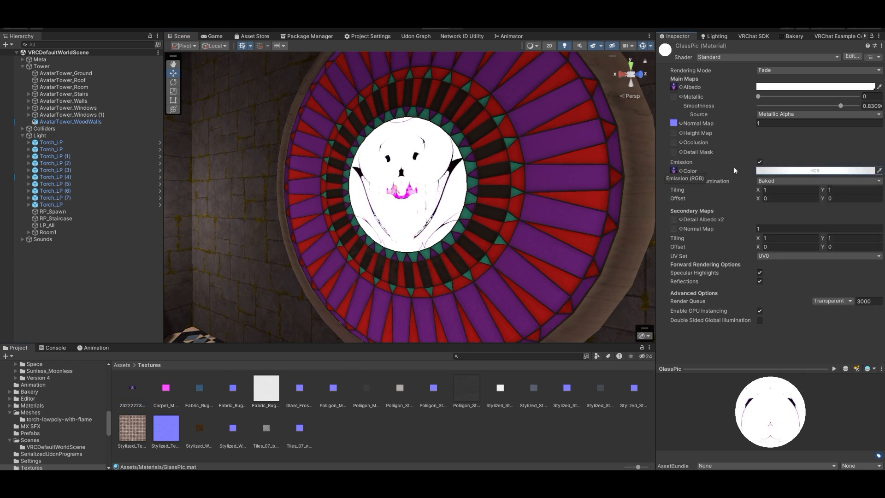
left_click(788, 172)
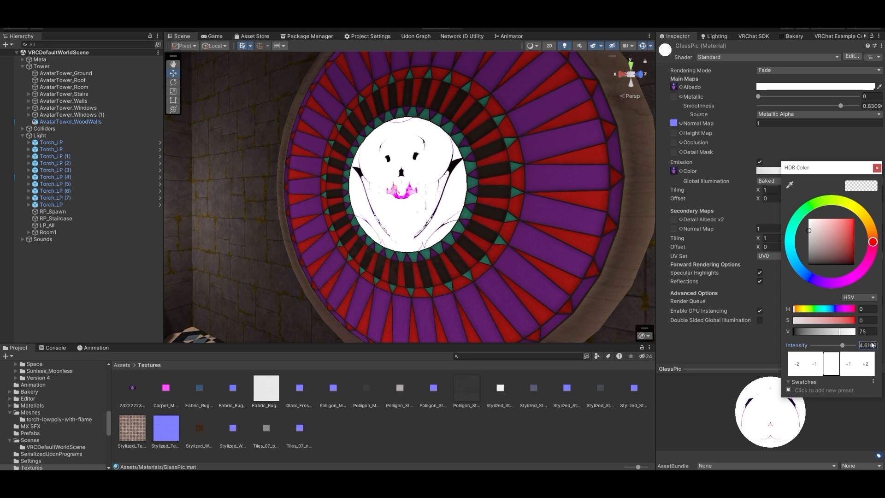
type("1")
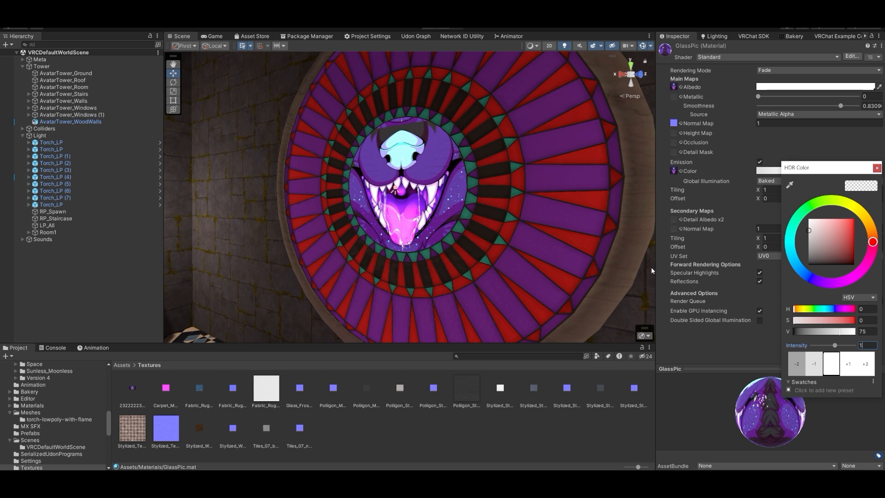
Step: Fine-tune GlassPic's emission intensity and examine the glowing picture in the round stained-glass window
left_click_drag(836, 346, 838, 347)
right_click_drag(548, 253, 565, 69)
key("w")
key("s")
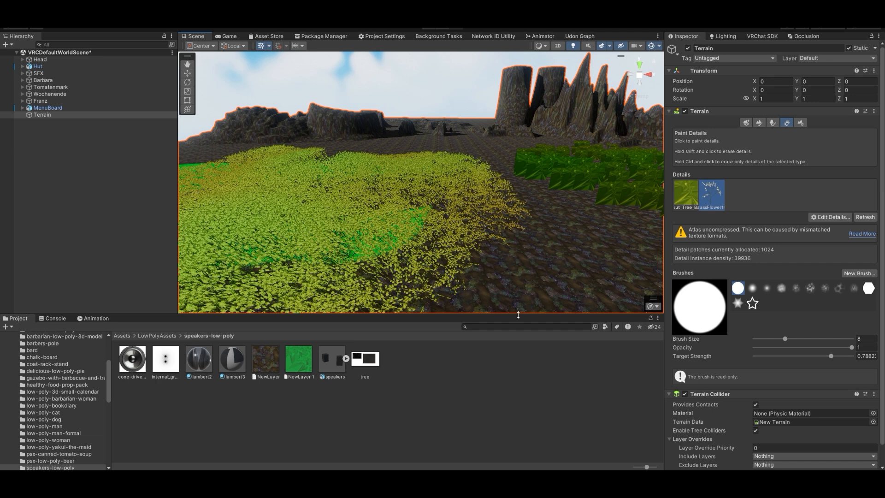
Step: Return to the hut and terrain scene, expand the Head group and select its Directional Light
right_click_drag(537, 200, 212, 206)
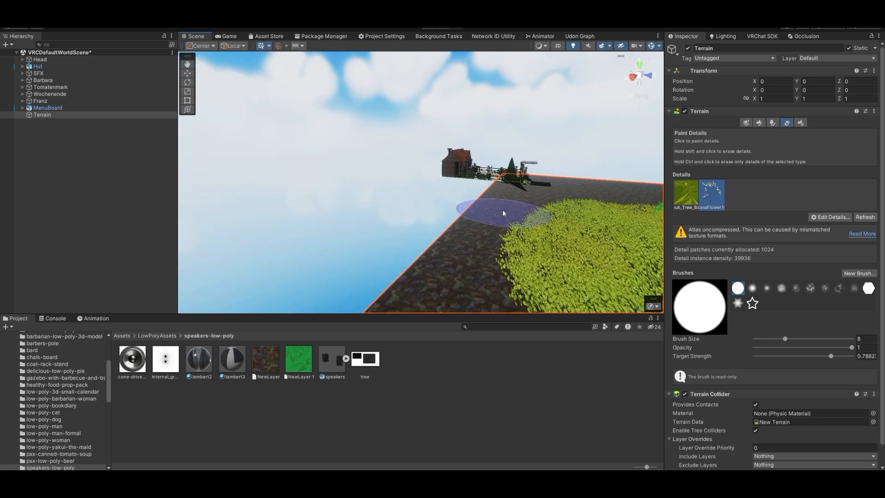
right_click_drag(503, 213, 463, 203)
key("w")
key("s")
key("d")
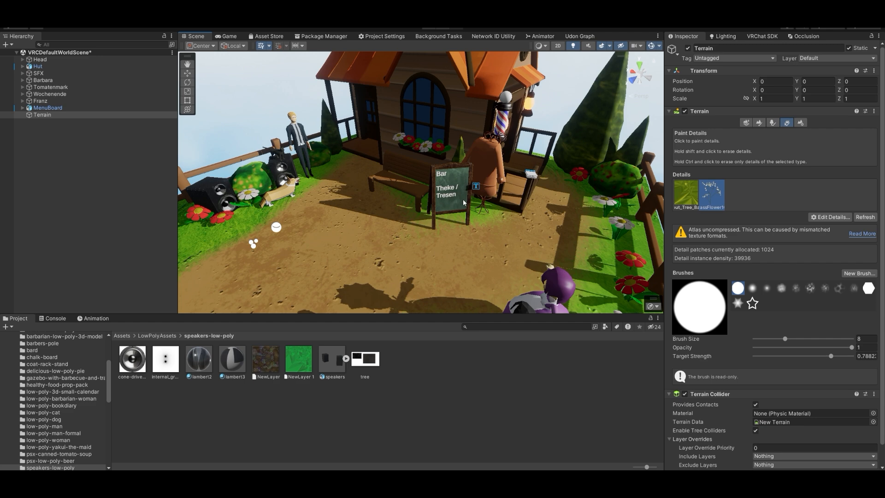
key("s")
right_click_drag(464, 203, 472, 216)
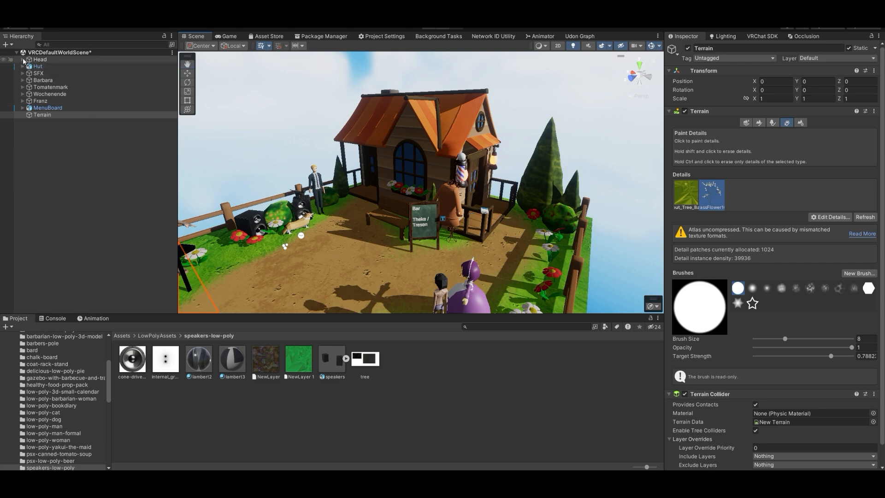
left_click(23, 60)
left_click(70, 80)
Step: Try to rotate the Directional Light above the hut yard with the Rotate tool
right_click_drag(380, 181, 379, 181)
key("s")
right_click_drag(452, 161, 490, 162)
key("w")
key("w")
key("s")
key("s")
key("e")
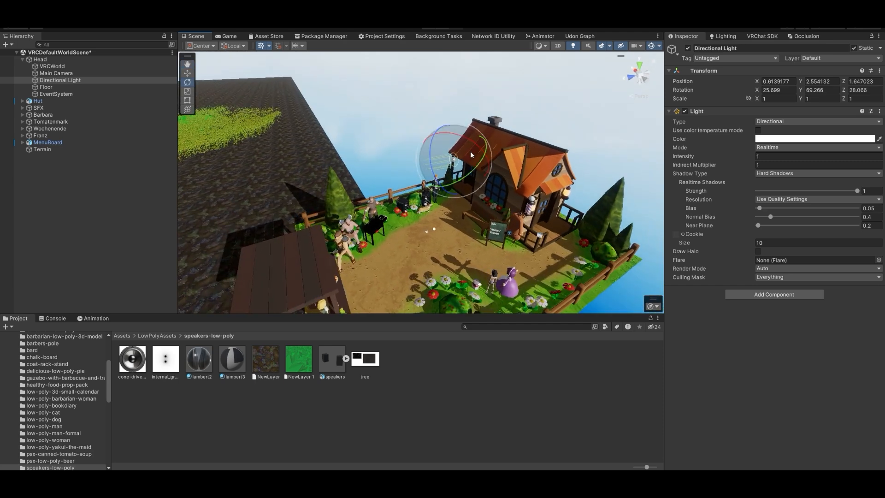
left_click_drag(466, 138, 433, 212)
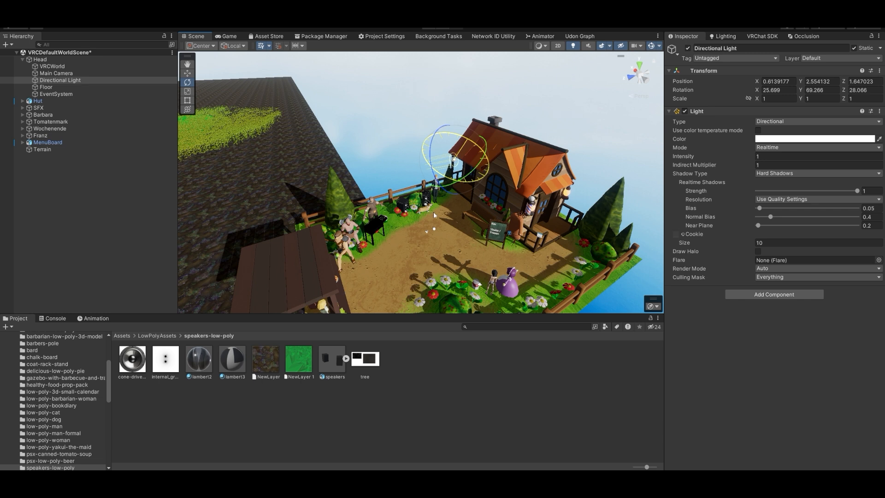
Step: Inspect the Directional Light's color choices and how it lights the hut yard
left_click(767, 139)
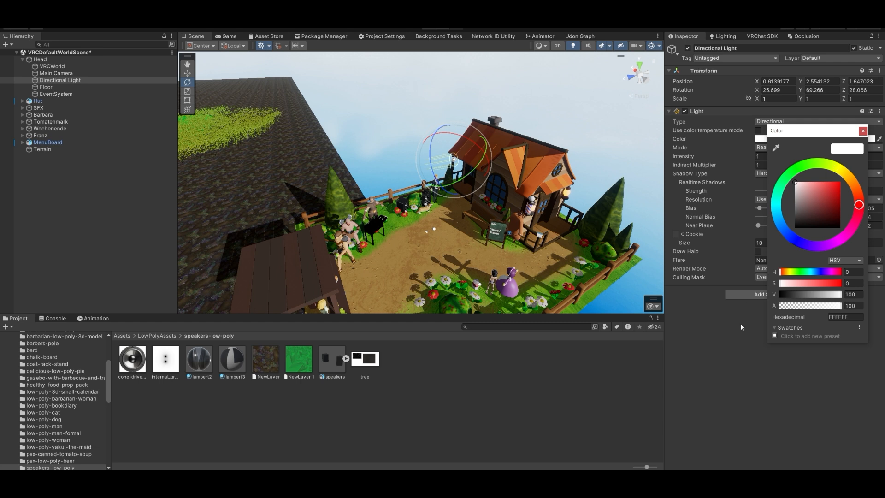
left_click(733, 353)
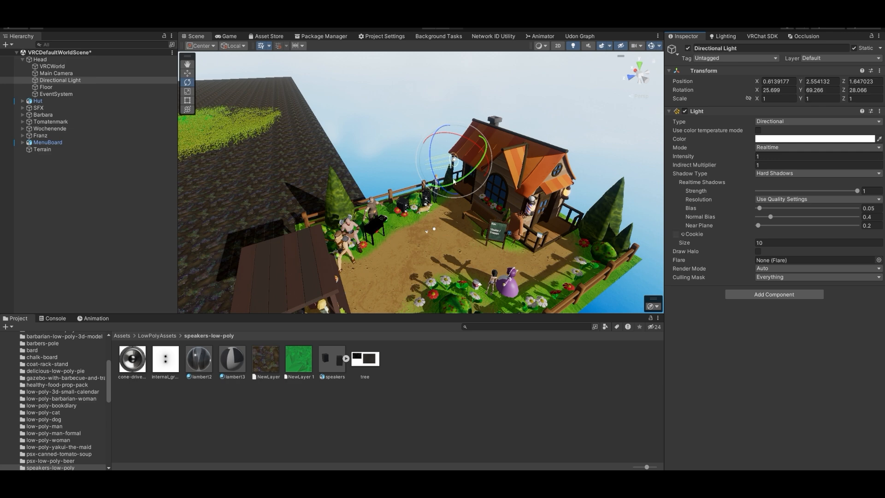
right_click_drag(454, 180, 464, 190)
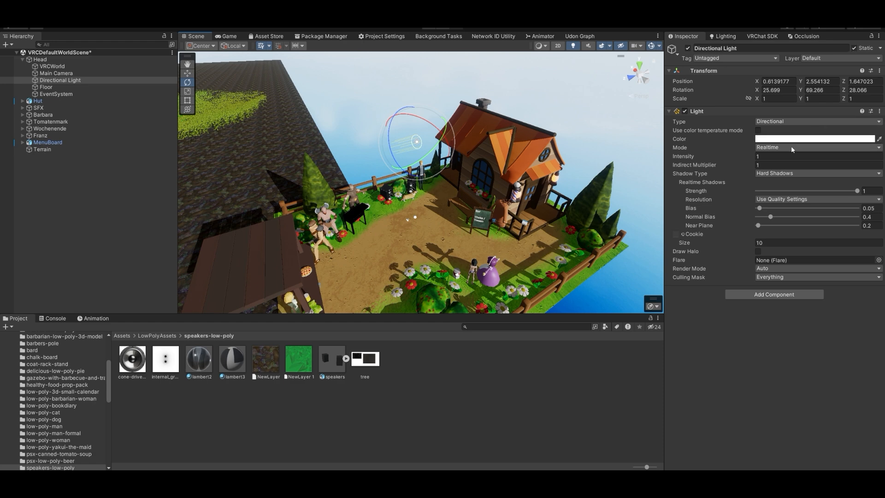
right_click_drag(461, 175, 541, 169)
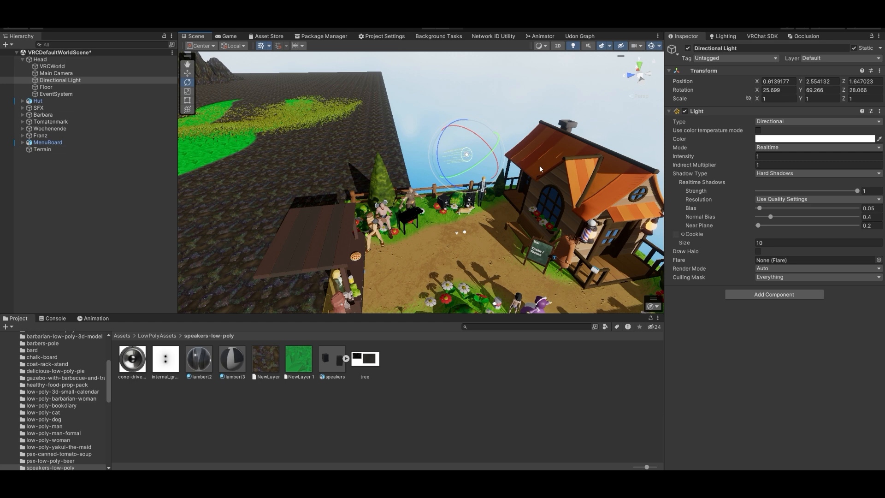
Step: Examine the sky around the hut and terrain in relation to the Directional Light
left_click_drag(540, 165, 530, 175, "alt")
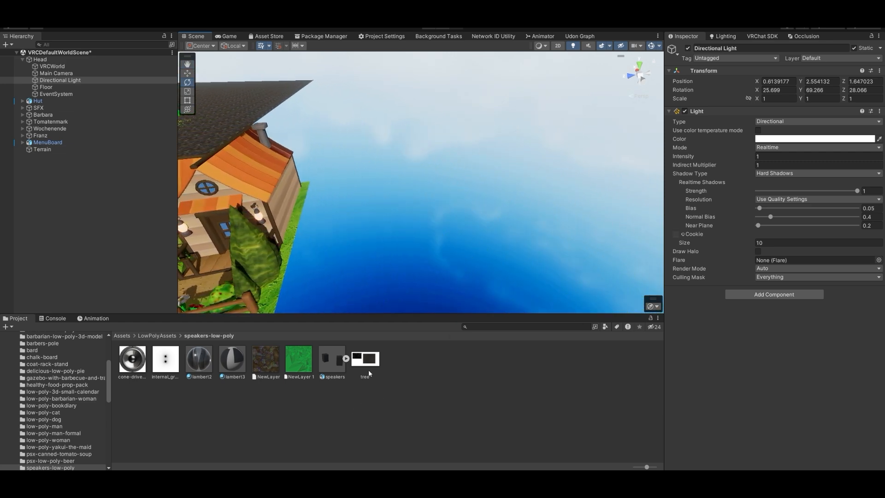
left_click_drag(385, 290, 397, 201, "alt")
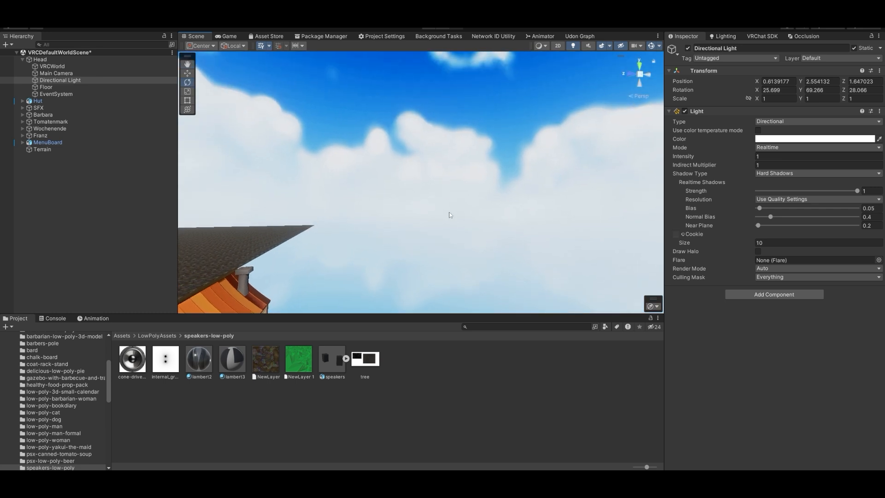
left_click_drag(380, 197, 463, 253, "alt")
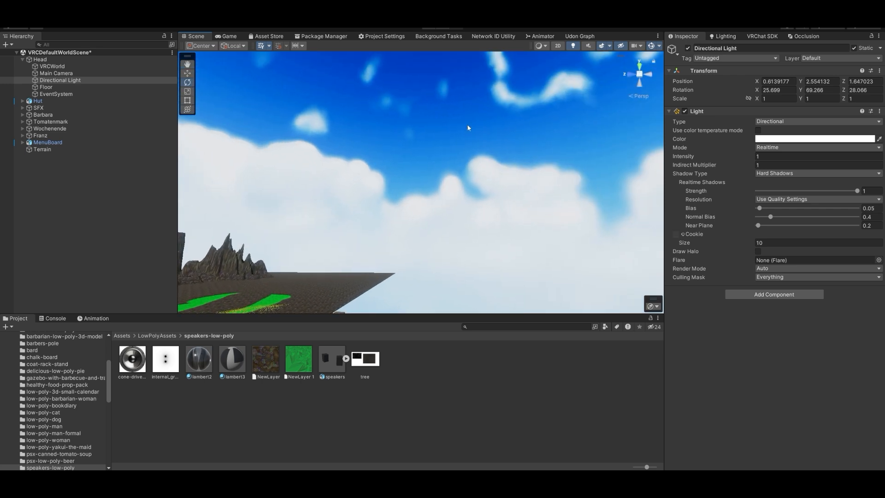
left_click_drag(445, 184, 423, 266, "alt")
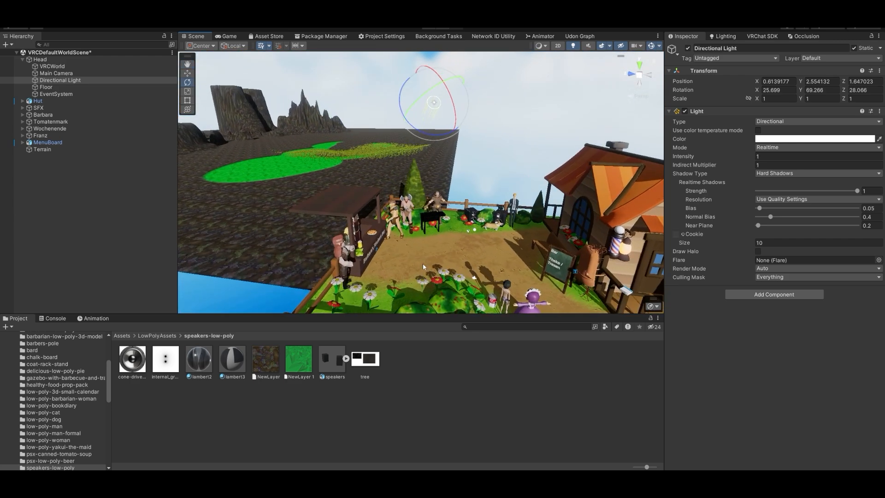